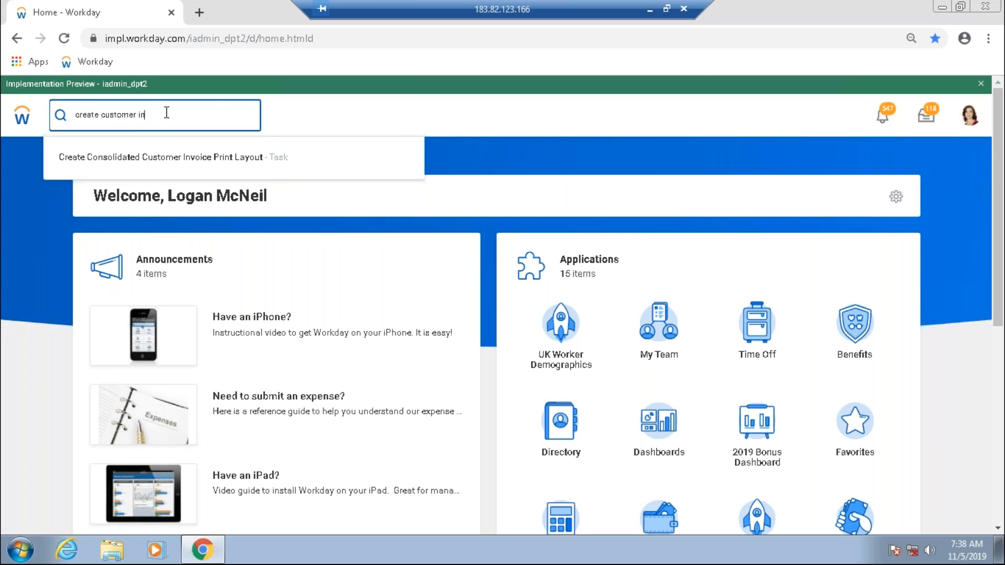
- Search for the Start Proxy task and open it
drag(156, 112, 74, 112)
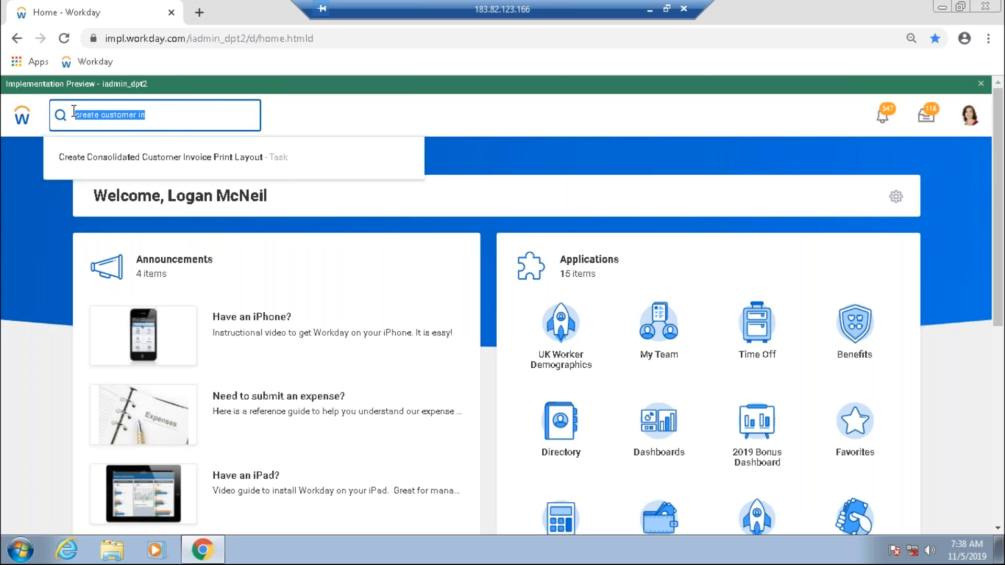
text(s)
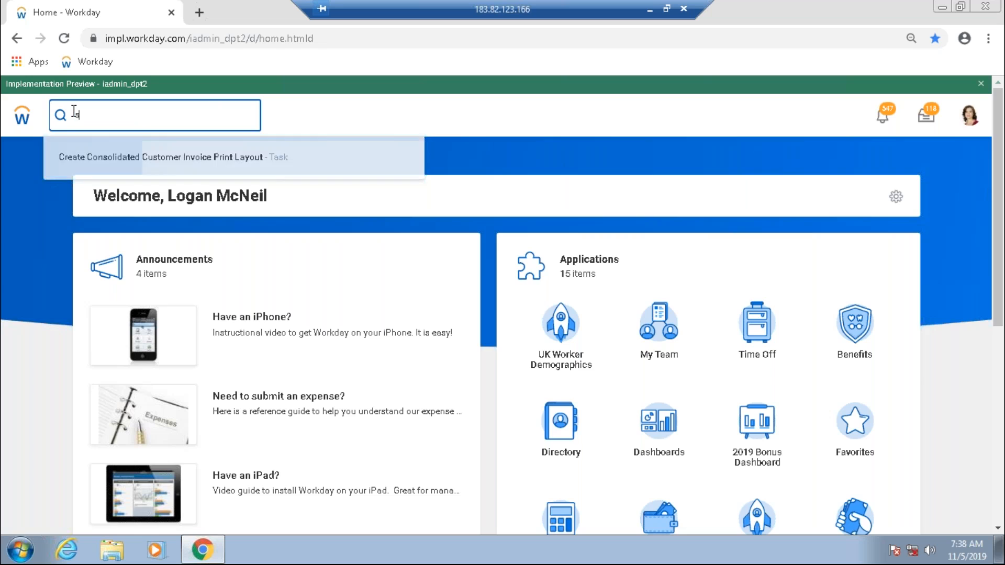
text(tart proxy)
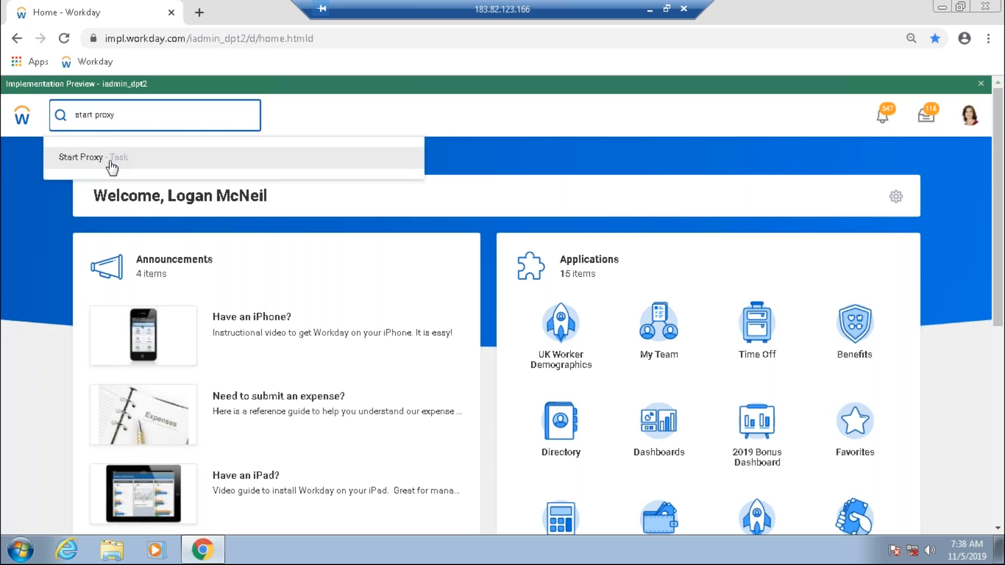
click(111, 161)
- Fill in Act As with the required worker's user name and start the proxy session
click(145, 237)
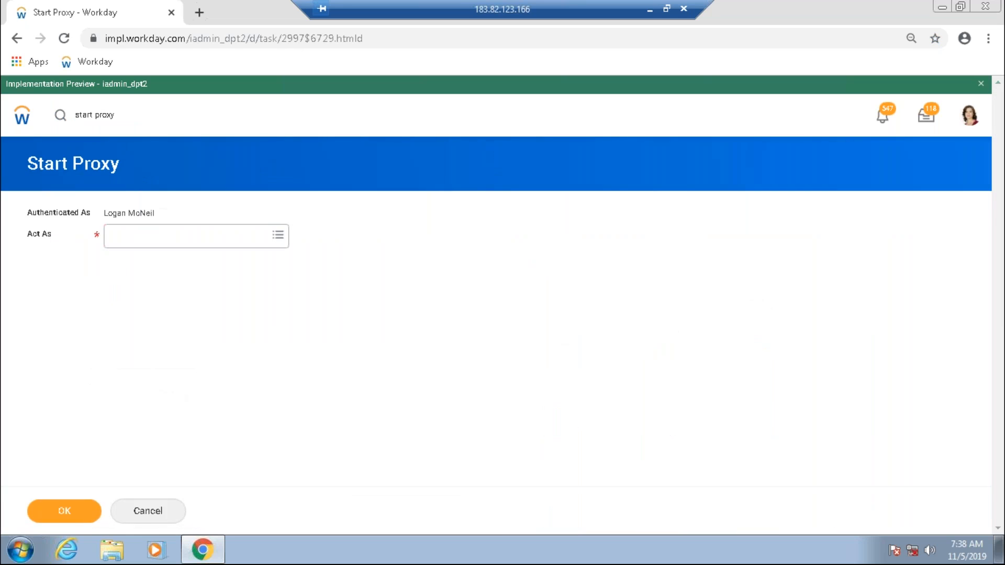
text(tserr)
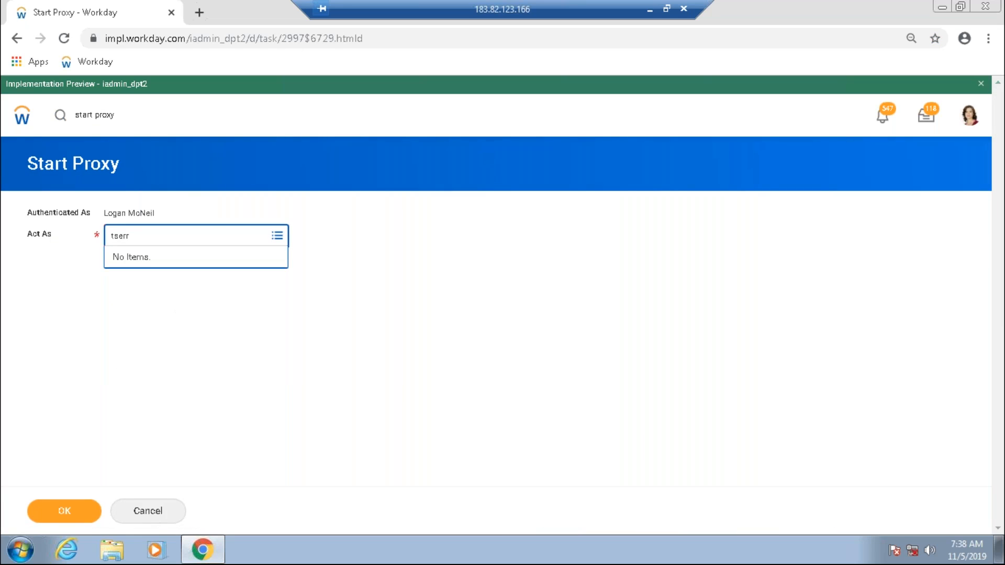
key(Return)
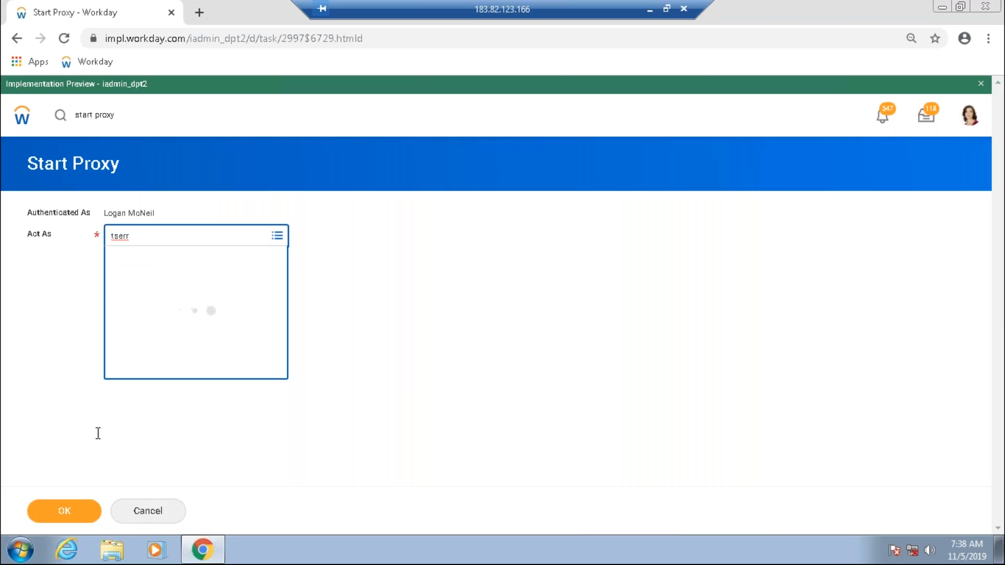
click(86, 518)
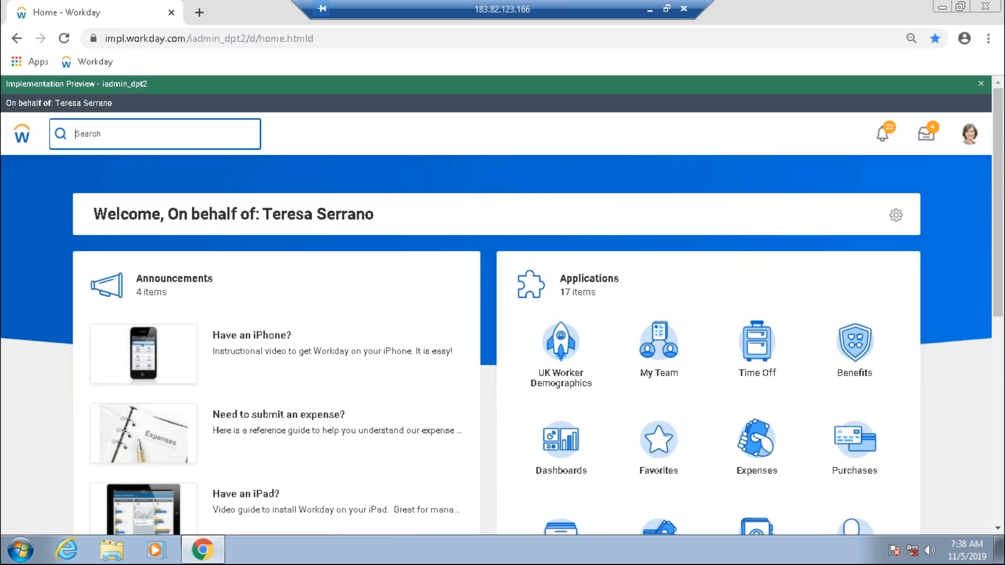
- Open the Create Customer Invoice task and set the company to DCS Demo Company Finance Sept
text(create cust in)
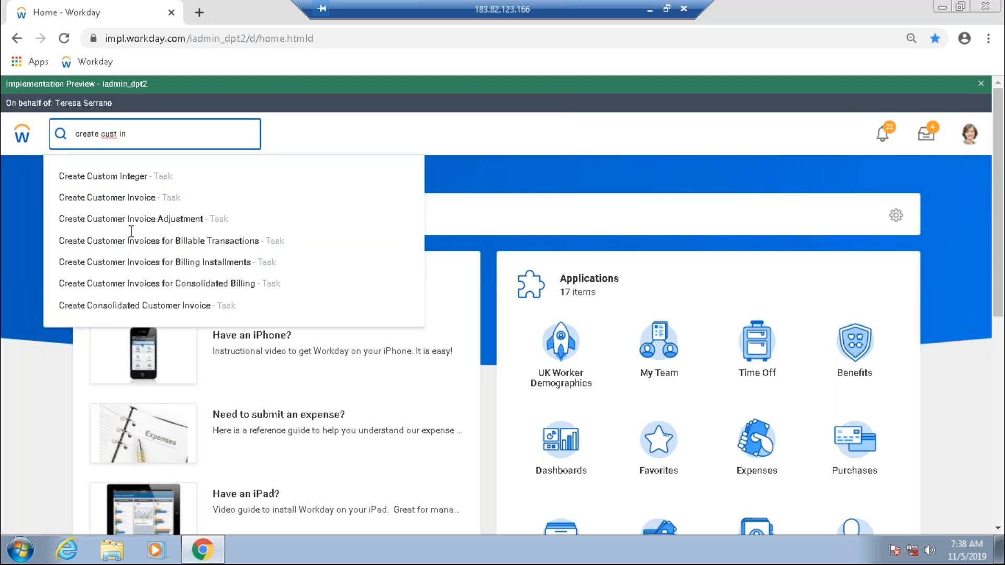
click(149, 201)
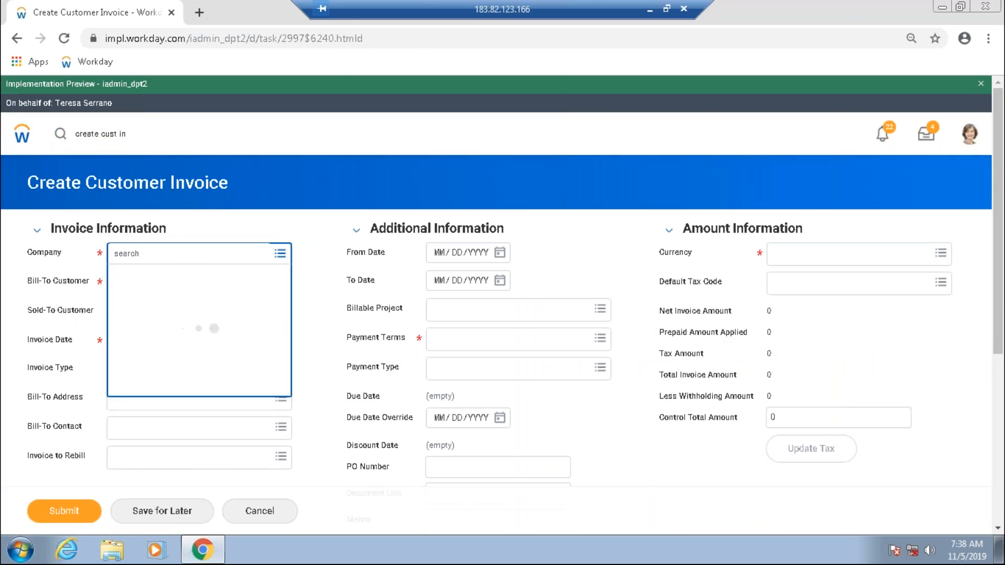
text(demo)
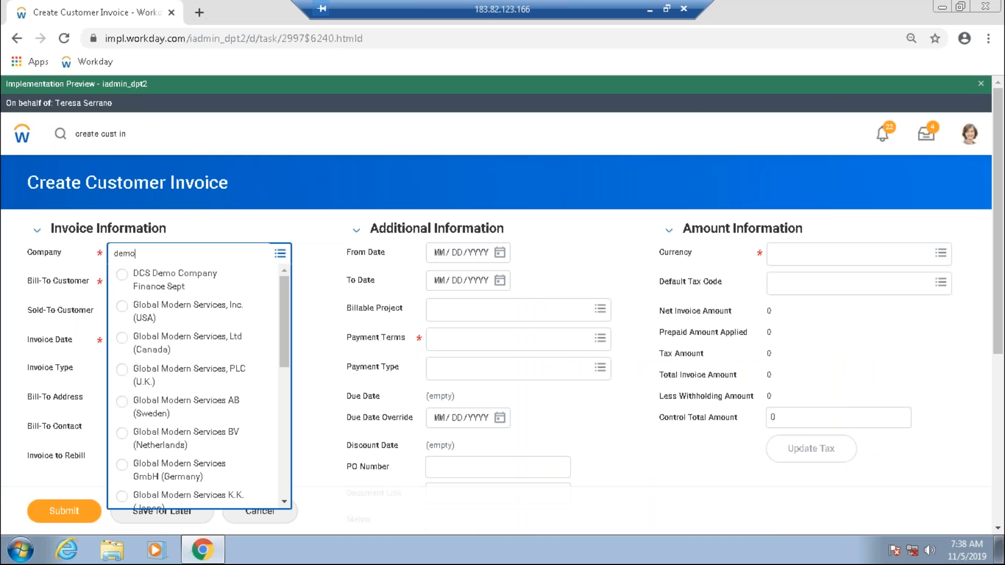
key(Return)
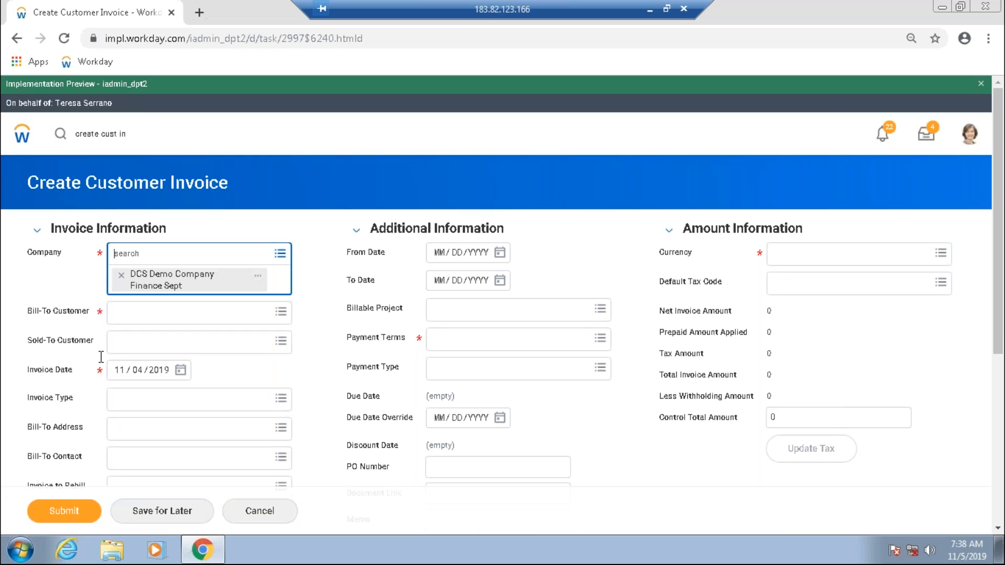
- Set the invoice's Bill-To Customer to Demo Internet Customer
click(161, 314)
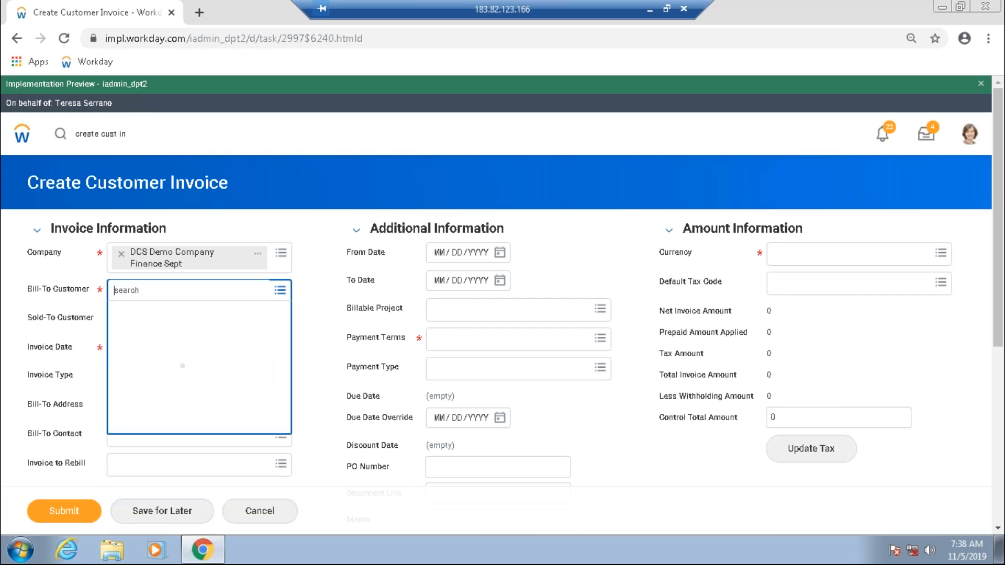
text(demo)
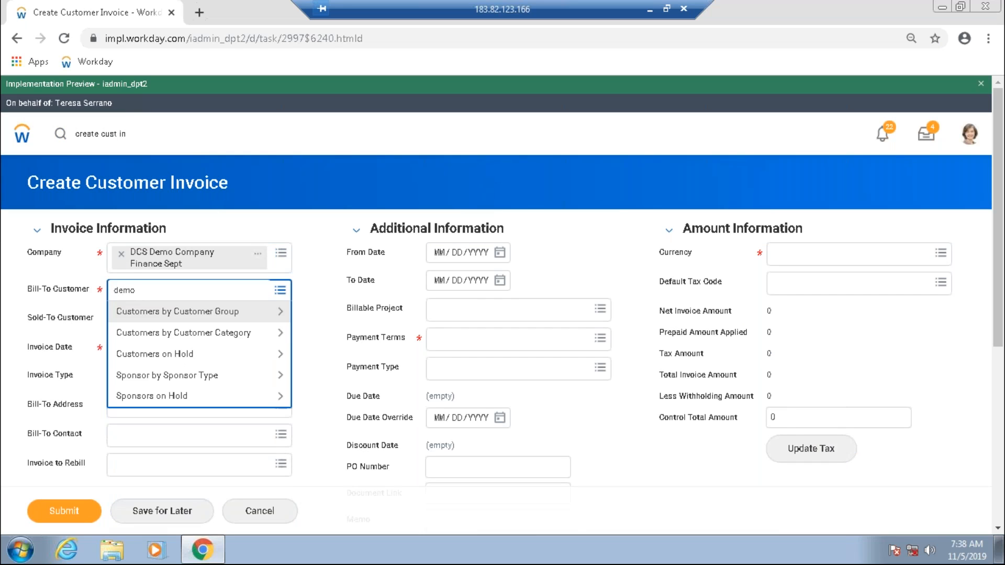
key(Return)
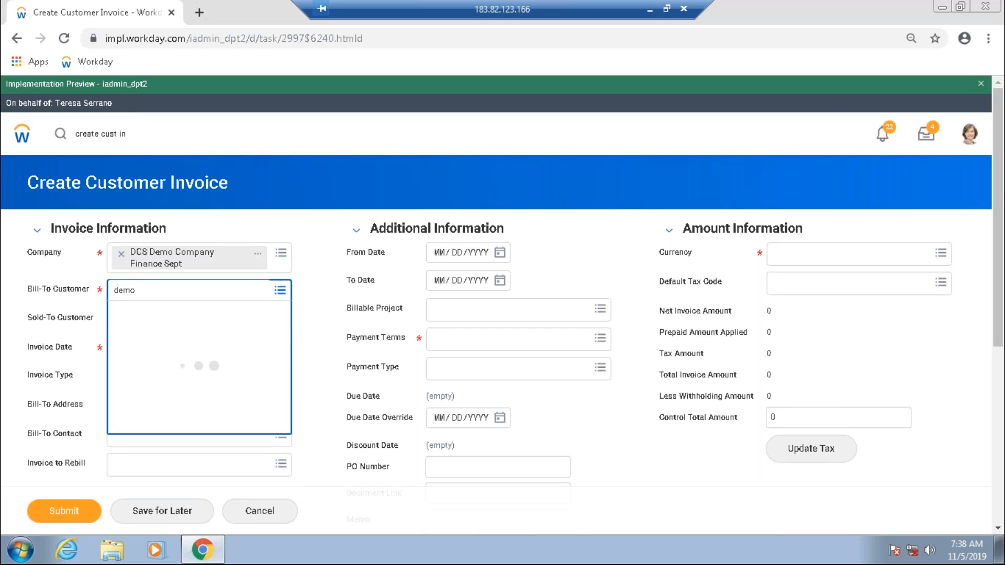
- Set the sales item of the first invoice line to Demo FIN Training
scroll(23, 337, down, 2)
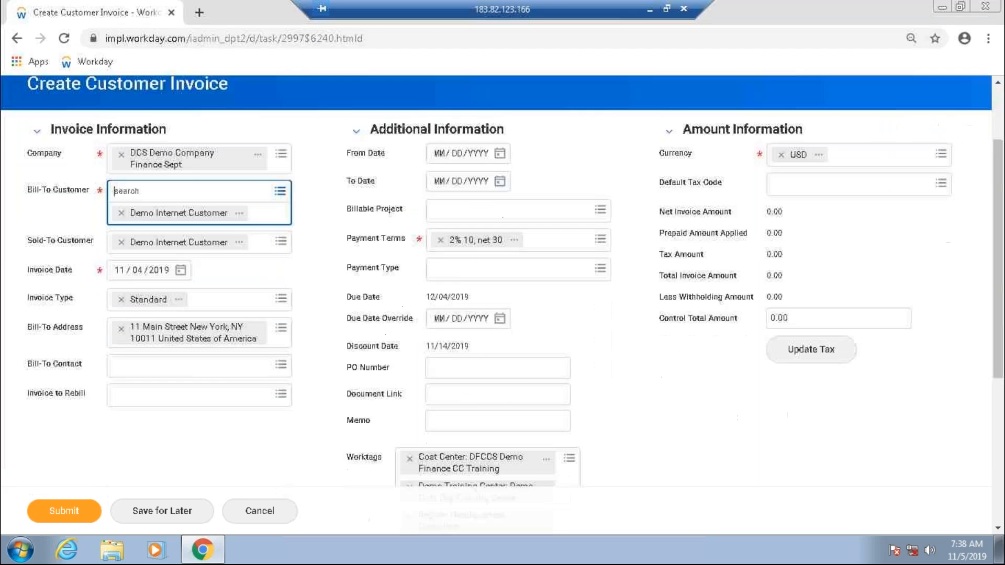
scroll(502, 304, down, 2)
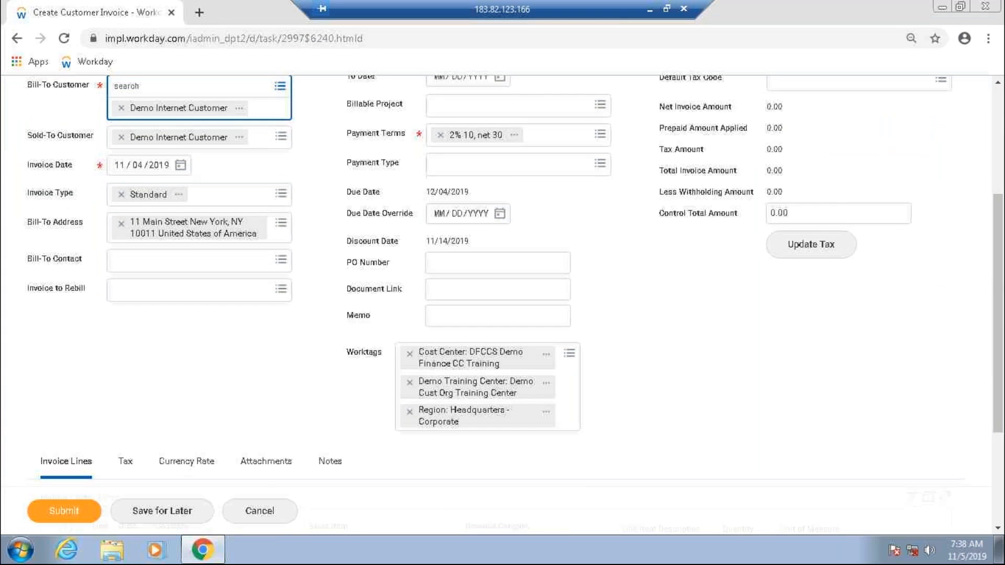
scroll(315, 372, down, 1)
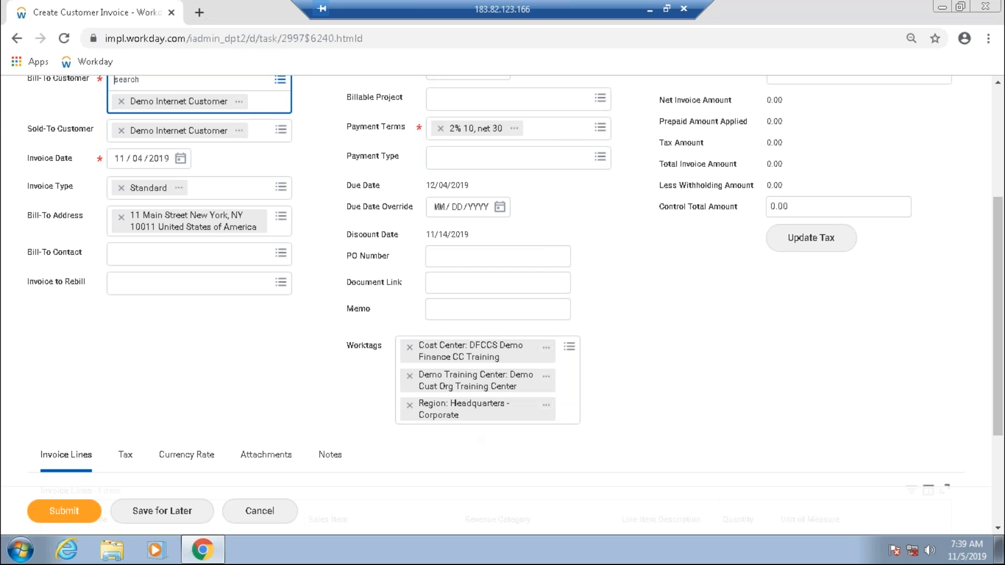
scroll(502, 314, down, 2)
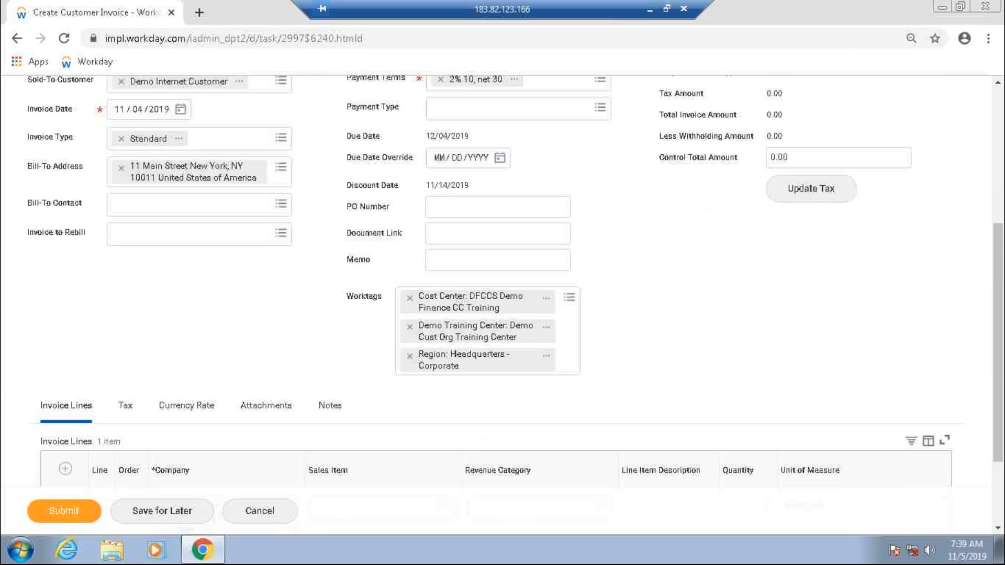
scroll(437, 269, down, 1)
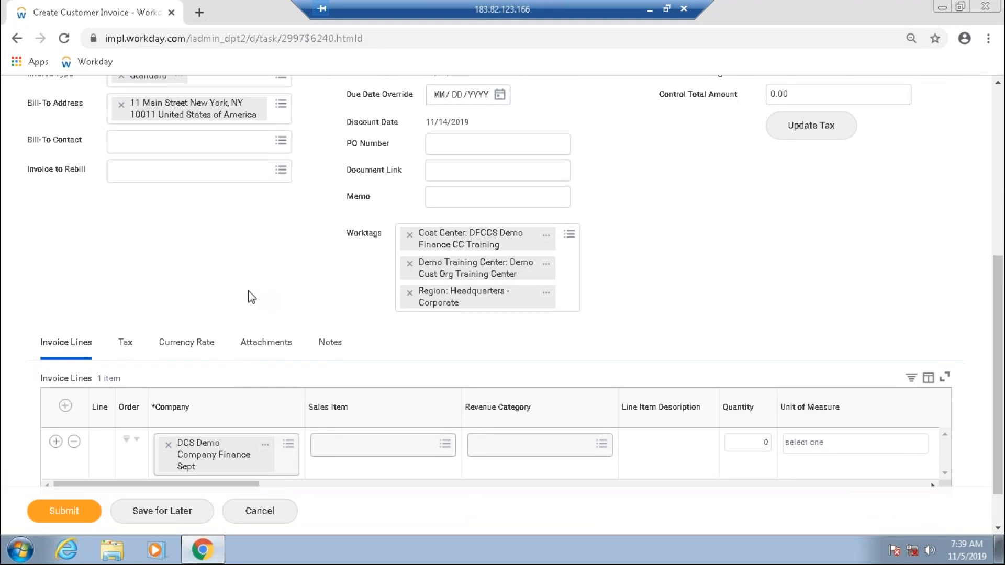
scroll(356, 278, down, 1)
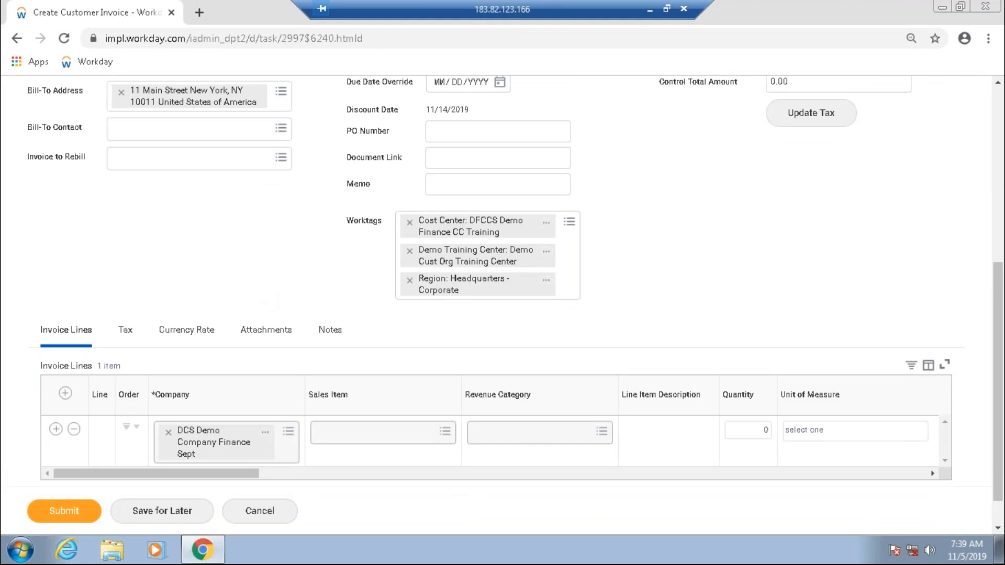
scroll(357, 293, down, 1)
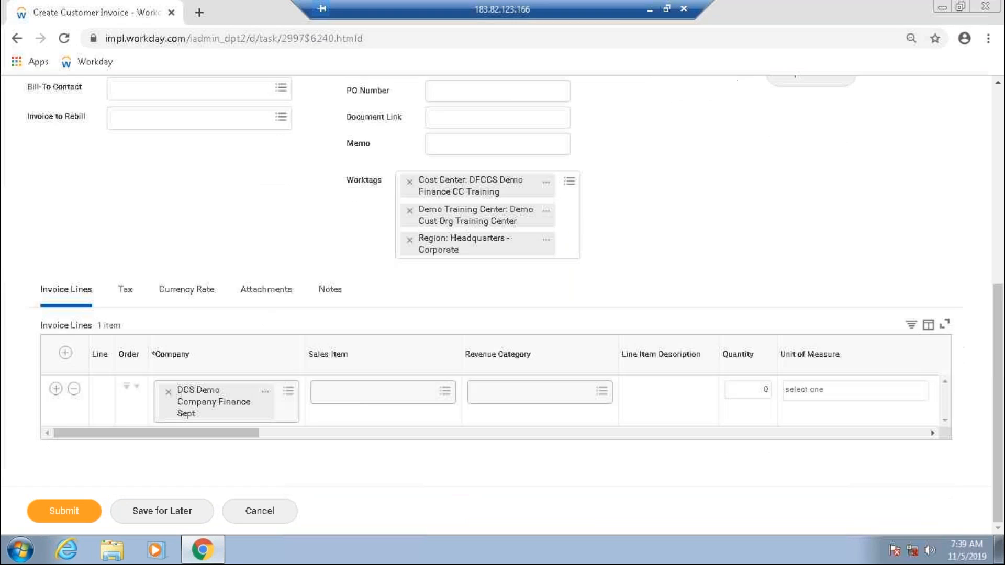
click(354, 392)
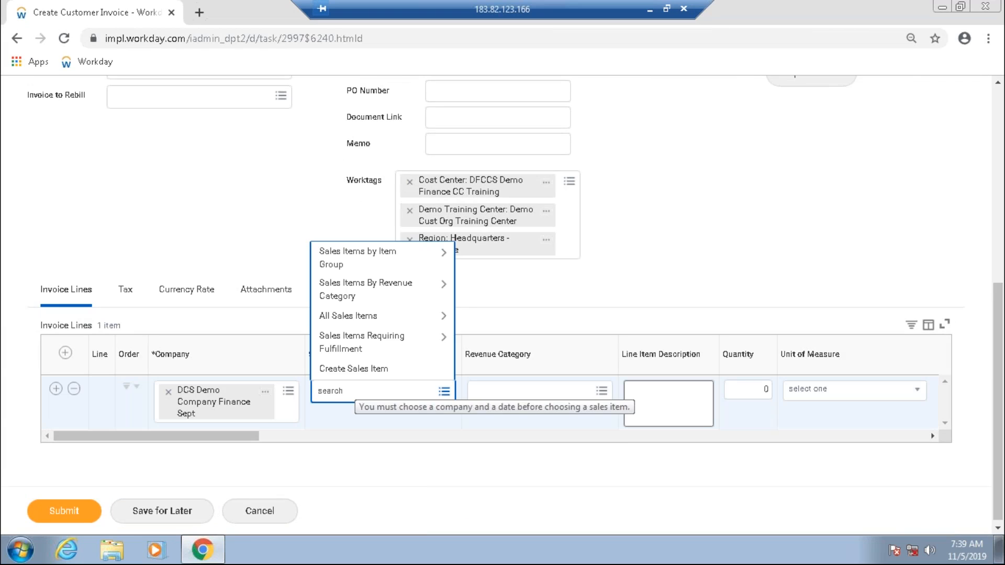
text(demo)
key(Return)
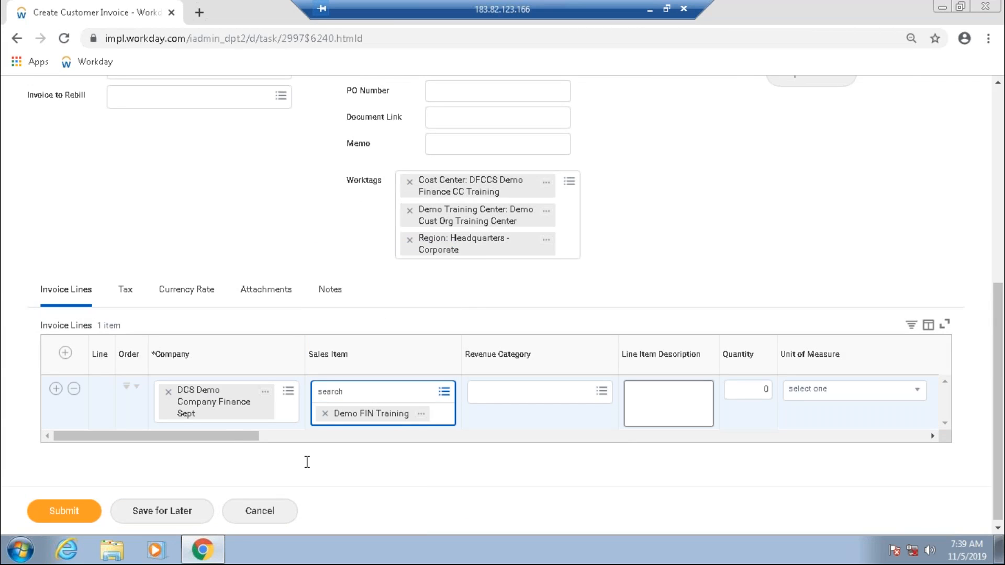
- Set the quantity of the Demo FIN Training invoice line to 5
drag(253, 435, 325, 435)
click(263, 389)
text(5)
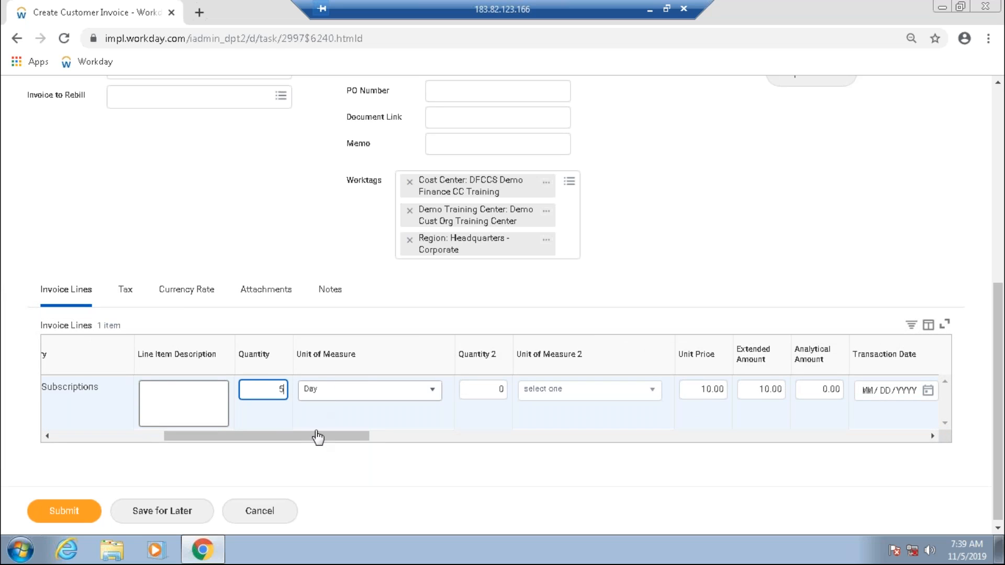
- Set the invoice line's Line of Business to Enterprise
drag(315, 440, 394, 446)
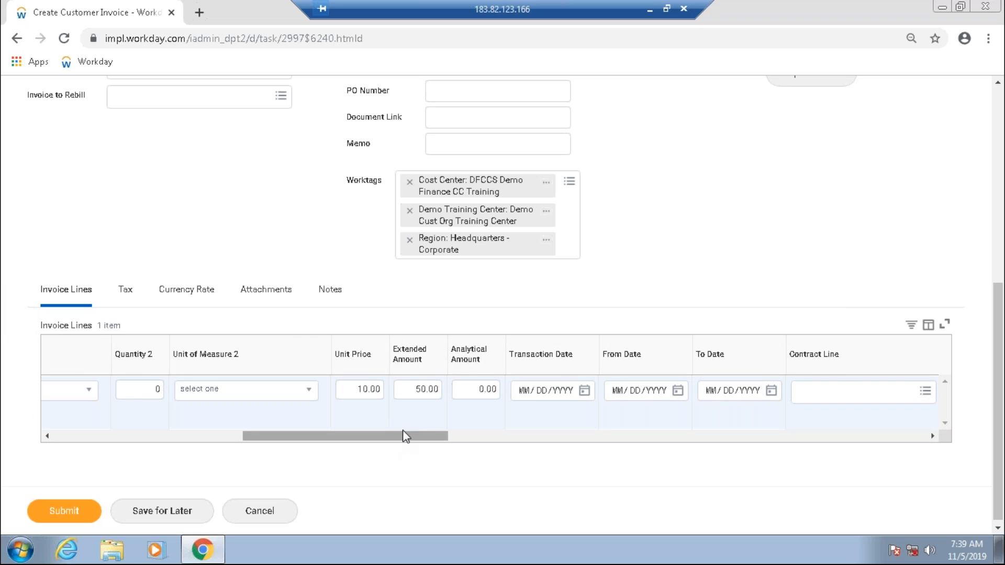
drag(405, 440, 765, 445)
click(529, 390)
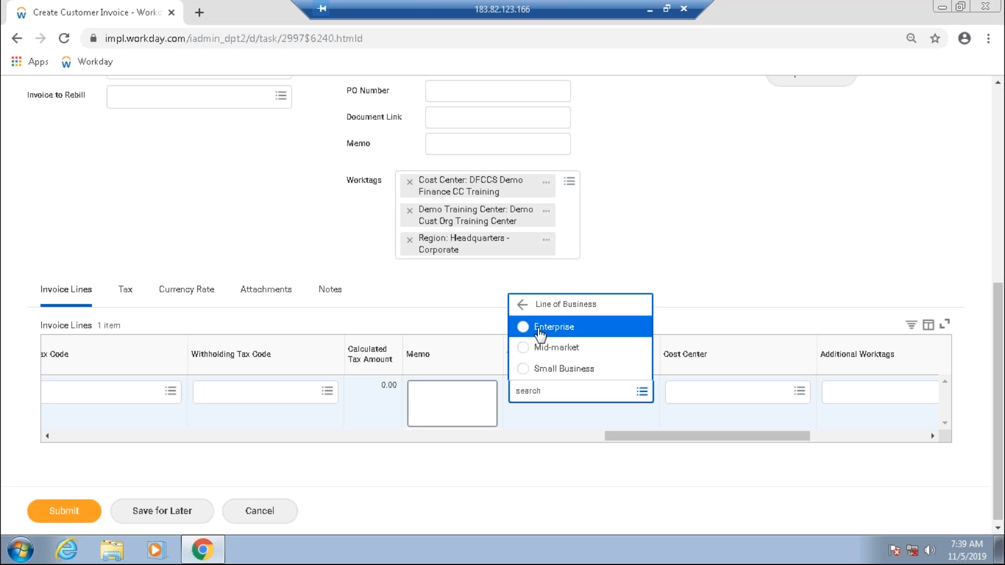
click(544, 329)
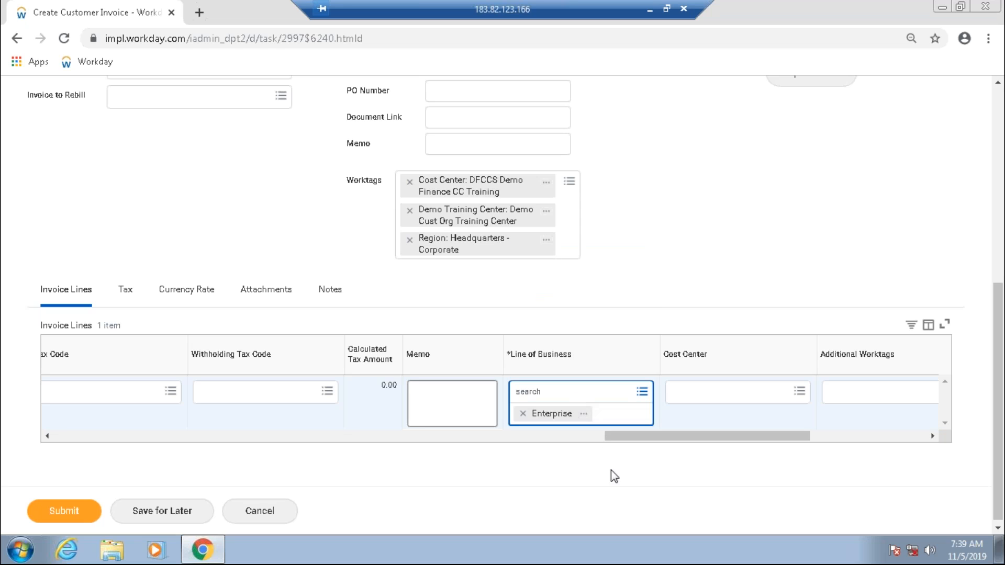
- Submit the customer invoice
click(628, 442)
drag(630, 444, 646, 438)
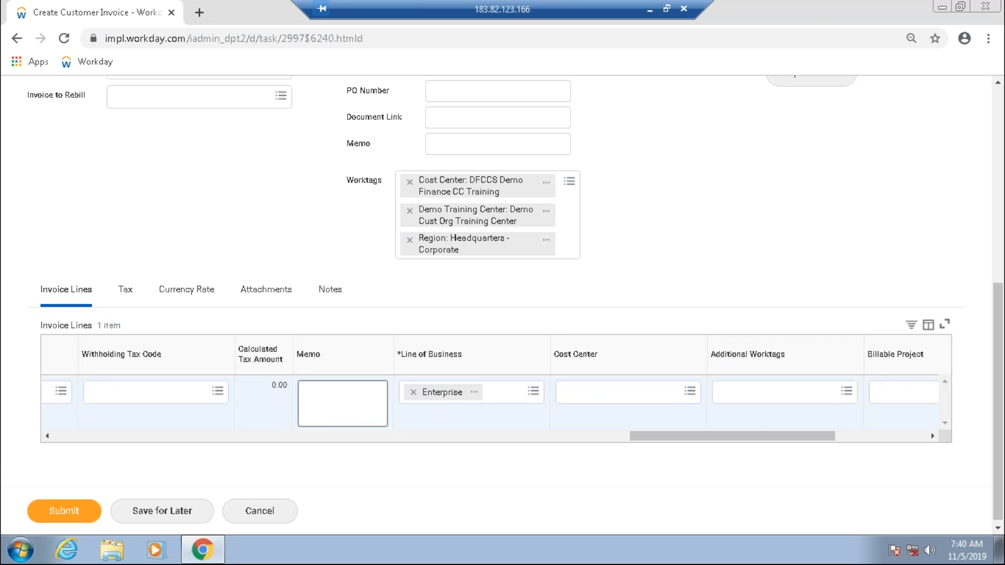
click(77, 510)
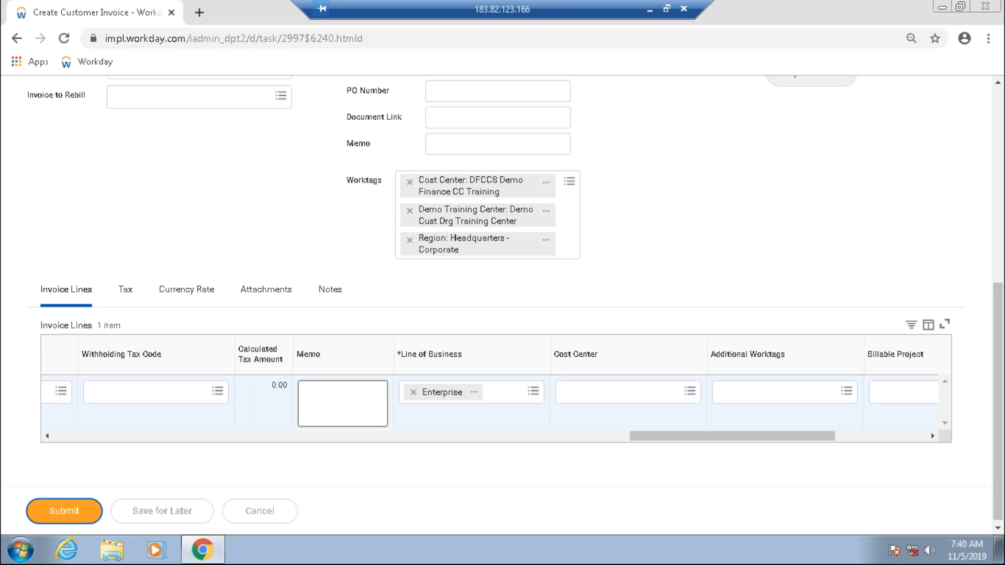
- View the details of the invoice's error and alert, and close them
click(456, 137)
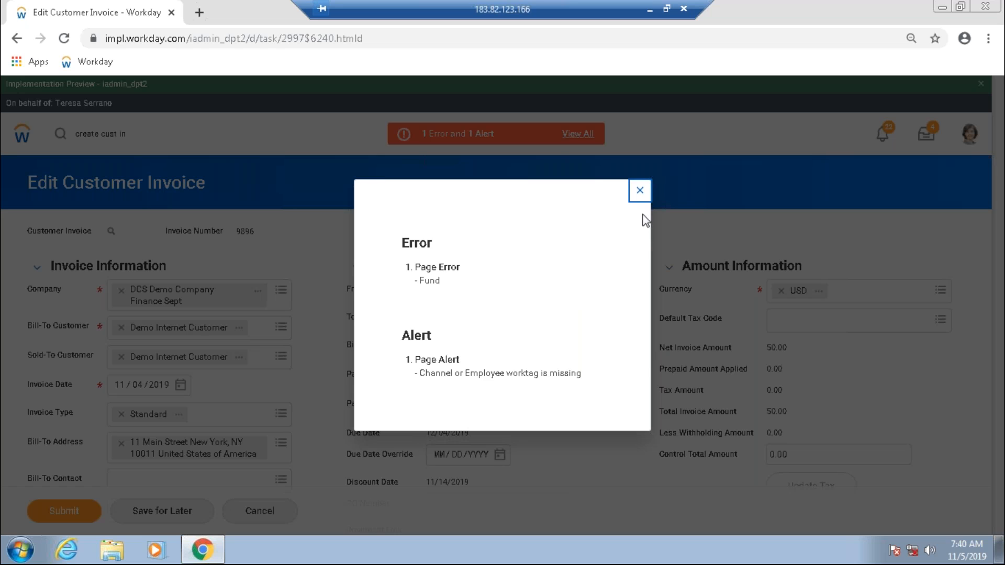
double_click(436, 283)
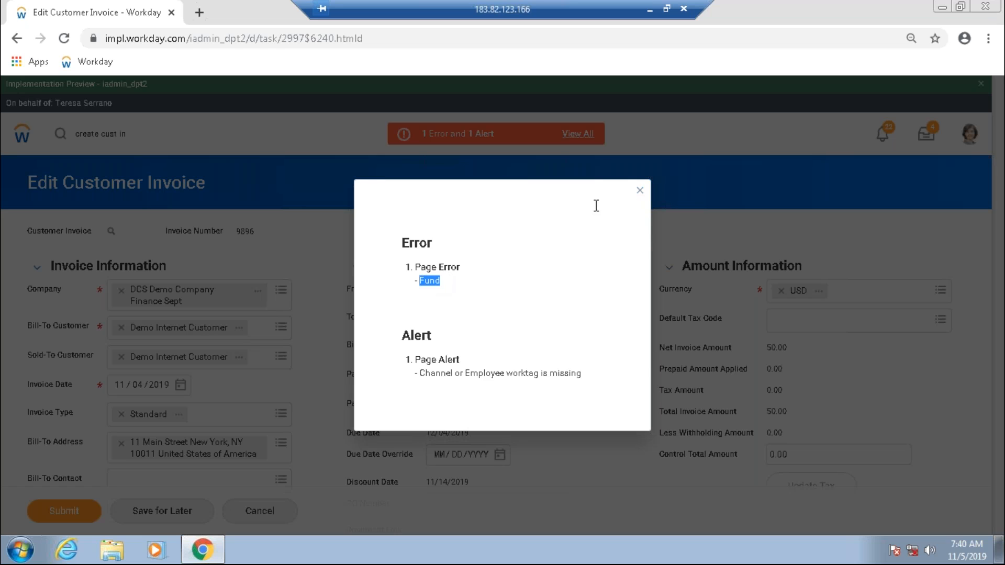
click(640, 193)
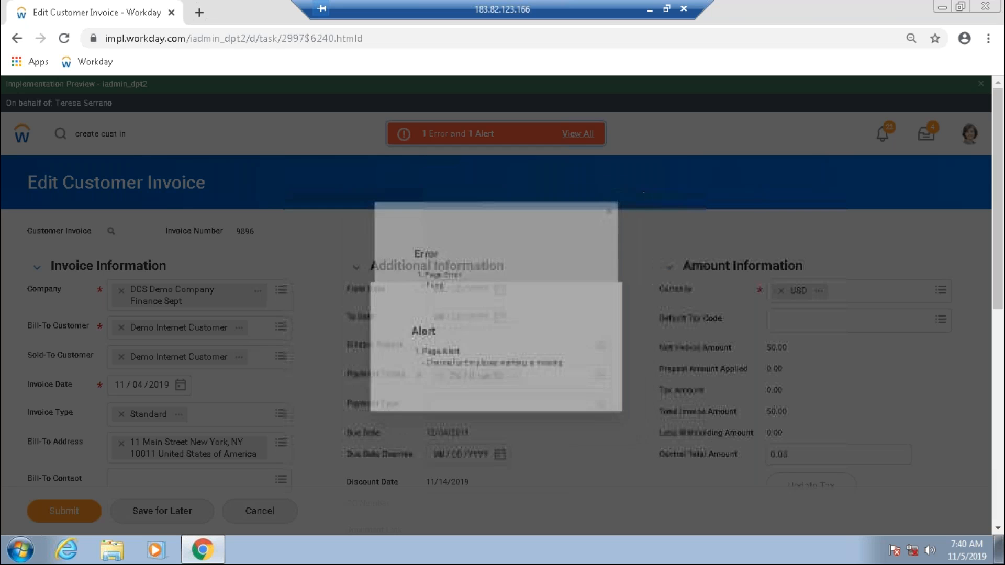
- Add the additional worktag Fund: Demo Fund Finance to the invoice line and submit the customer invoice
scroll(642, 202, down, 10)
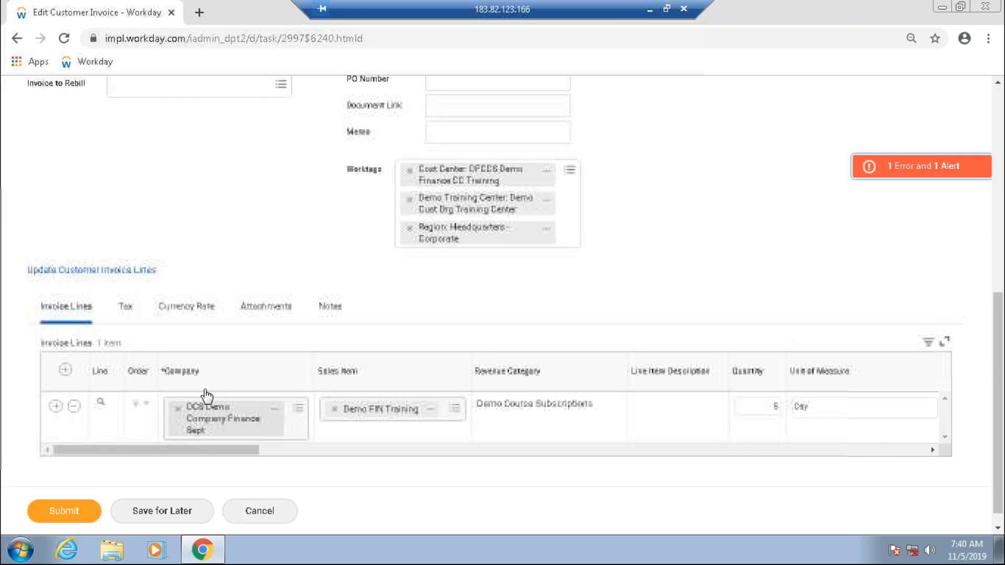
drag(224, 453, 769, 444)
drag(692, 453, 704, 451)
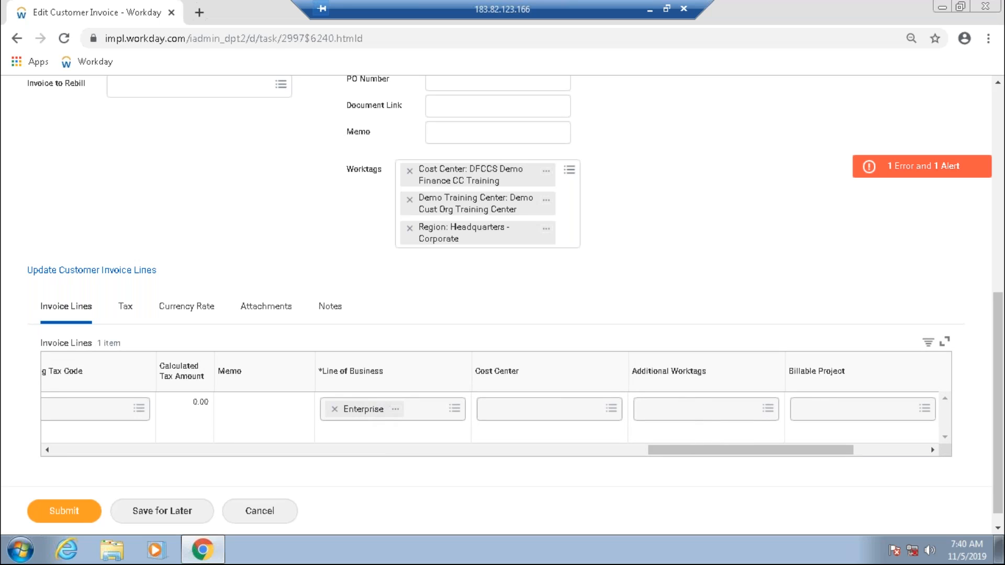
click(767, 409)
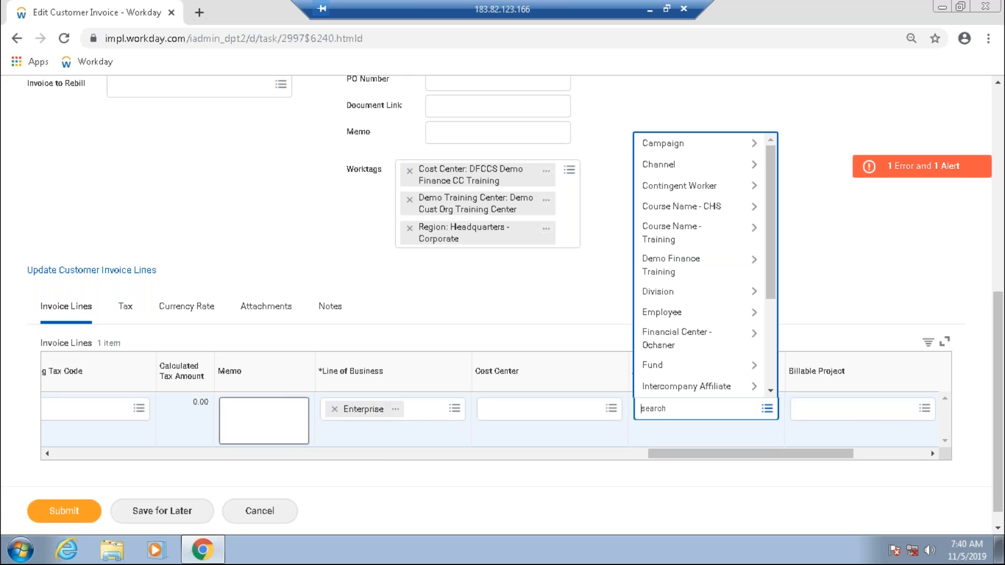
click(659, 365)
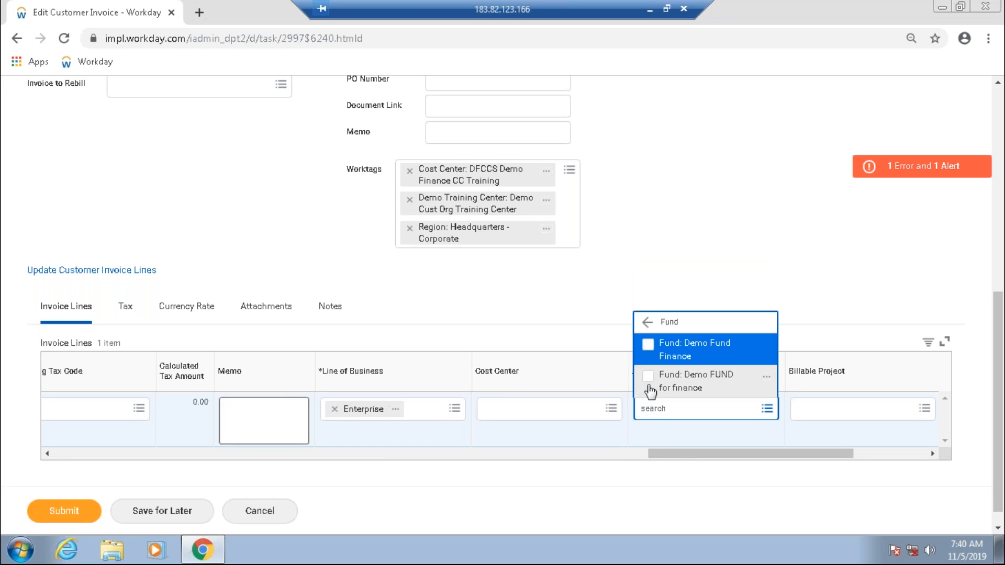
click(649, 348)
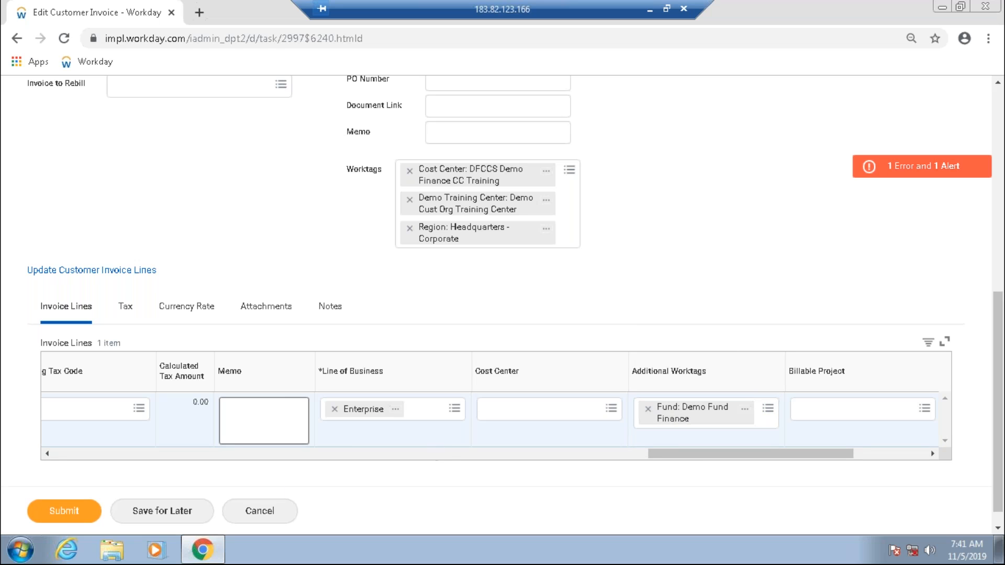
click(62, 511)
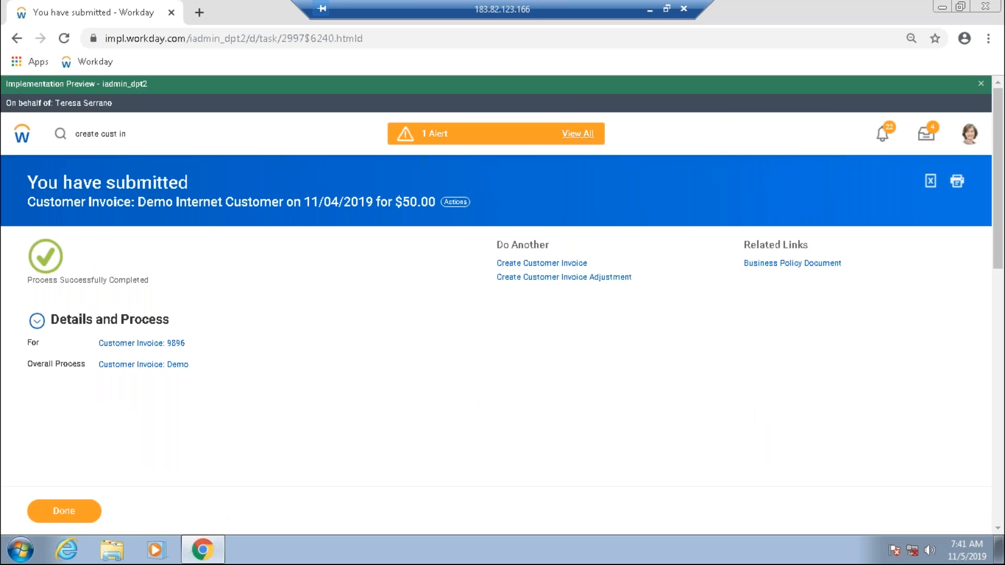
- Review the submitted customer invoice's details and process information
scroll(130, 377, down, 3)
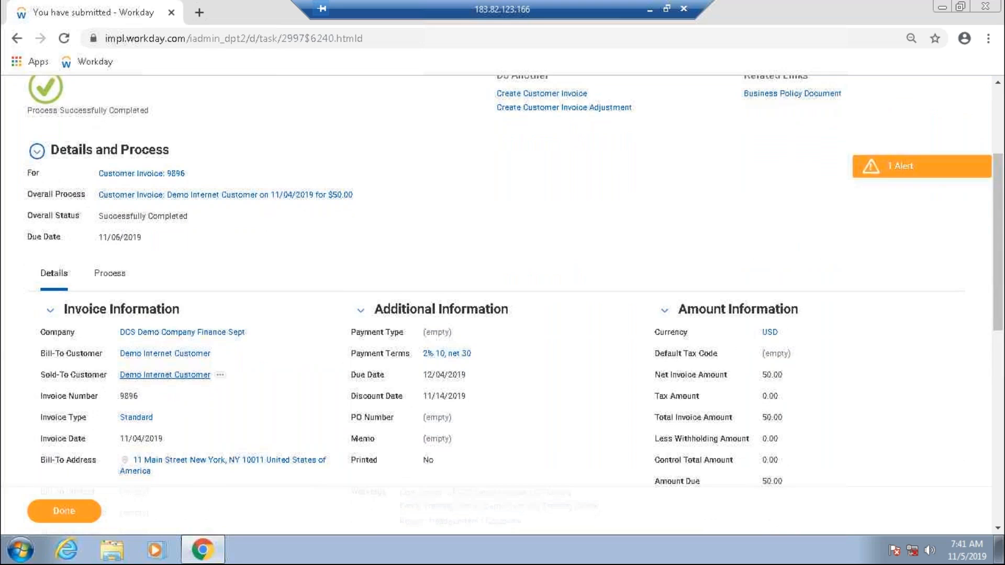
click(110, 273)
click(55, 277)
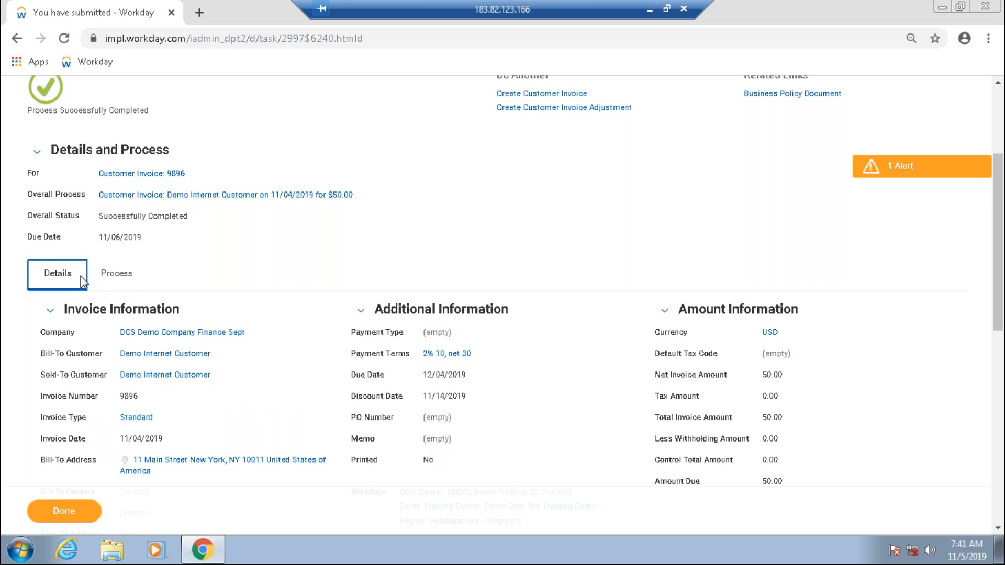
scroll(83, 281, up, 2)
scroll(496, 303, up, 2)
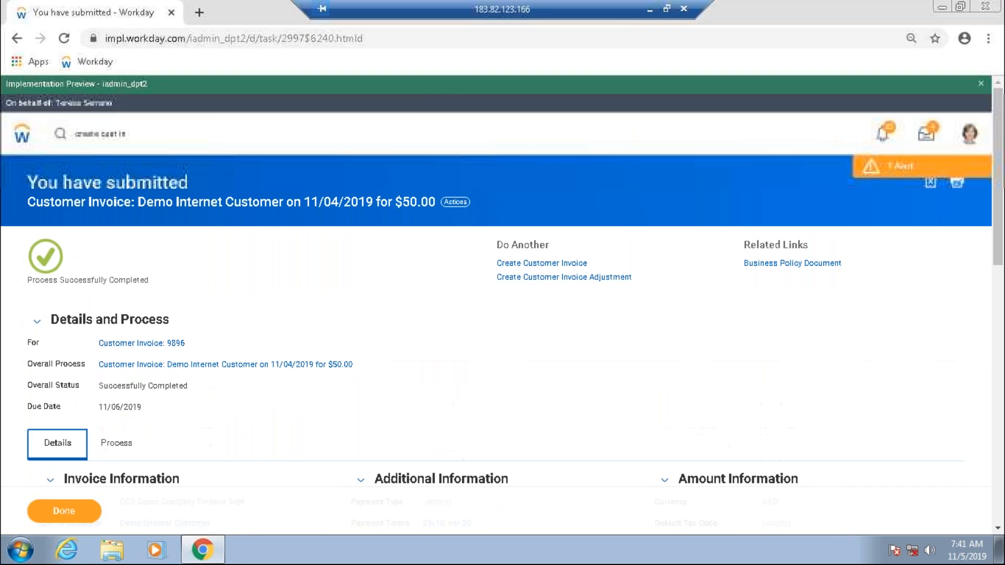
scroll(496, 304, down, 2)
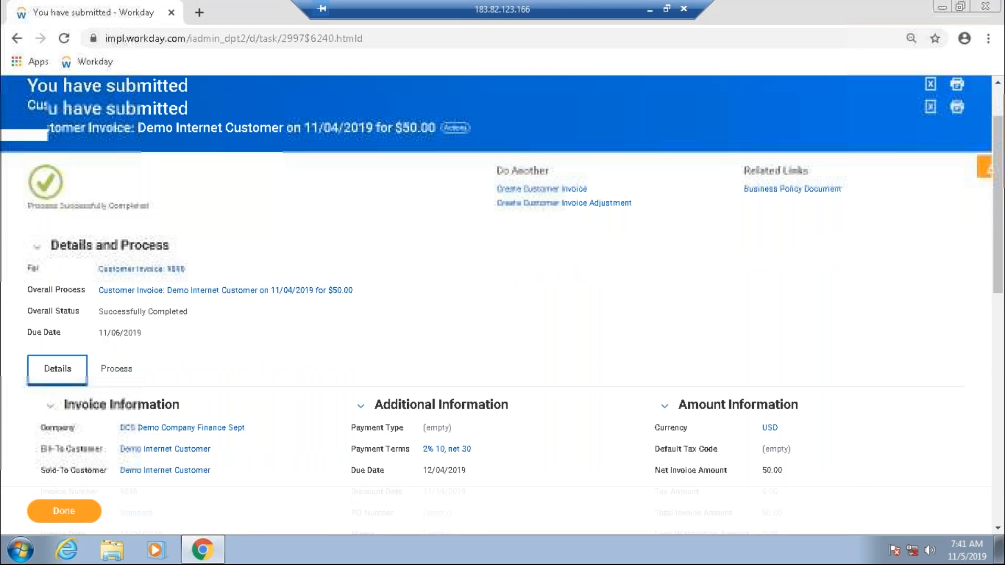
scroll(195, 246, down, 1)
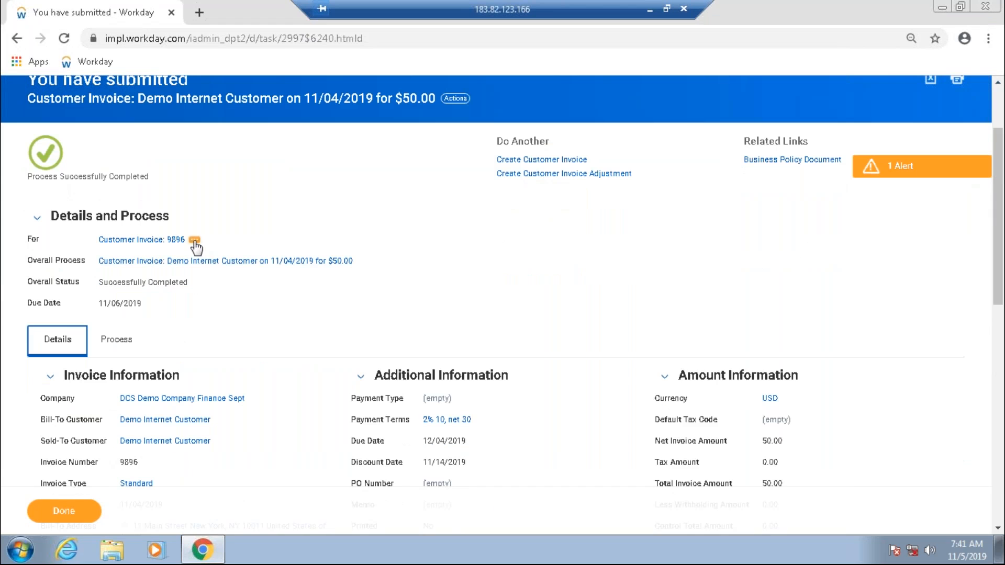
- Open the accounting for the submitted customer invoice and examine its journal lines, ledger accounts and current status
click(194, 240)
mouse_move(279, 311)
click(367, 313)
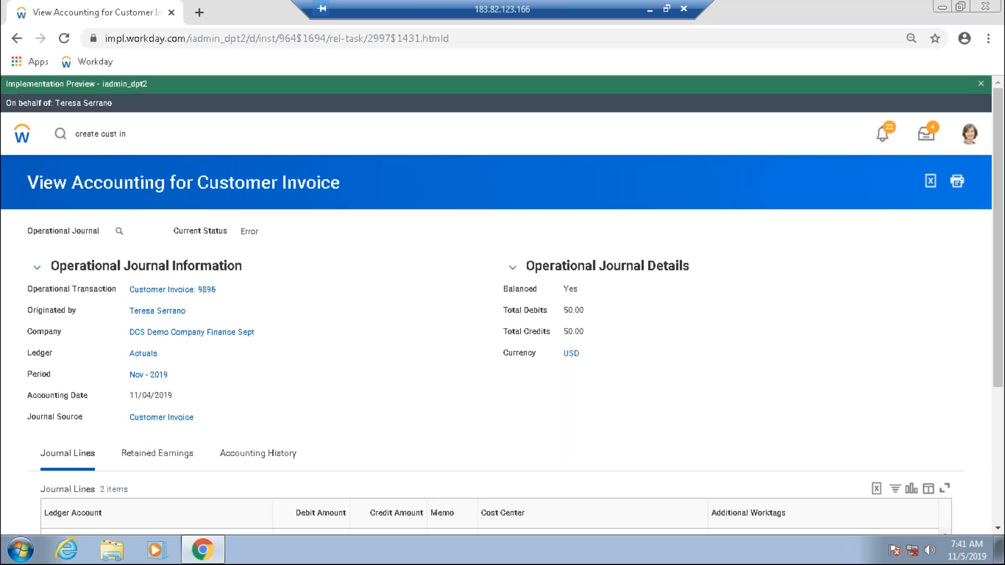
scroll(502, 304, down, 1)
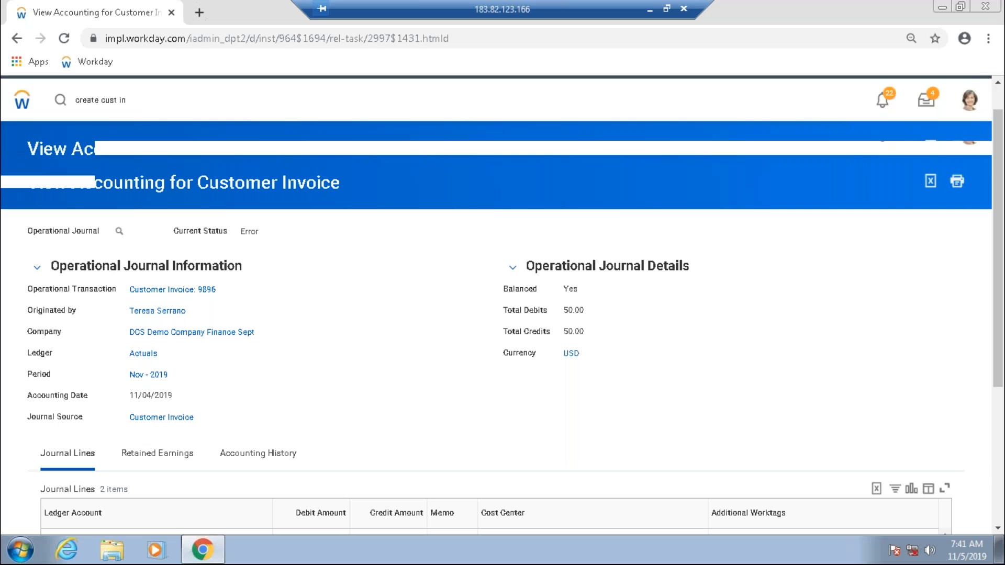
scroll(503, 335, down, 1)
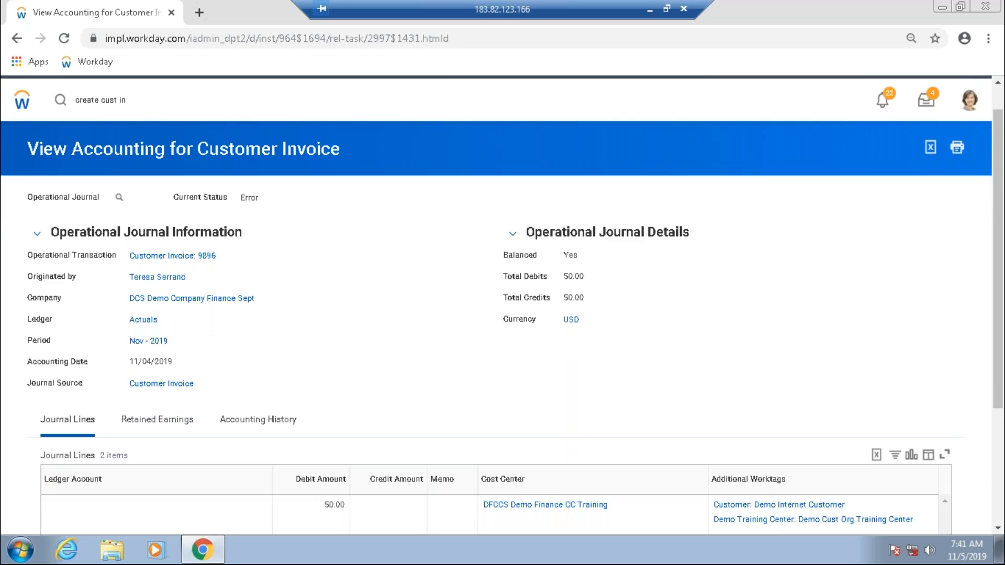
scroll(502, 304, down, 1)
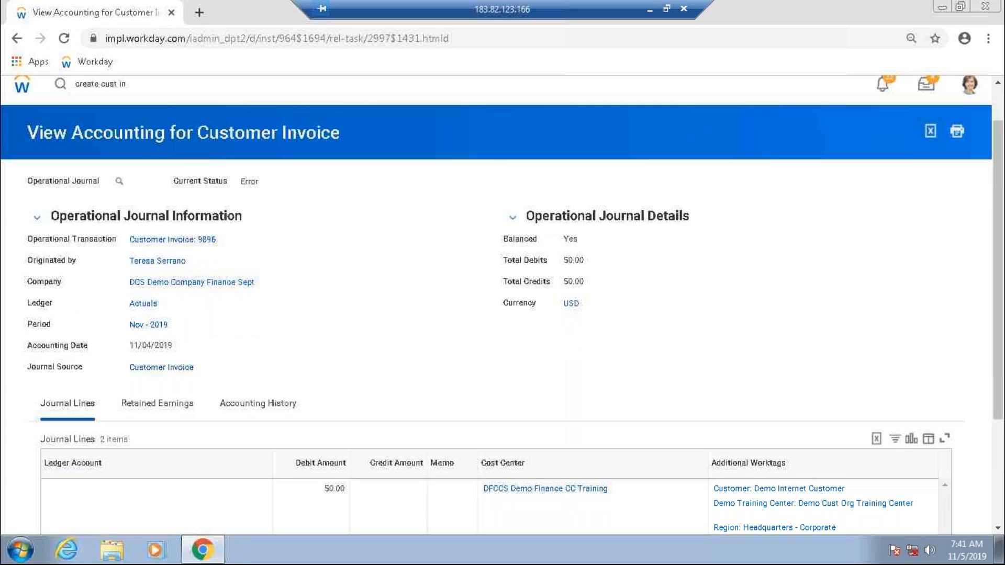
scroll(119, 349, down, 3)
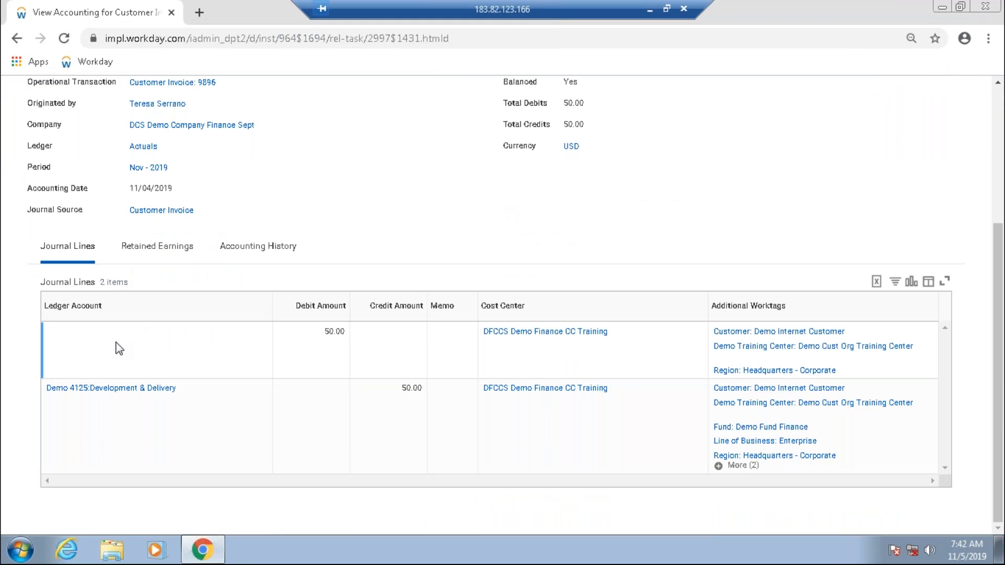
scroll(118, 346, up, 3)
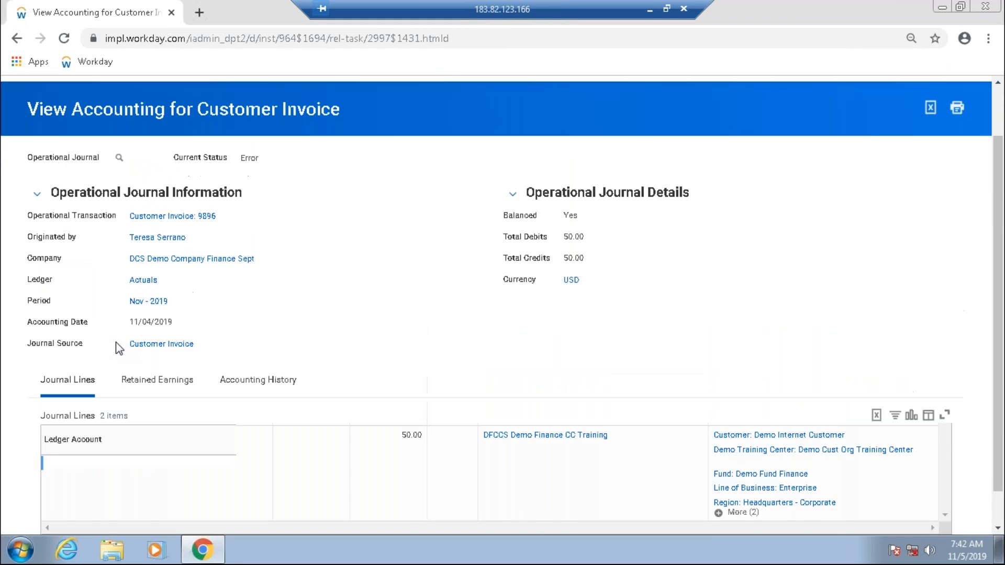
scroll(119, 348, up, 1)
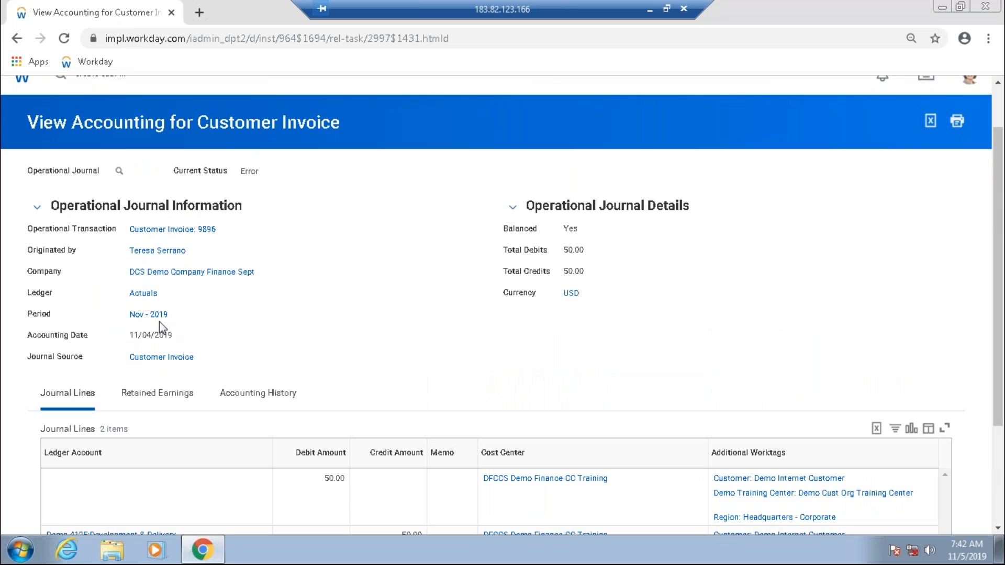
double_click(249, 173)
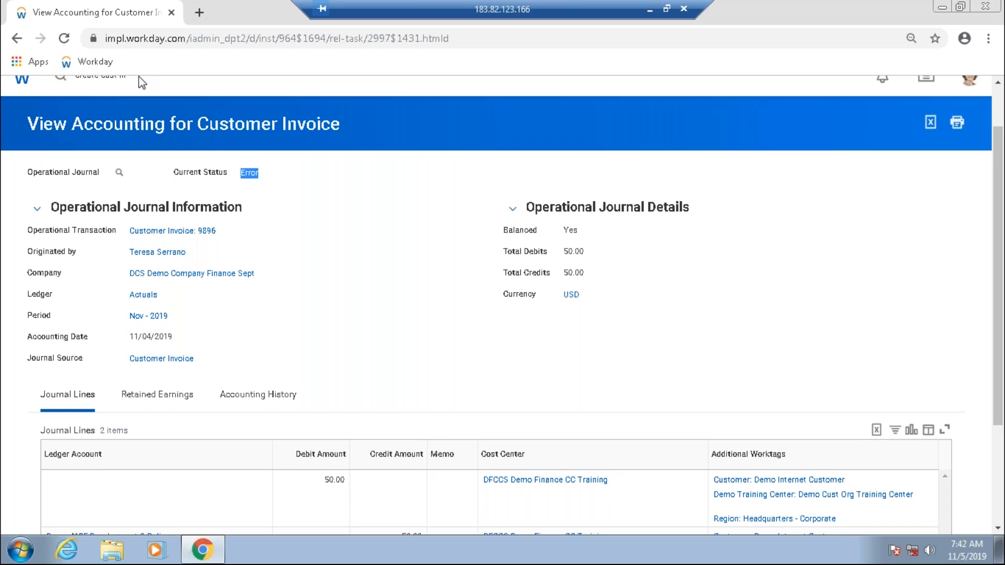
- Duplicate the browser tab showing the customer invoice's accounting
scroll(141, 83, up, 1)
right_click(127, 7)
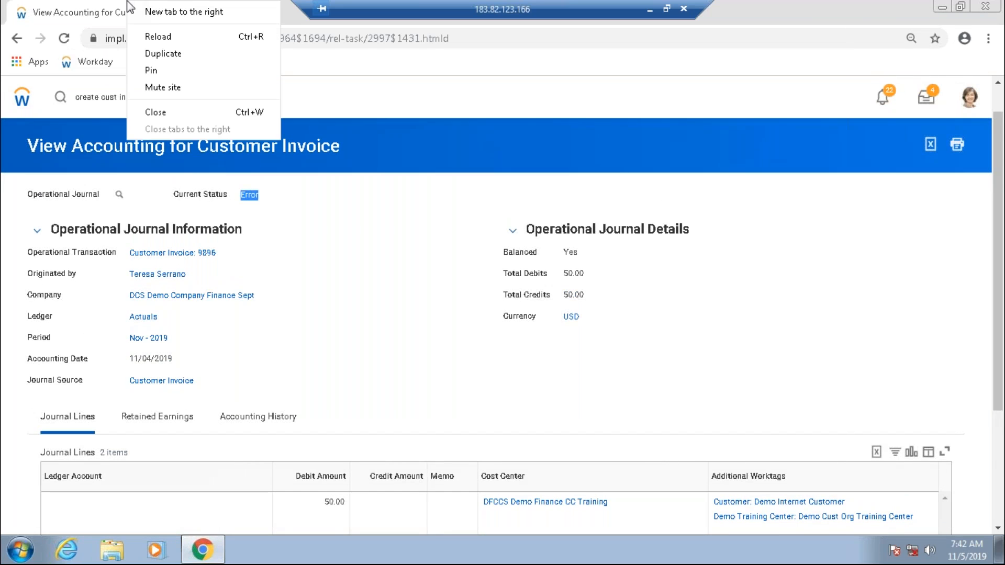
click(183, 61)
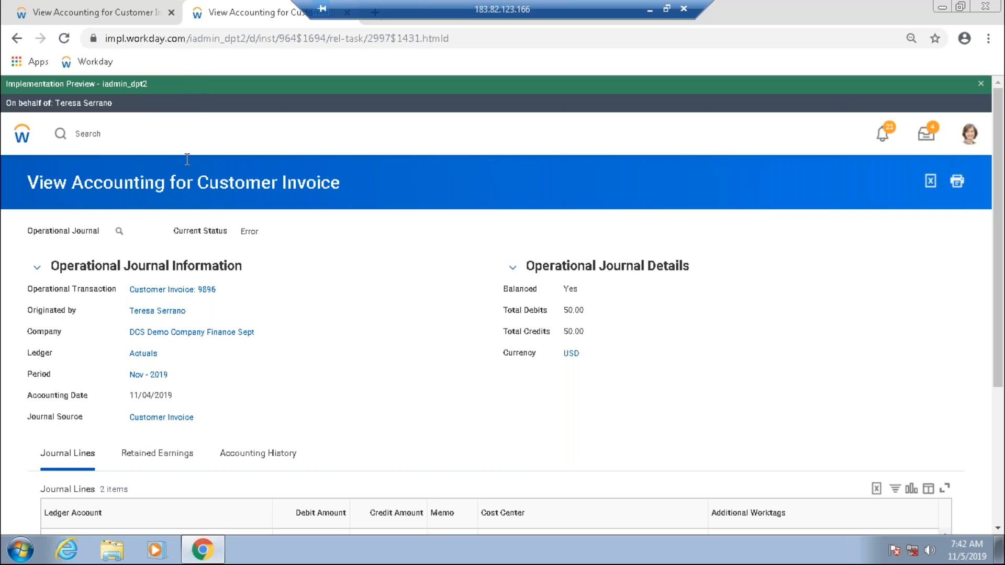
- Search for "view acc pos ru" and open the View Account Posting Rule Set report
mouse_move(131, 232)
click(142, 134)
text(view)
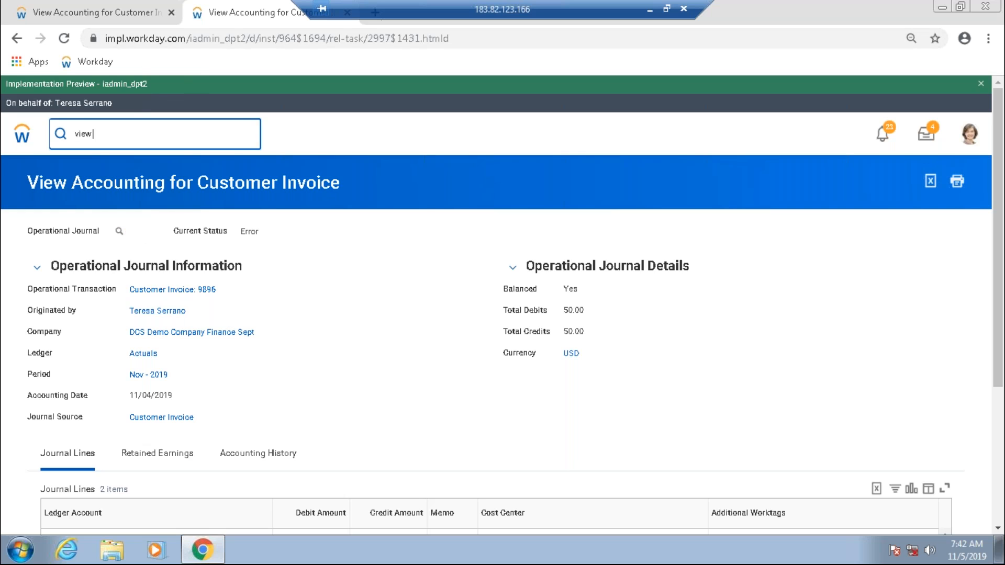
text( acc)
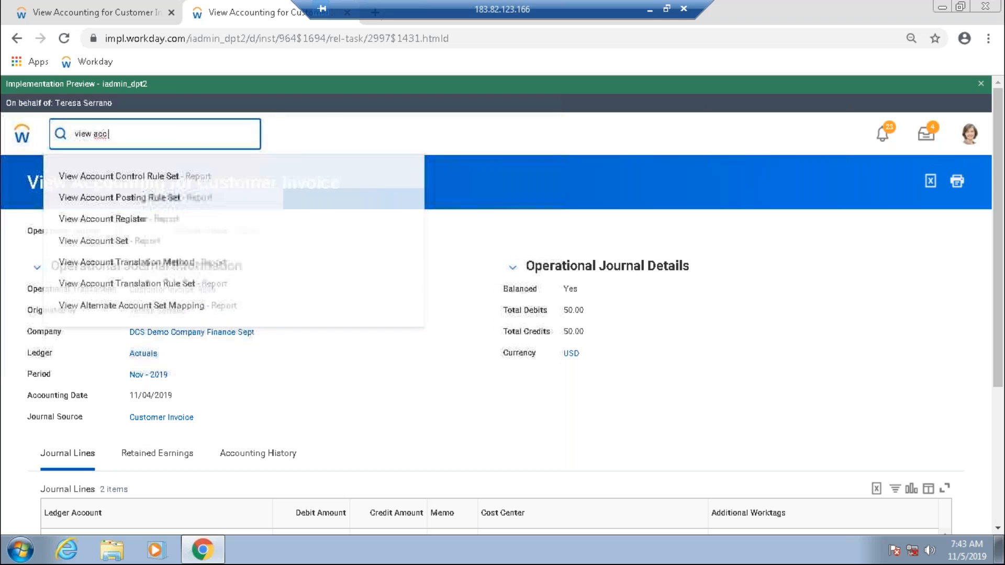
text( pos ru)
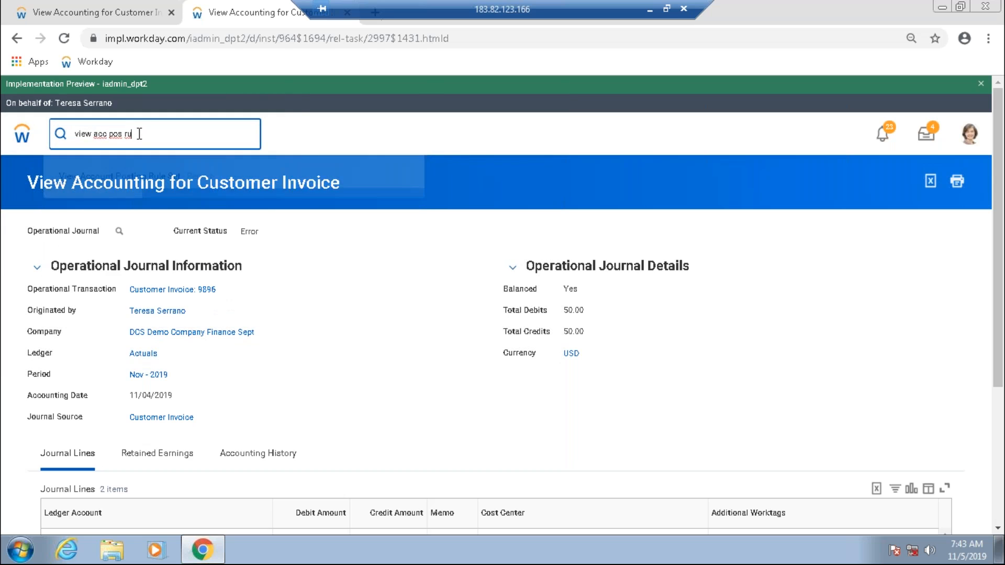
click(158, 182)
- Run the report for the account posting rule set Demo Workday Fin Posting Rule
click(146, 240)
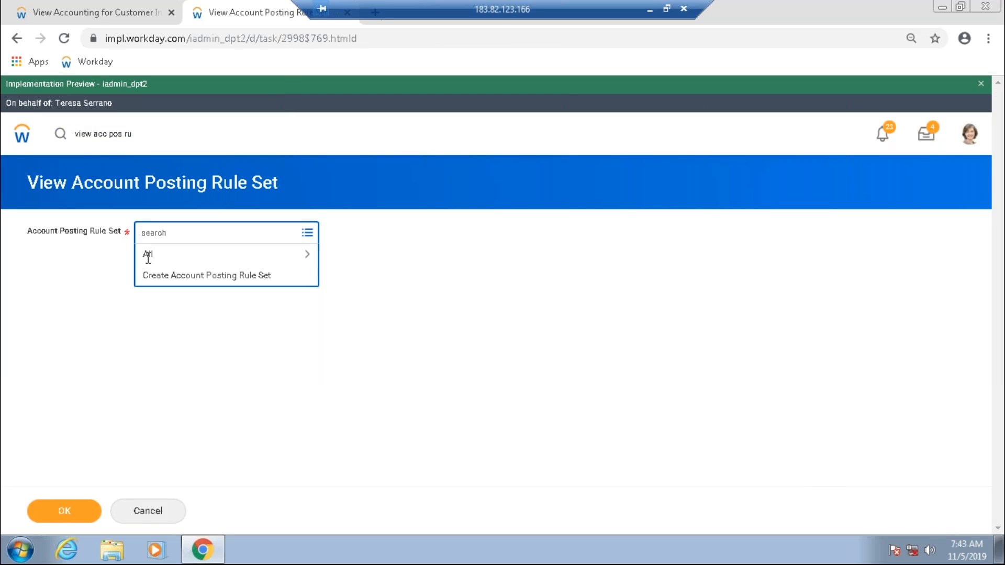
text(demo)
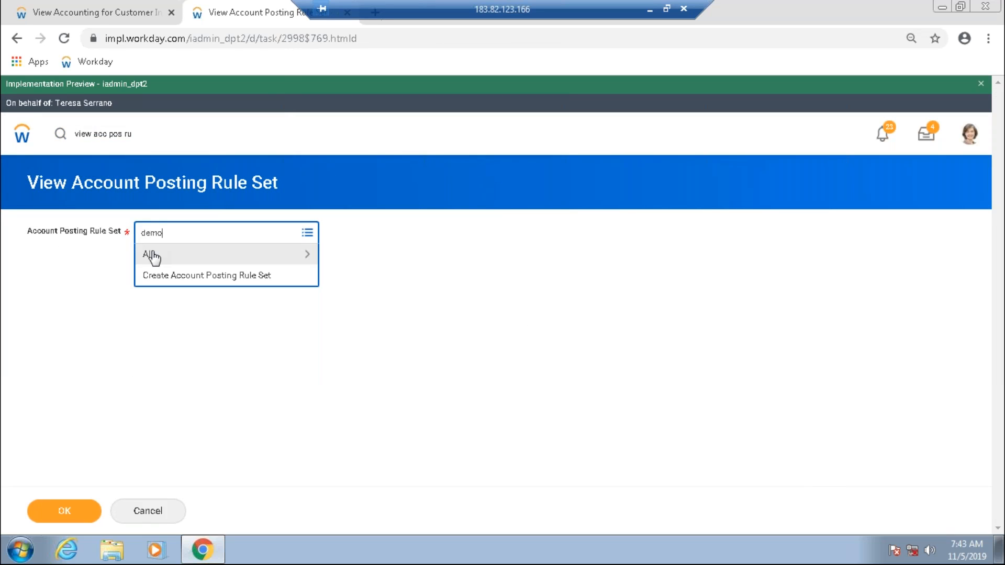
key(Return)
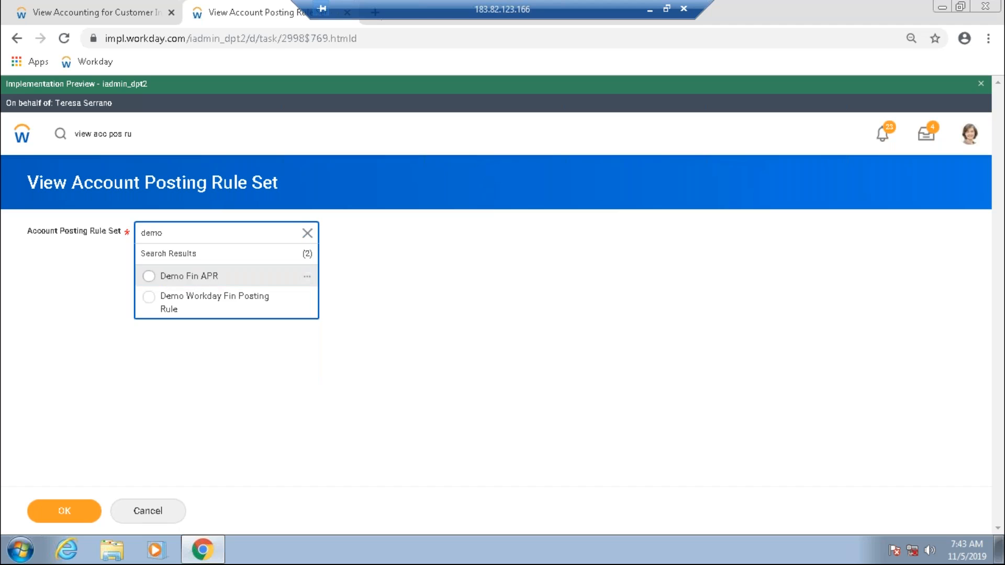
click(148, 297)
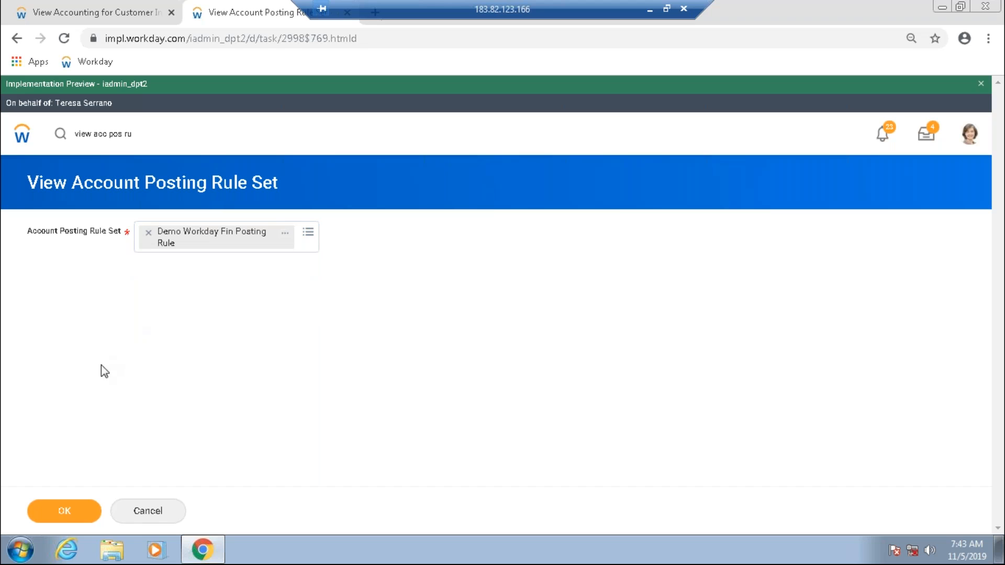
click(71, 516)
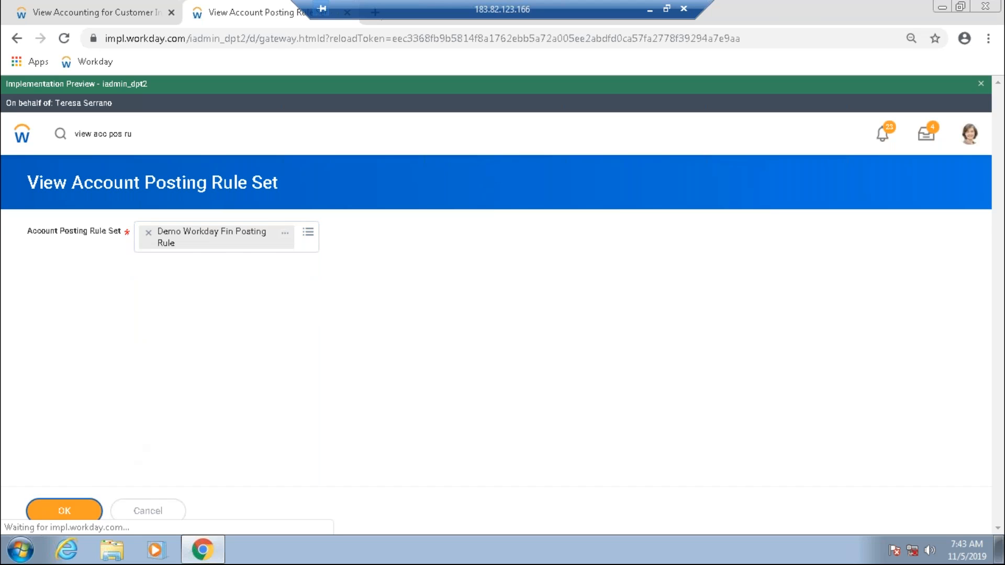
- Find the Payables posting rule in the rule set and examine its default ledger account and posting rule conditions
scroll(139, 440, down, 2)
scroll(139, 440, up, 2)
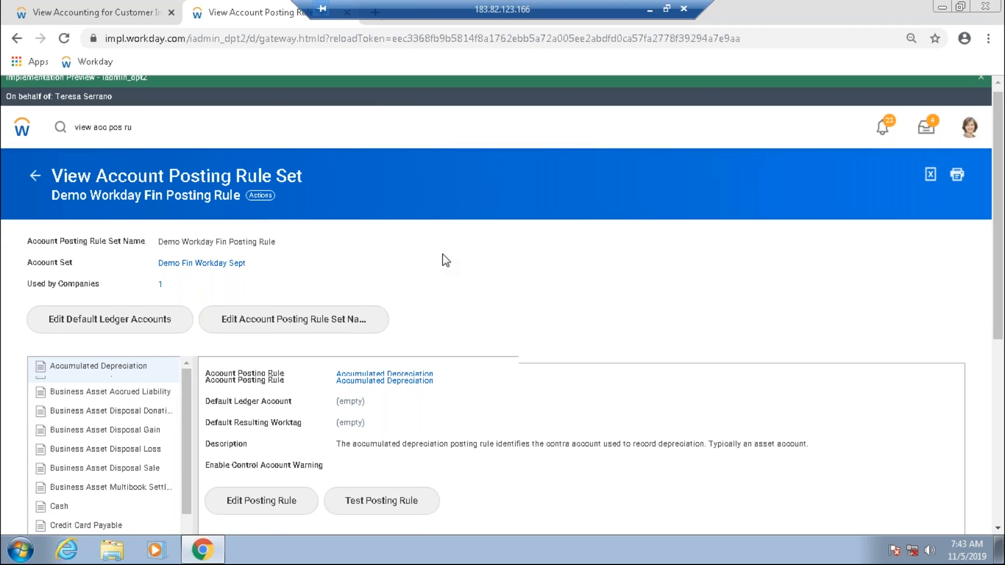
scroll(445, 260, down, 6)
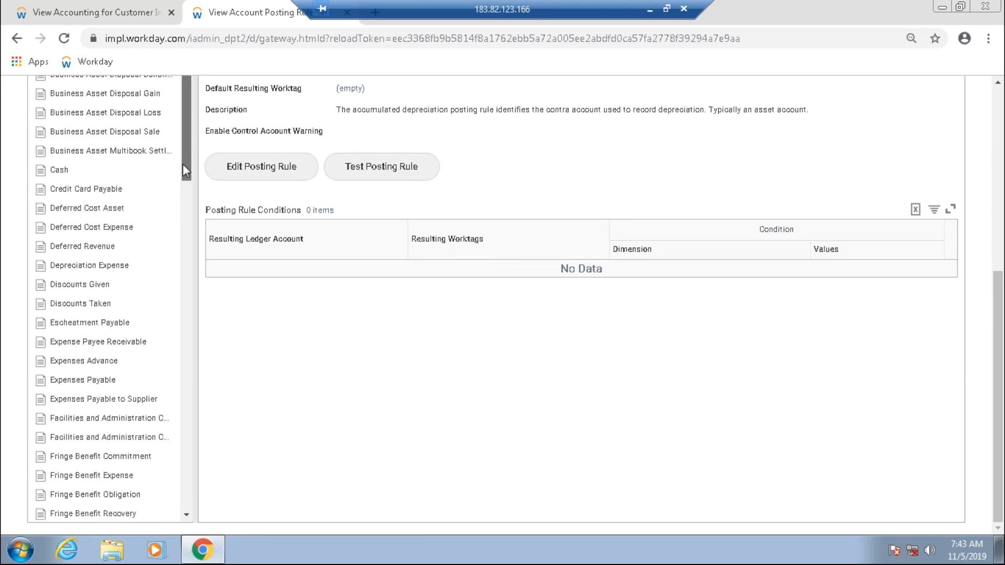
scroll(183, 164, down, 1)
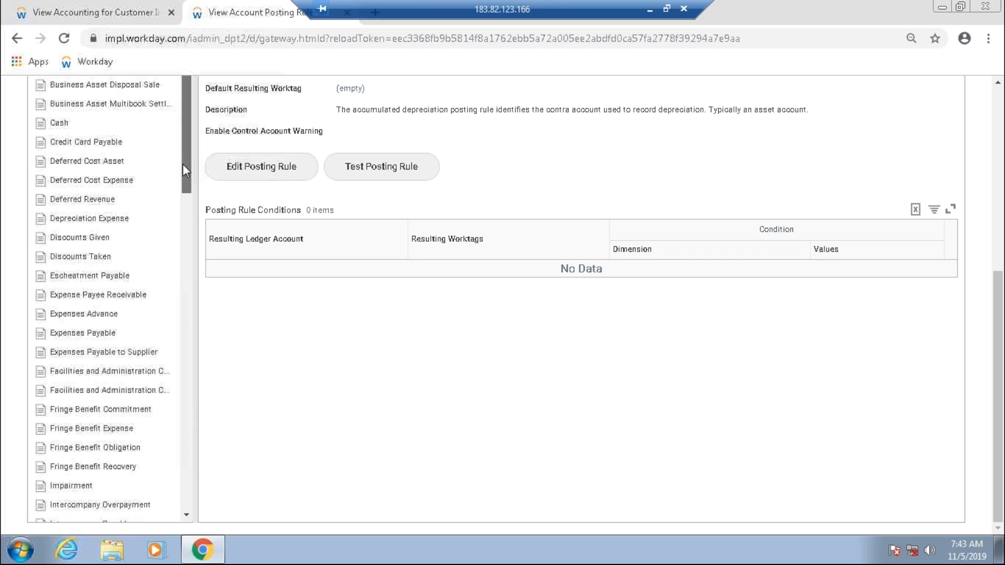
drag(183, 165, 181, 191)
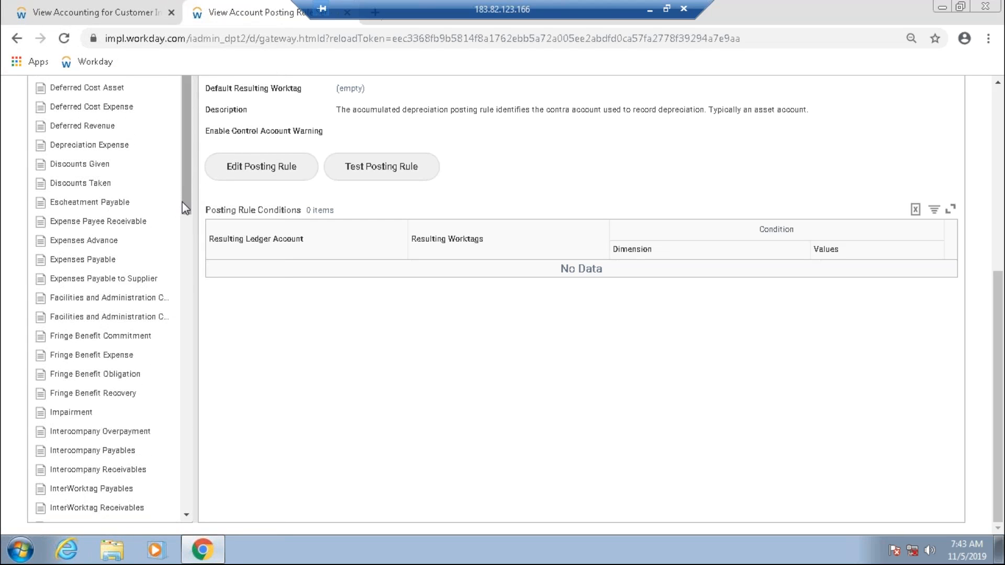
drag(184, 207, 187, 321)
click(125, 361)
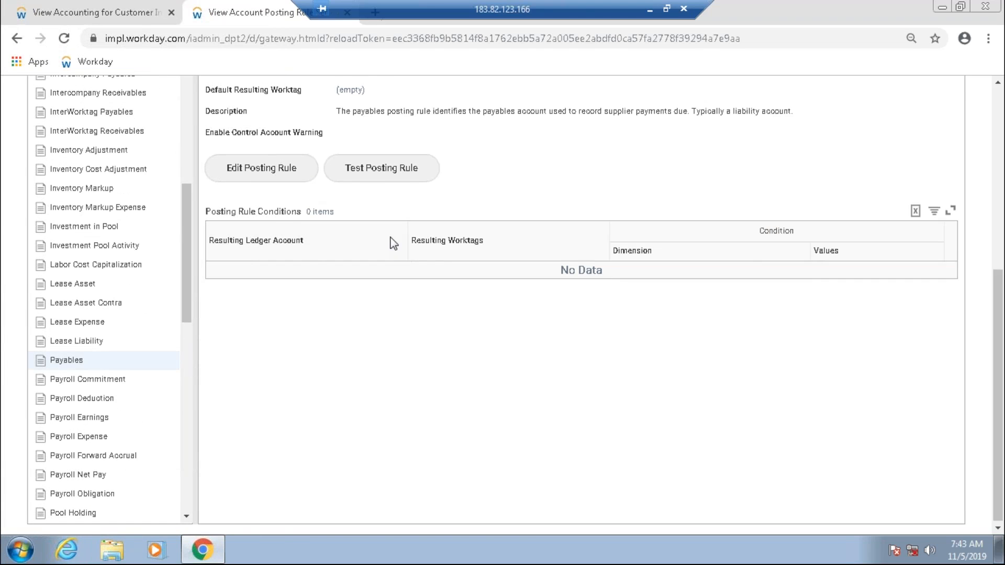
scroll(393, 244, up, 1)
scroll(388, 237, up, 6)
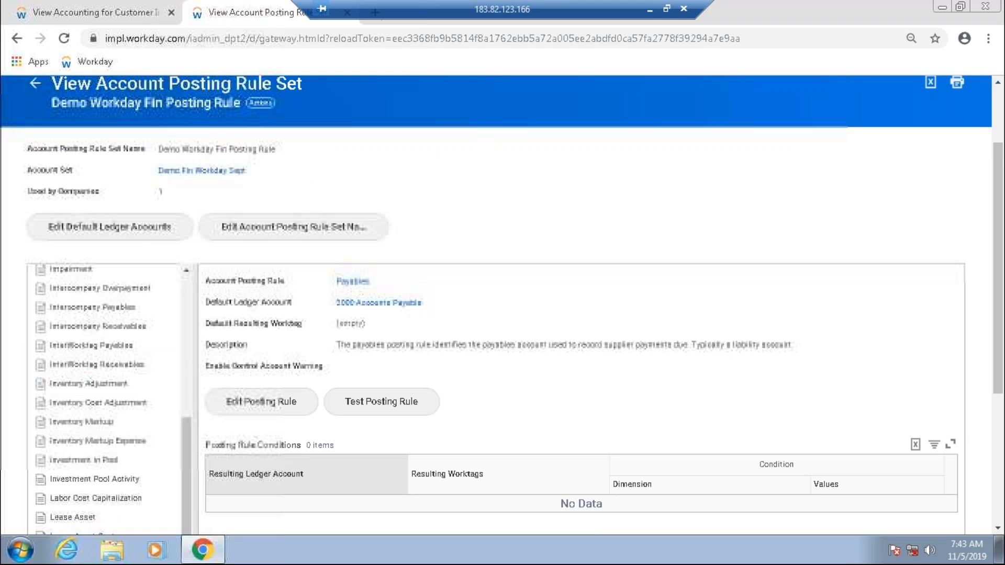
- Find the Receivables posting rule in the rule set and open it for editing
scroll(387, 237, down, 2)
scroll(187, 437, down, 4)
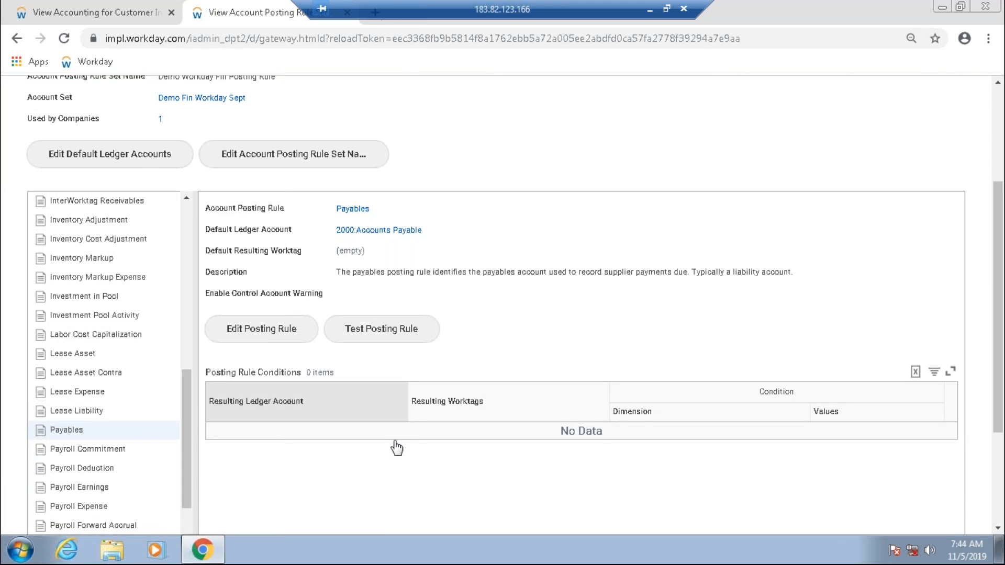
scroll(395, 444, down, 1)
scroll(395, 445, down, 2)
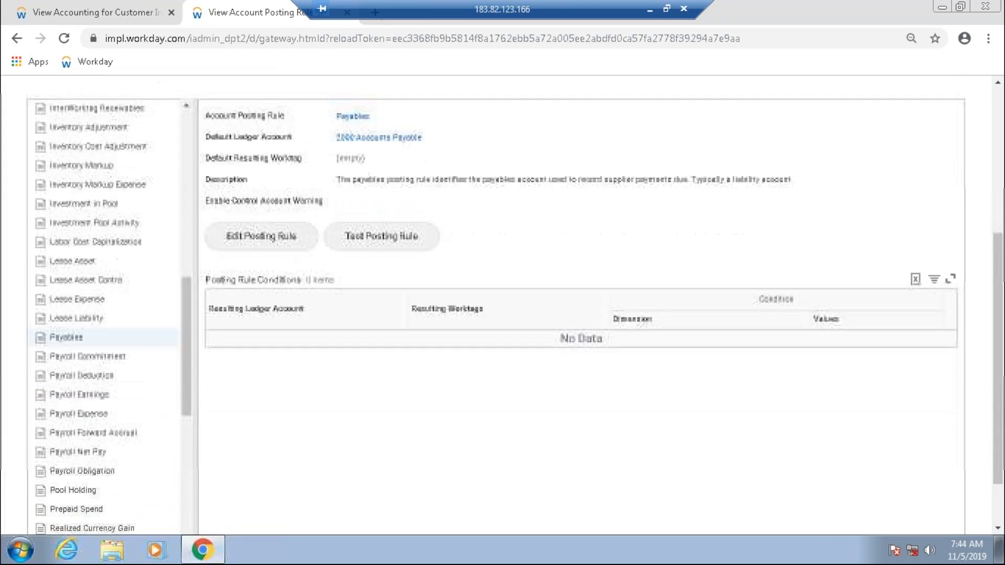
drag(187, 379, 184, 436)
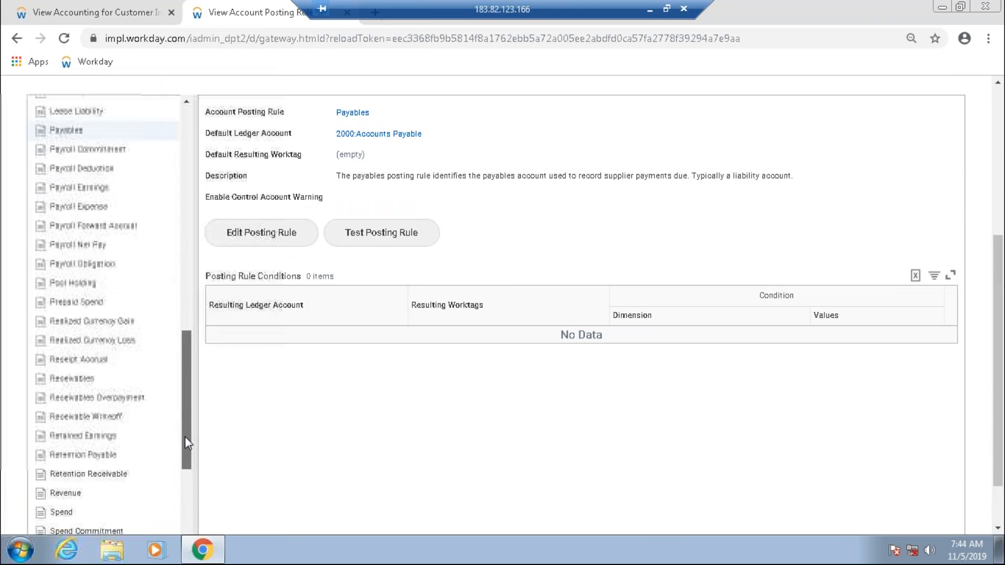
click(72, 378)
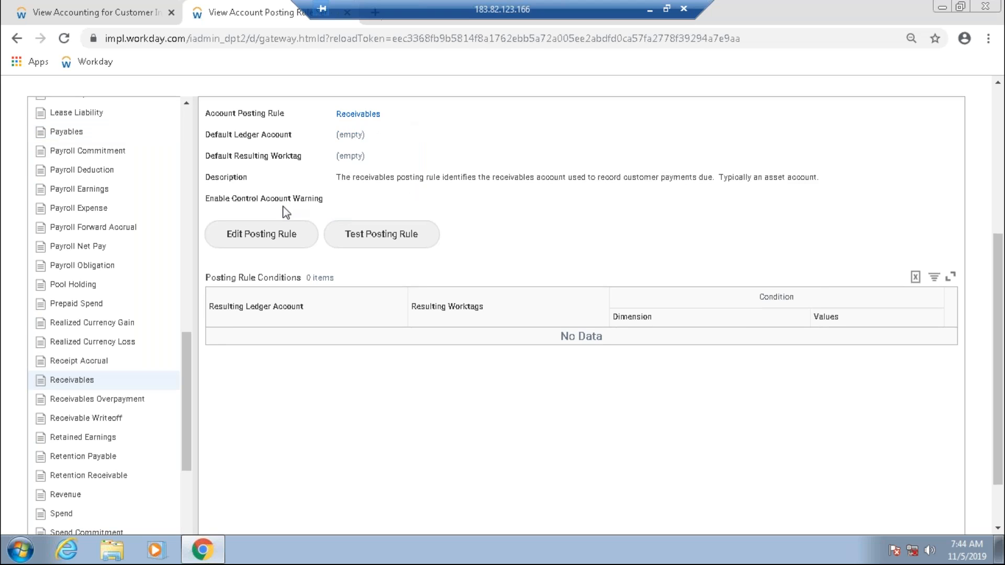
click(277, 243)
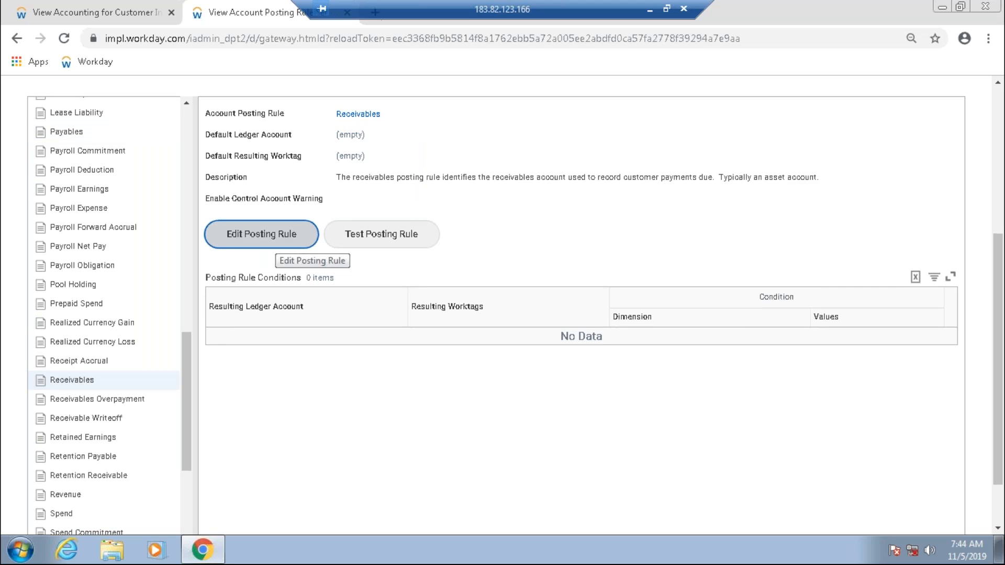
click(250, 322)
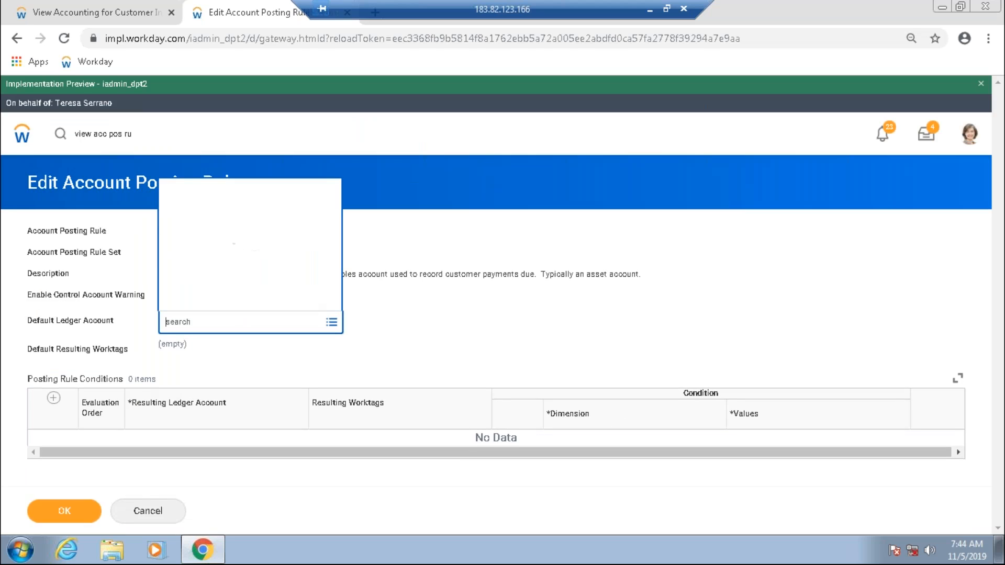
text(rece)
key(Return)
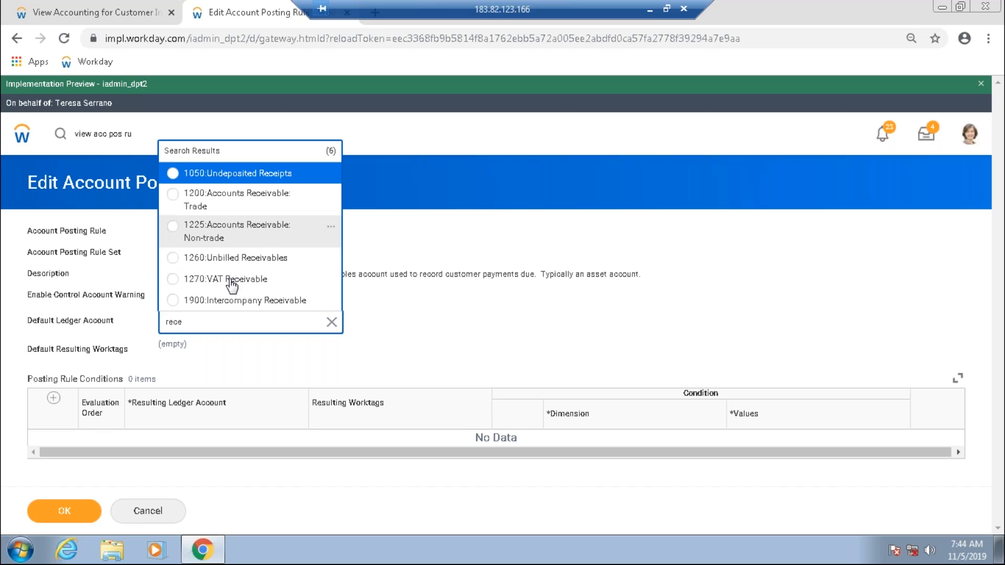
click(230, 199)
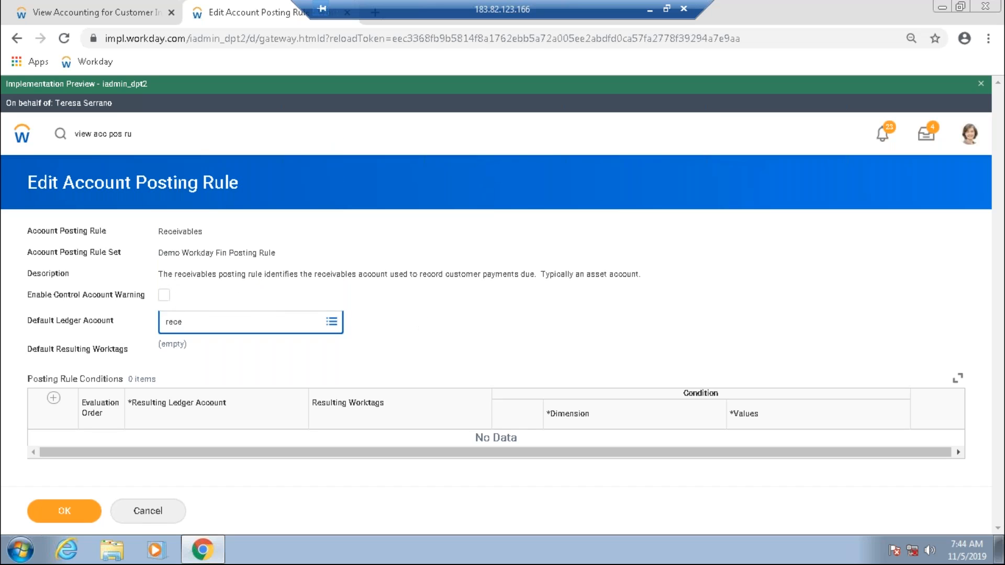
click(247, 284)
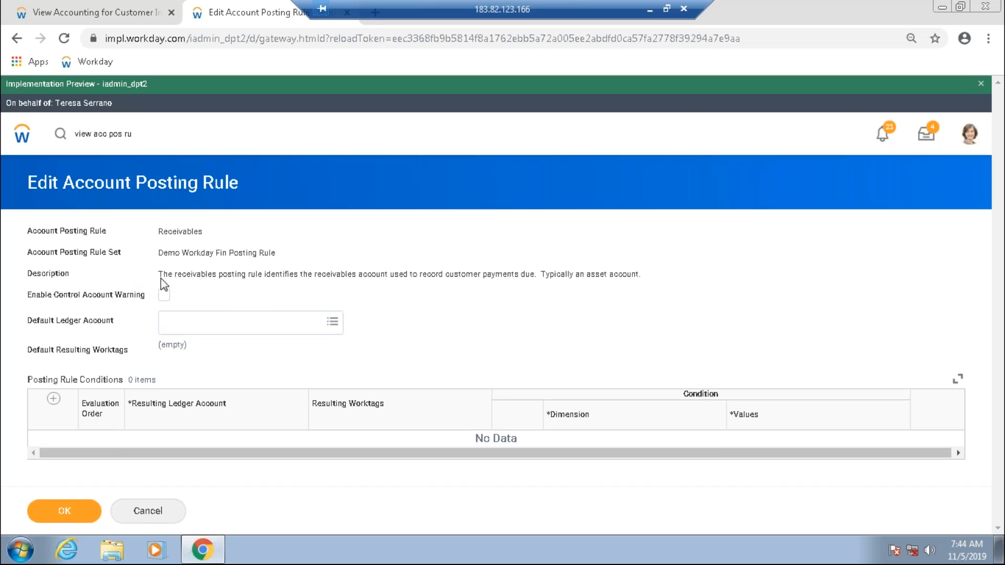
drag(160, 277, 252, 274)
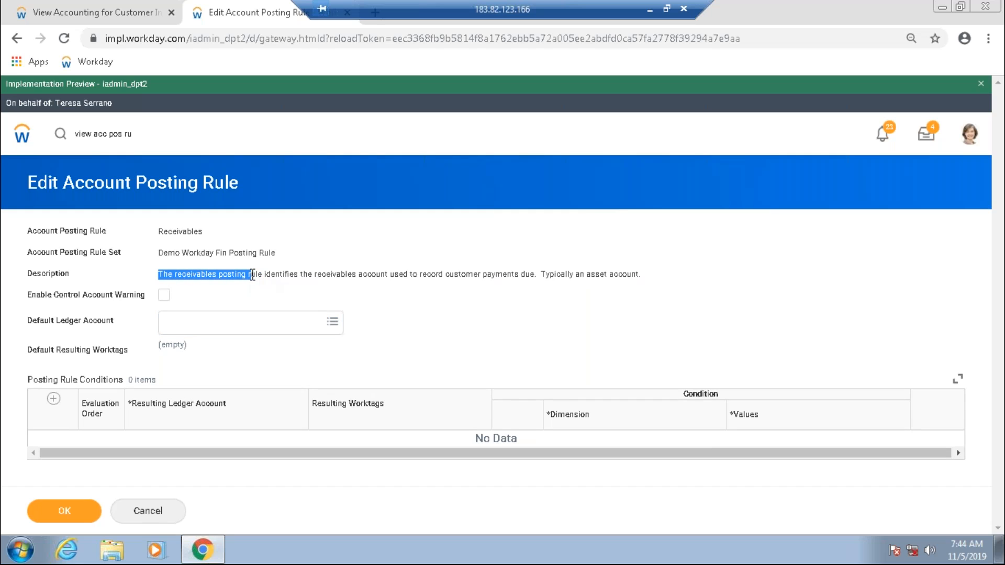
drag(301, 280, 303, 280)
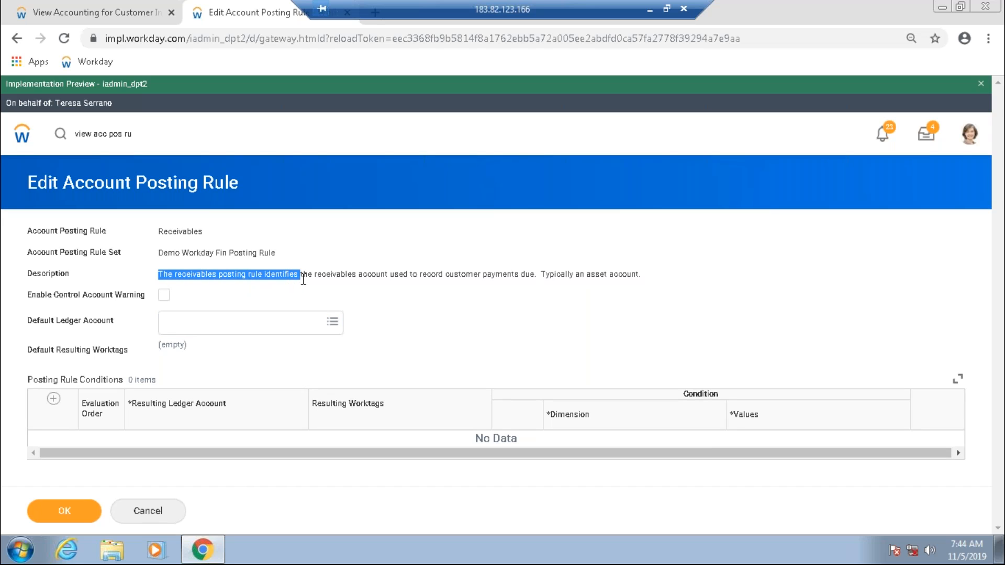
- Set the Receivables posting rule's default ledger account to 1200:Accounts Receivable: Trade and save the rule
click(292, 324)
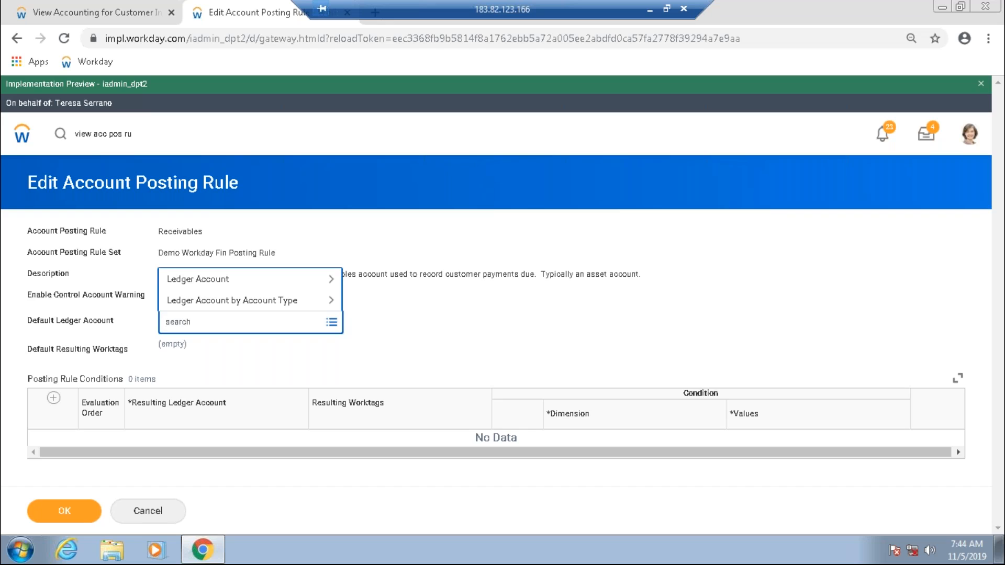
text(e)
key(BackSpace)
text(rece)
key(Return)
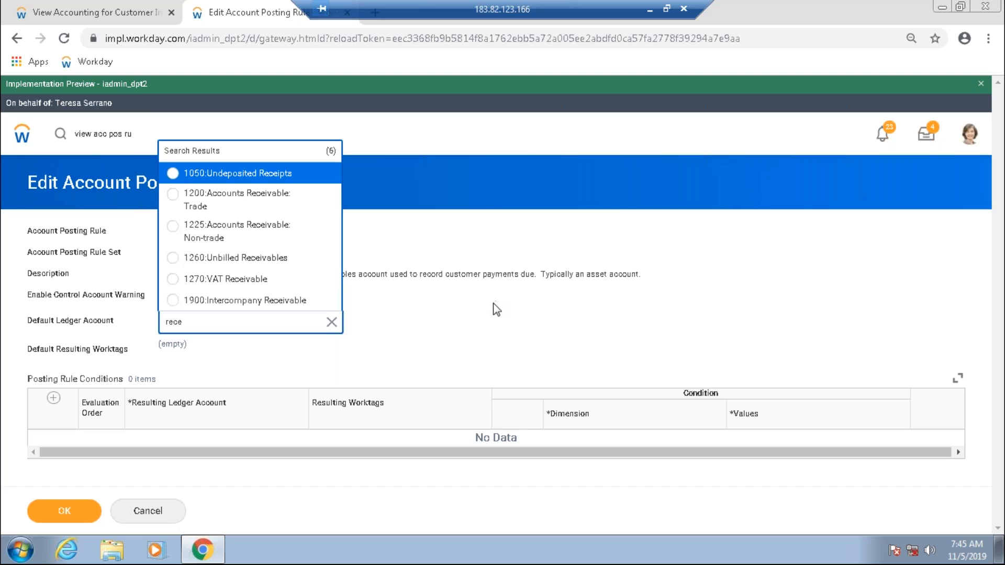
click(292, 204)
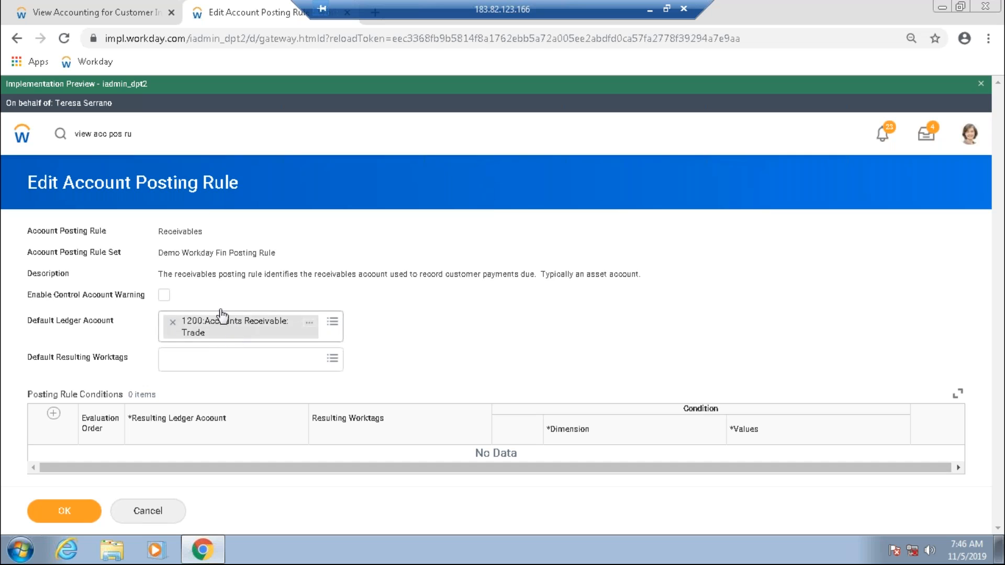
click(77, 517)
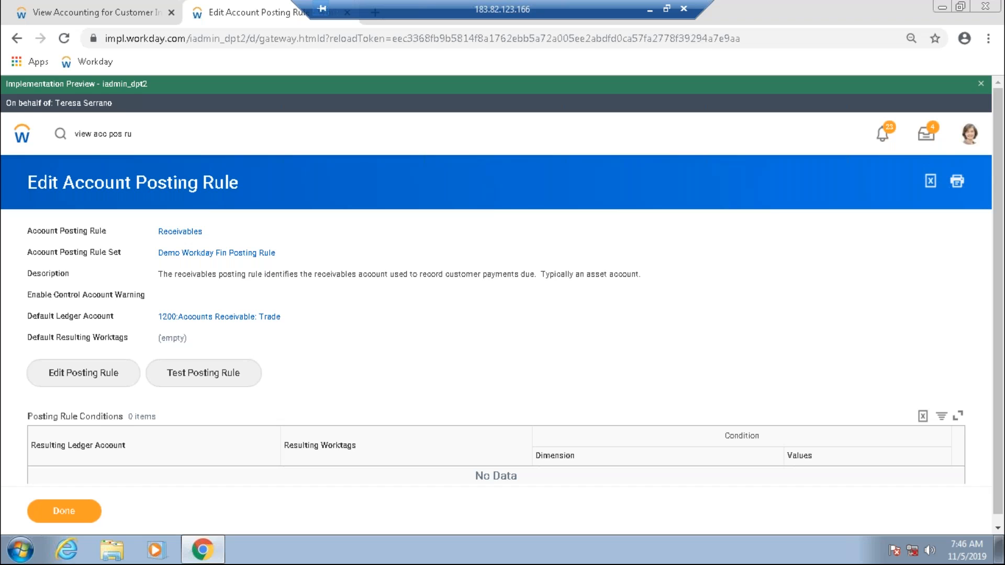
scroll(496, 314, down, 2)
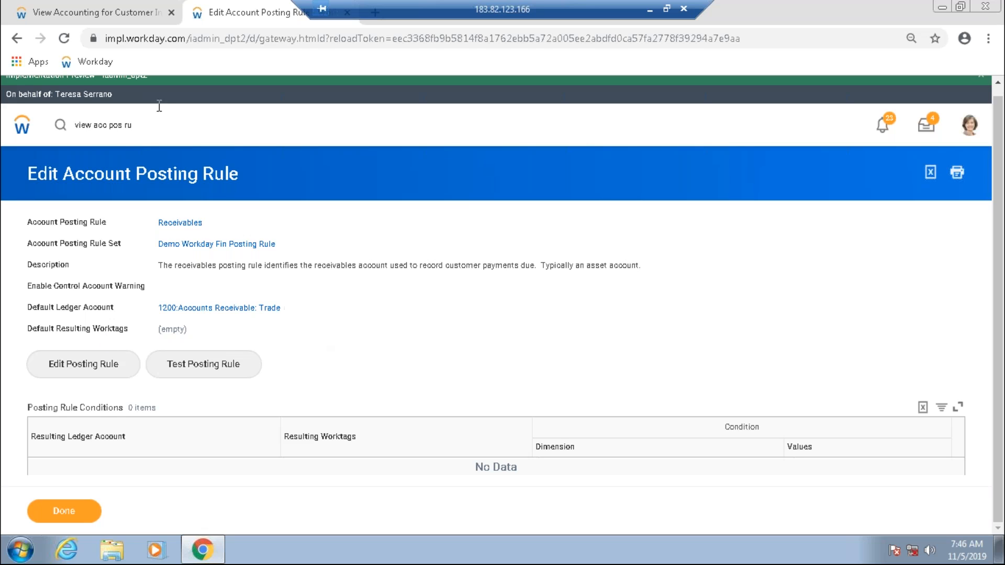
- Return to the customer invoice's accounting and examine the ledger account and debit amount of its first journal line
click(127, 22)
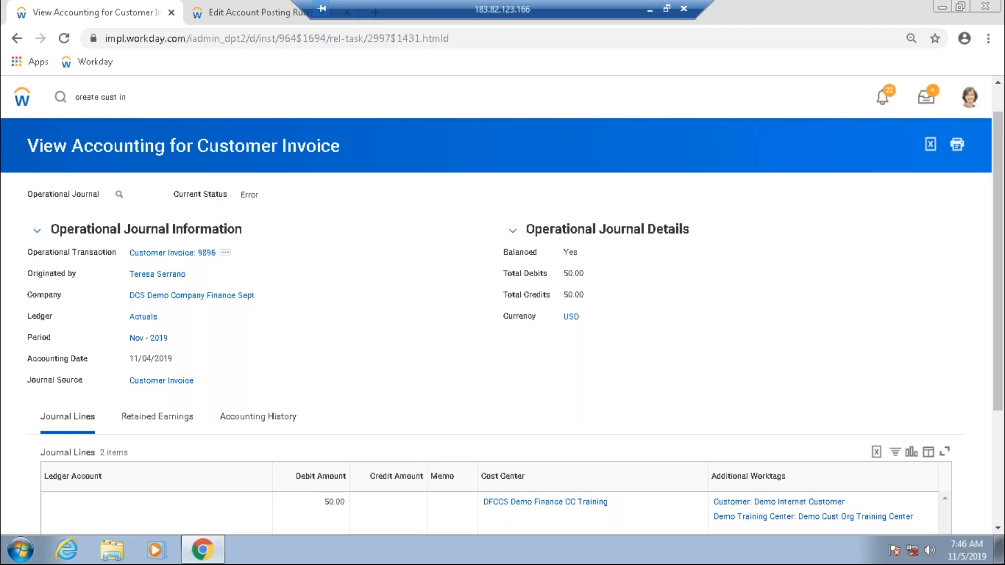
scroll(244, 322, down, 2)
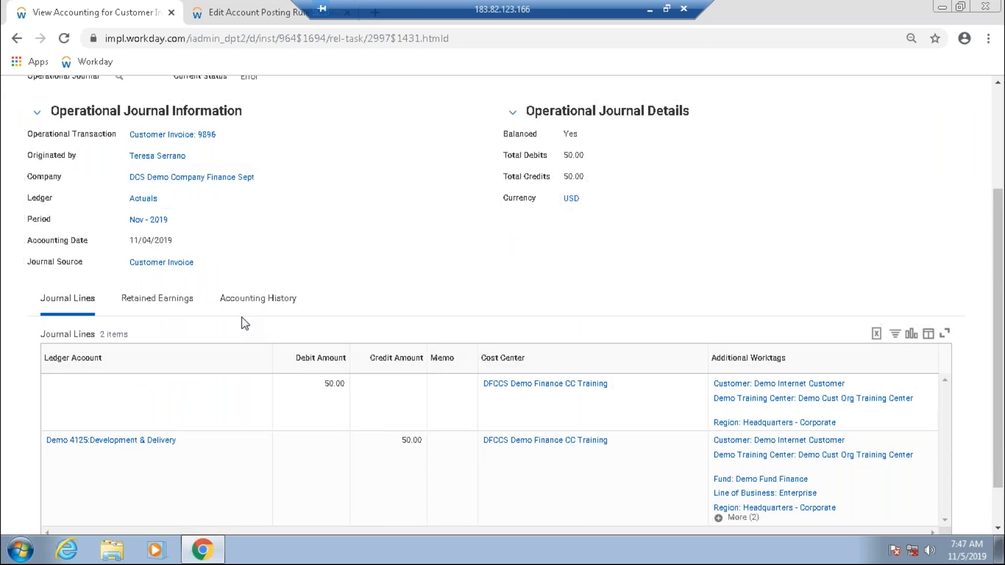
scroll(244, 322, down, 1)
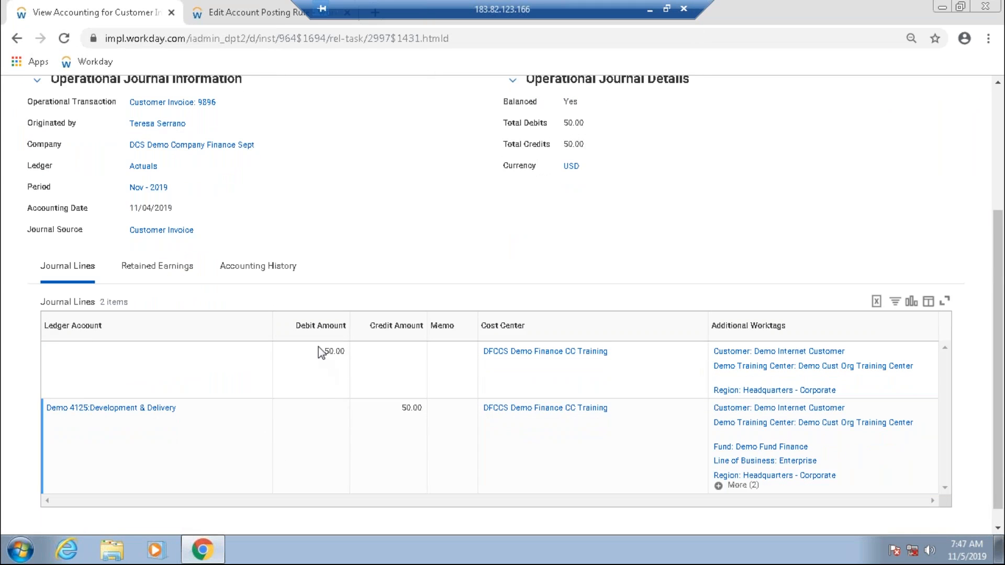
drag(328, 352, 146, 368)
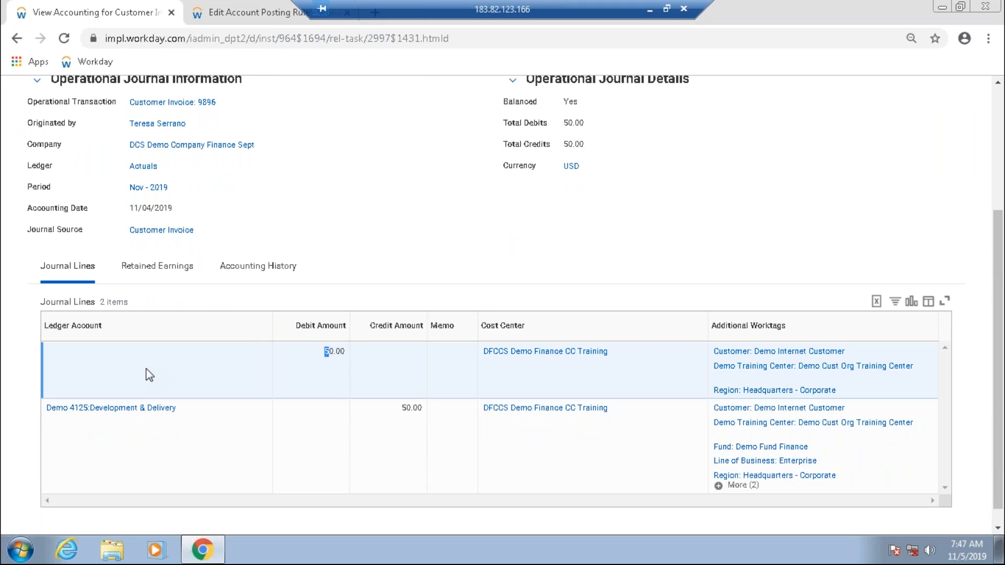
scroll(191, 362, up, 3)
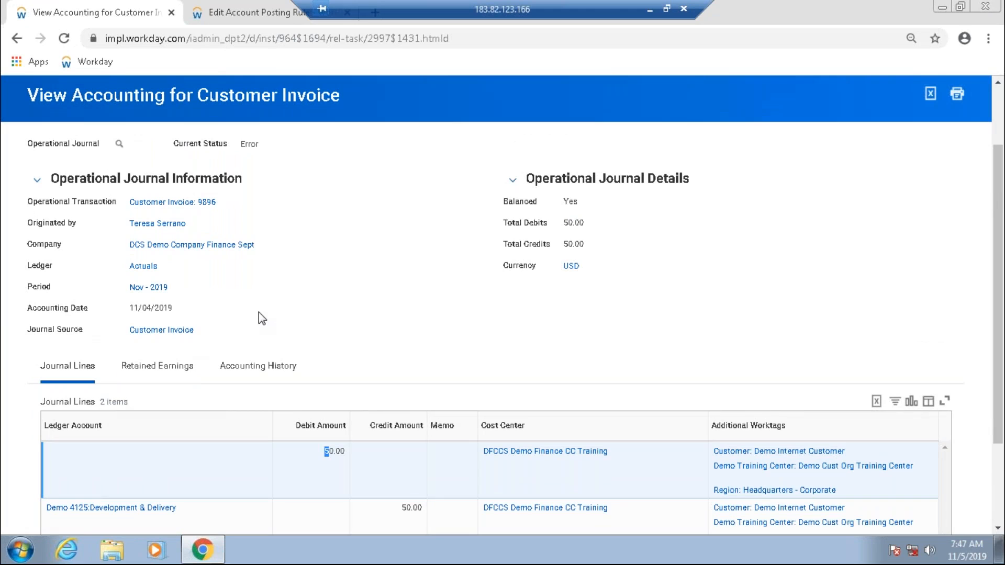
- Open the related actions of the invoice's operational journal and examine the Journal Entry options
mouse_move(130, 145)
click(130, 145)
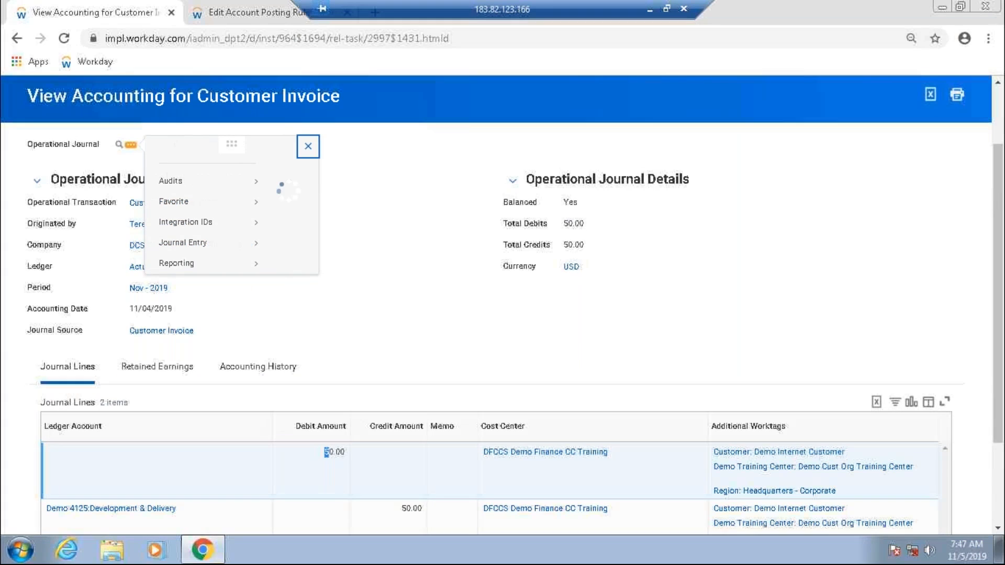
click(41, 155)
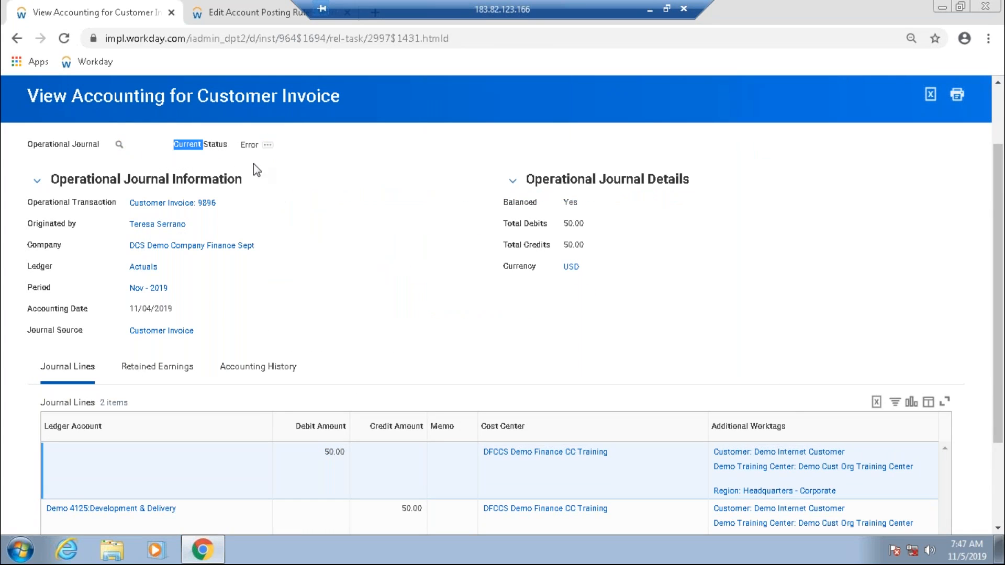
mouse_move(131, 149)
click(131, 145)
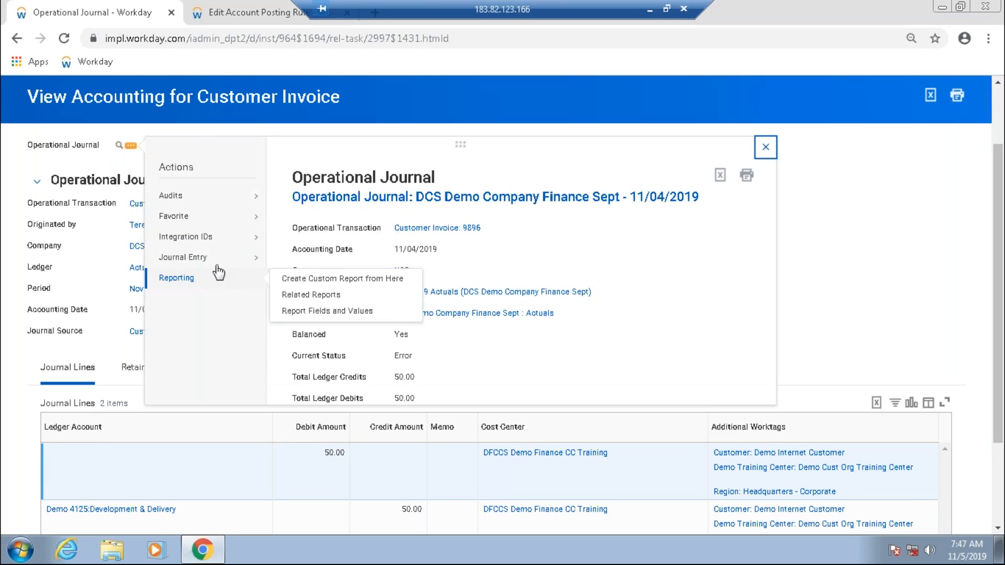
mouse_move(231, 260)
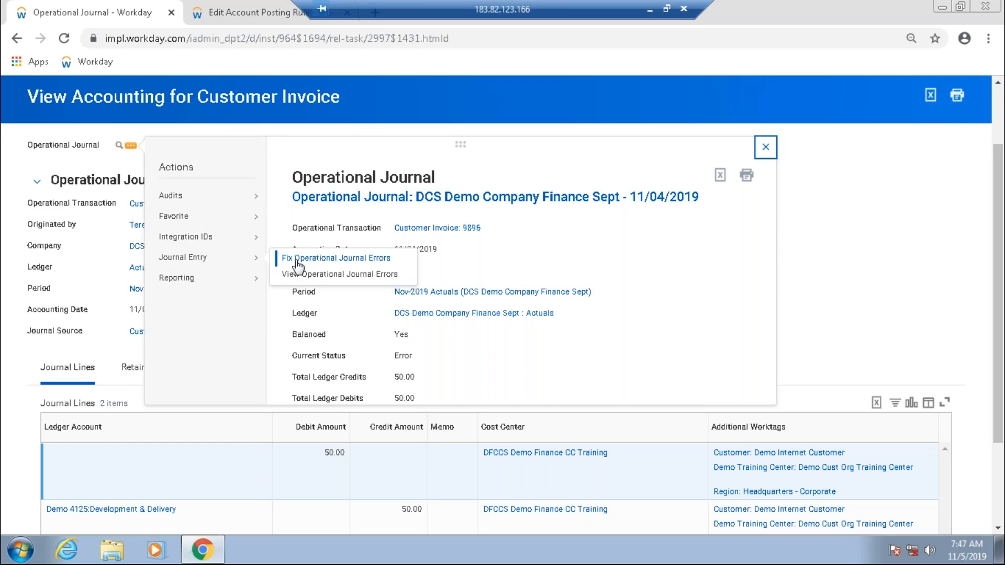
- Switch back to the account posting rule page and search for "fix oper journ"
click(211, 3)
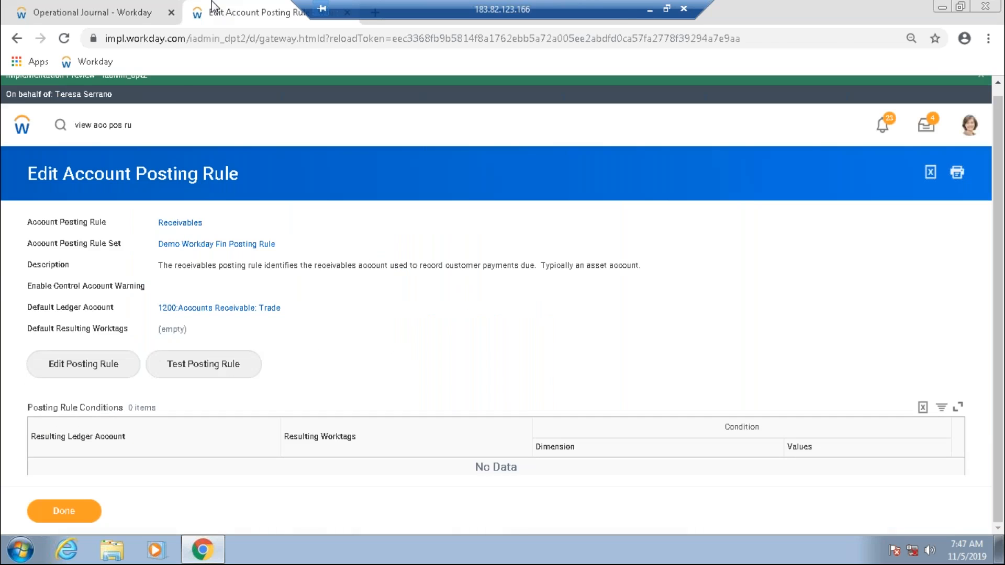
click(157, 117)
key(ctrl+a)
key(BackSpace)
text(f)
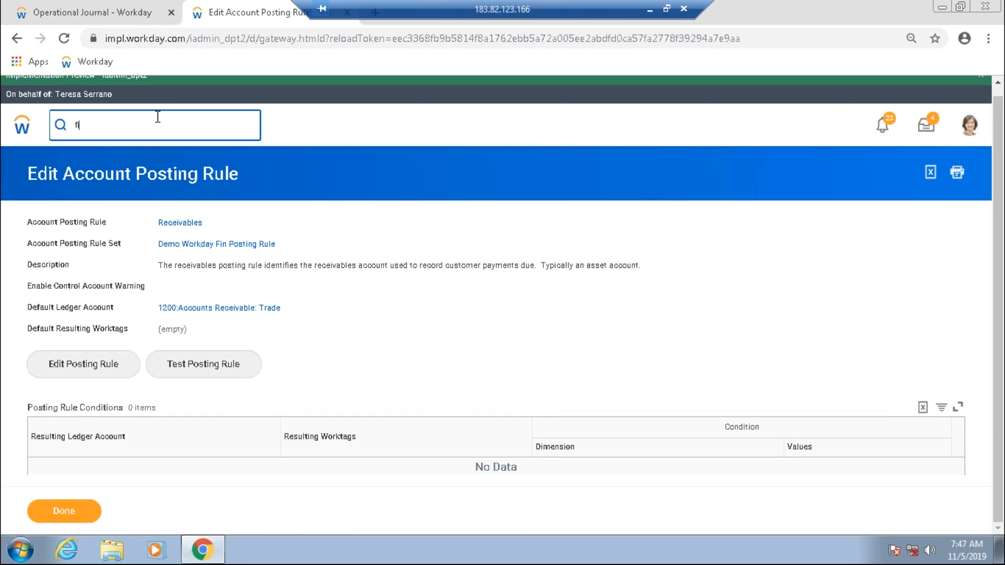
text(ix oper journ)
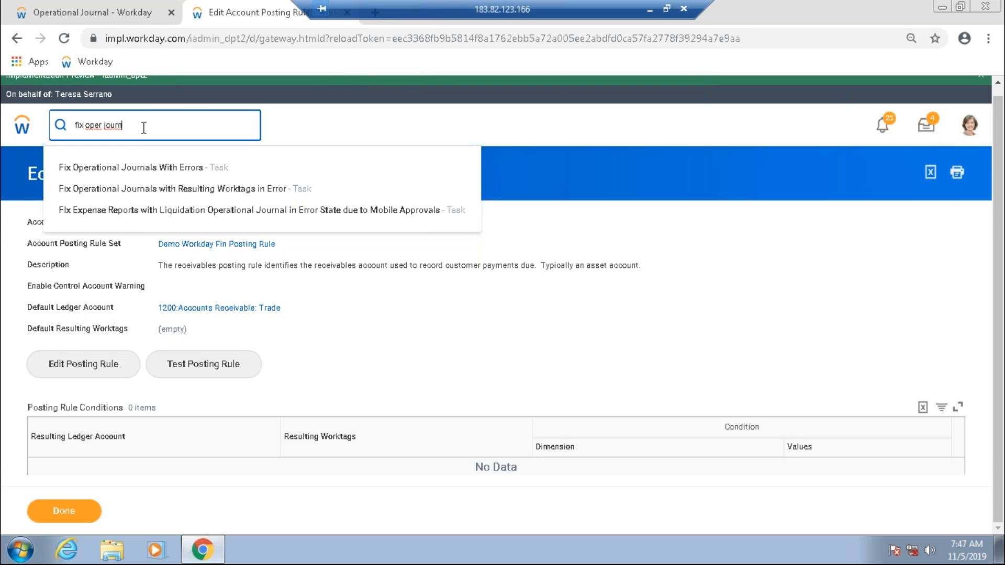
- Open Fix Operational Journal Errors for the customer invoice's operational journal and review the journal's details and lines
click(140, 20)
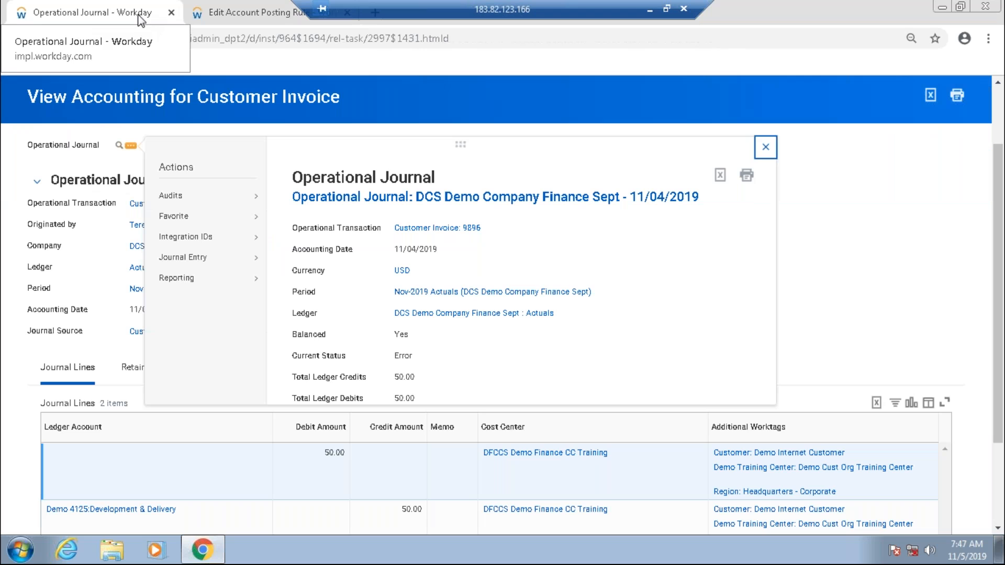
mouse_move(208, 265)
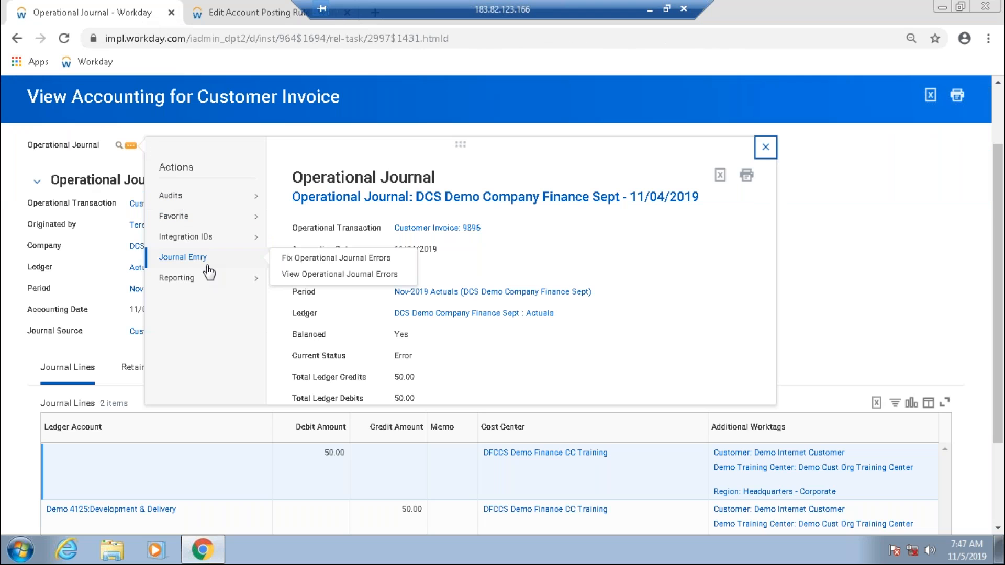
click(294, 258)
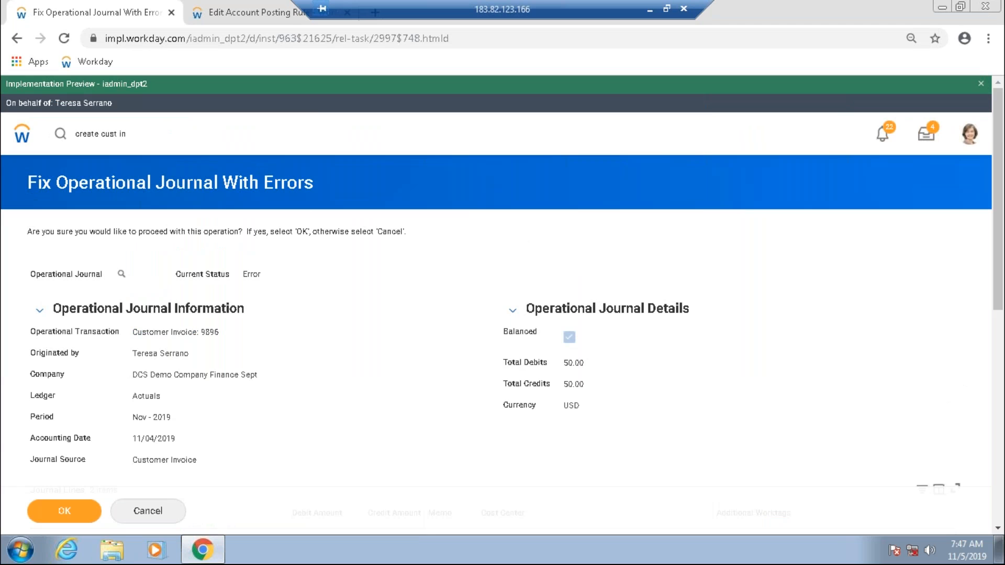
scroll(81, 141, down, 4)
scroll(81, 141, up, 3)
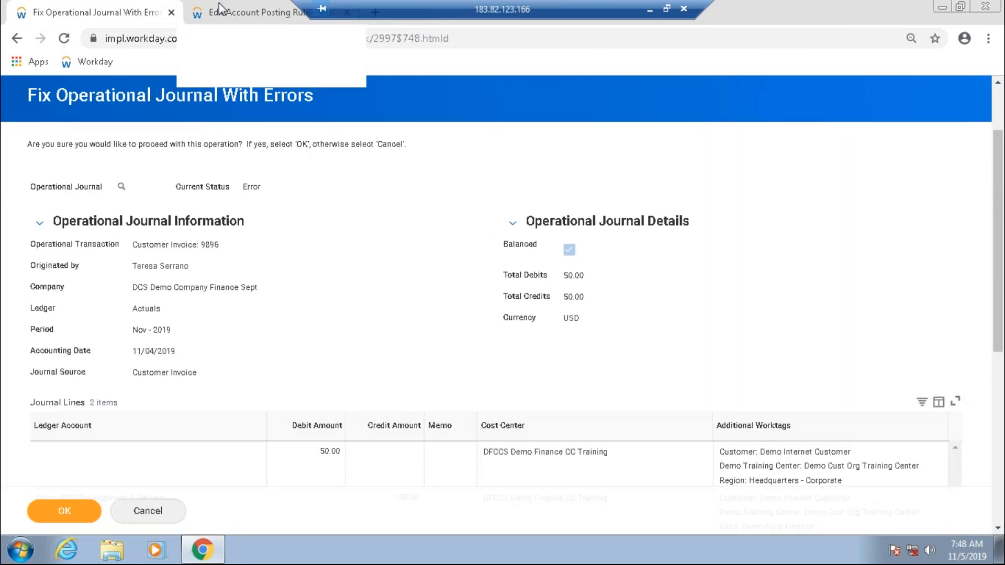
- Open the Fix Operational Journals With Errors task and run it for the company DCS Demo Company Finance Sept
click(246, 12)
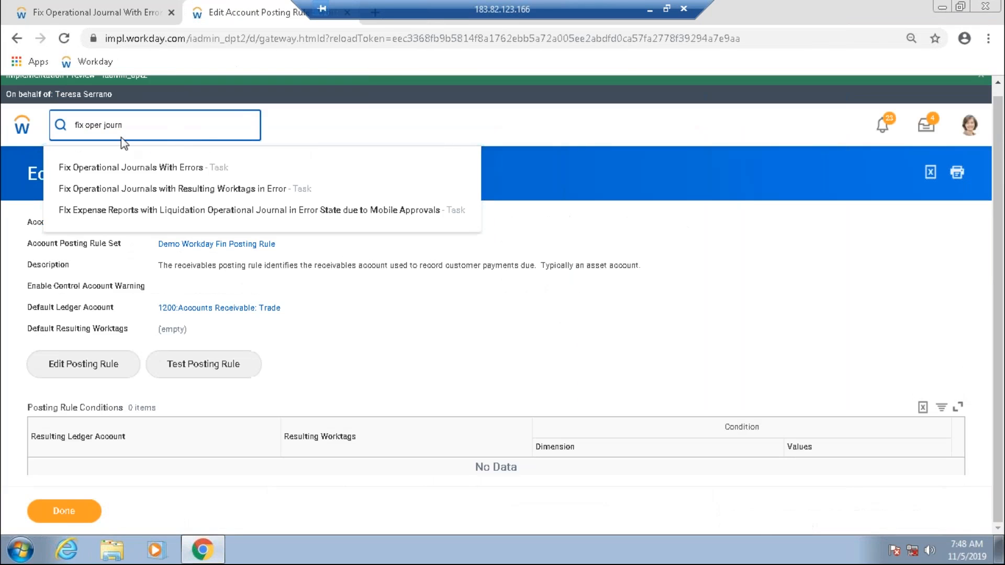
click(148, 171)
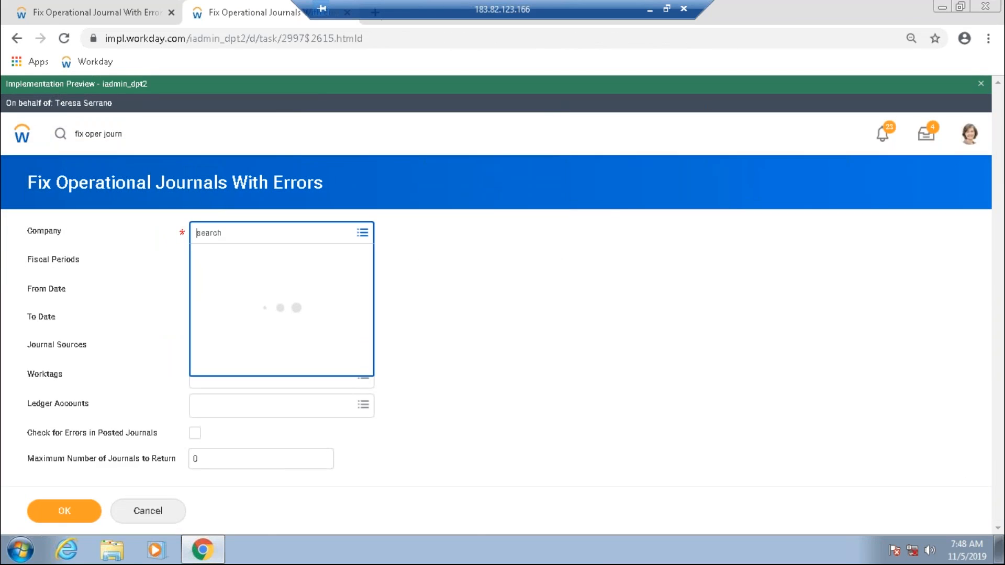
text(d)
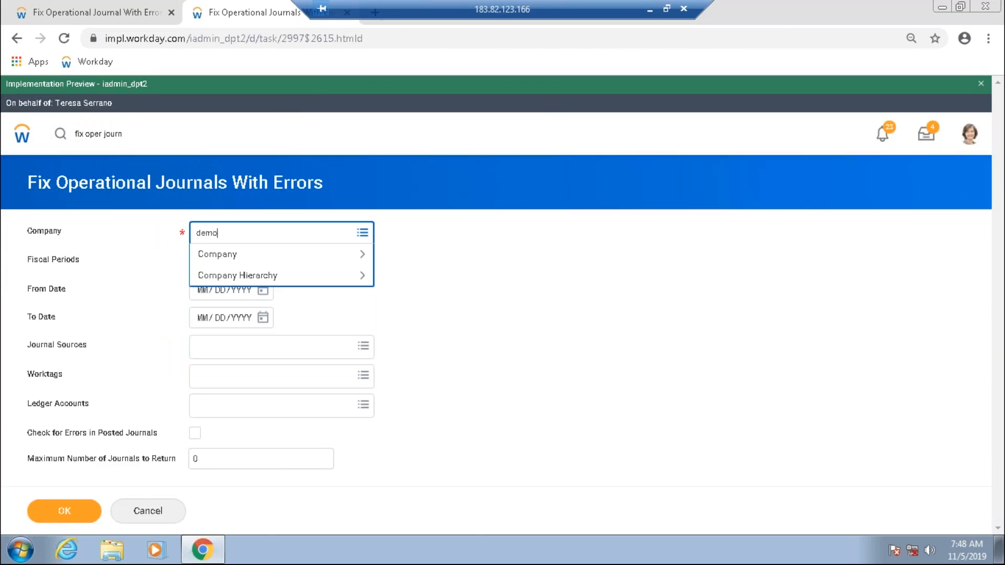
text(emo)
key(Return)
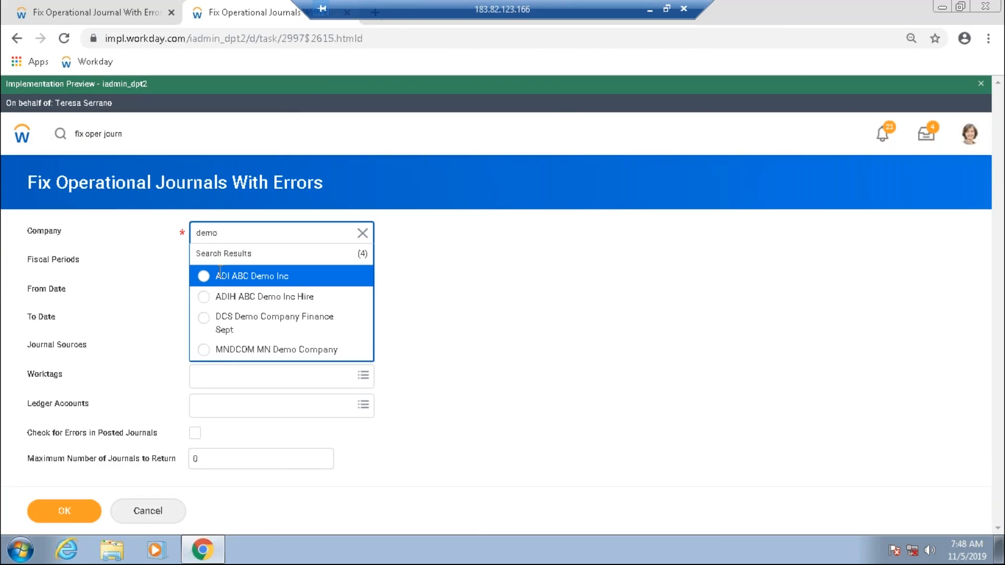
click(204, 319)
click(36, 504)
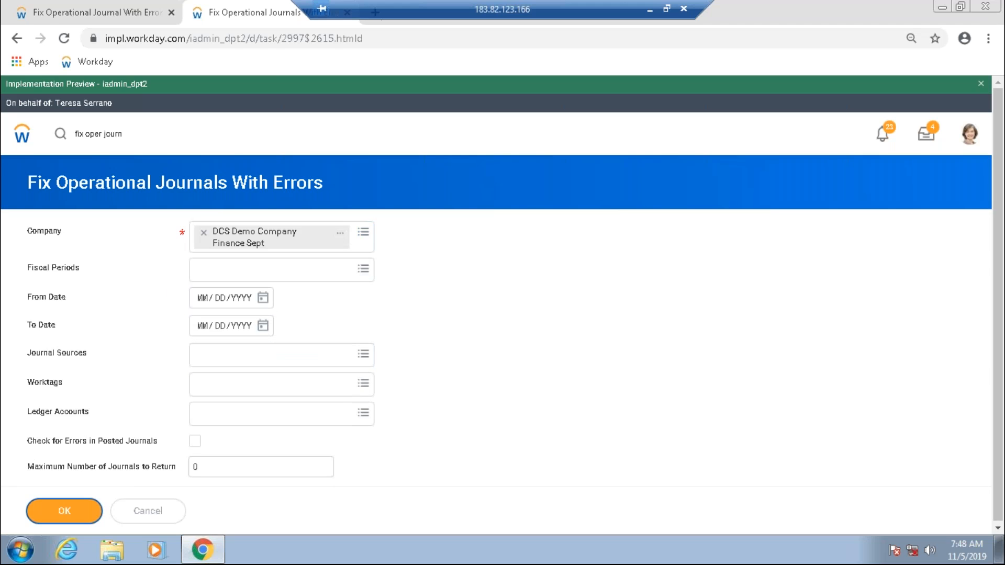
- Select the 11/04/2019 and 11/03/2019 journals, submit them for fixing, and check the status of each
click(39, 369)
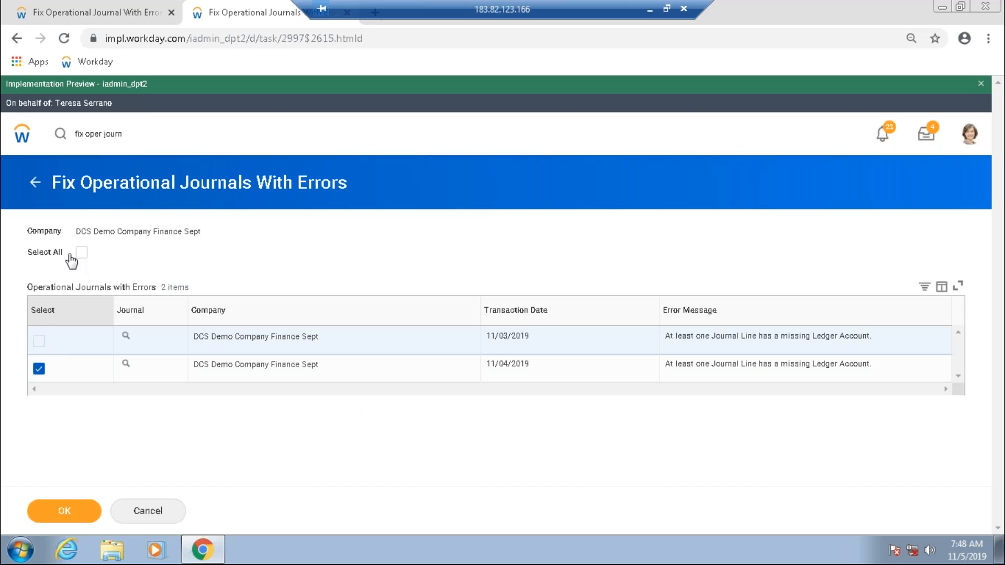
click(39, 340)
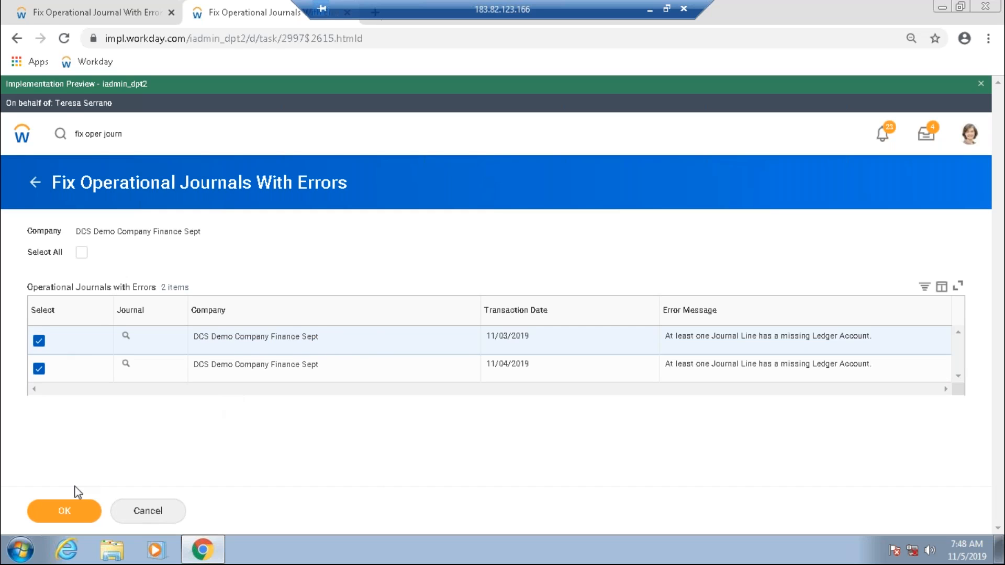
click(70, 505)
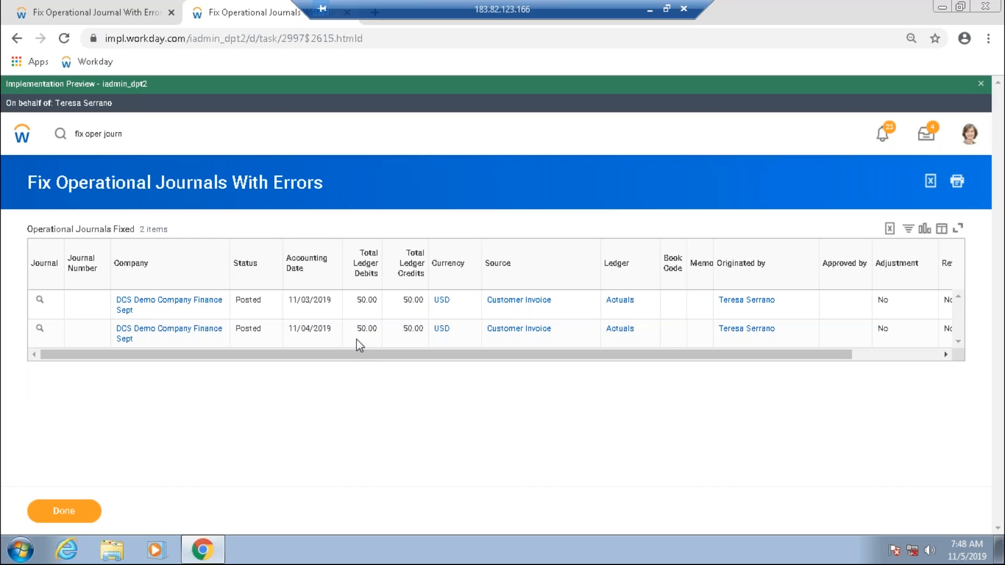
double_click(248, 300)
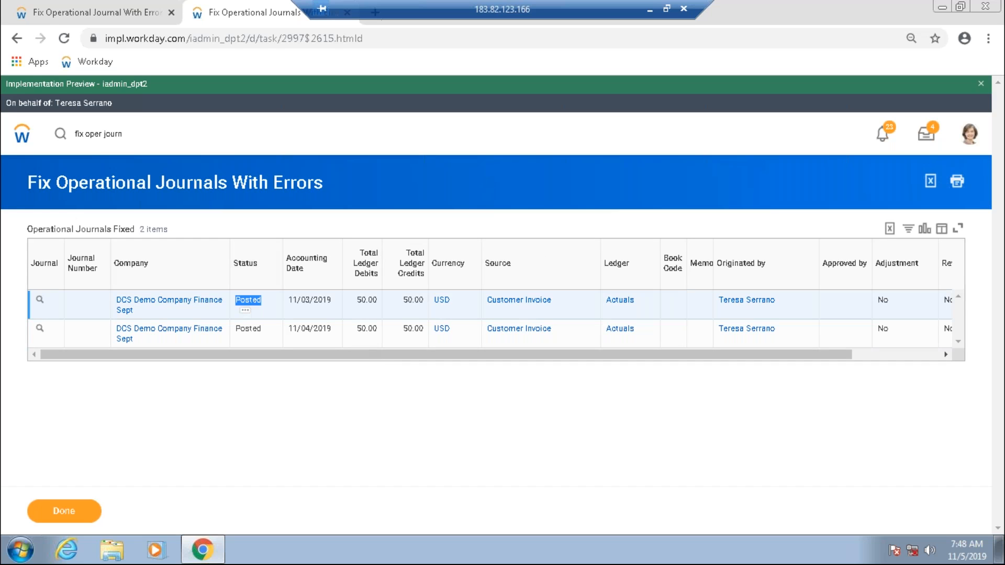
double_click(248, 329)
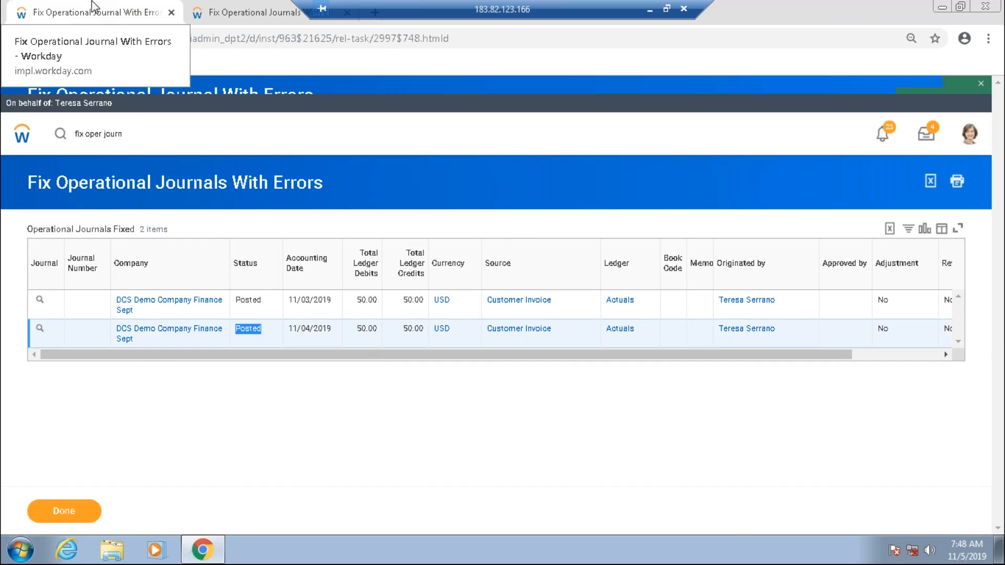
- Reload the Fix Operational Journal With Errors page of the customer invoice's journal and return to the fixed journals list
click(92, 2)
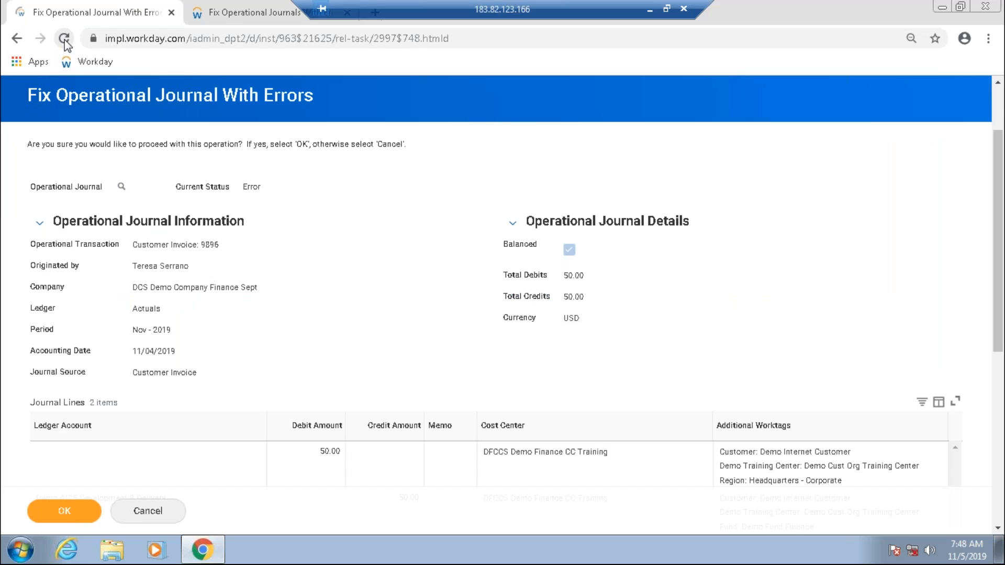
click(63, 39)
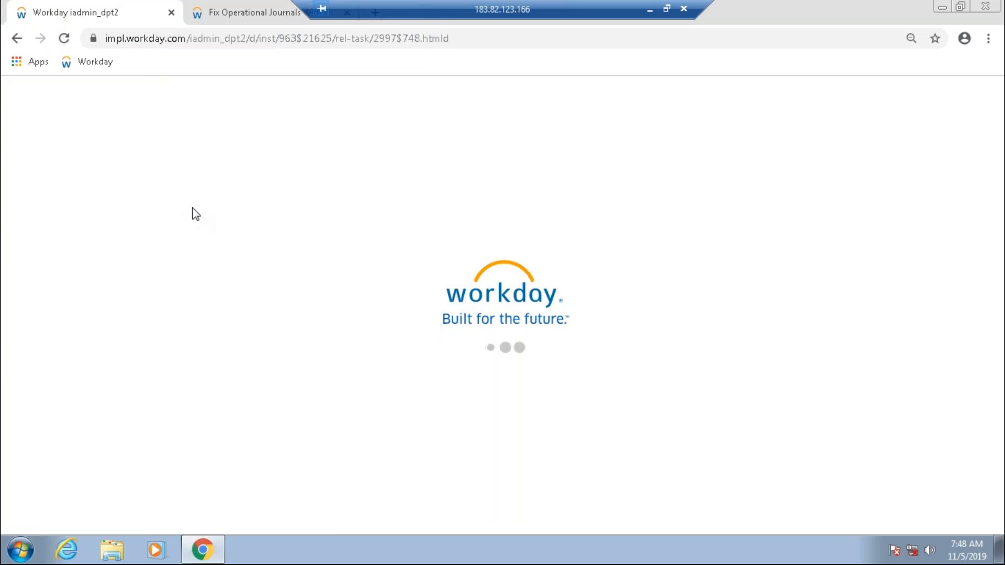
key(ctrl+Tab)
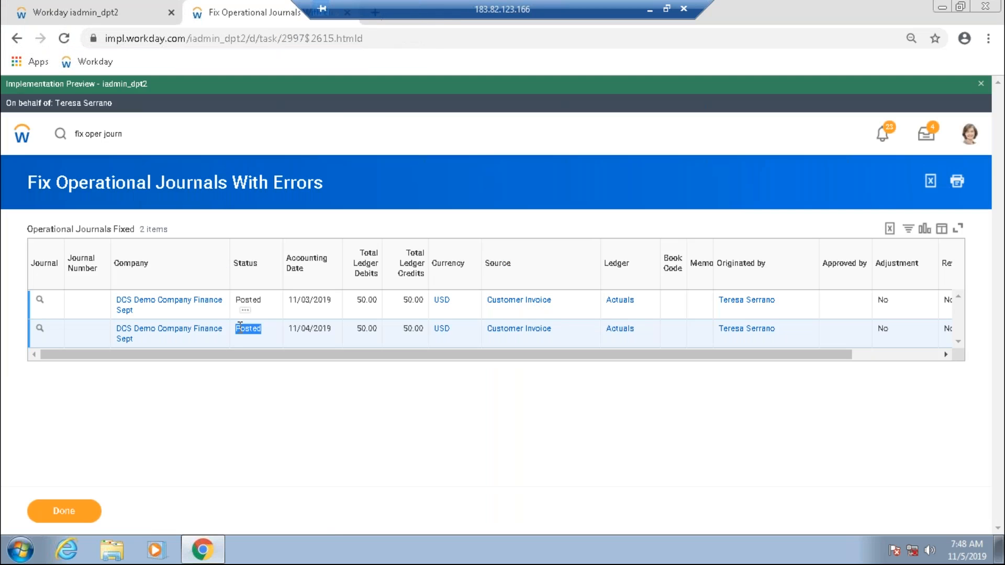
- Open the Find Customer Invoices report and run it for the company DCS Demo Company Finance Sept
click(67, 3)
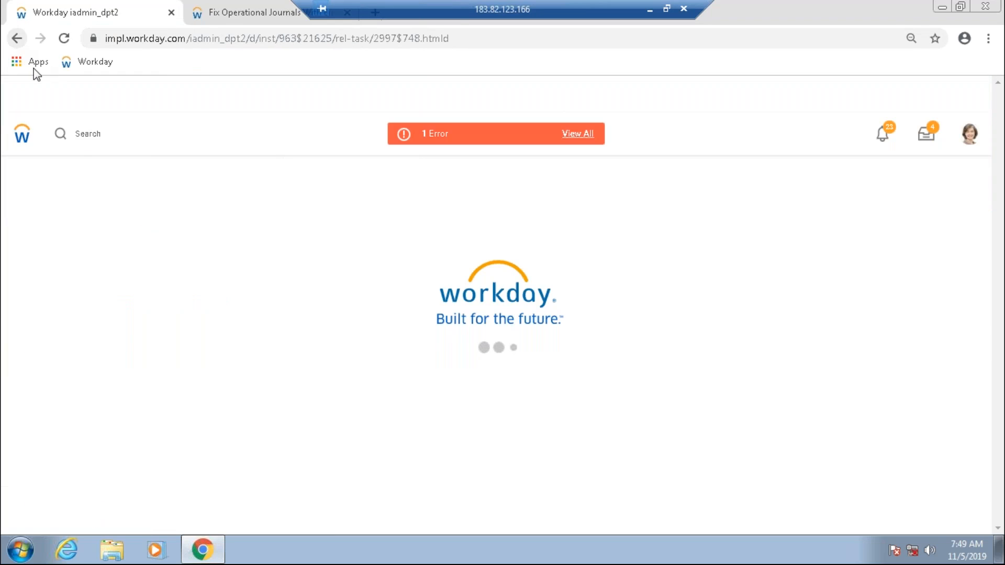
click(99, 139)
text(fin dustomer invoi)
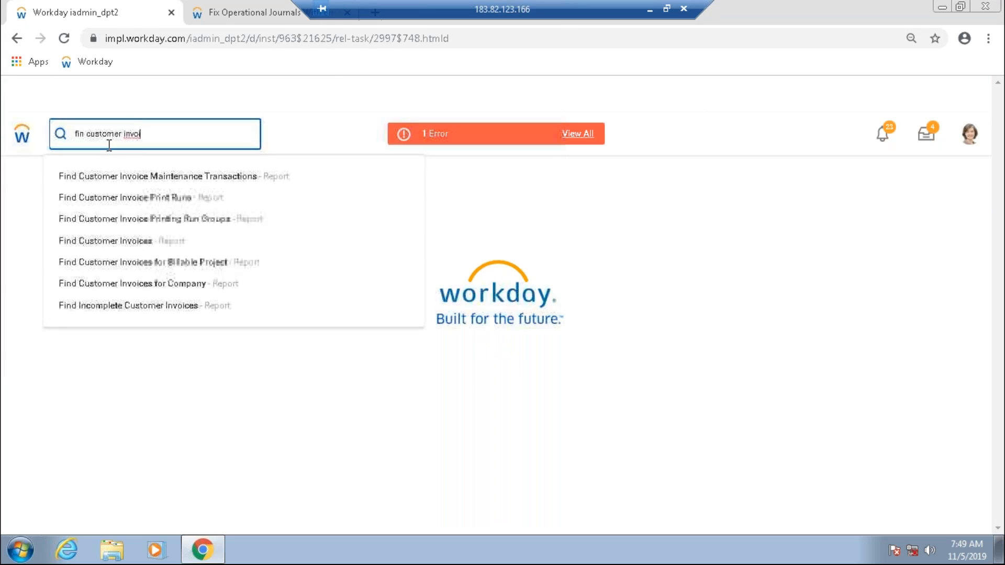
click(99, 242)
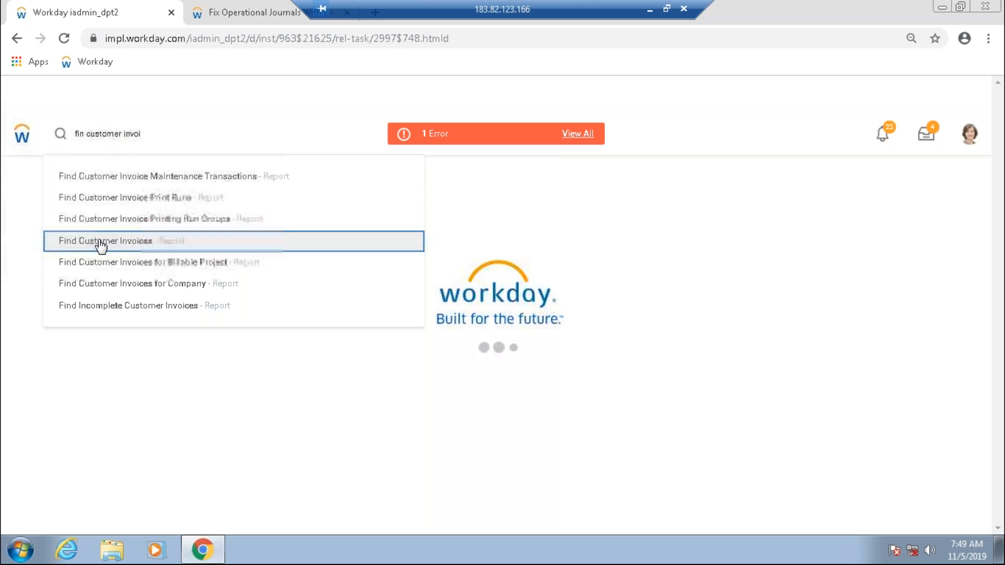
text(demo)
key(Return)
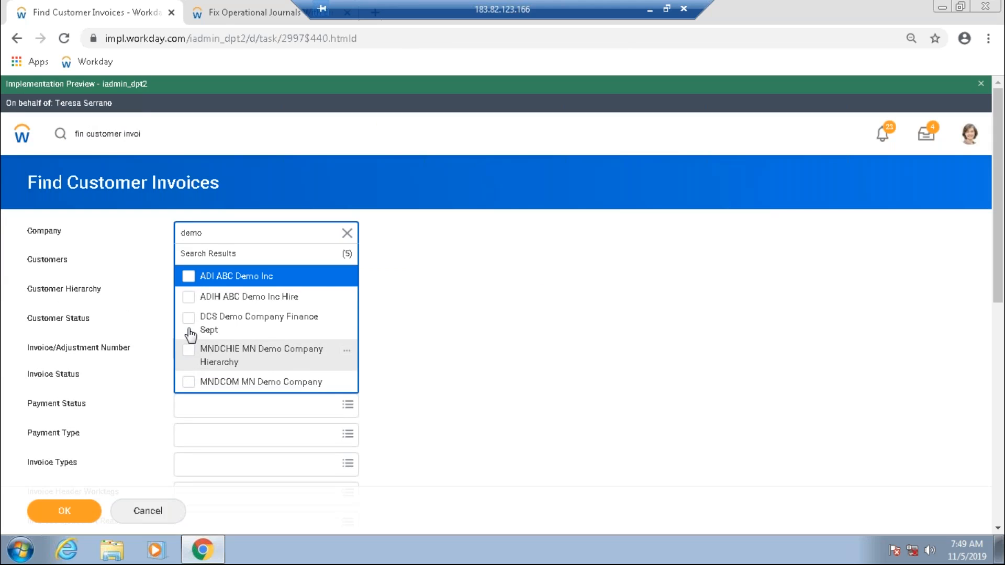
click(194, 319)
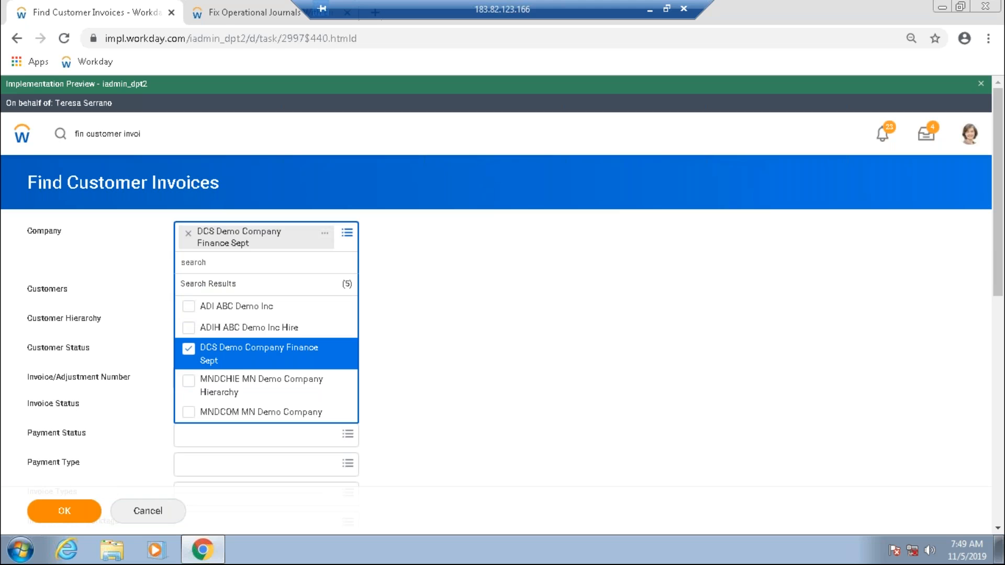
click(369, 370)
click(64, 511)
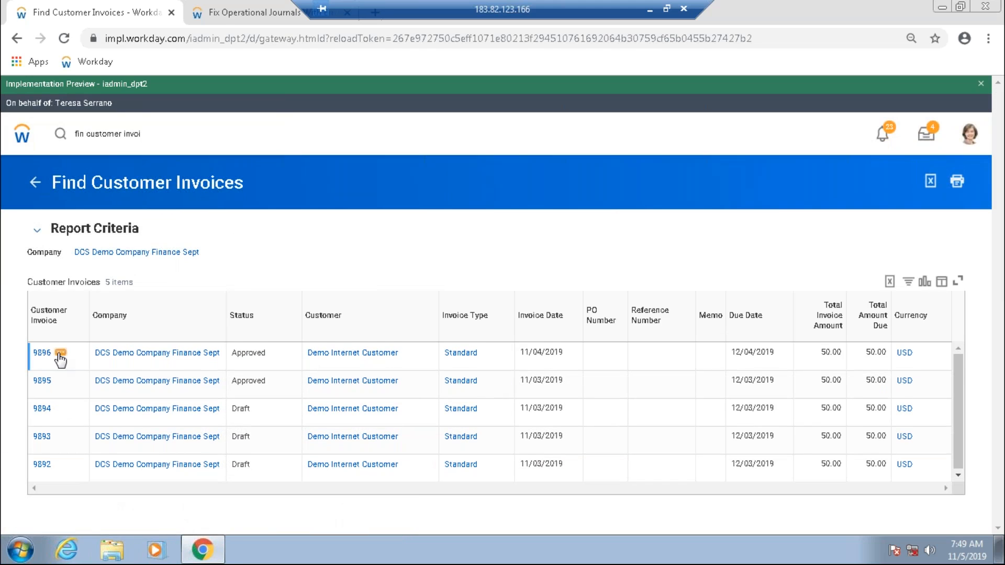
- Open the accounting view of the customer invoice dated 11/04/2019
mouse_move(64, 358)
click(60, 352)
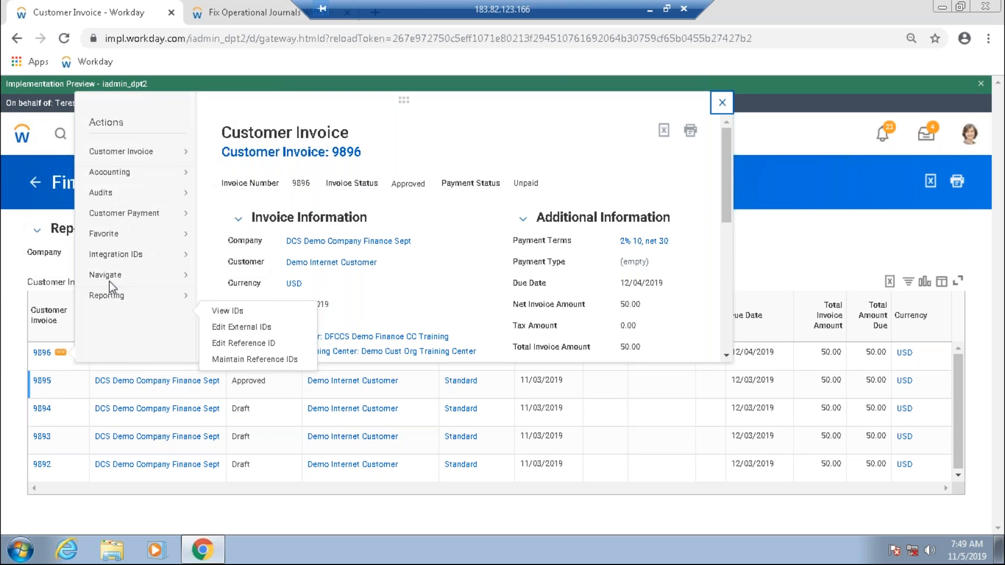
right_click(243, 207)
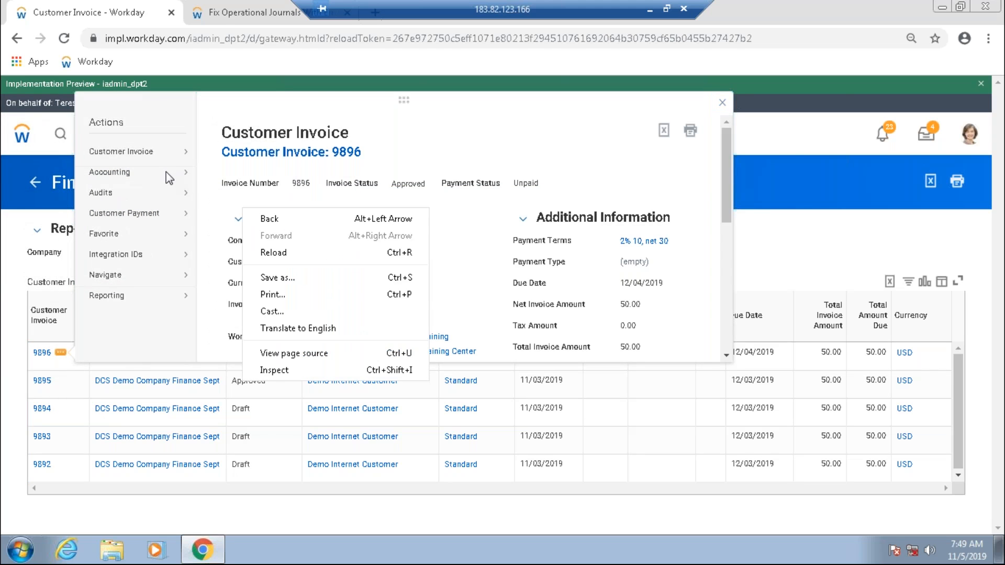
click(167, 173)
click(241, 172)
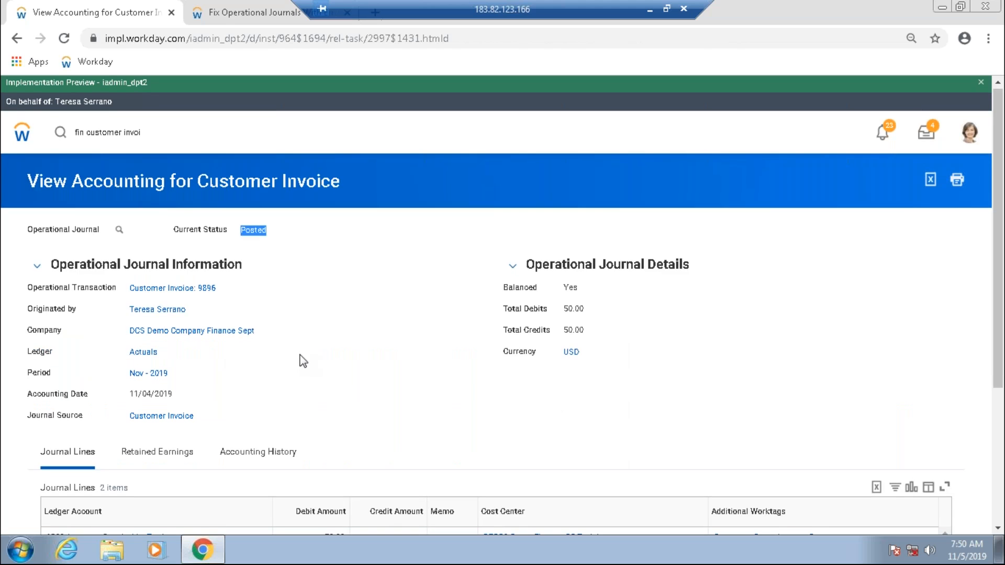
- Examine the invoice's journal lines, including the ledger account and debit amount of the first line
scroll(303, 361, down, 4)
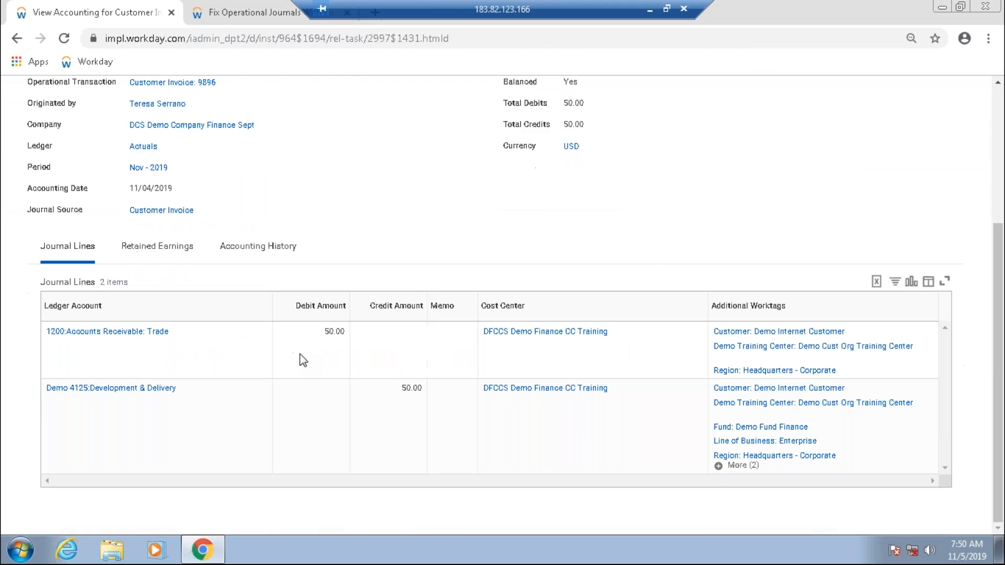
double_click(332, 338)
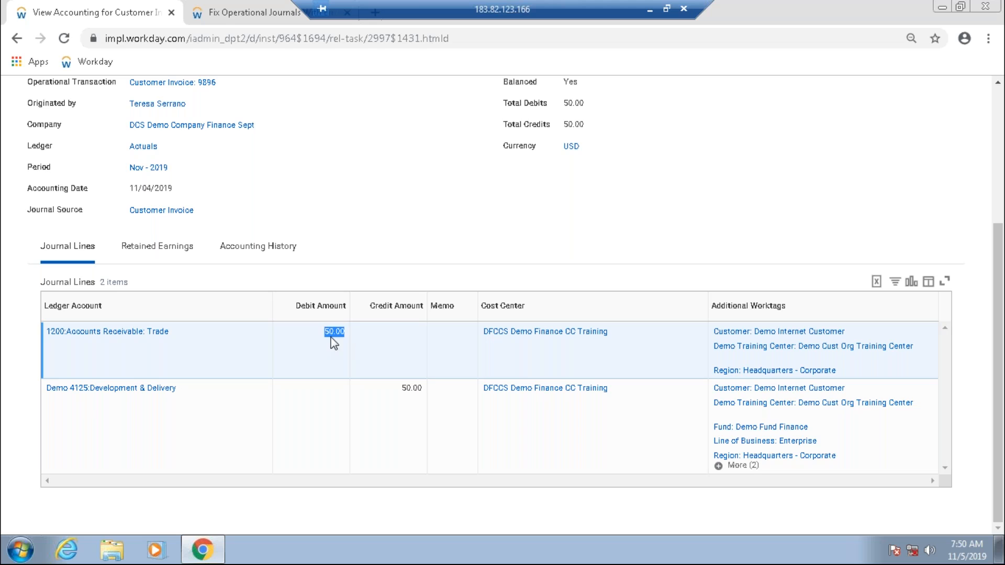
click(370, 244)
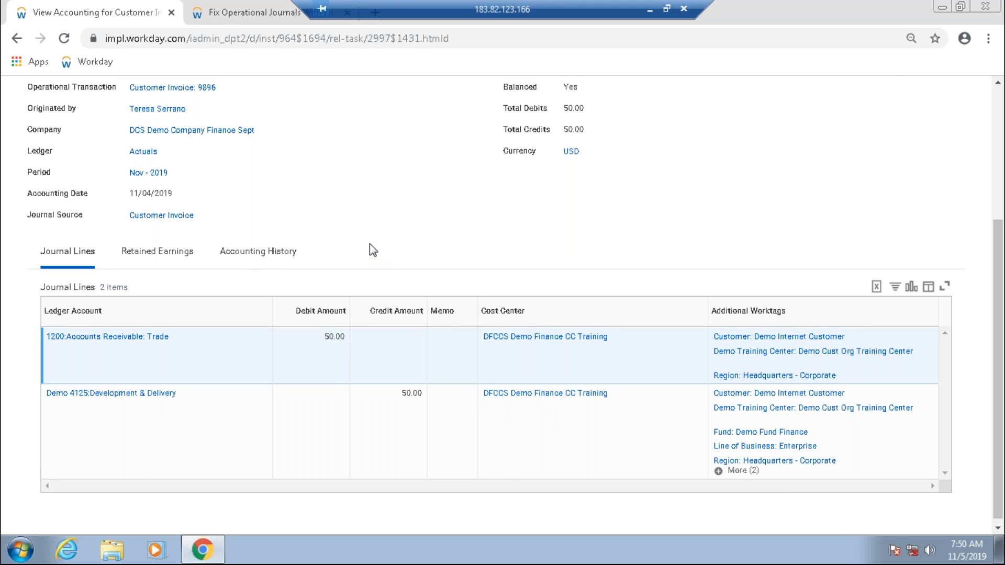
scroll(369, 244, up, 3)
scroll(369, 243, up, 1)
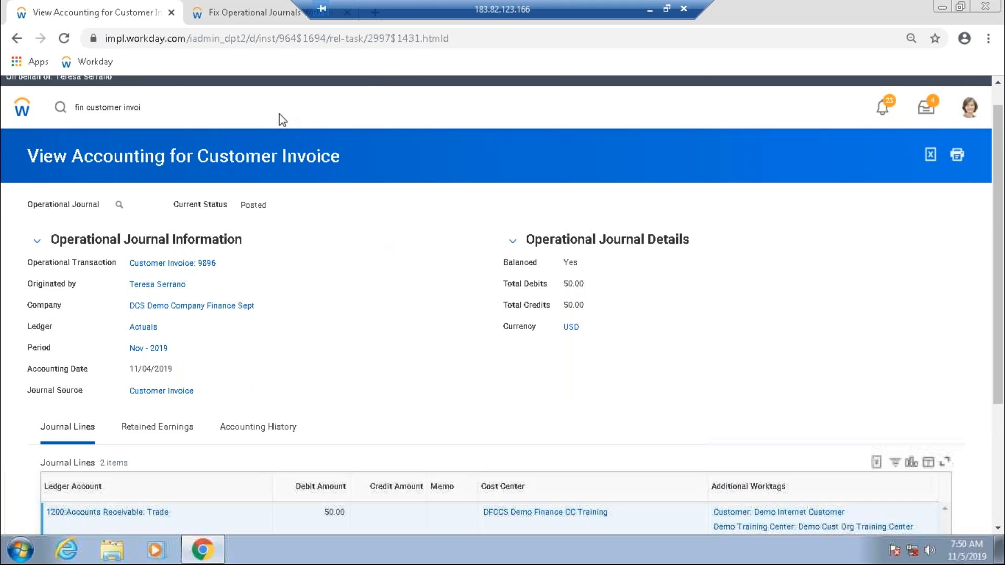
- Return to the list of fixed operational journals and open the related actions of the 11/03/2019 journal
click(245, 12)
click(50, 329)
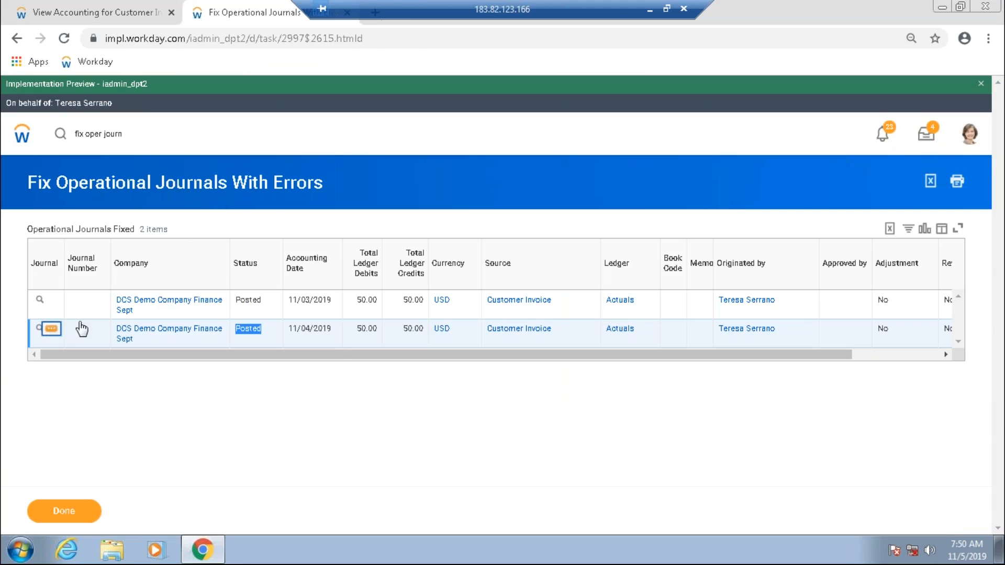
mouse_move(92, 333)
mouse_move(139, 192)
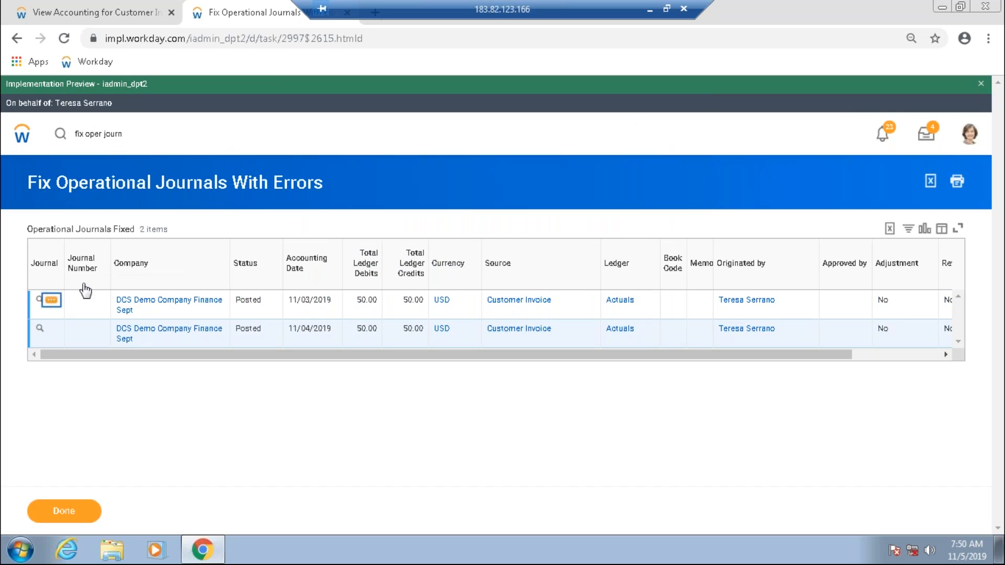
click(51, 299)
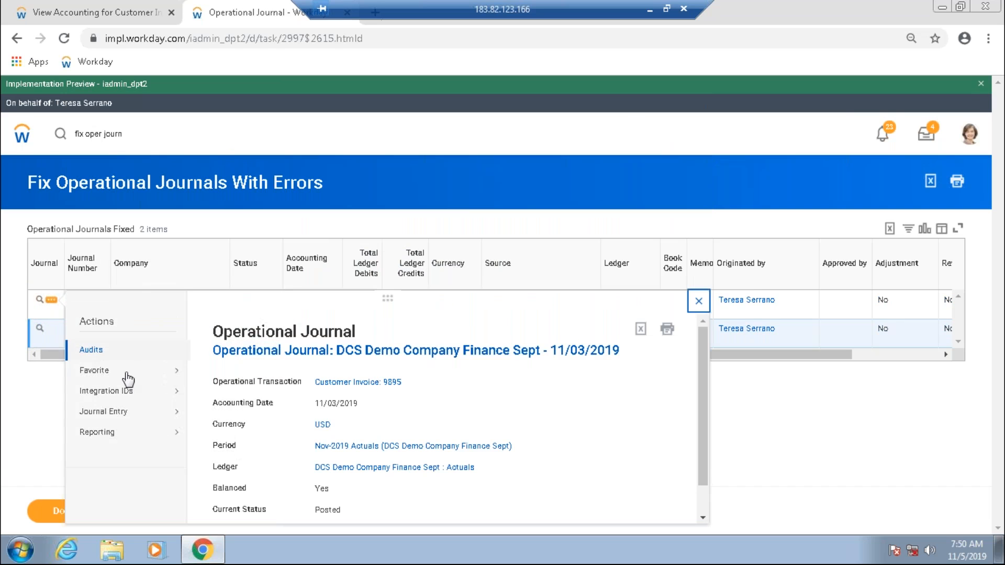
mouse_move(135, 438)
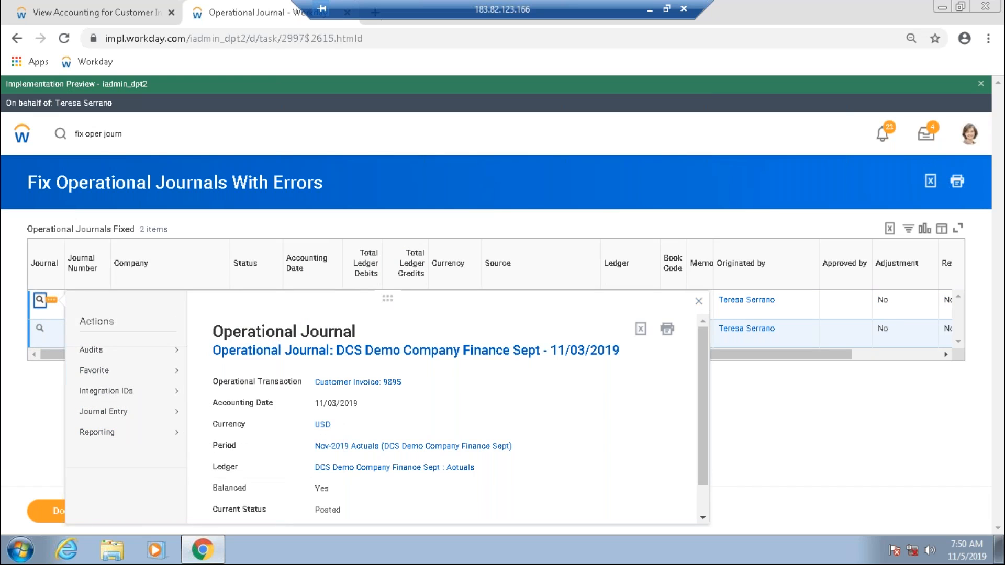
- Open the full 11/03/2019 operational journal and examine its Journal Entry options and journal lines
click(40, 301)
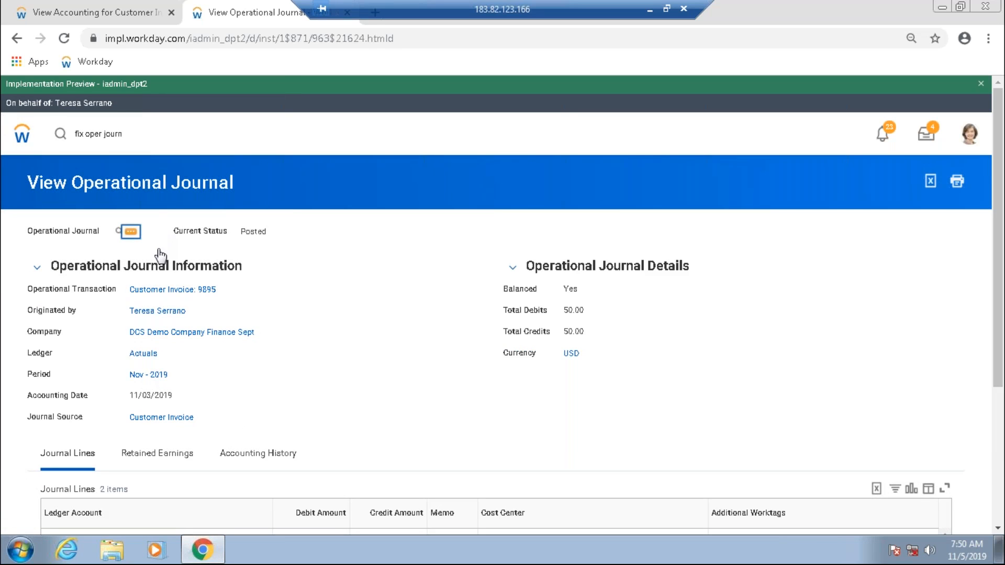
click(131, 231)
mouse_move(177, 290)
mouse_move(193, 346)
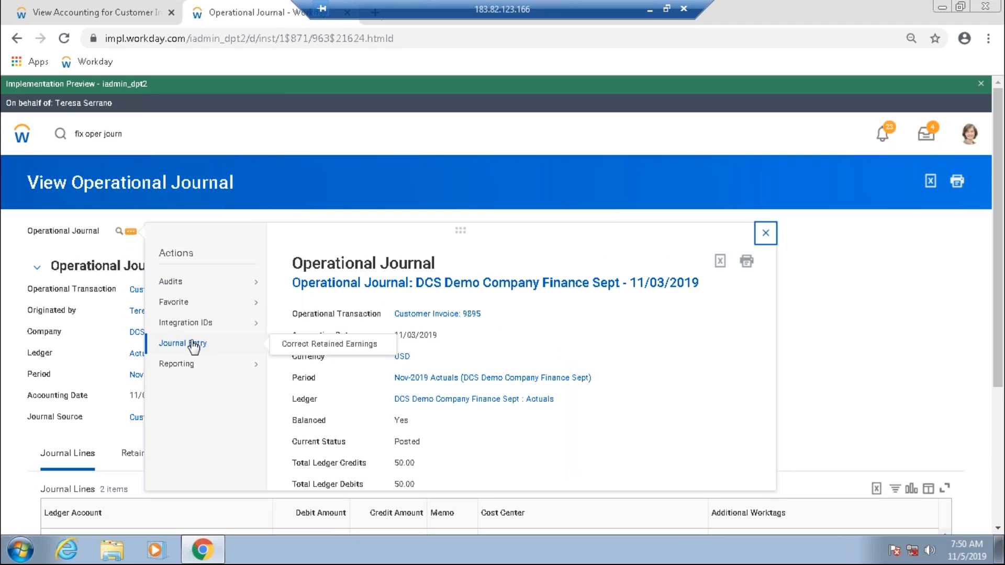
double_click(14, 471)
click(17, 470)
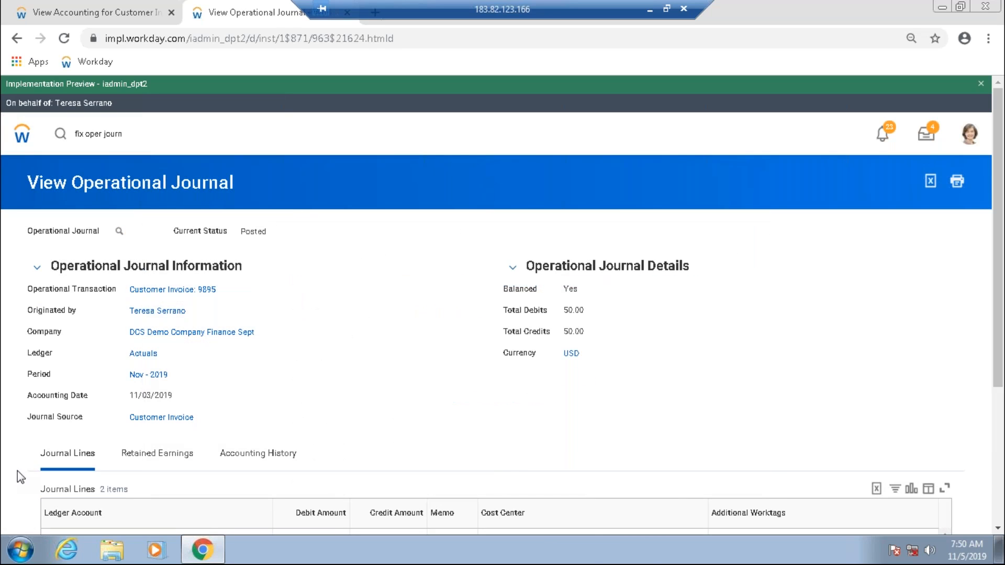
scroll(131, 351, down, 4)
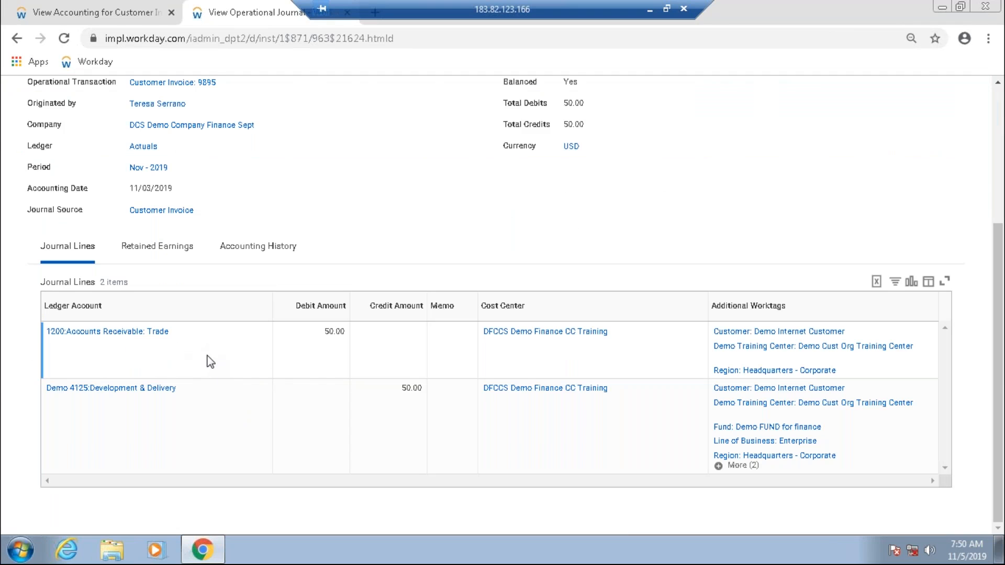
scroll(210, 361, up, 4)
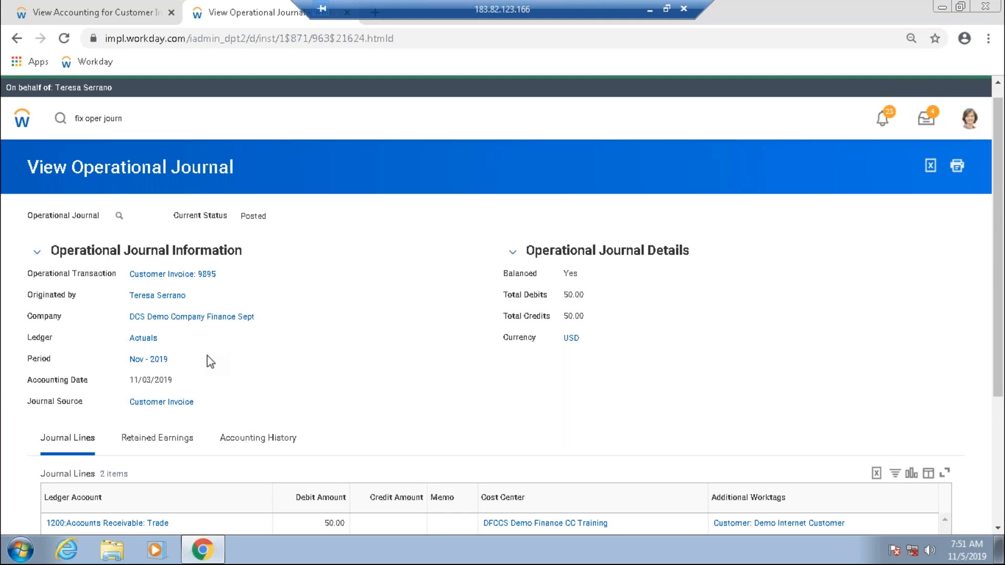
- Examine the header information and both journal lines of the 11/03/2019 operational journal
scroll(217, 361, down, 1)
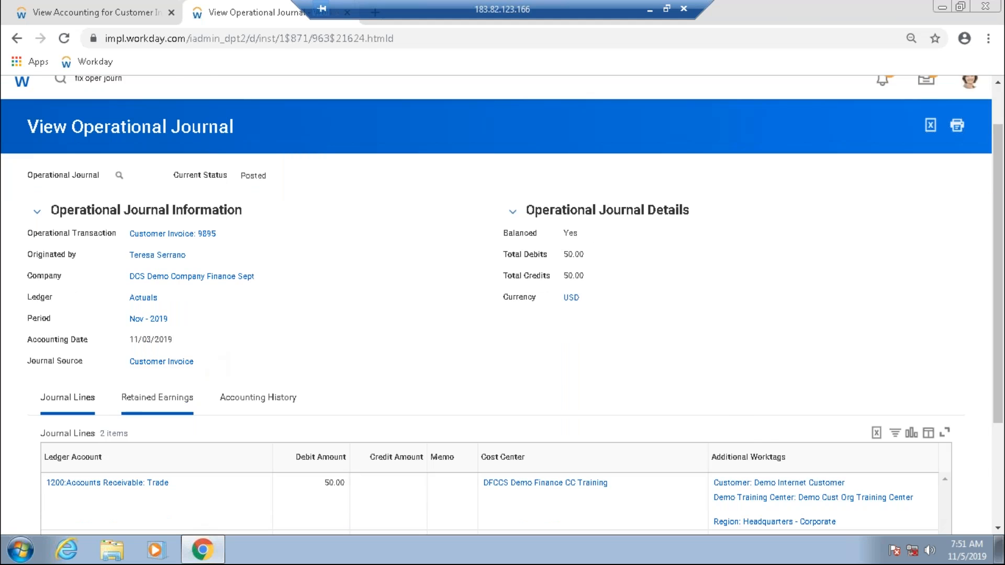
scroll(502, 304, down, 2)
scroll(149, 435, down, 1)
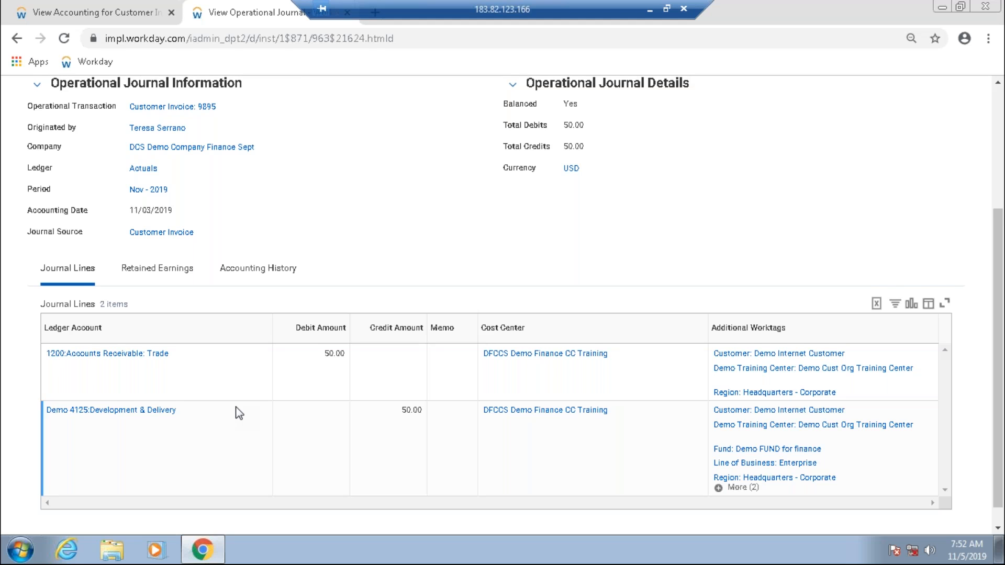
scroll(239, 413, up, 1)
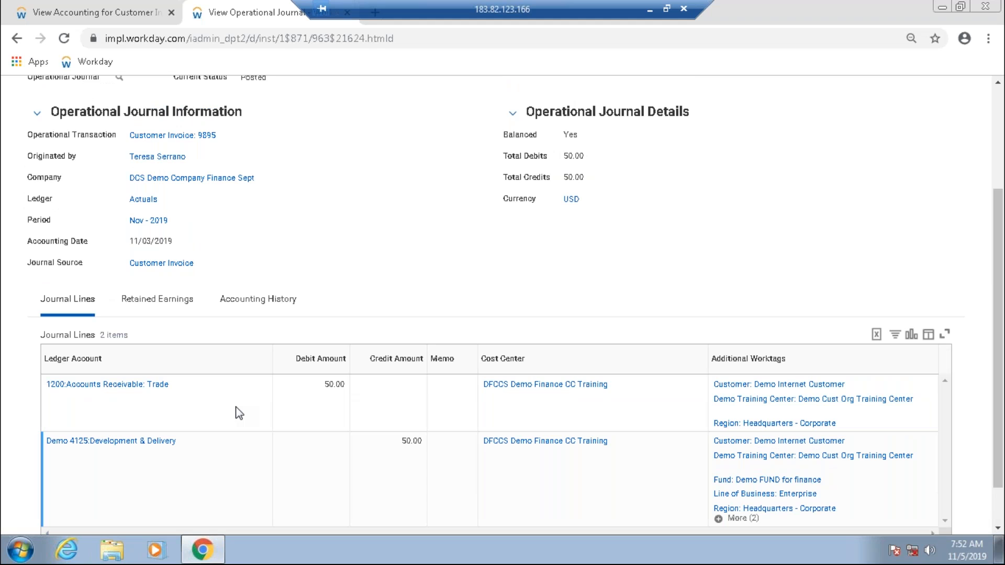
scroll(239, 413, up, 2)
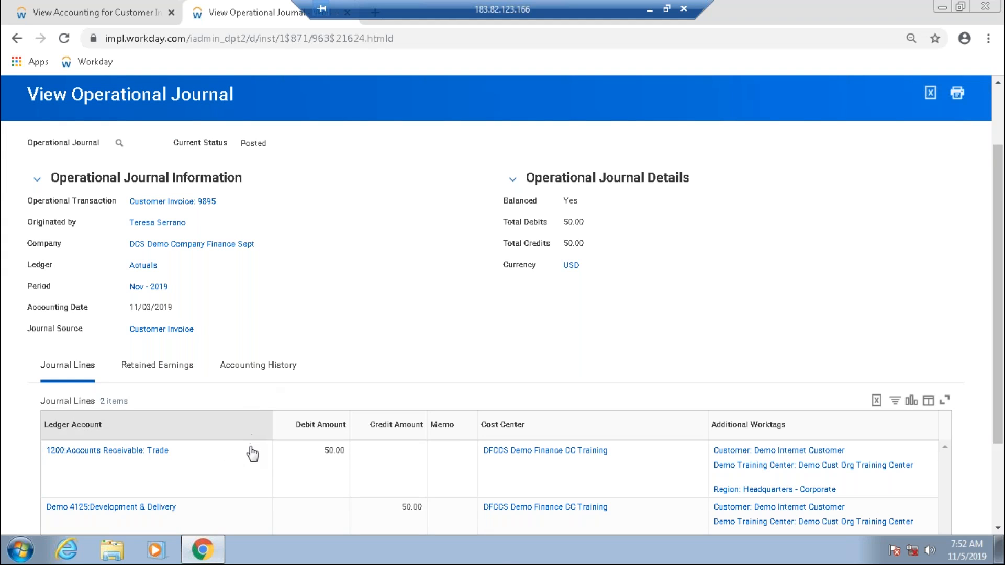
- Check the operational journal's Journal Entry actions, its current status and the debit amount of the Accounts Receivable: Trade line
click(131, 145)
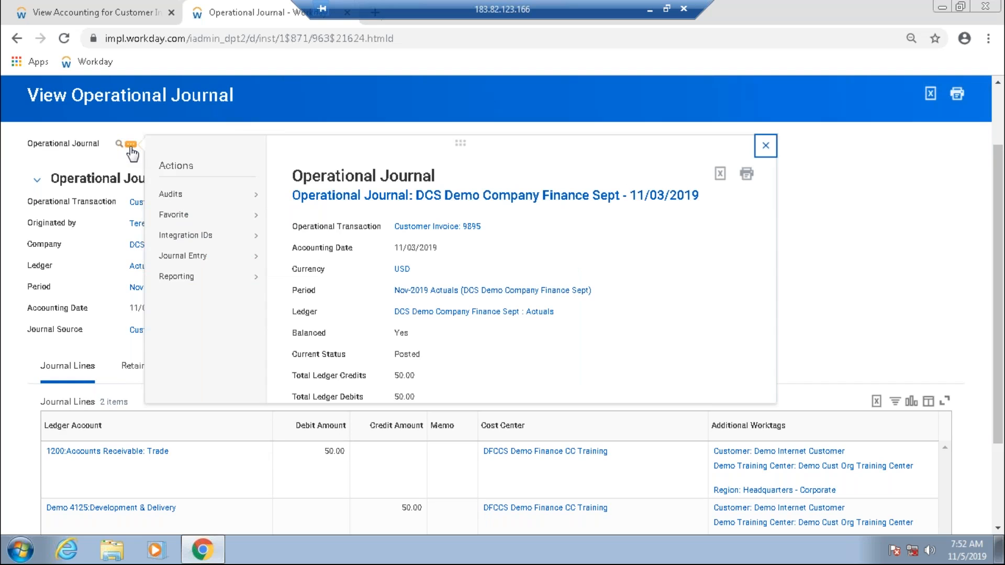
mouse_move(197, 262)
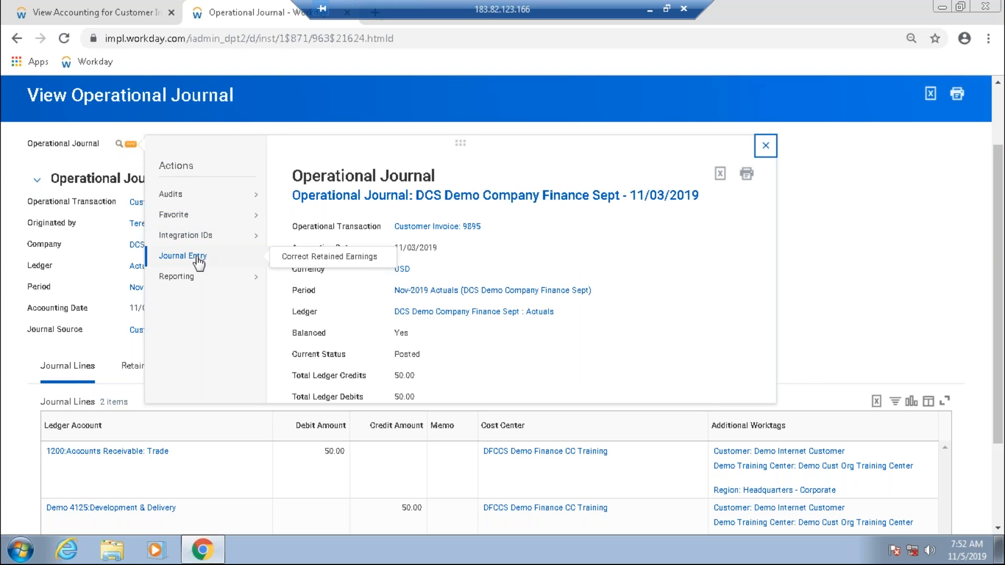
click(21, 298)
double_click(248, 143)
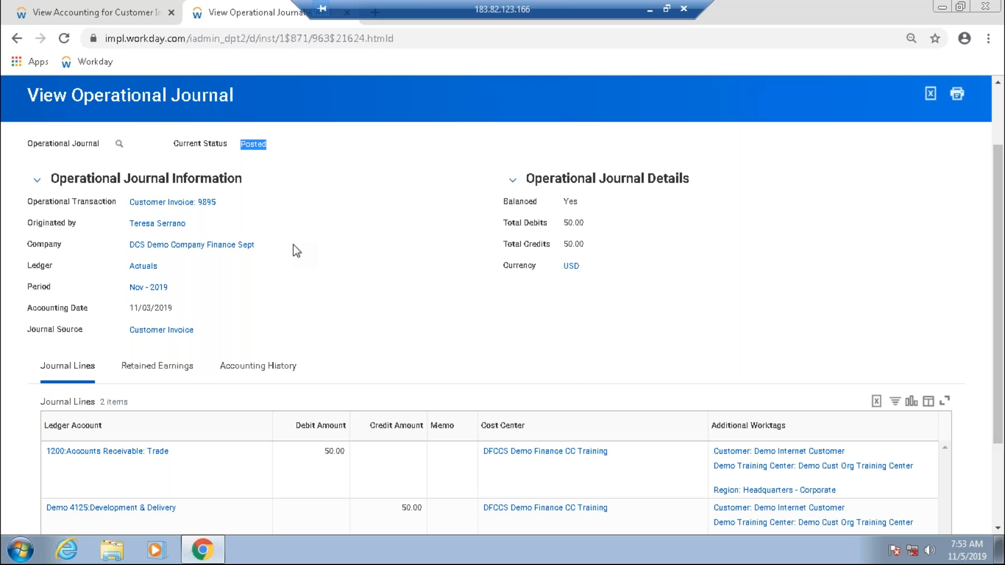
double_click(325, 456)
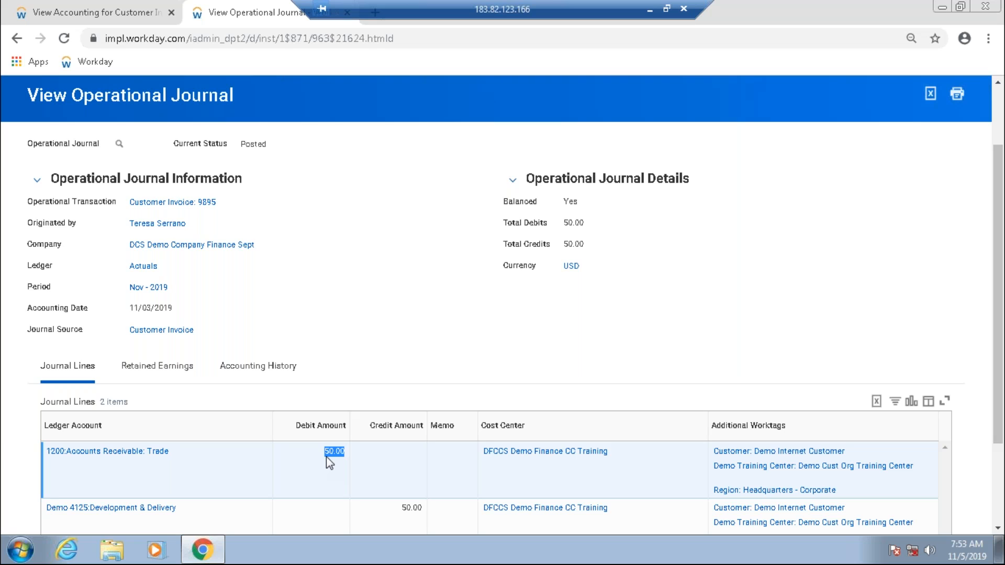
click(385, 346)
- Review the Reporting actions available for the operational journal and look over its journal lines again
click(131, 145)
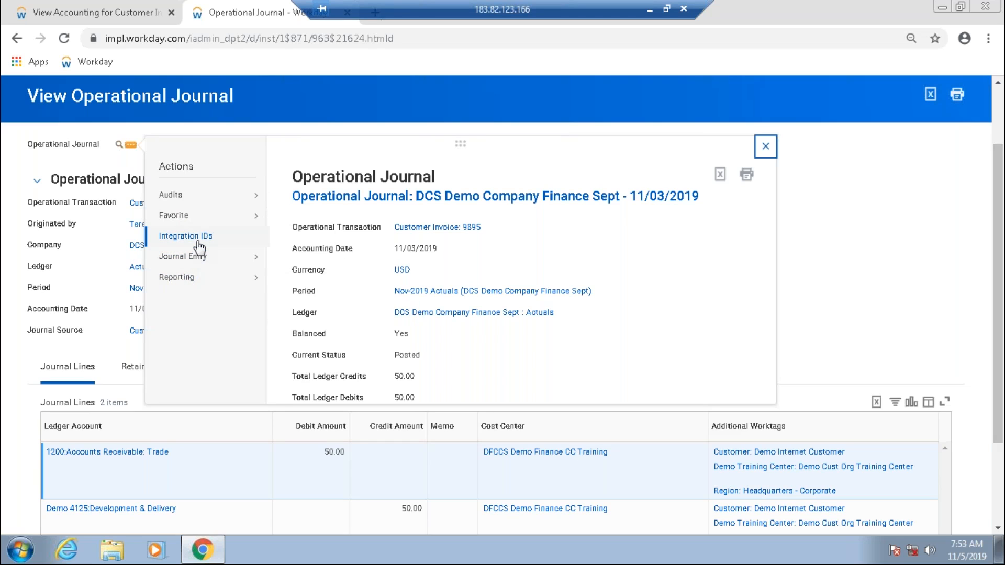
mouse_move(194, 285)
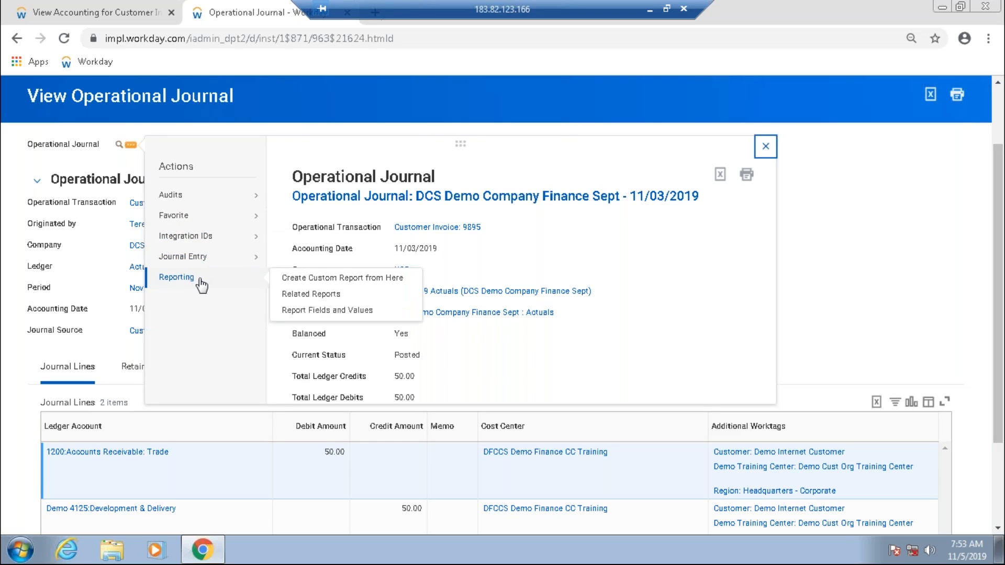
click(50, 367)
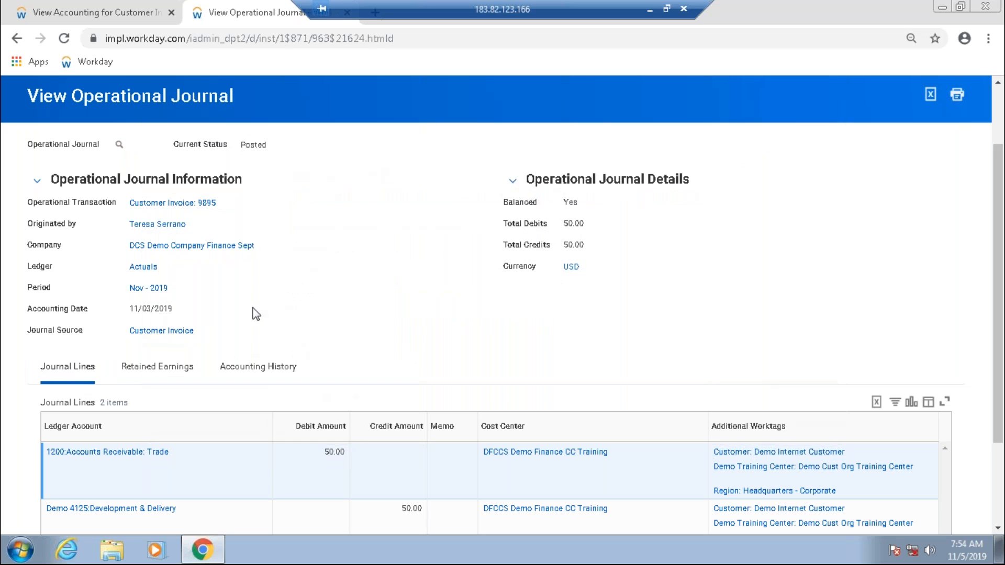
scroll(256, 314, down, 3)
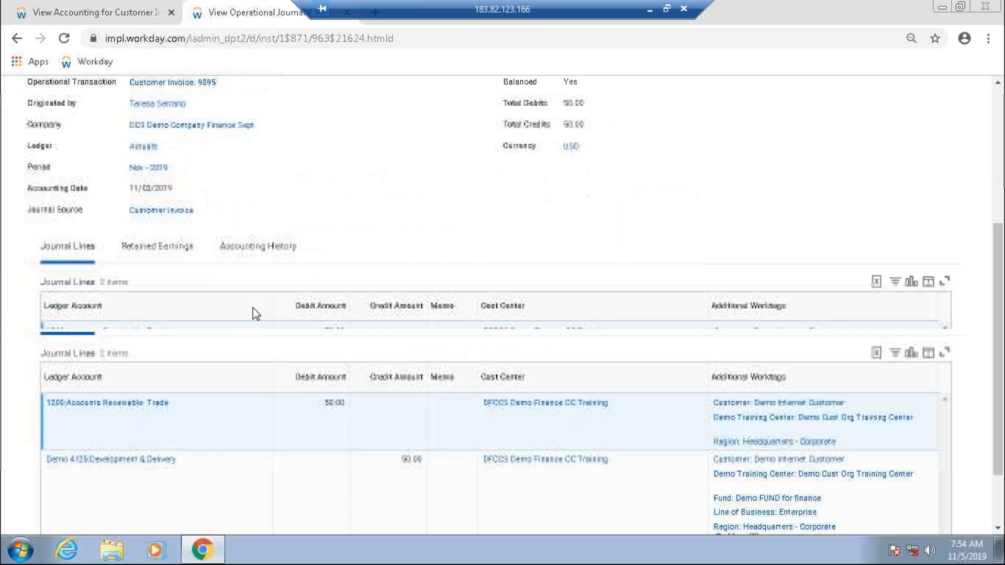
scroll(256, 314, up, 3)
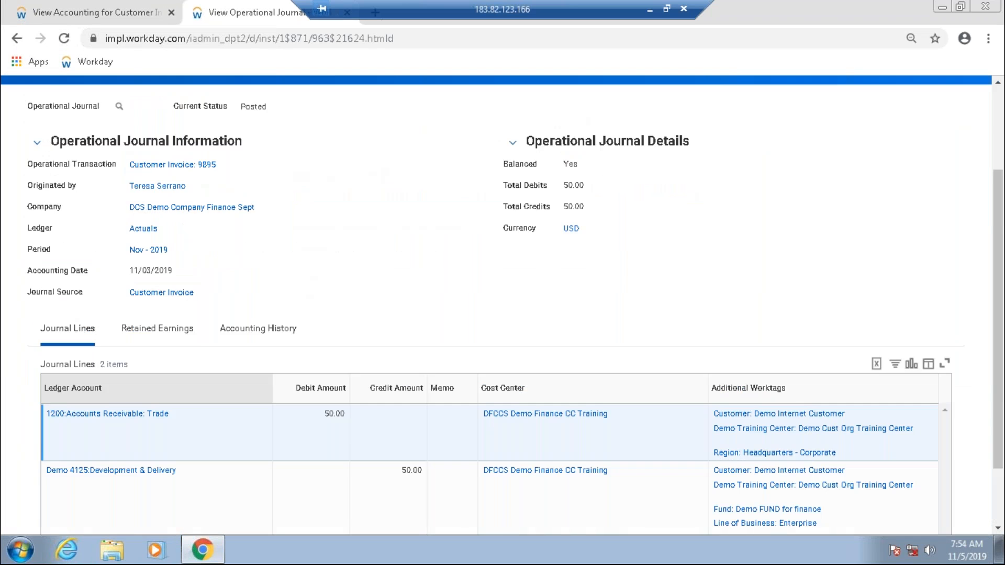
- Open the related actions of the journal's source customer invoice and review its Customer Invoice and Accounting options
click(225, 223)
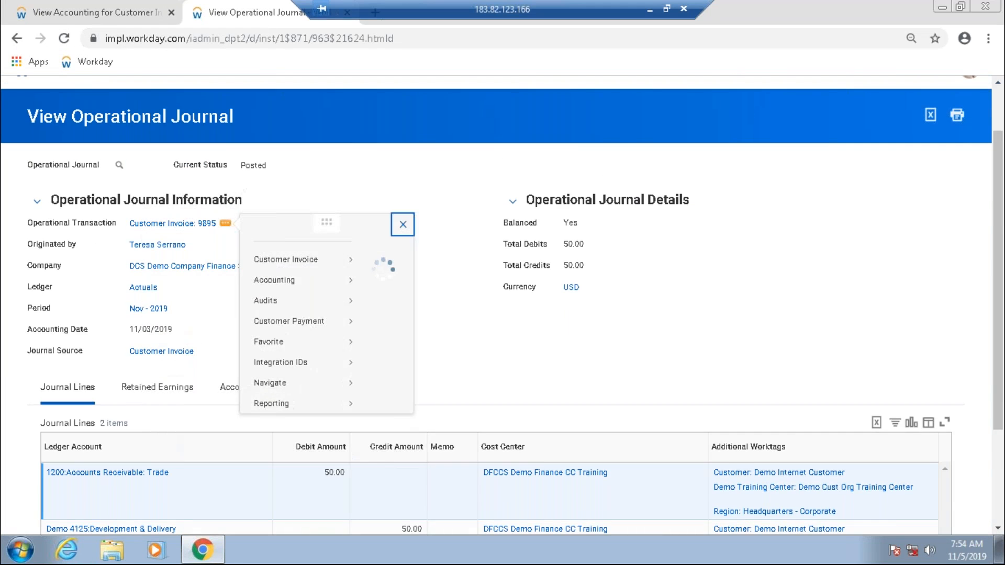
mouse_move(285, 283)
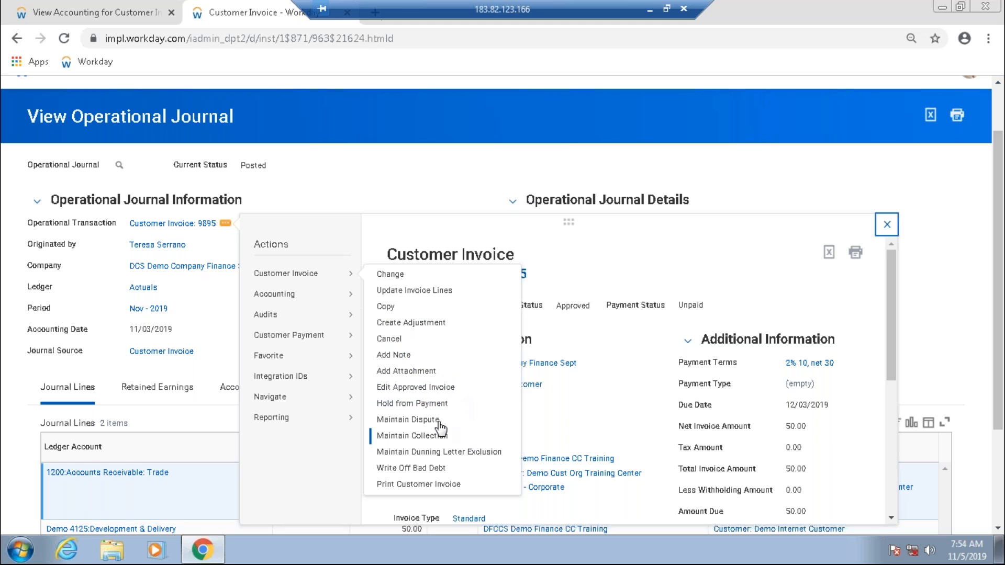
mouse_move(329, 294)
mouse_move(342, 276)
mouse_move(271, 308)
mouse_move(355, 278)
click(412, 198)
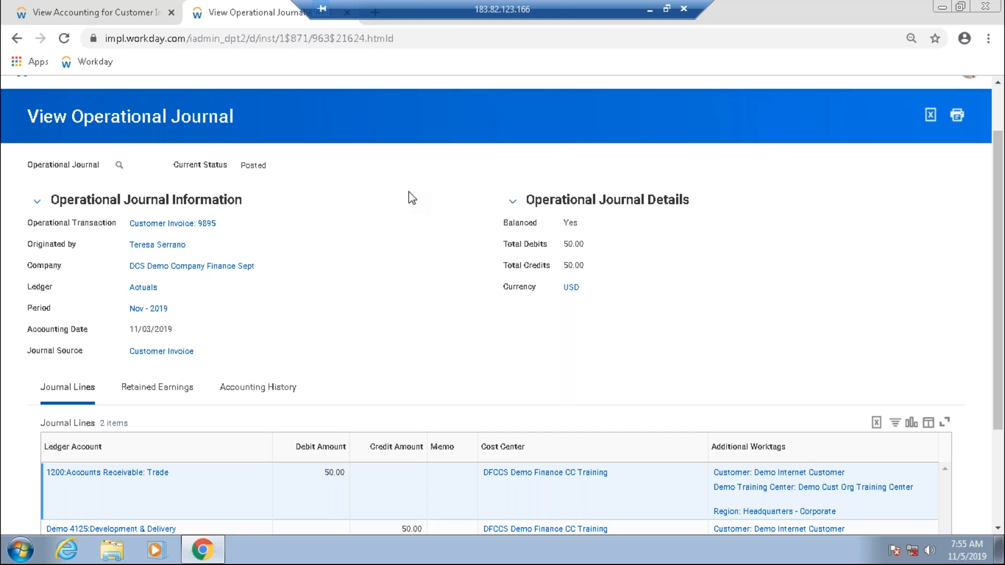
- Review the source invoice's Integration IDs and Navigate actions, and compare them with the operational journal's related actions
mouse_move(234, 218)
click(226, 223)
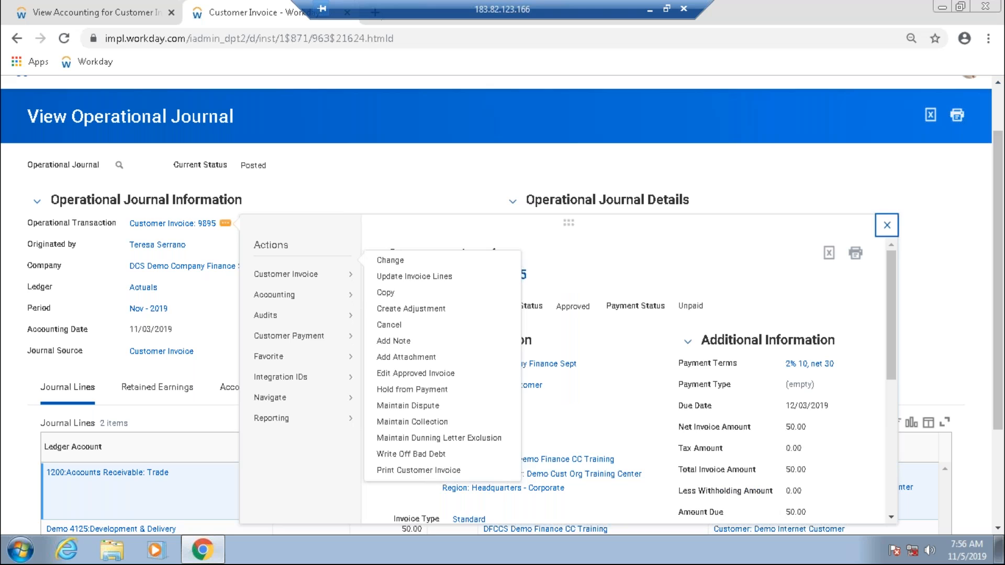
mouse_move(311, 311)
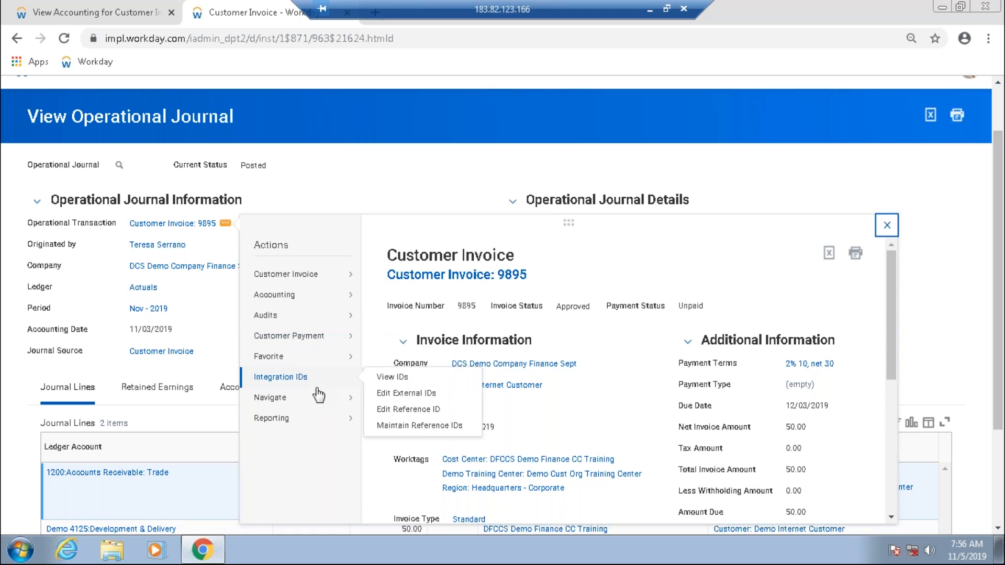
mouse_move(316, 400)
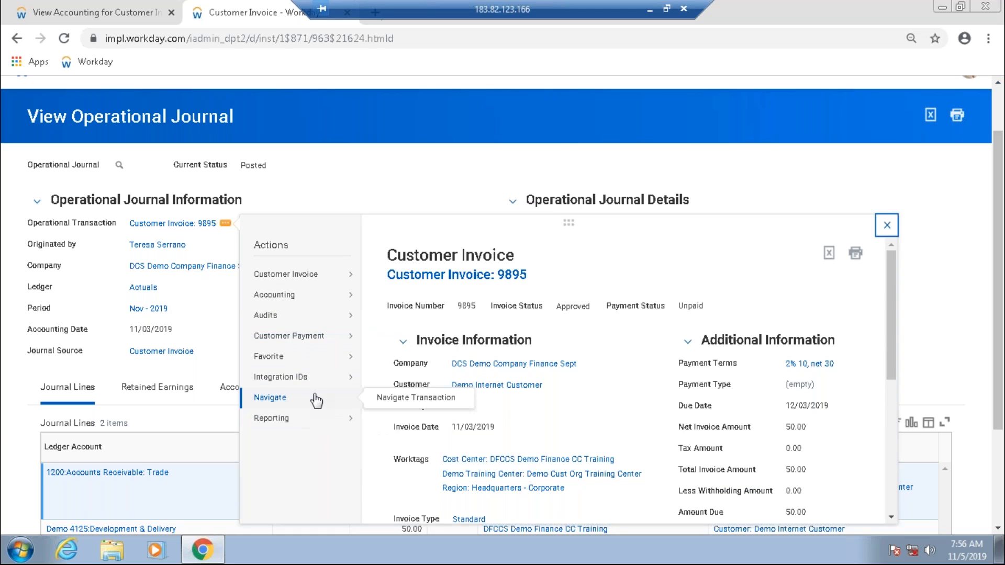
click(131, 166)
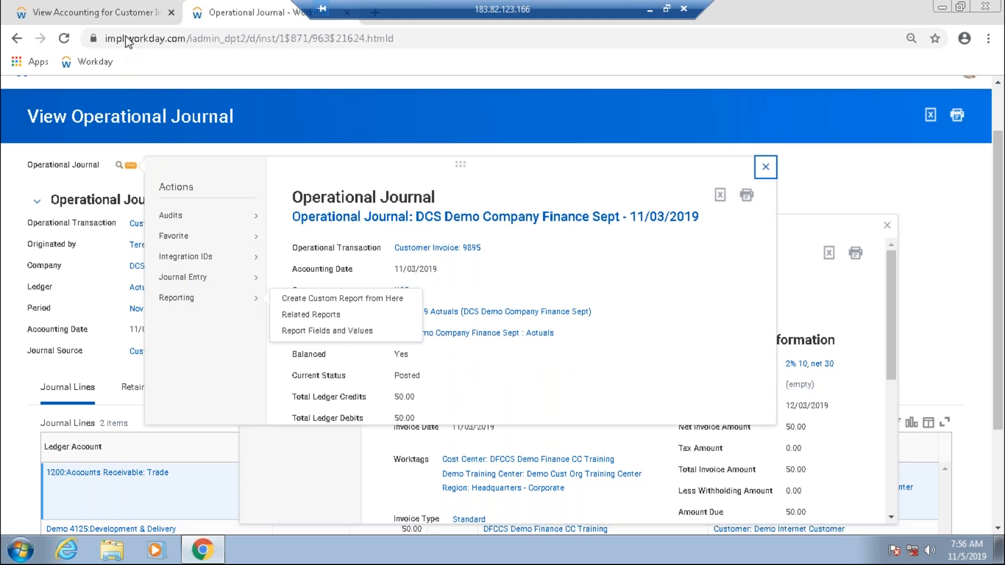
- Search for "Print cust in" and open the Print Customer Invoices task
click(118, 83)
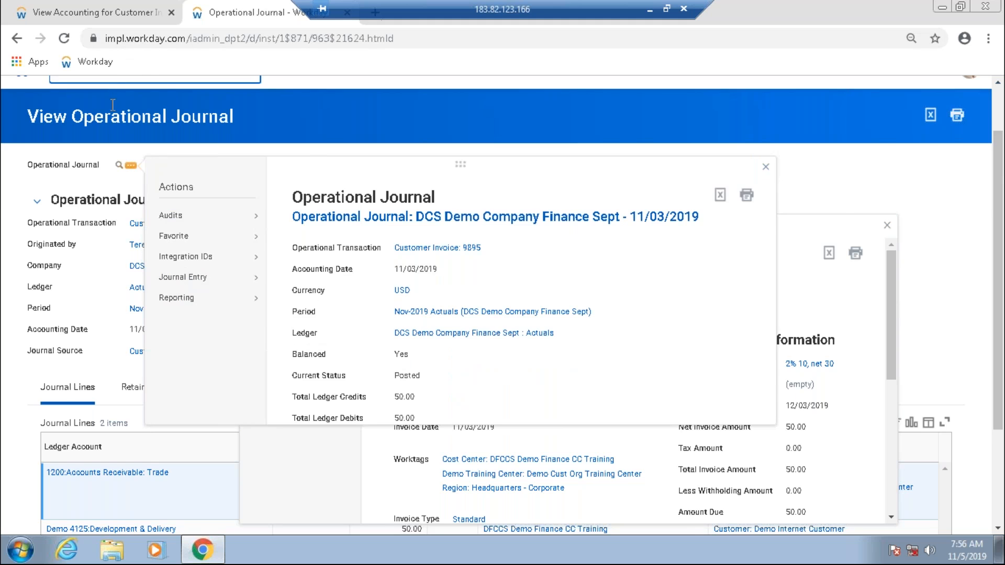
text(fix oper journ)
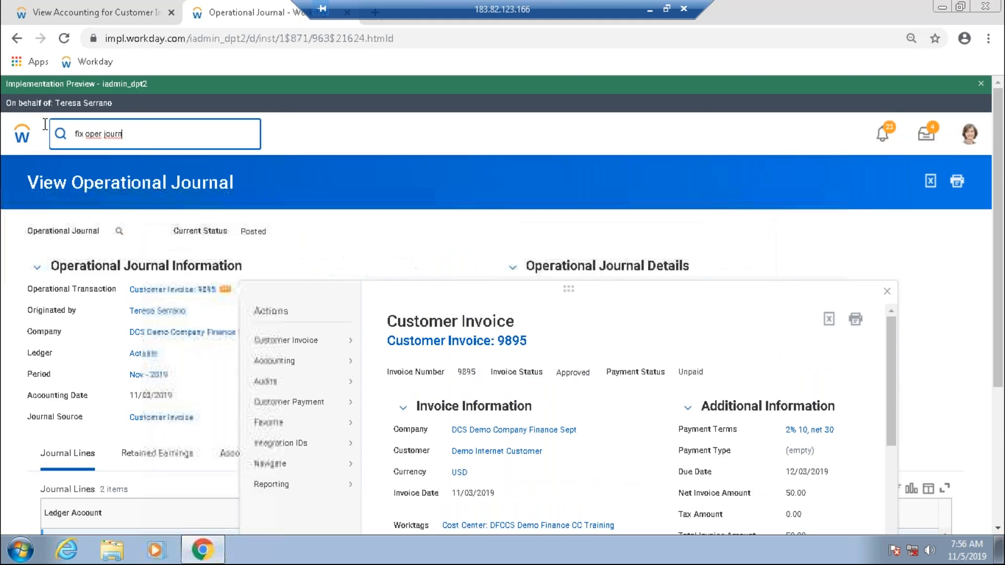
drag(125, 134, 45, 124)
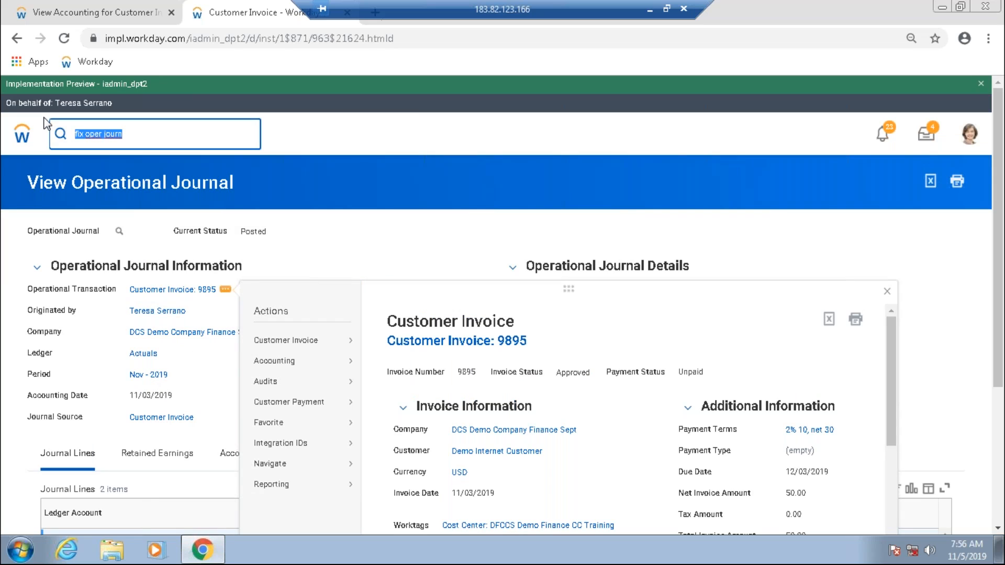
text(Print cust in)
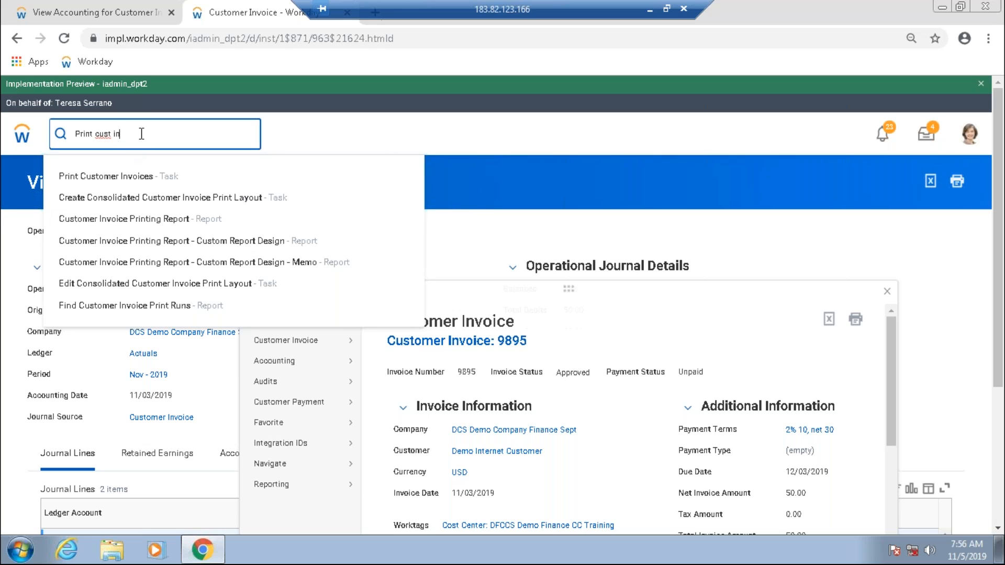
click(137, 184)
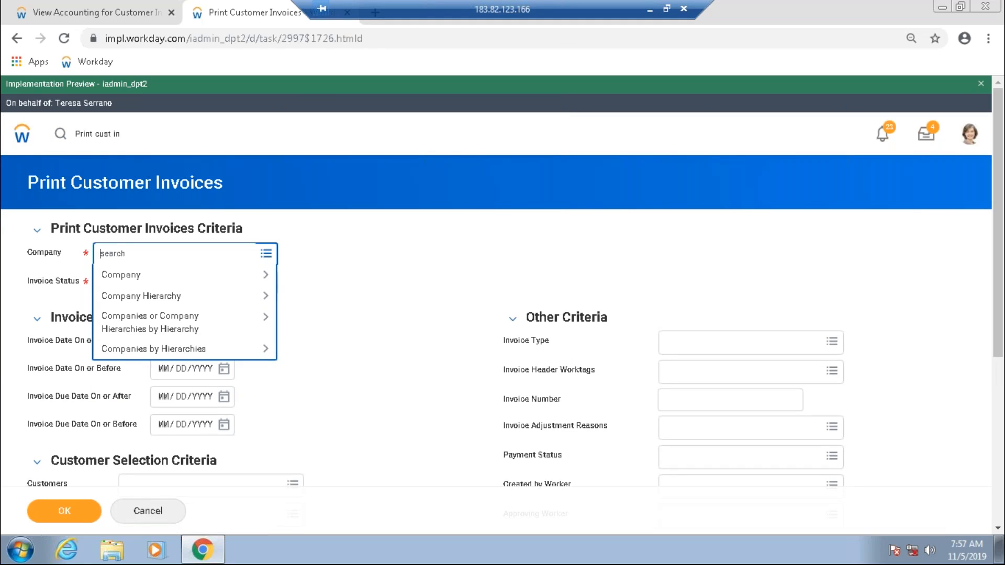
- Select DCS Demo Company Finance Sept as the company, review the remaining print criteria and list the matching customer invoices
text(demo\)
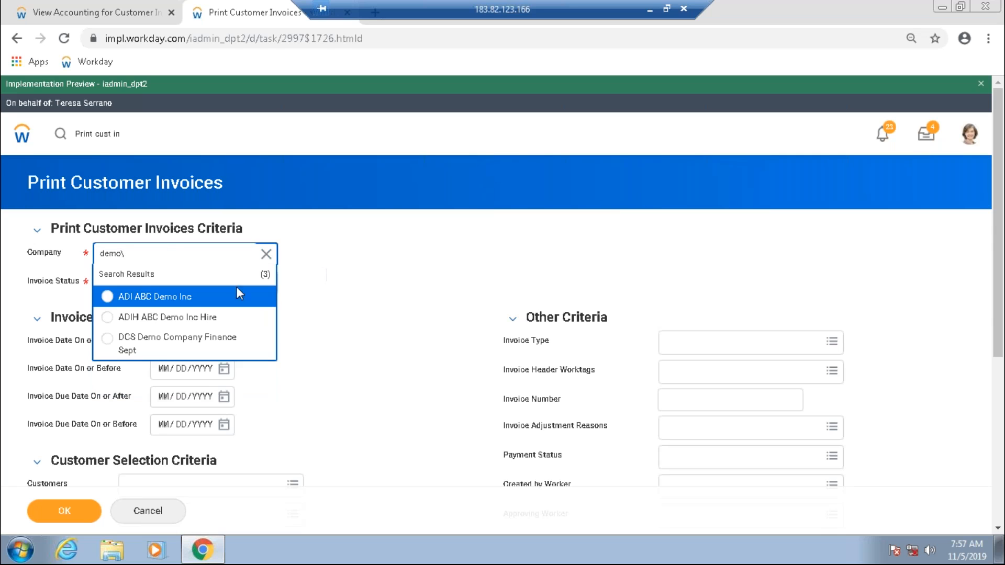
click(163, 346)
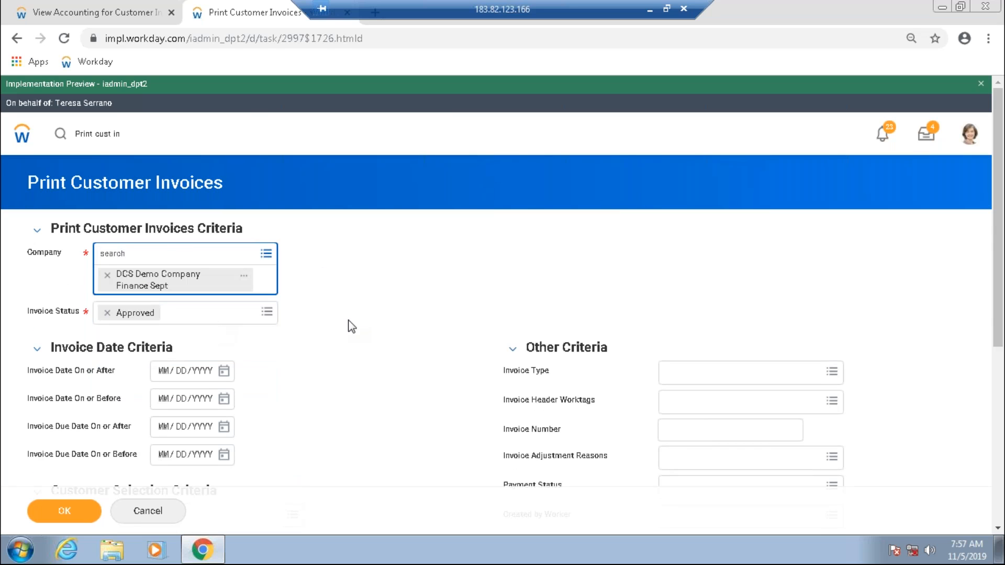
scroll(347, 325, down, 2)
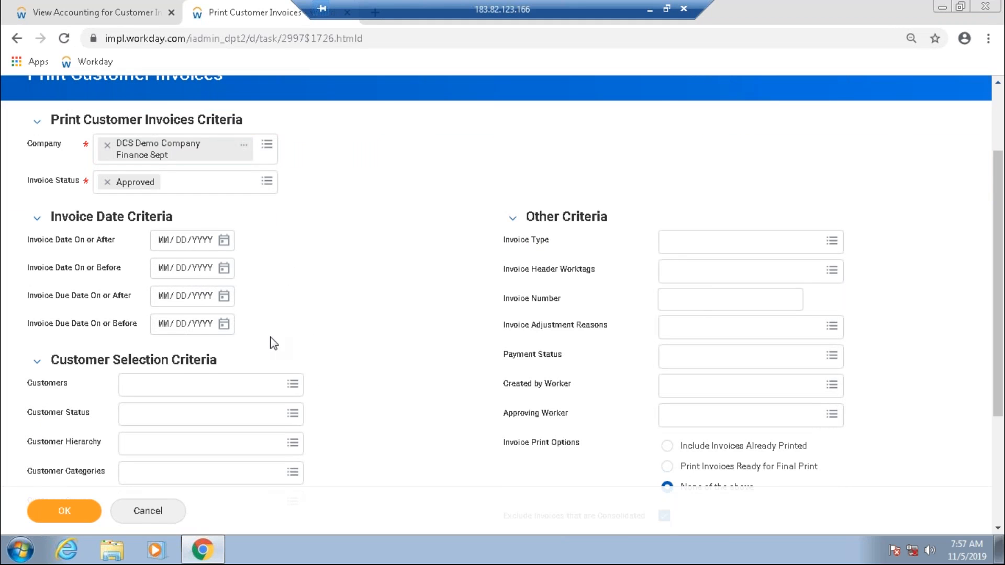
scroll(272, 341, down, 1)
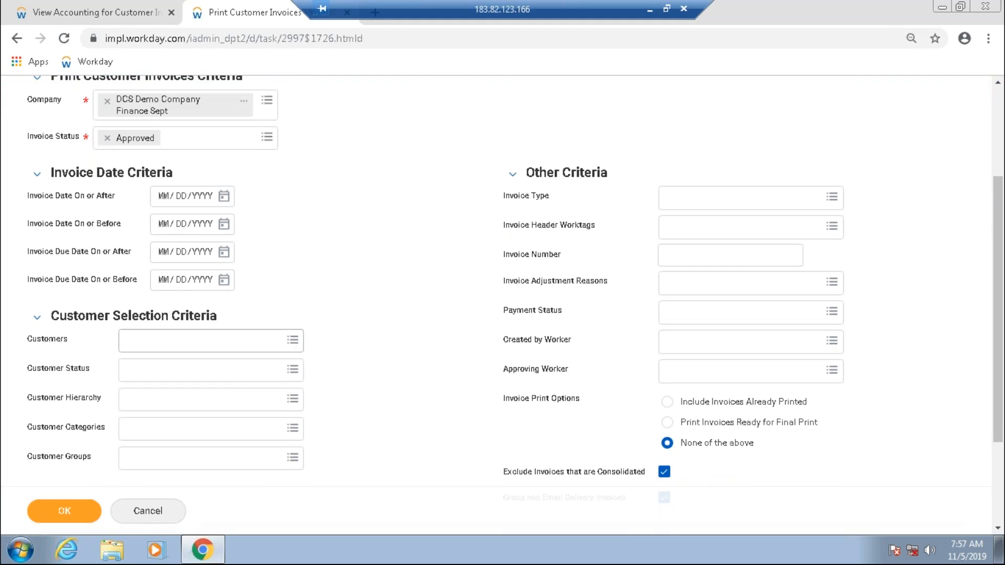
scroll(270, 335, down, 2)
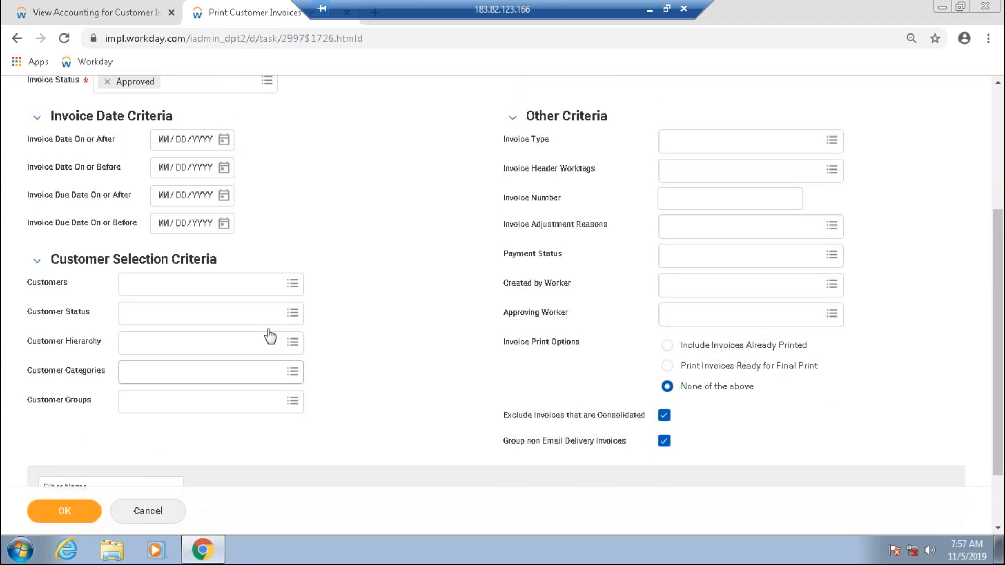
scroll(270, 335, up, 2)
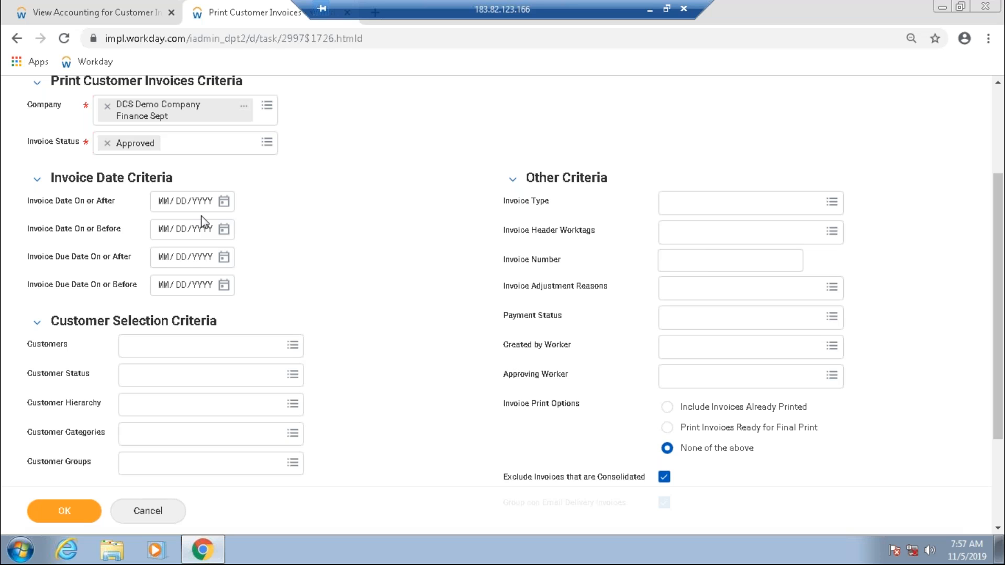
scroll(255, 396, down, 2)
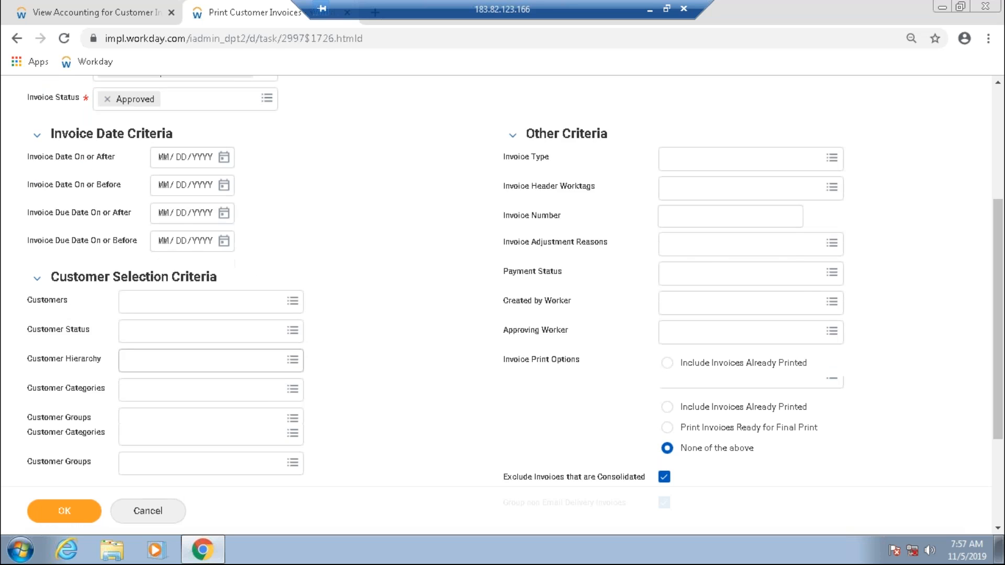
scroll(178, 212, down, 2)
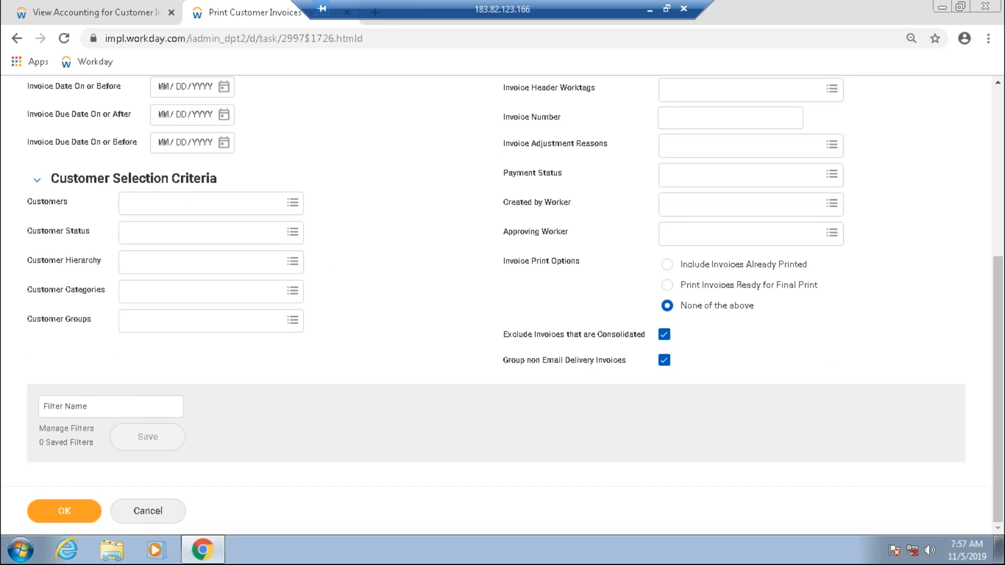
scroll(331, 256, up, 1)
scroll(375, 340, up, 2)
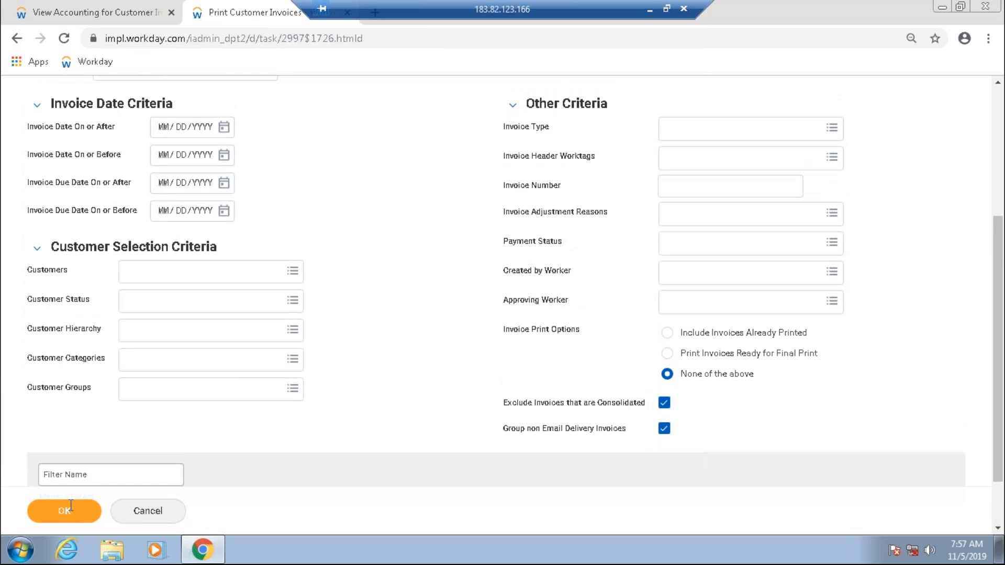
click(65, 511)
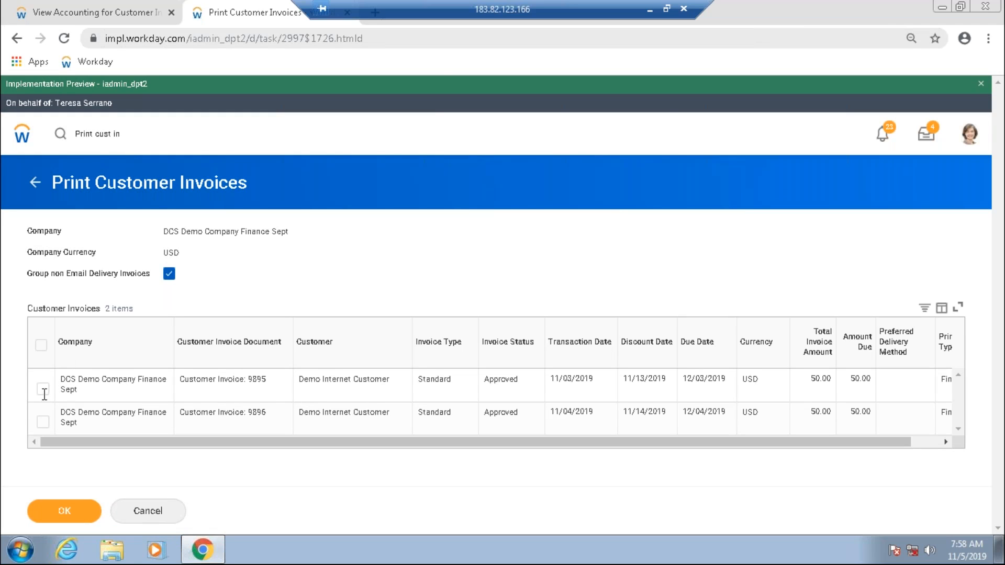
- Select customer invoices 9895 and 9896 and submit them for printing
click(41, 345)
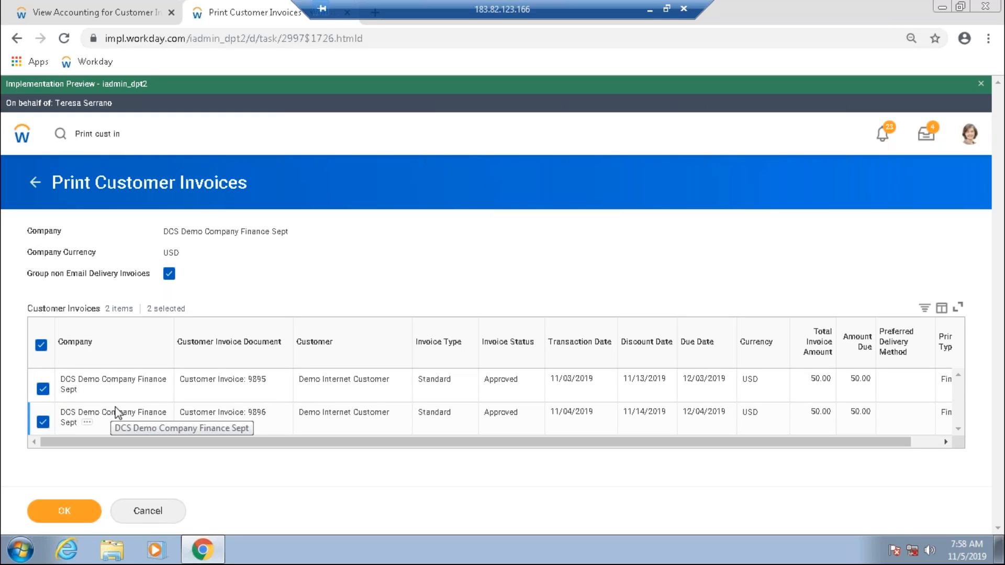
click(45, 391)
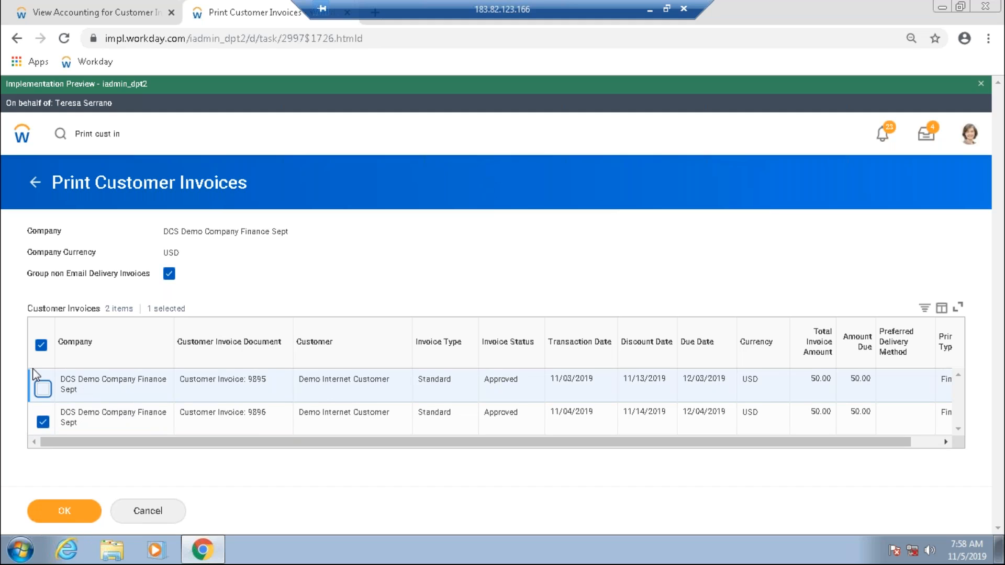
click(43, 390)
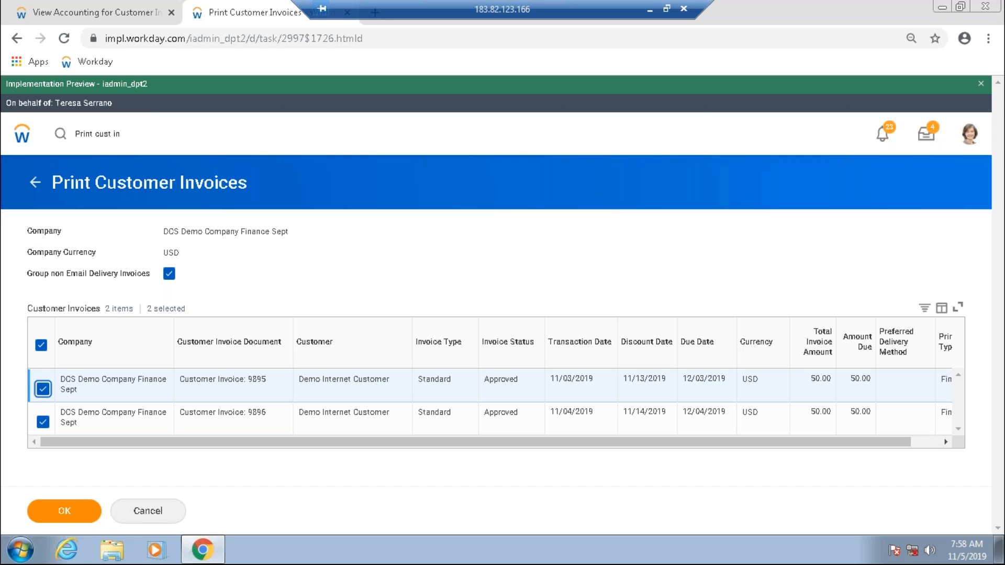
click(65, 512)
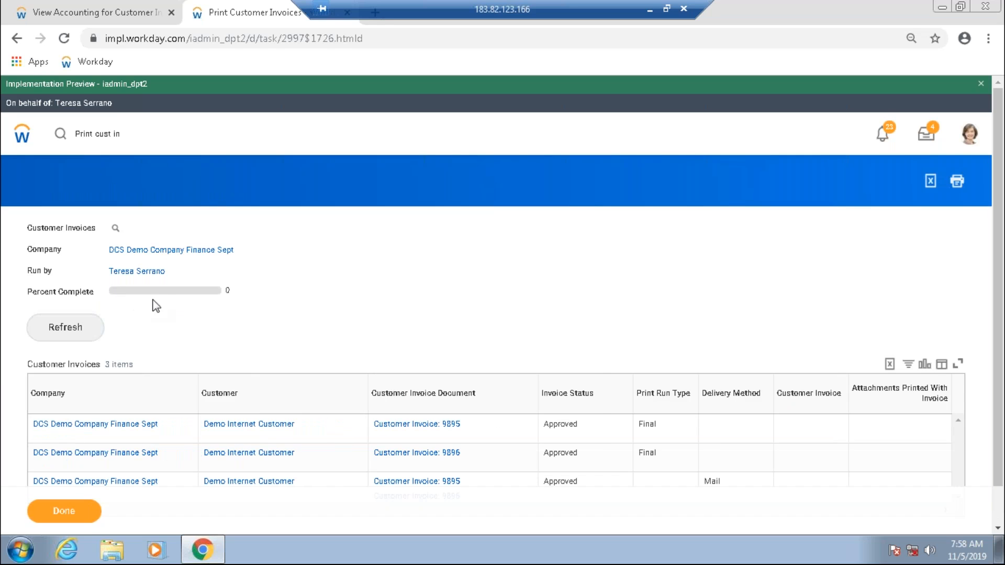
- Refresh the customer invoice print run until processing ends, and check the related actions of the printing run group
click(86, 329)
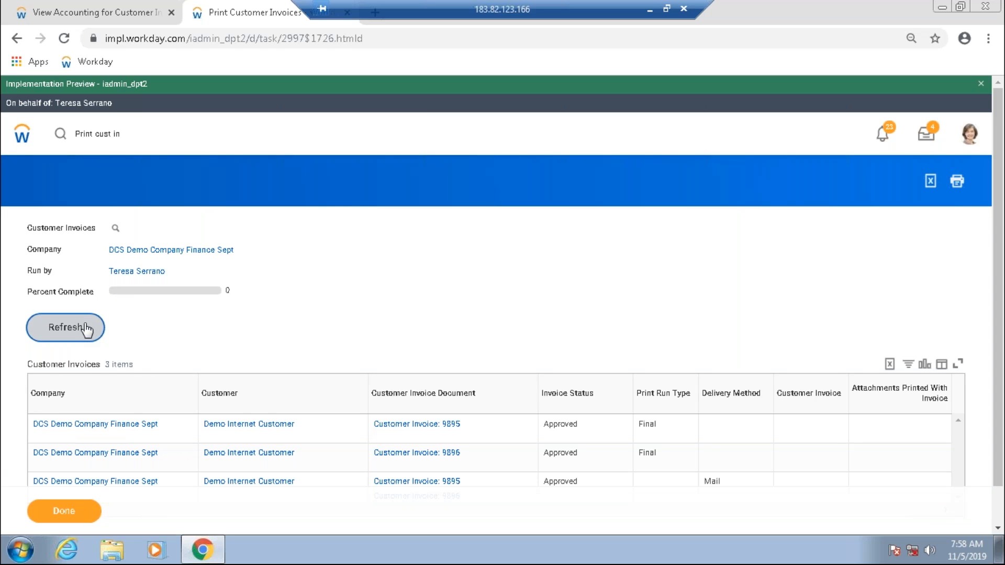
click(72, 342)
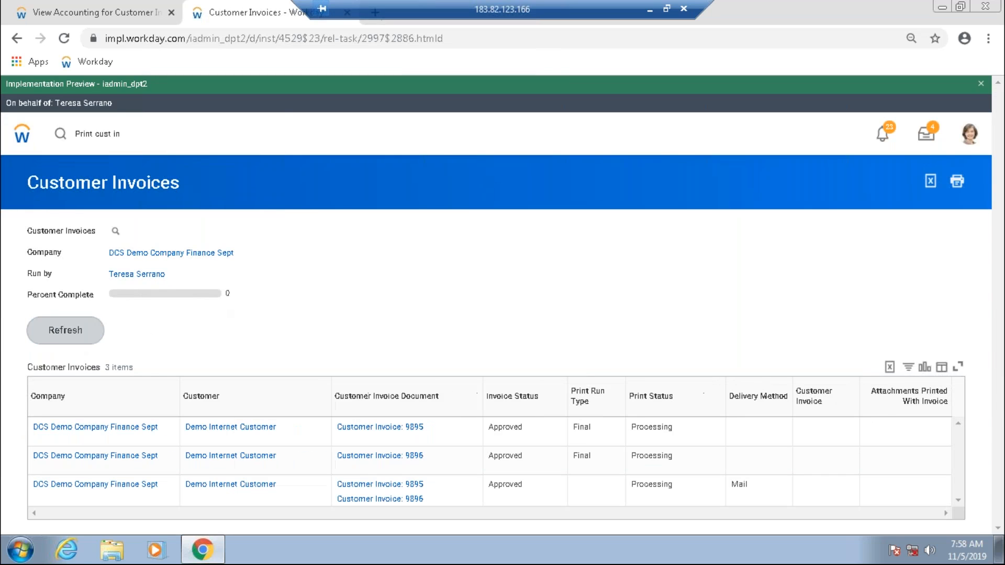
click(66, 330)
click(92, 343)
click(78, 331)
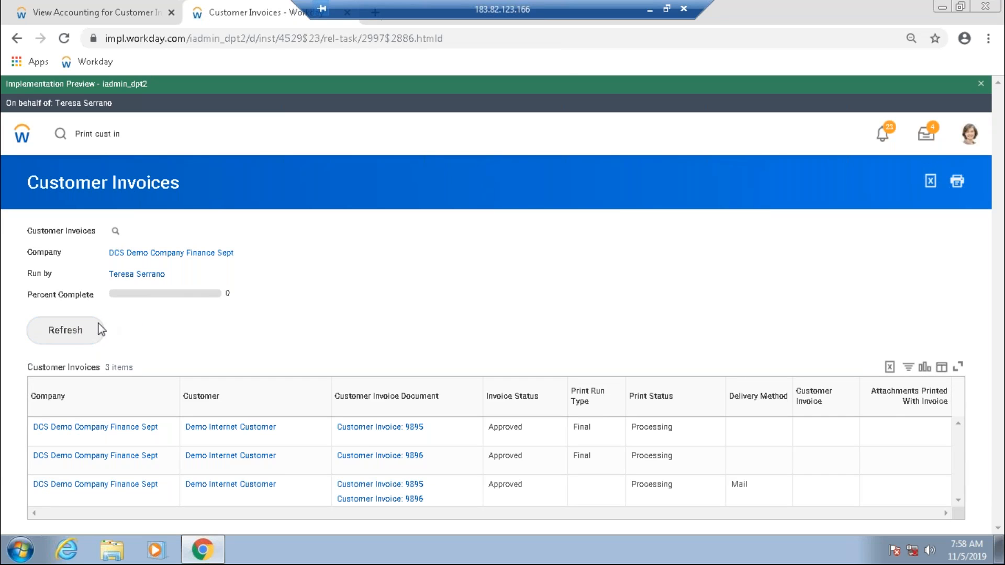
click(73, 337)
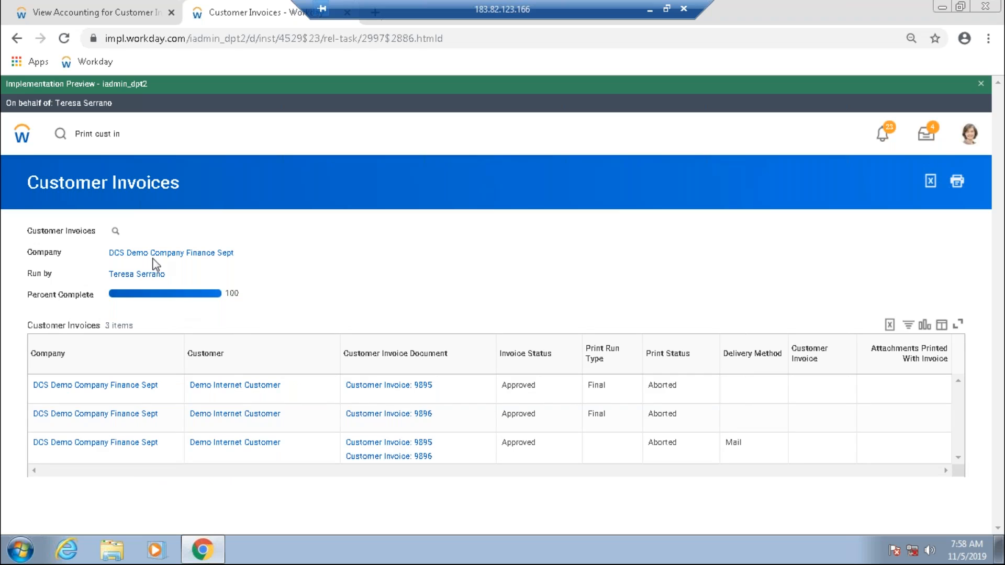
click(128, 232)
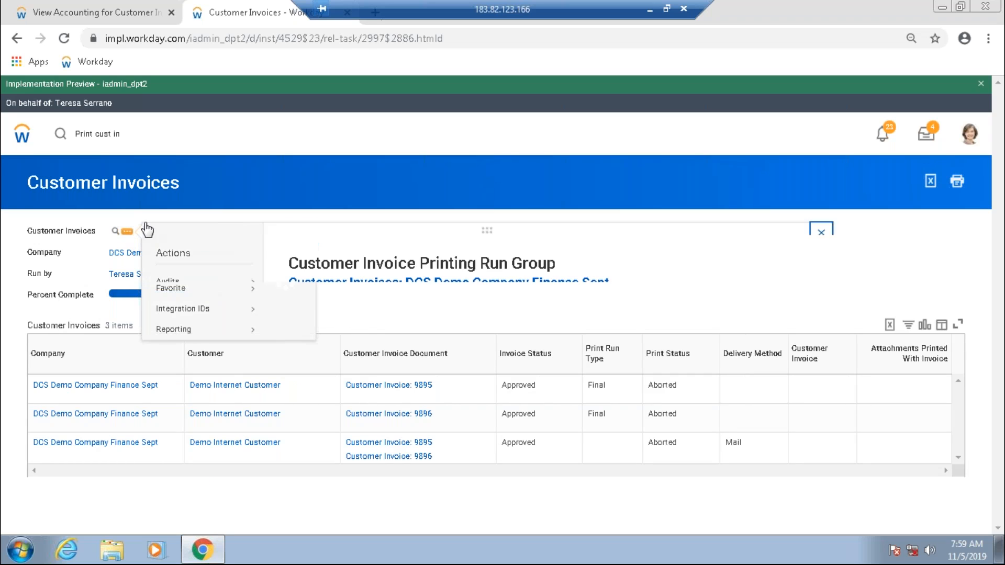
click(18, 330)
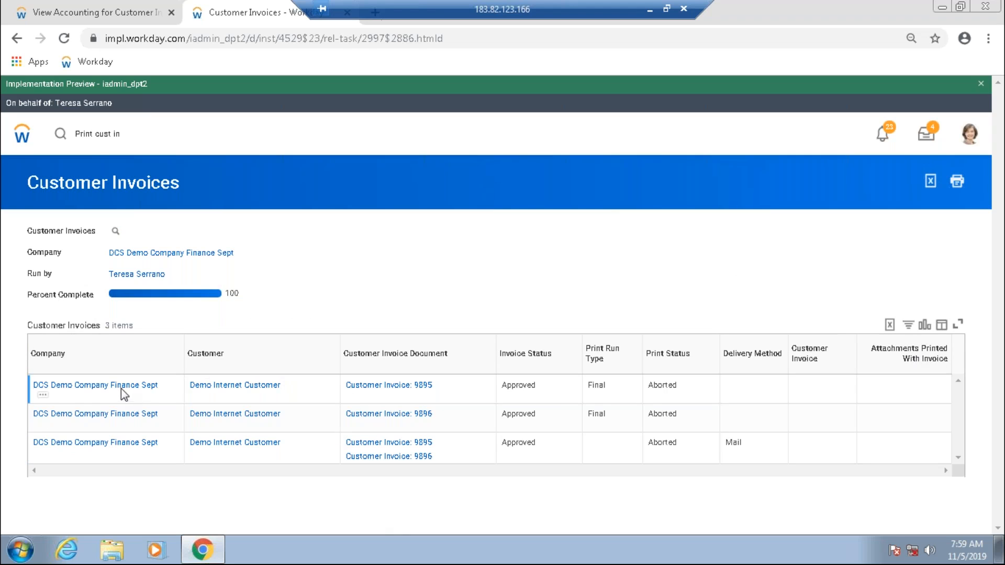
- Open customer invoice 9895 in a new tab and review its printing runs and the run's related actions
right_click(386, 391)
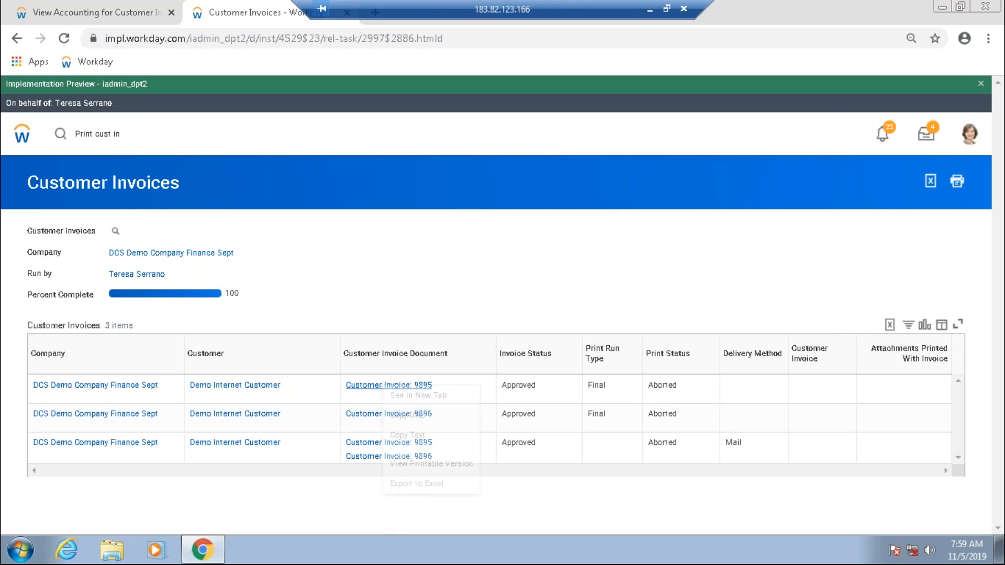
click(414, 395)
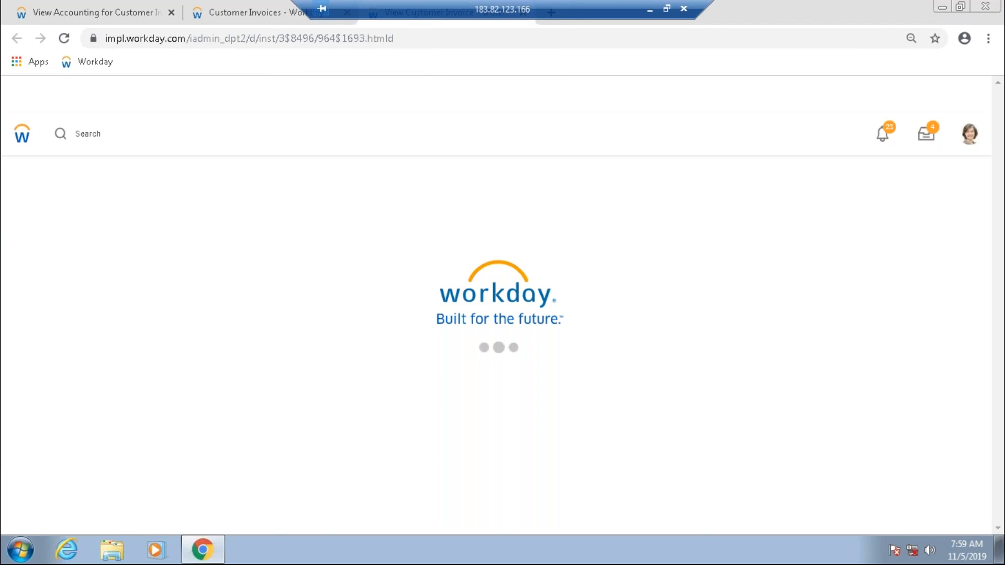
scroll(231, 360, down, 3)
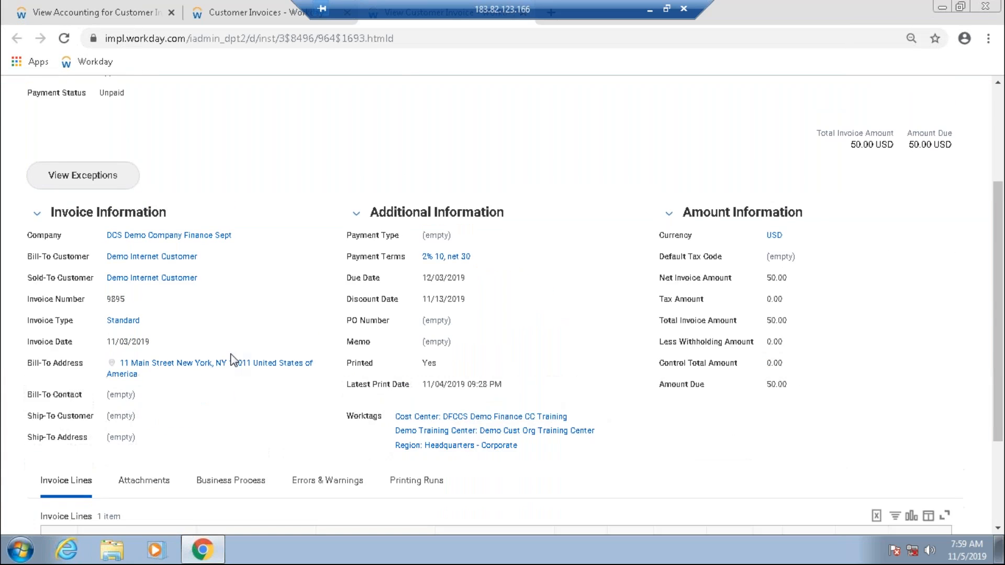
scroll(230, 360, down, 3)
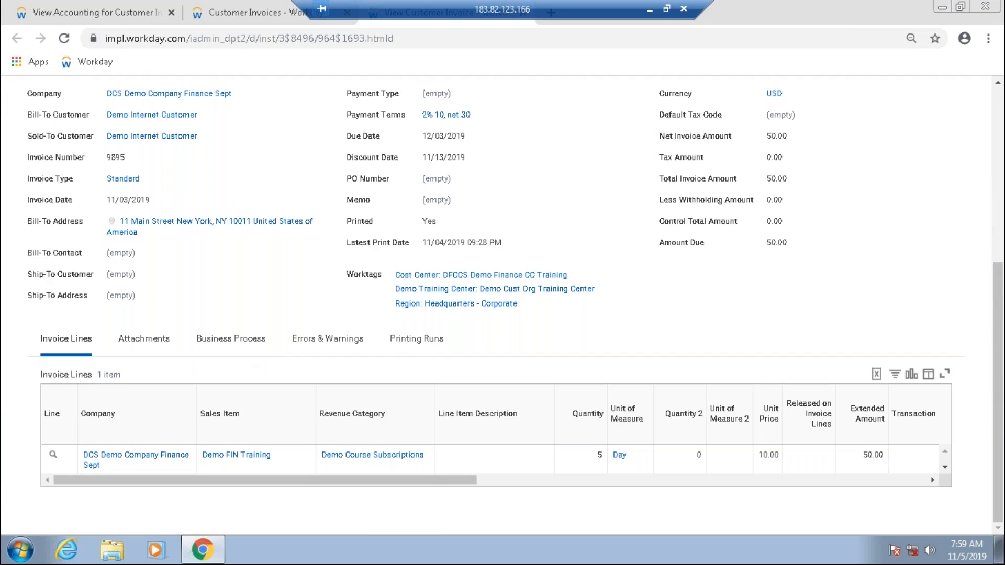
click(416, 339)
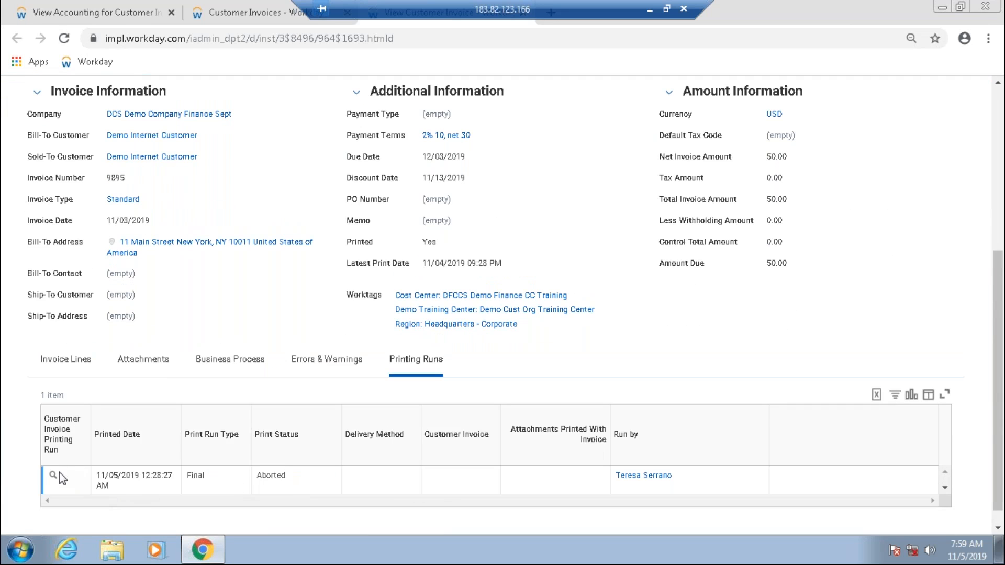
click(65, 476)
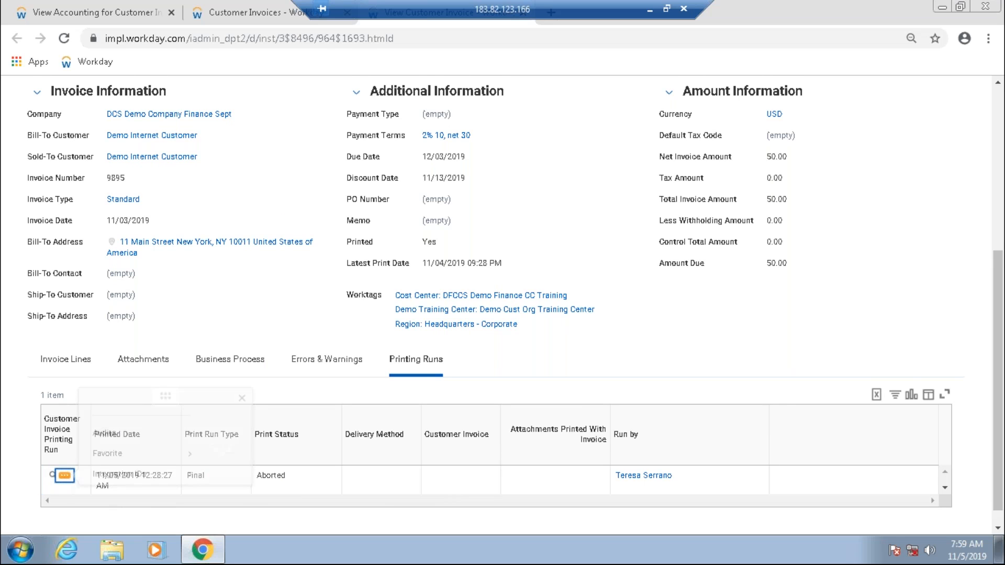
- View the details and related actions of invoice 9895's printing run, and return to the invoice
click(52, 476)
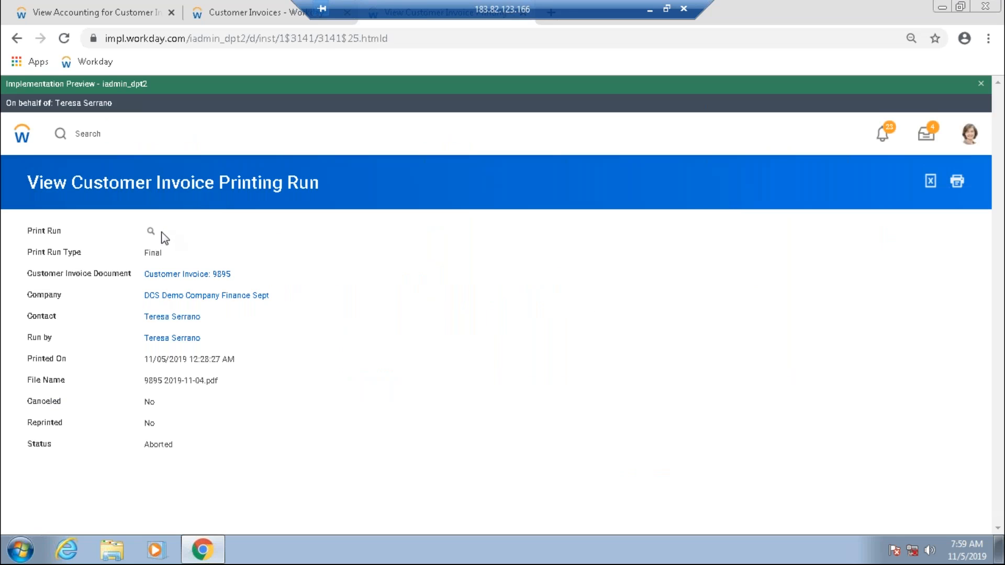
click(163, 231)
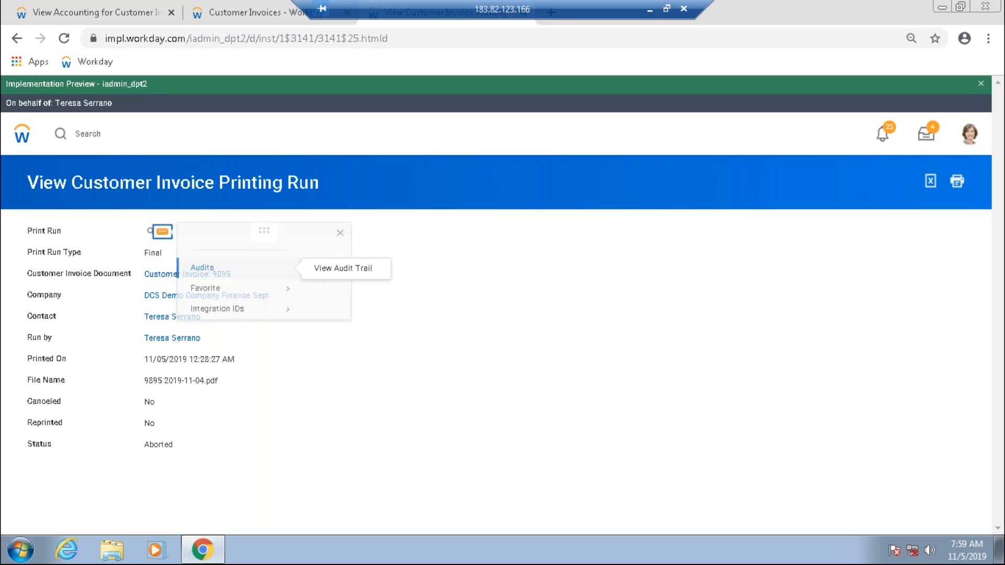
double_click(154, 492)
click(16, 38)
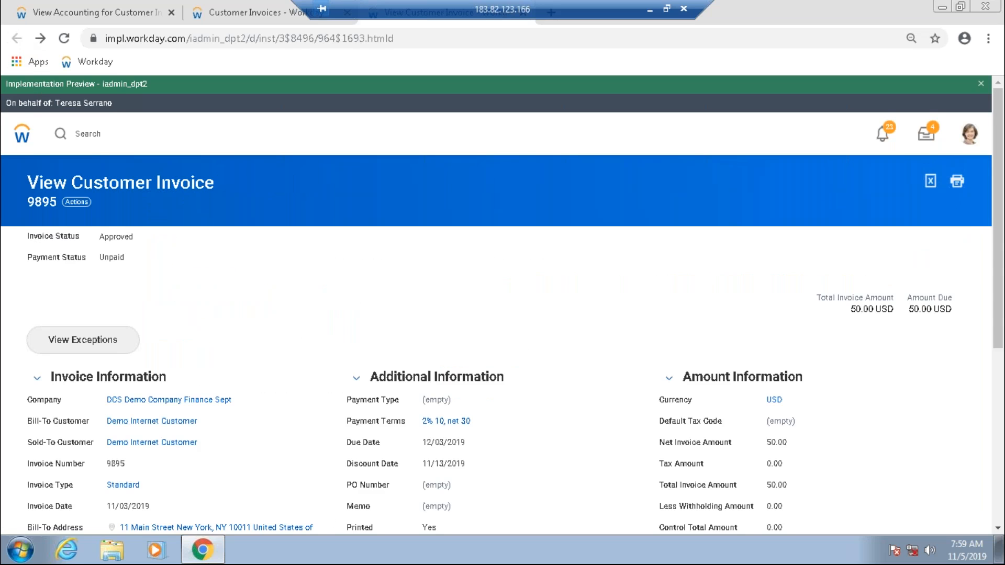
- Review the errors and warnings recorded for customer invoice 9895
scroll(231, 463, down, 5)
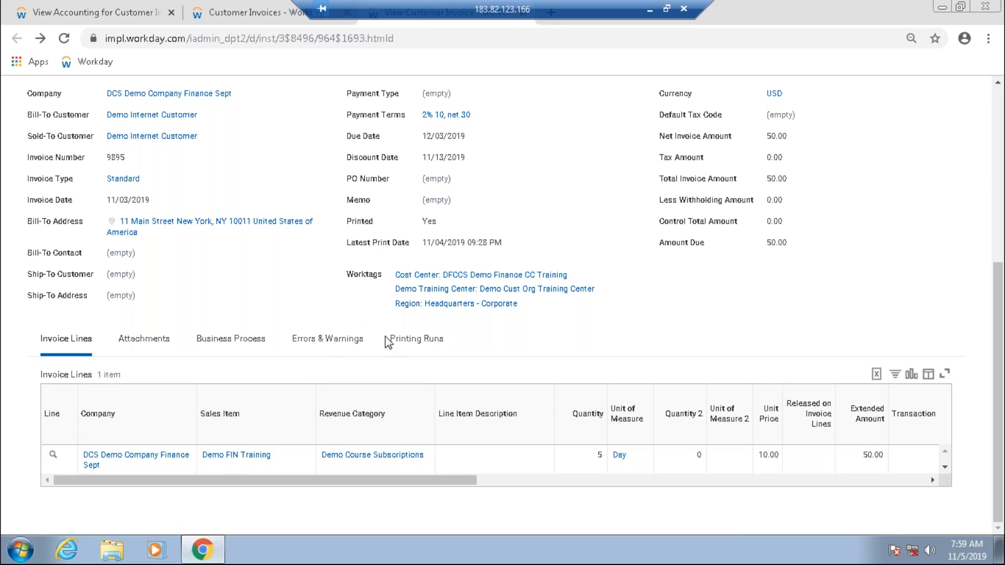
click(307, 341)
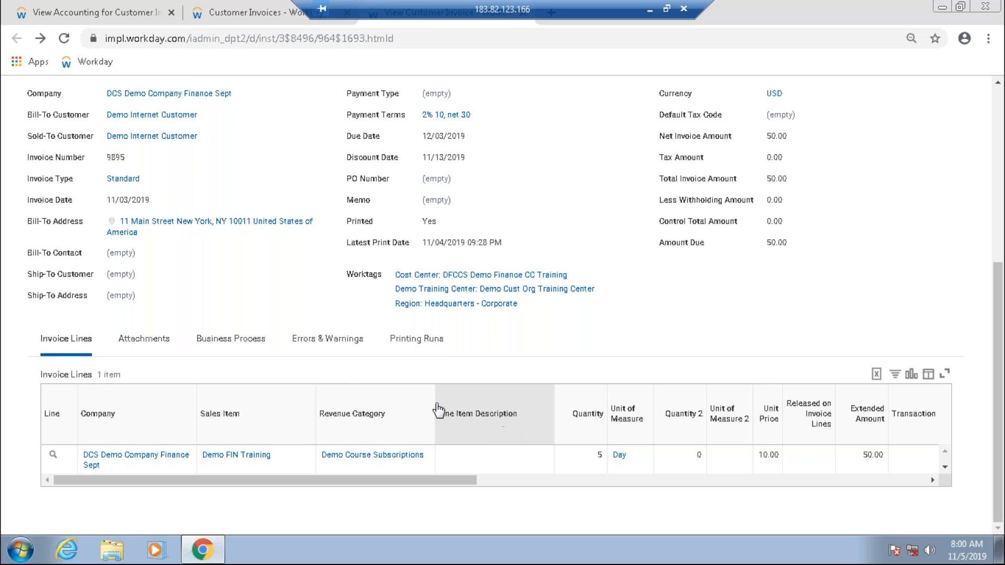
click(357, 354)
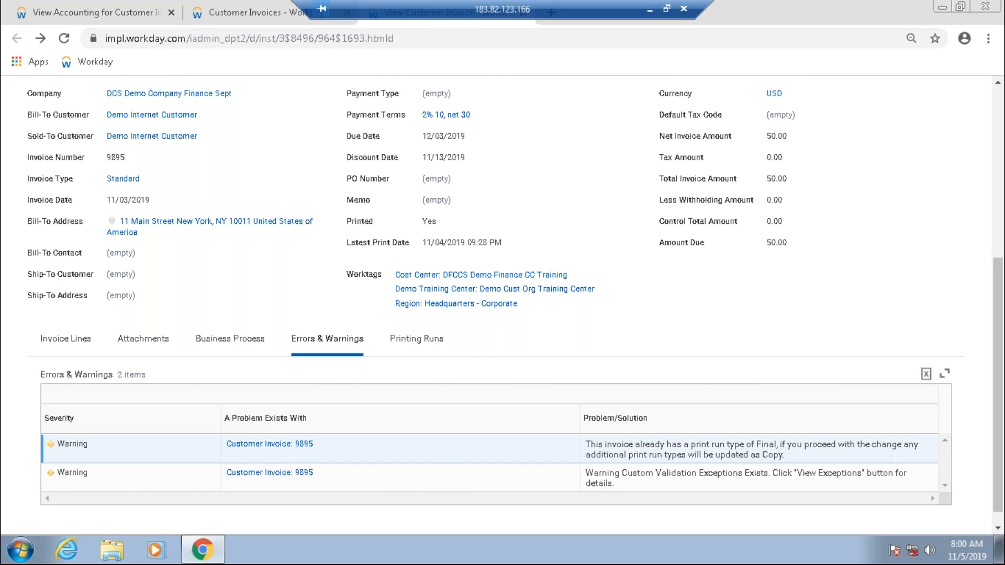
drag(598, 445, 707, 487)
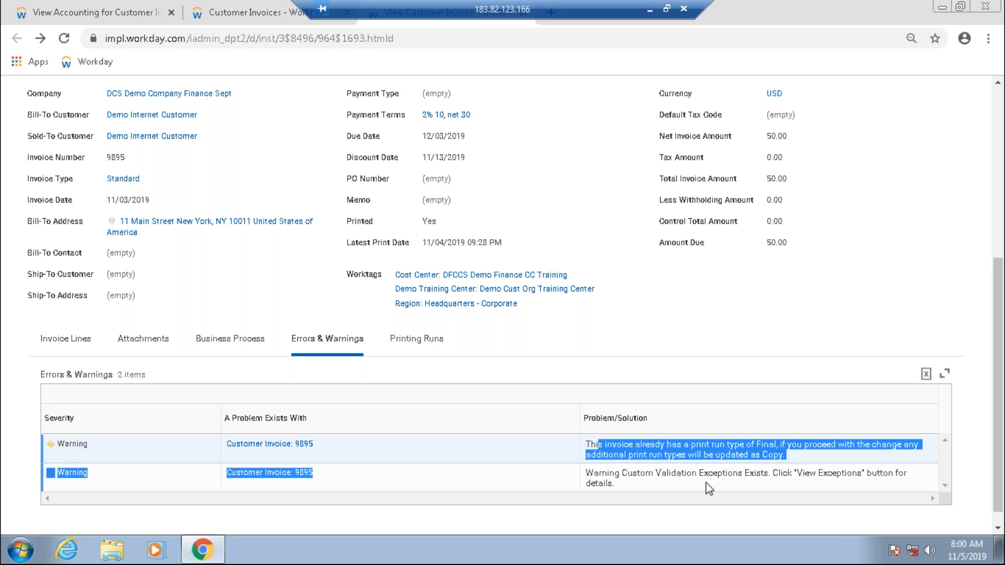
drag(586, 473, 620, 474)
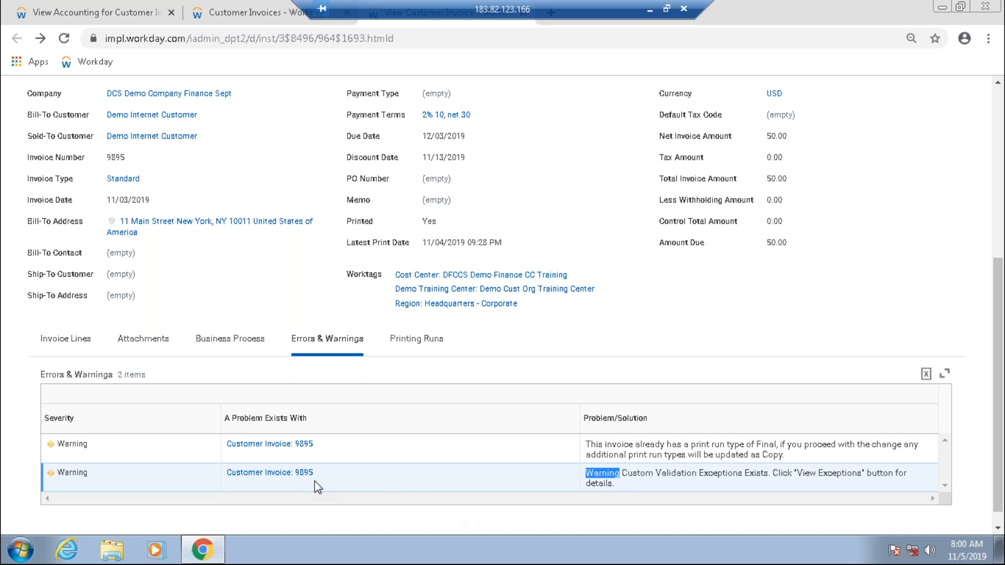
scroll(318, 487, up, 6)
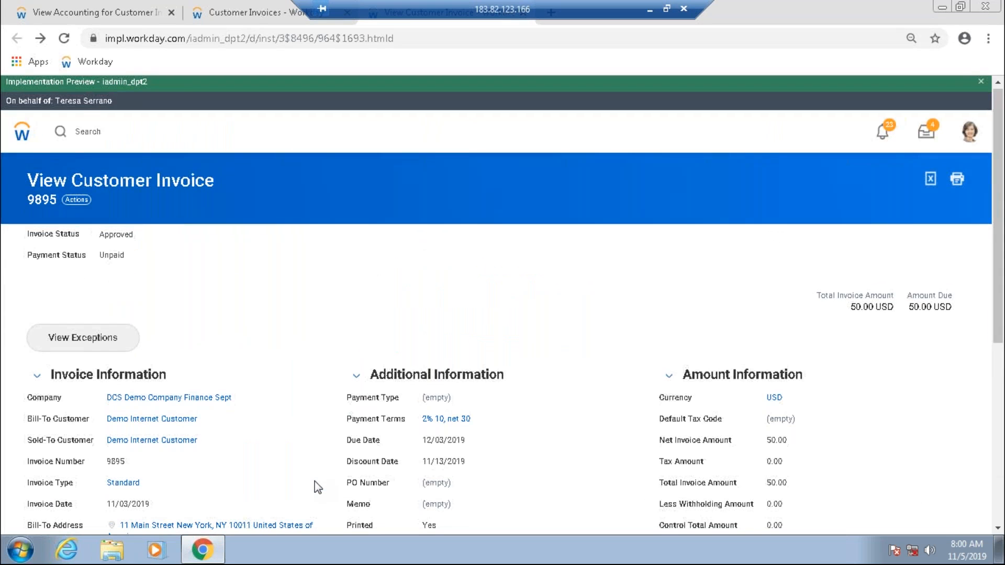
scroll(318, 486, down, 6)
scroll(318, 487, down, 2)
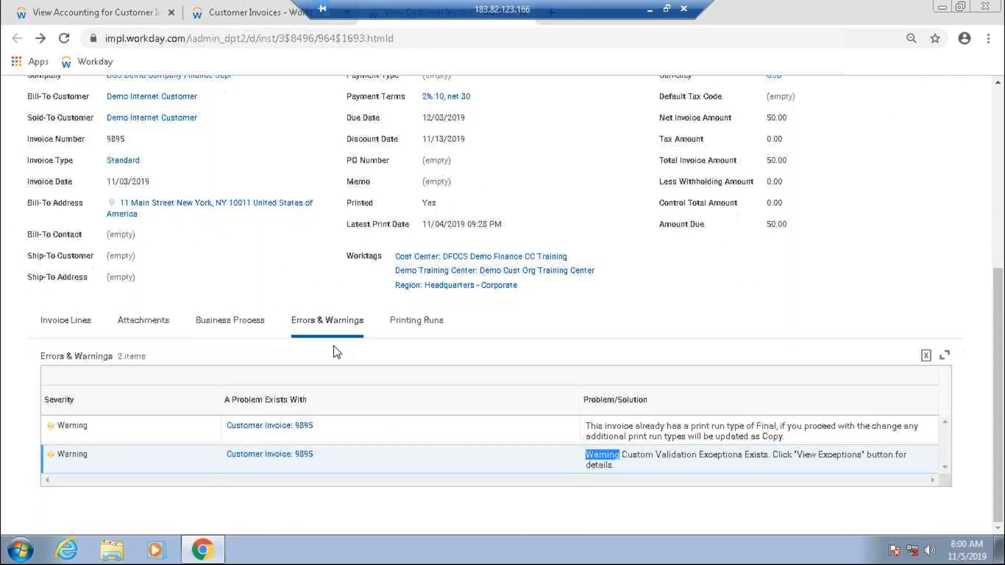
- Review the invoice's attachments and invoice lines
click(261, 322)
click(120, 327)
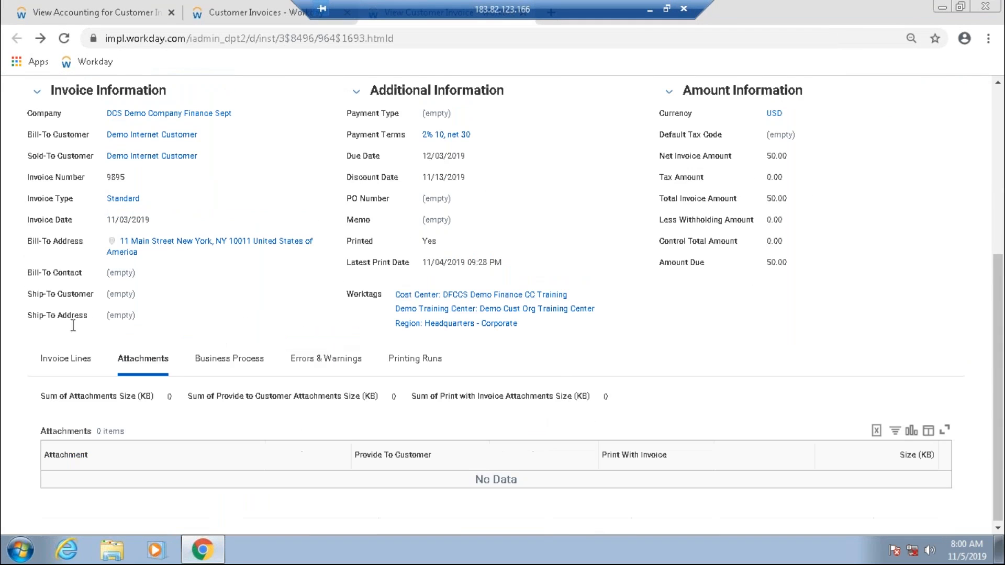
click(71, 360)
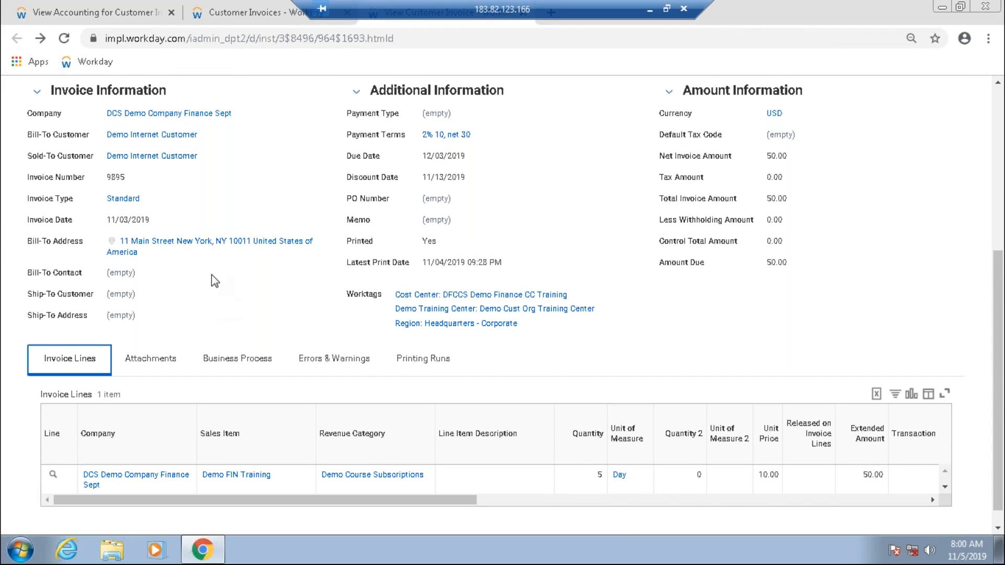
scroll(211, 275, up, 10)
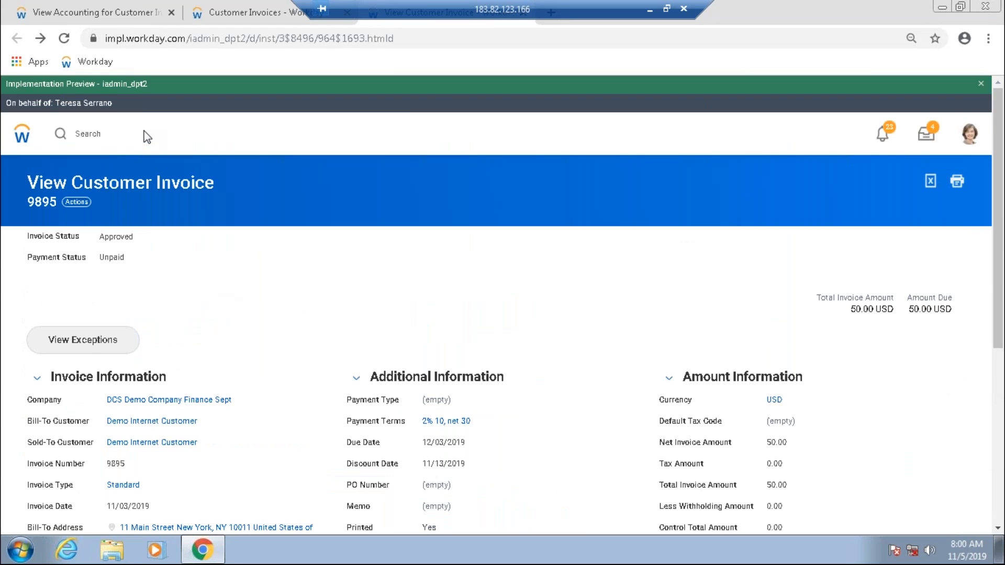
- Search for "Emai cu" and open the Email Consolidated Customer Invoice task
click(94, 137)
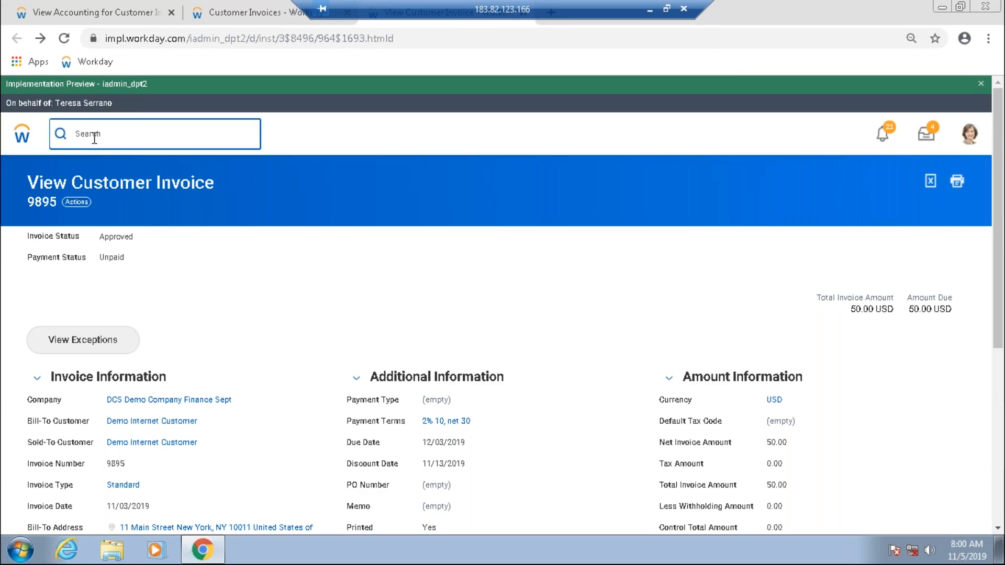
text(email)
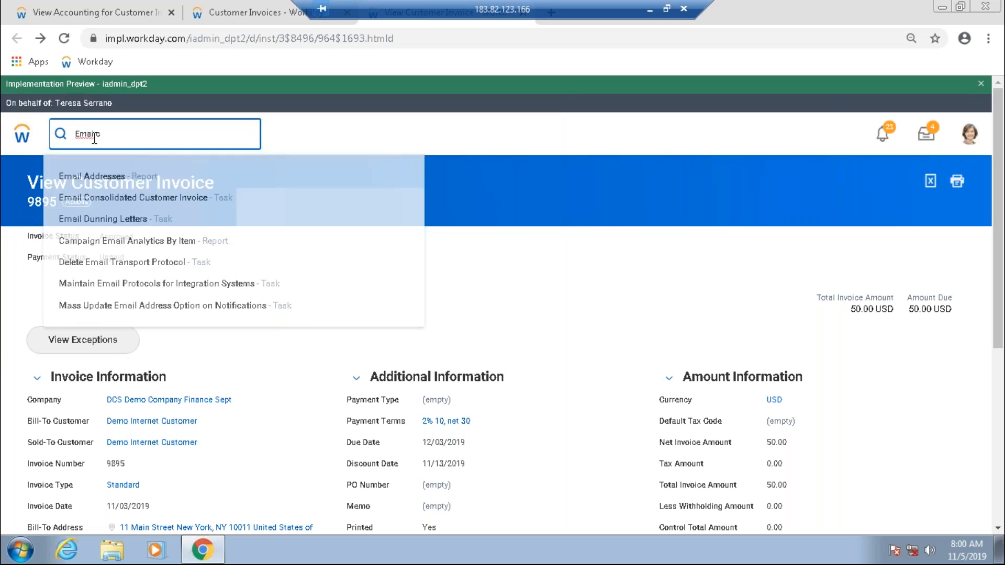
text(us)
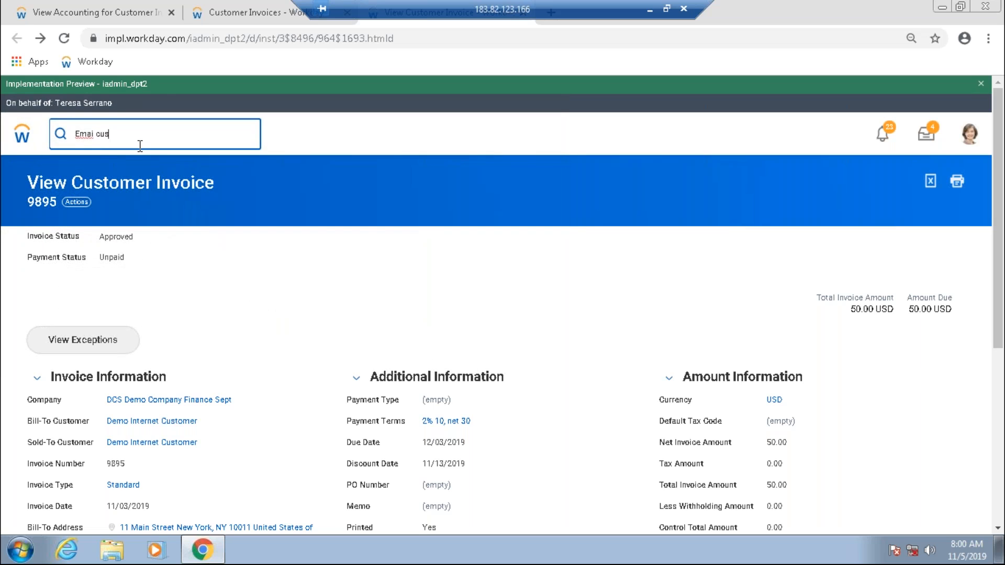
key(BackSpace)
key(BackSpace)
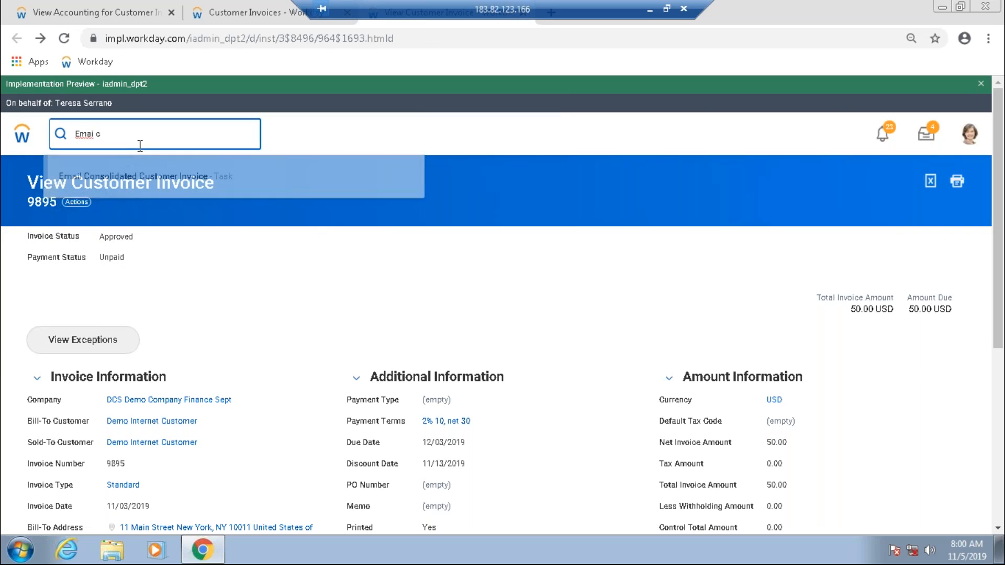
text(u)
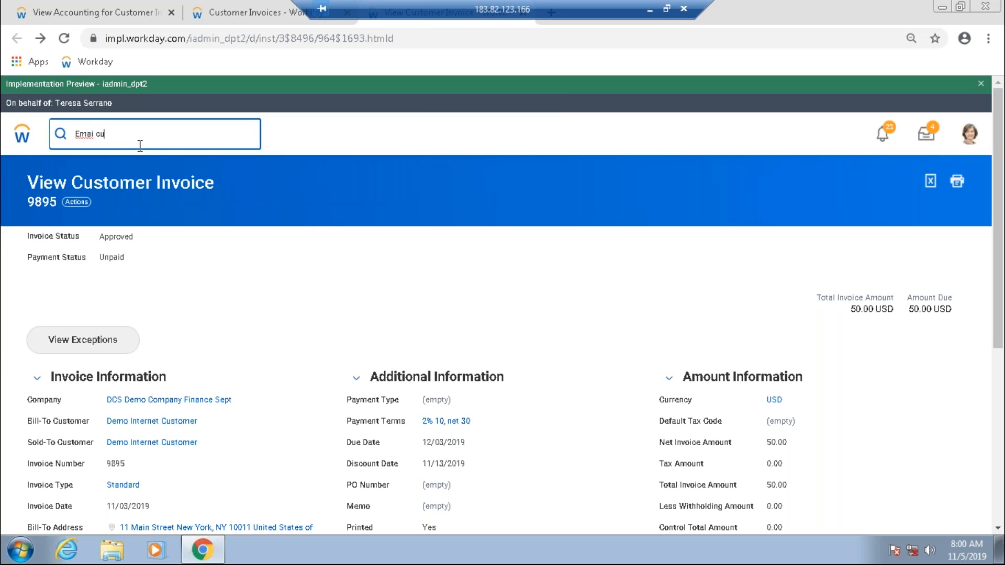
click(145, 185)
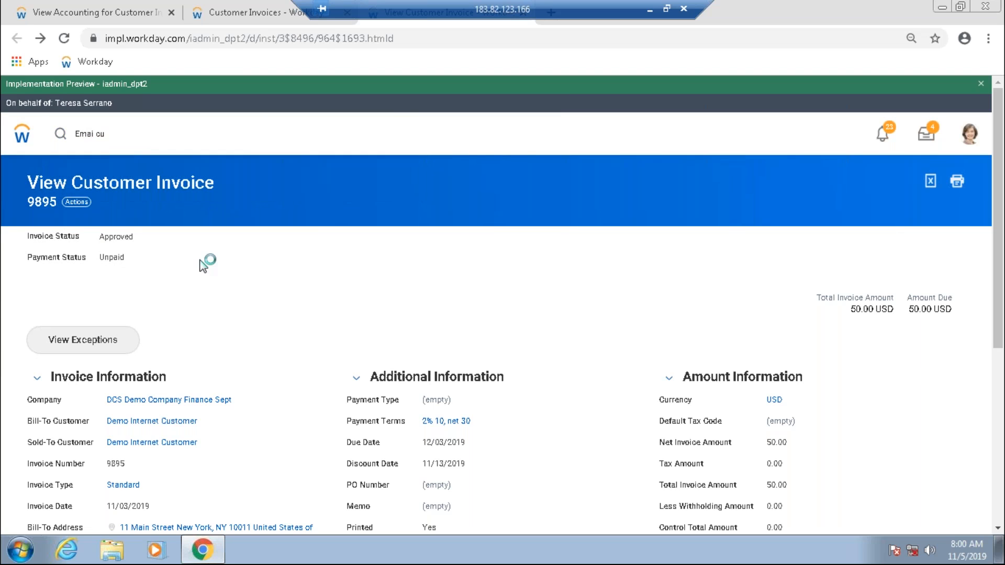
- Search the Consolidated Invoice Printing Run Group options for "demo" in the Email Consolidated Customer Invoice task
click(240, 242)
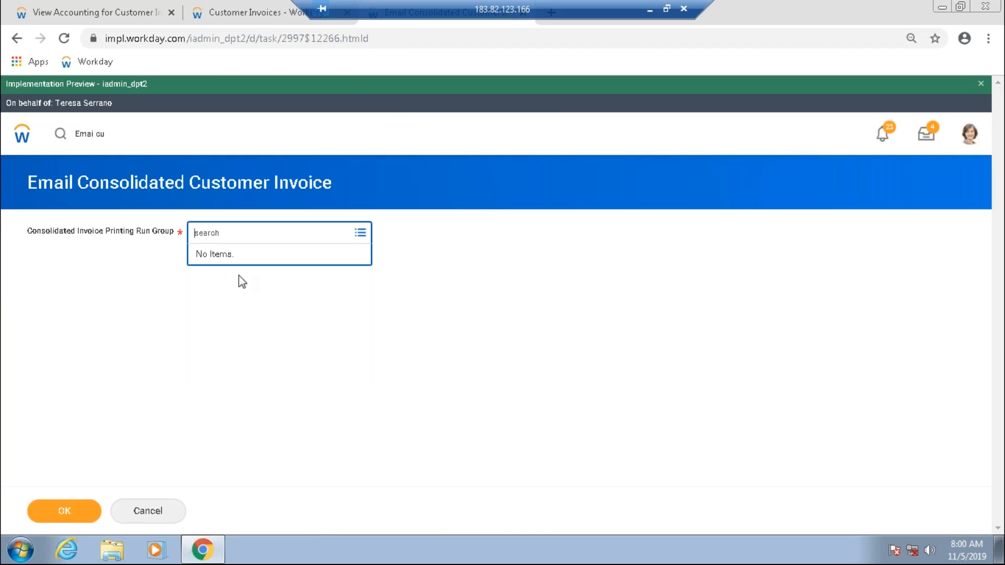
click(203, 281)
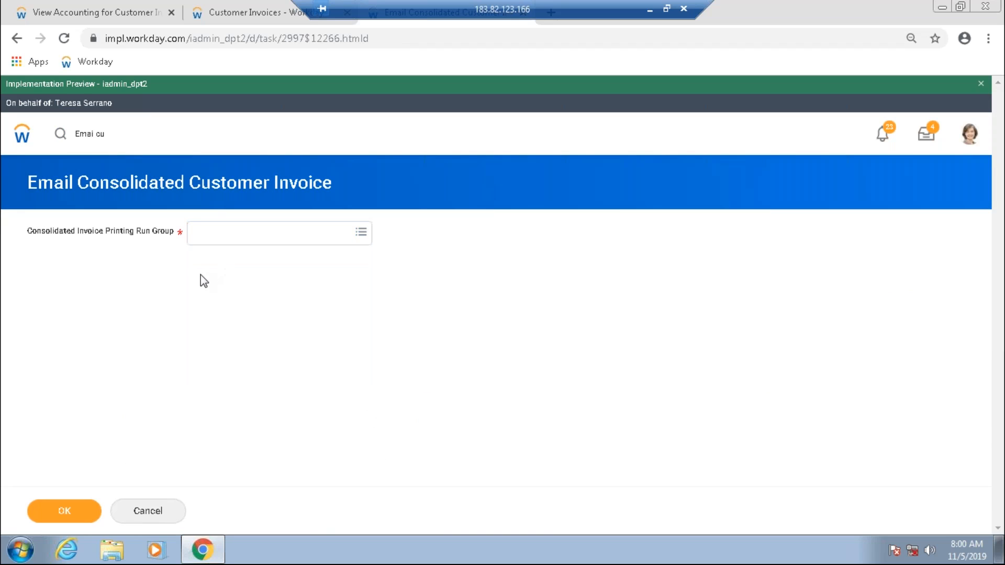
click(251, 232)
text(ded)
key(BackSpace)
text(mo)
key(Return)
click(147, 311)
- Review the retained earnings and accounting history in the posted accounting for customer invoice 9896
click(117, 9)
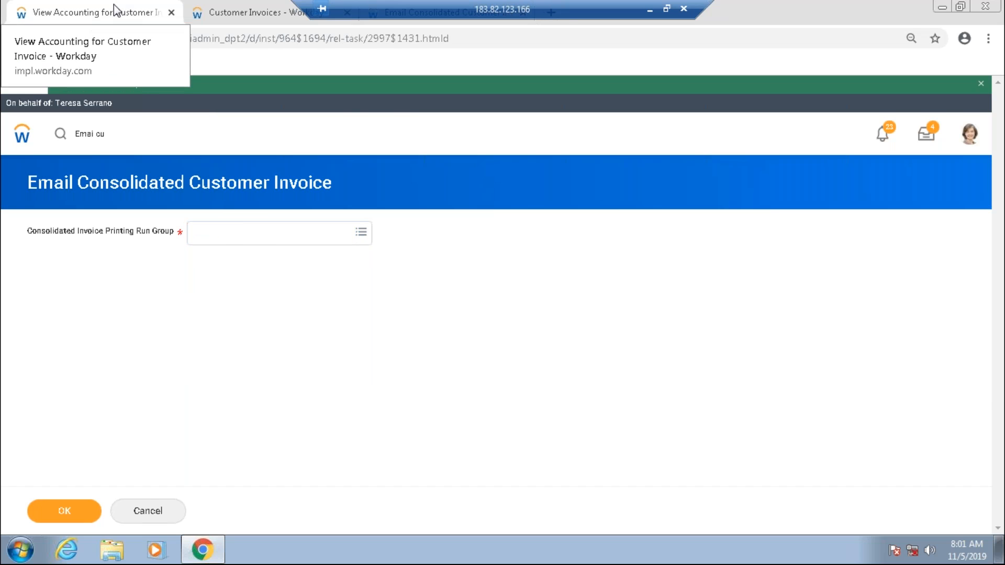
scroll(390, 415, down, 3)
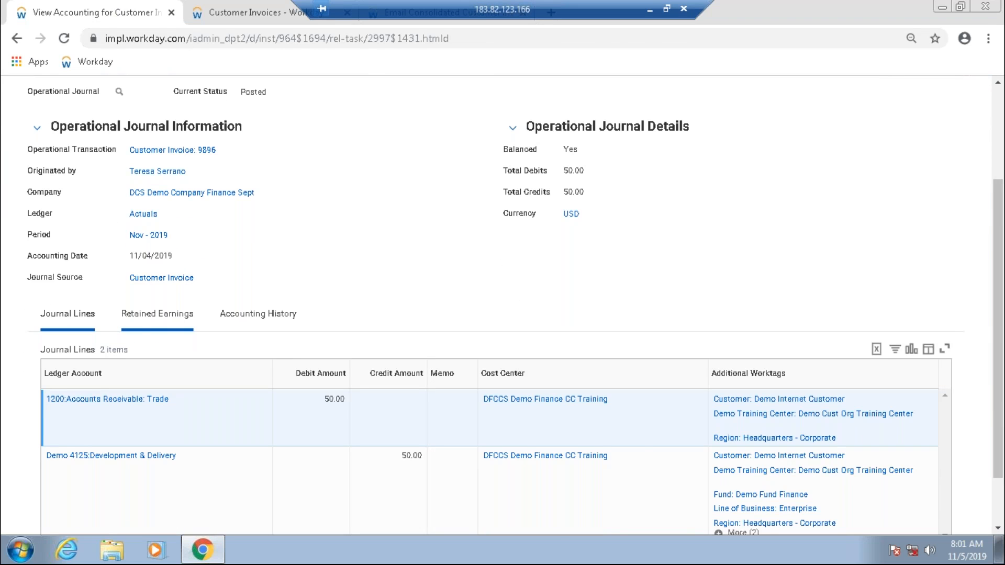
click(157, 313)
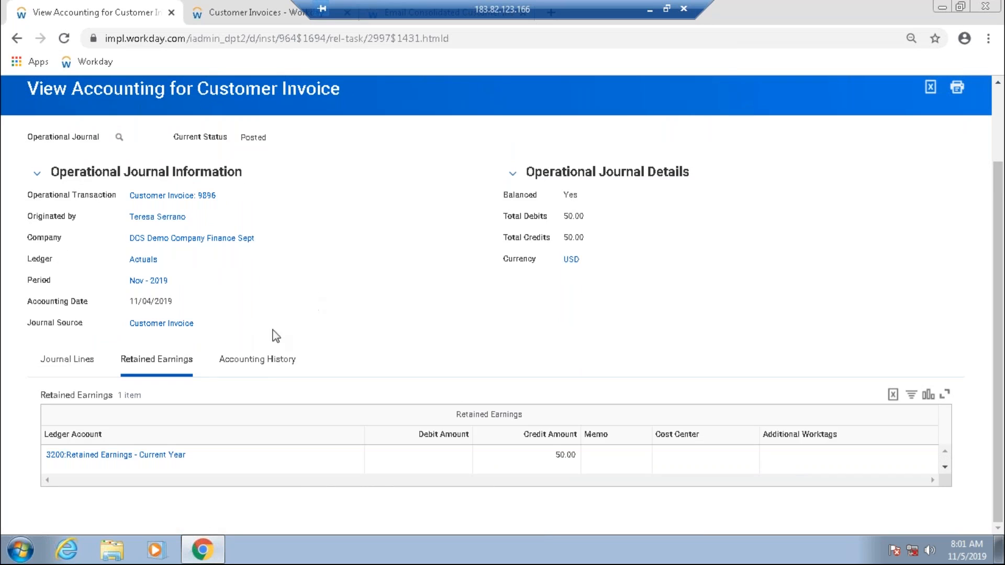
click(260, 371)
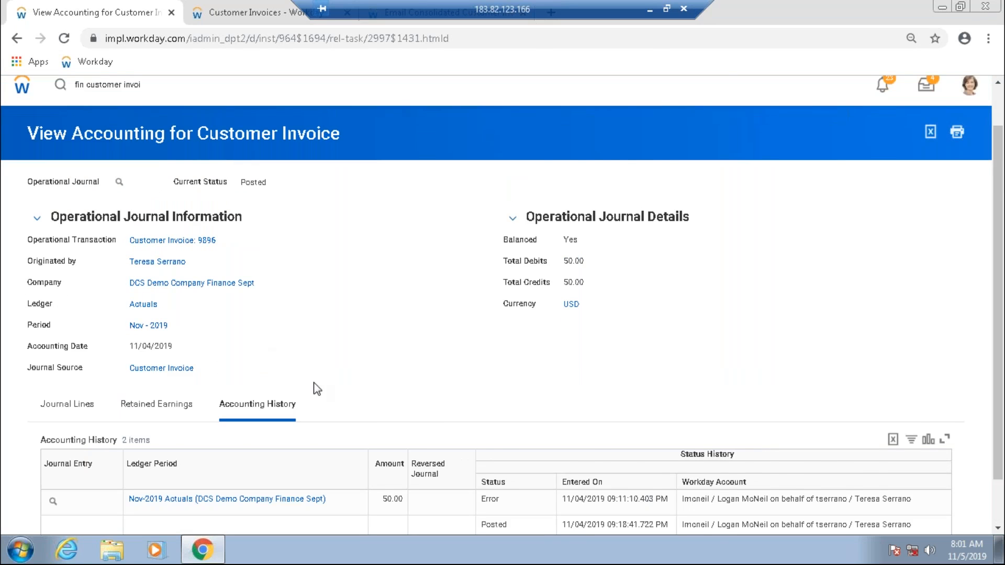
scroll(317, 389, down, 1)
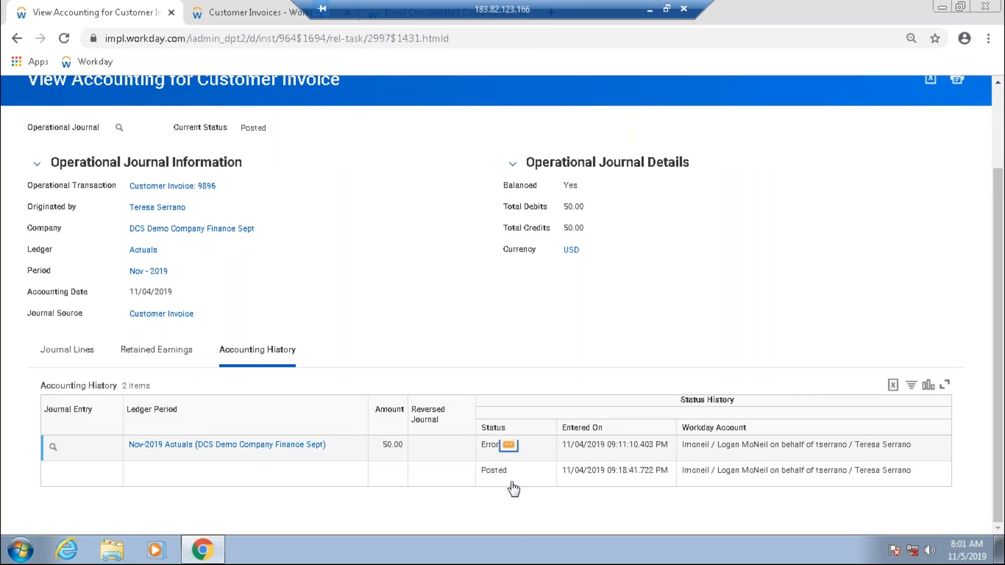
click(508, 445)
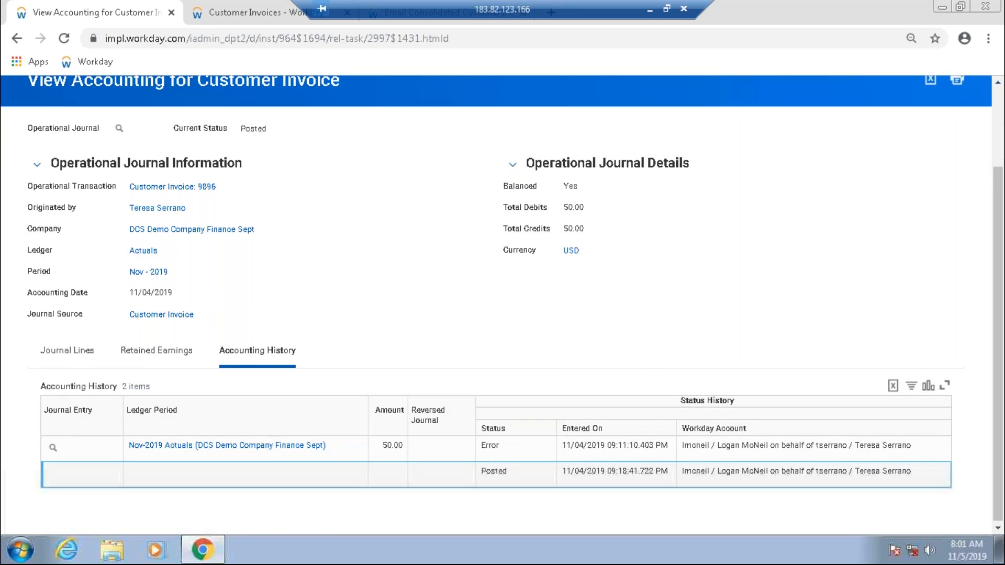
scroll(334, 335, up, 1)
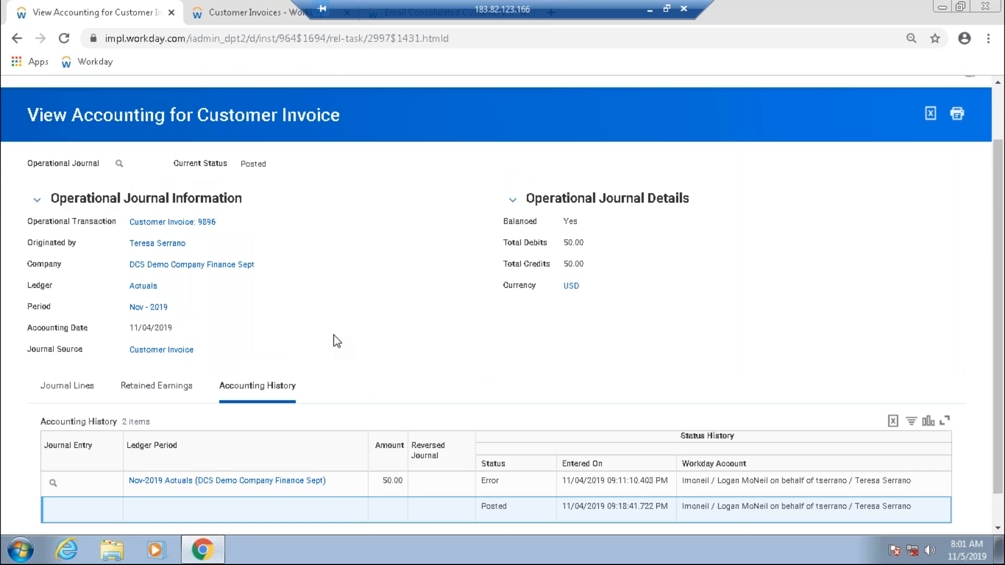
scroll(337, 341, up, 2)
- Examine the print run type, print status and delivery method of invoices 9895 and 9896 in the customer invoices printing run
click(241, 12)
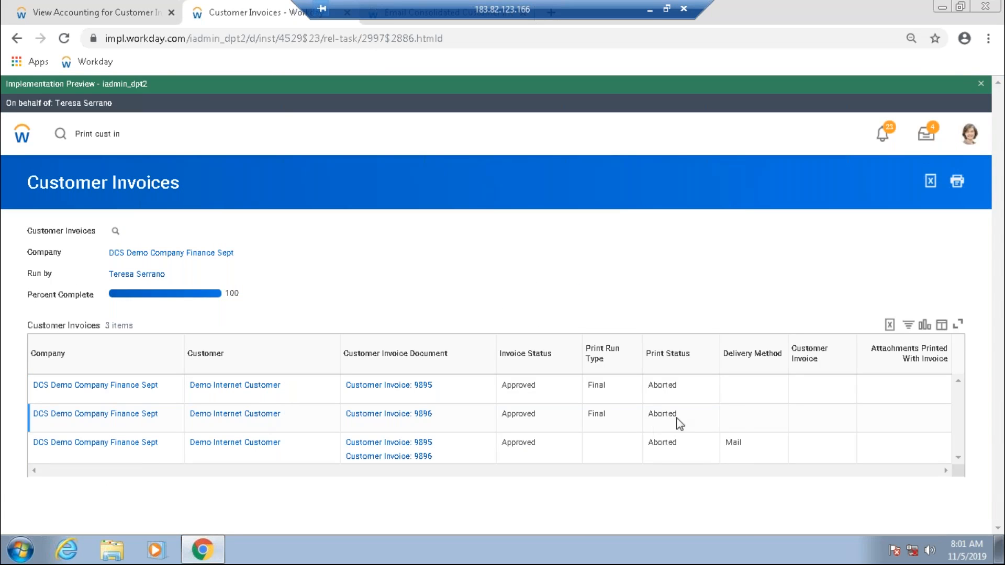
double_click(733, 445)
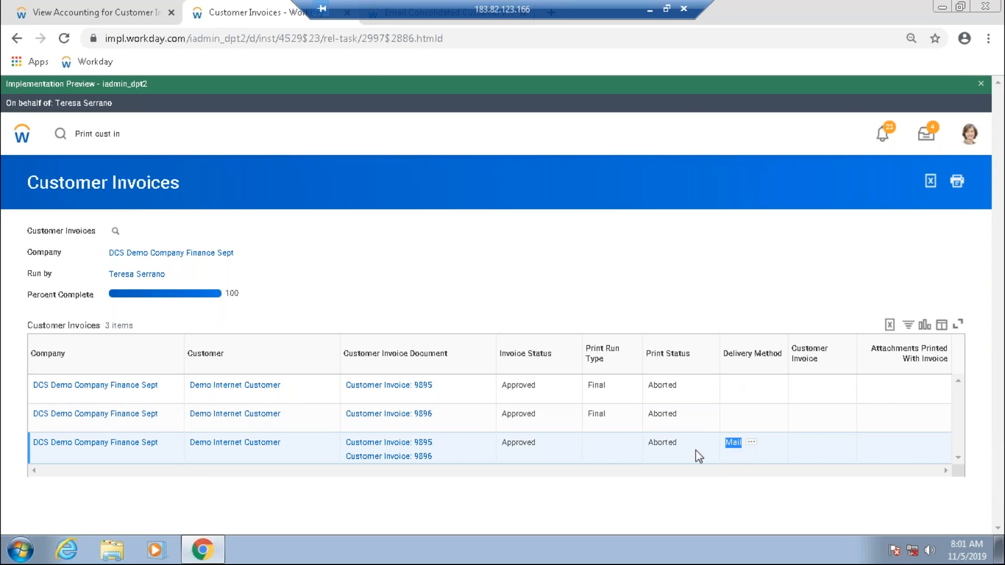
click(681, 454)
double_click(672, 456)
click(587, 449)
click(598, 425)
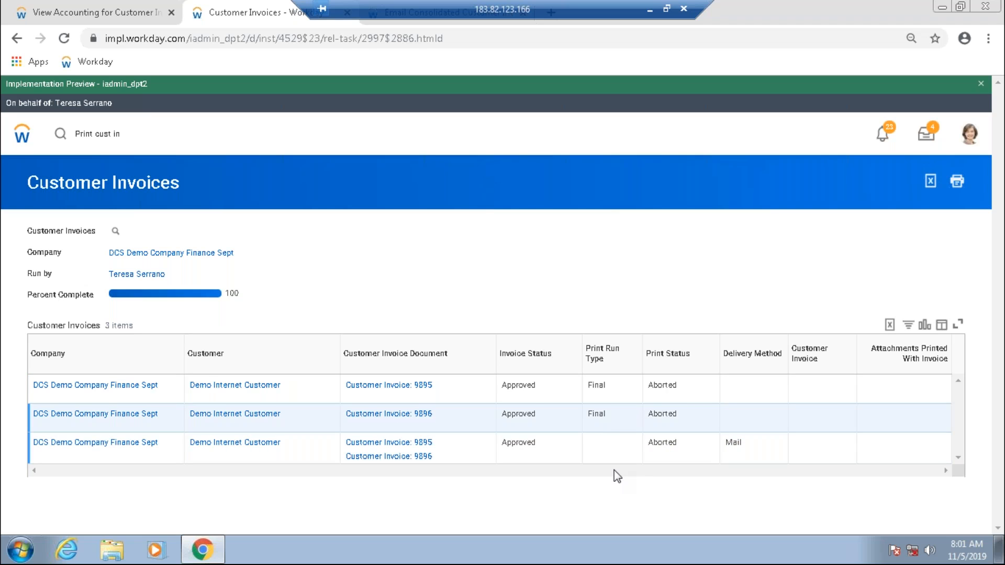
drag(608, 431, 612, 439)
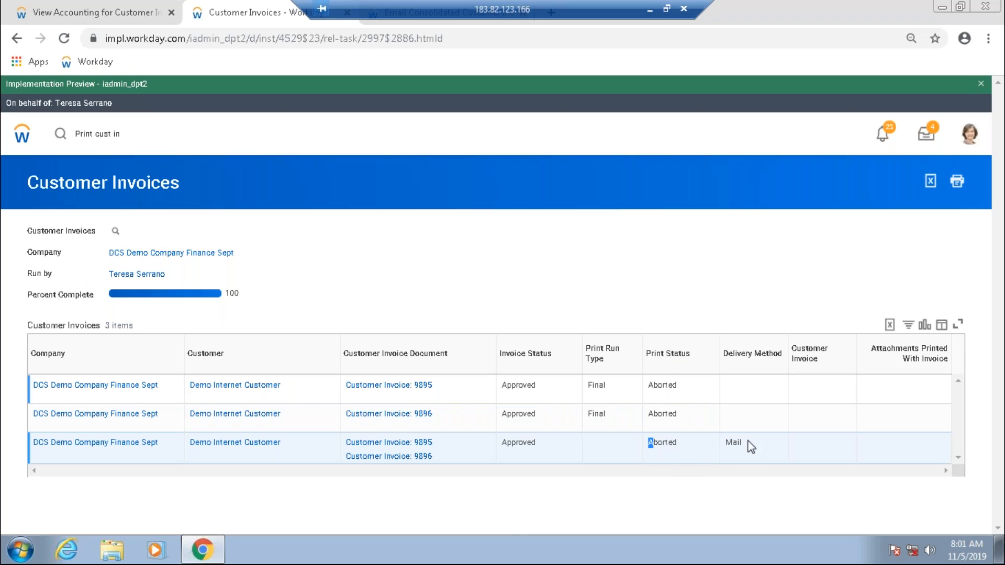
click(755, 461)
- Search for "Create cus ad" to find the Create Customer Invoice Adjustment task
click(123, 129)
key(ctrl+a)
key(BackSpace)
text(Crea)
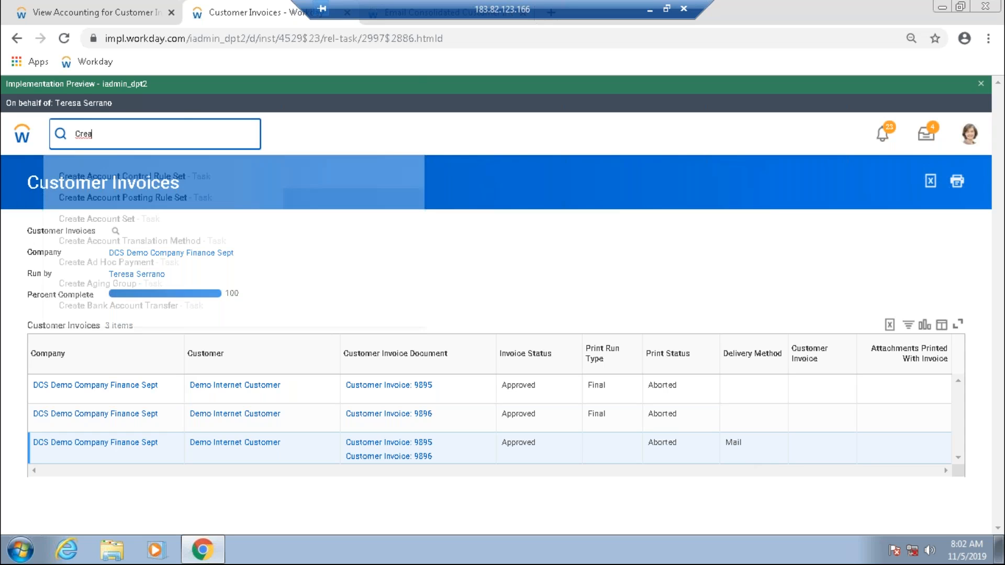
key(BackSpace)
key(BackSpace)
key(BackSpace)
key(BackSpace)
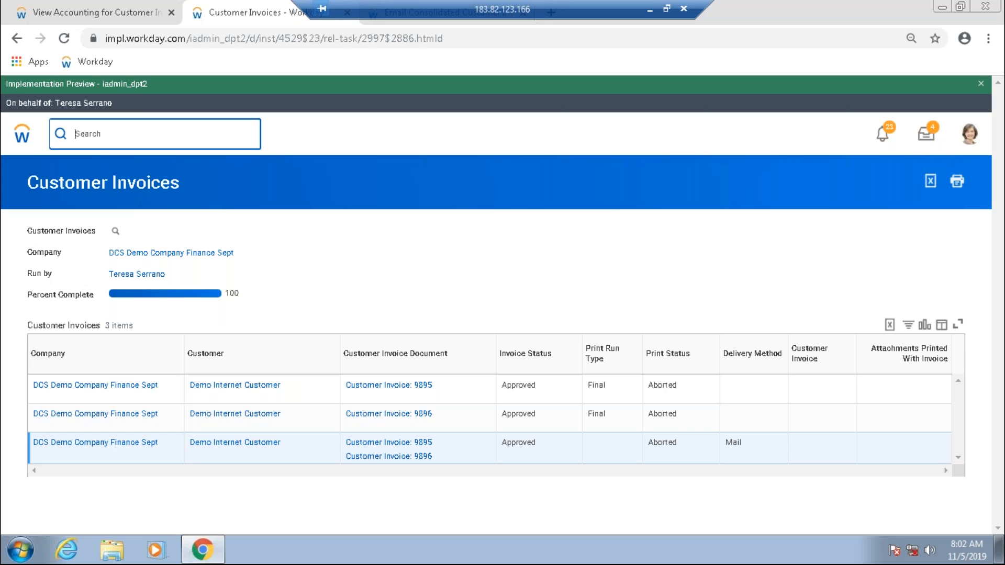
text(Create cus)
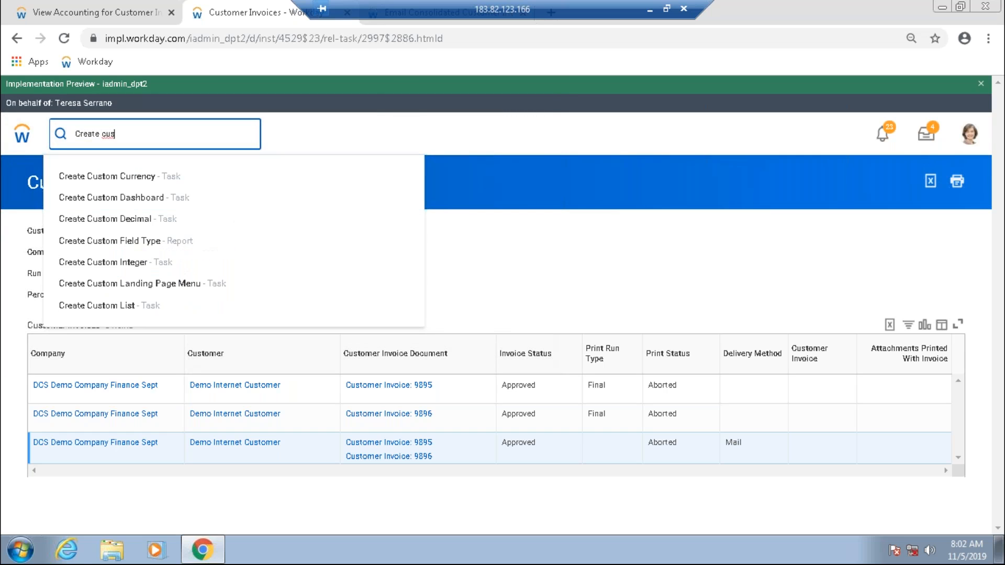
text( ad)
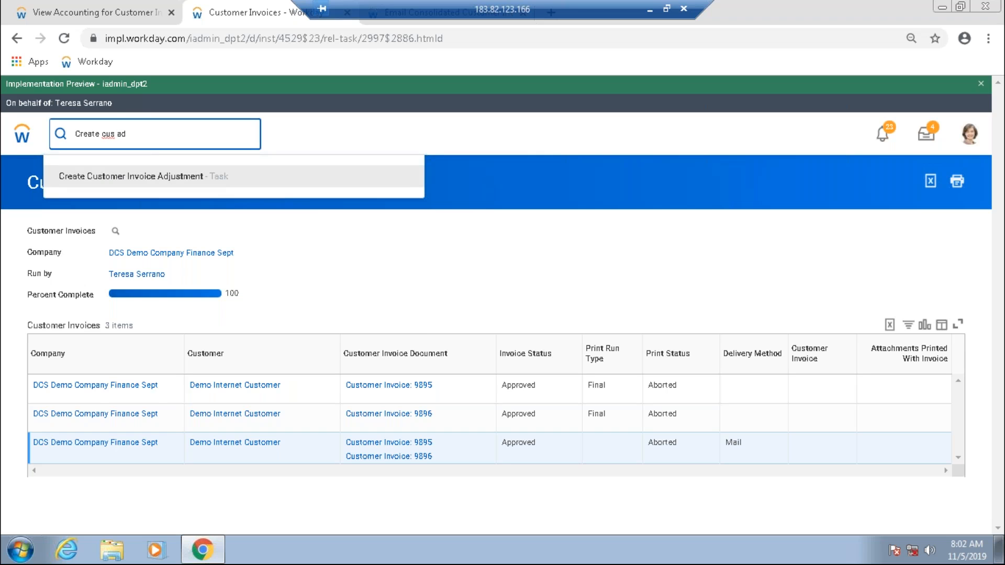
- Look through the customer invoice actions available for invoice 9896 from its accounting view
click(84, 12)
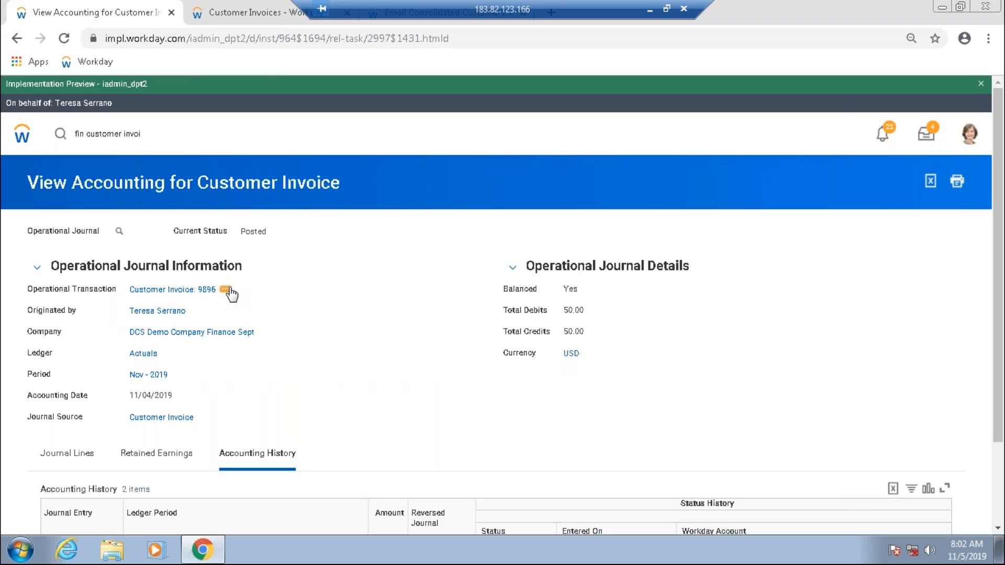
click(227, 290)
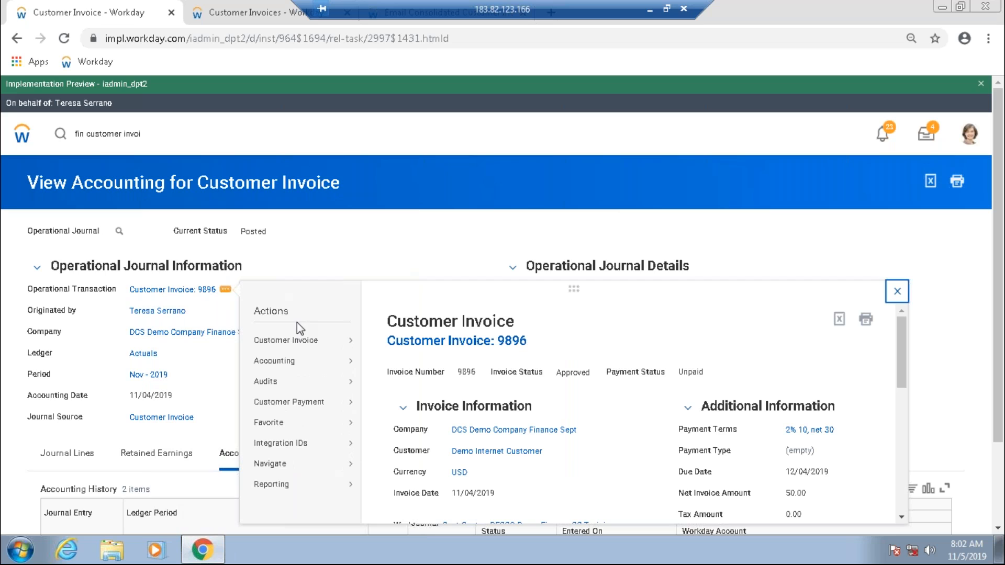
mouse_move(314, 340)
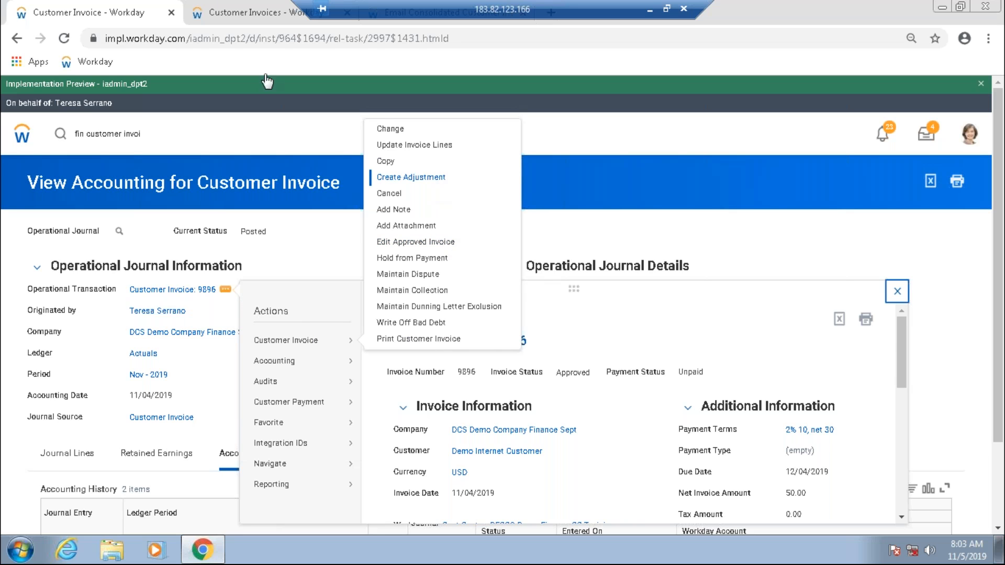
- Open the standalone Create Customer Invoice Adjustment task and review the fields of its blank form
click(218, 2)
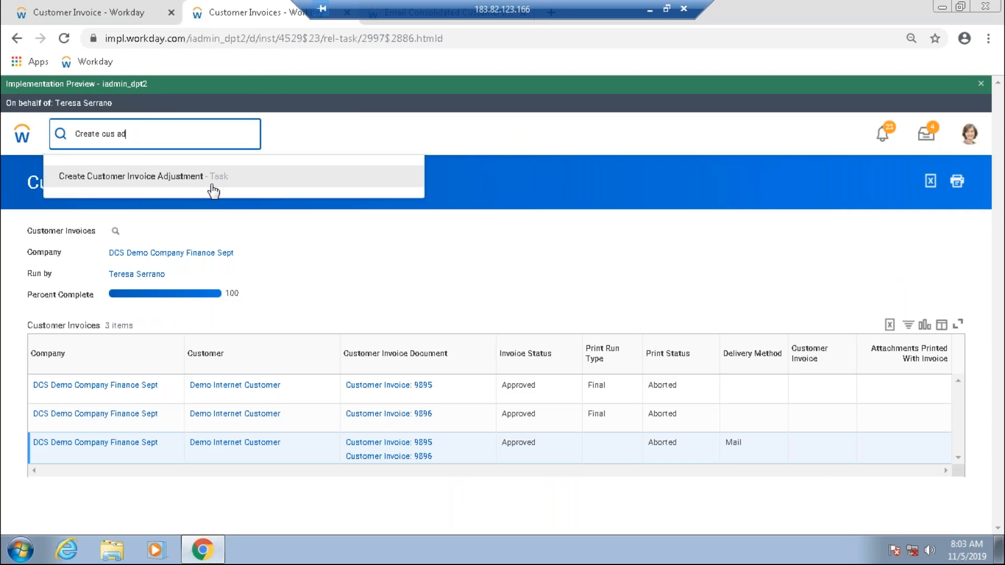
click(191, 175)
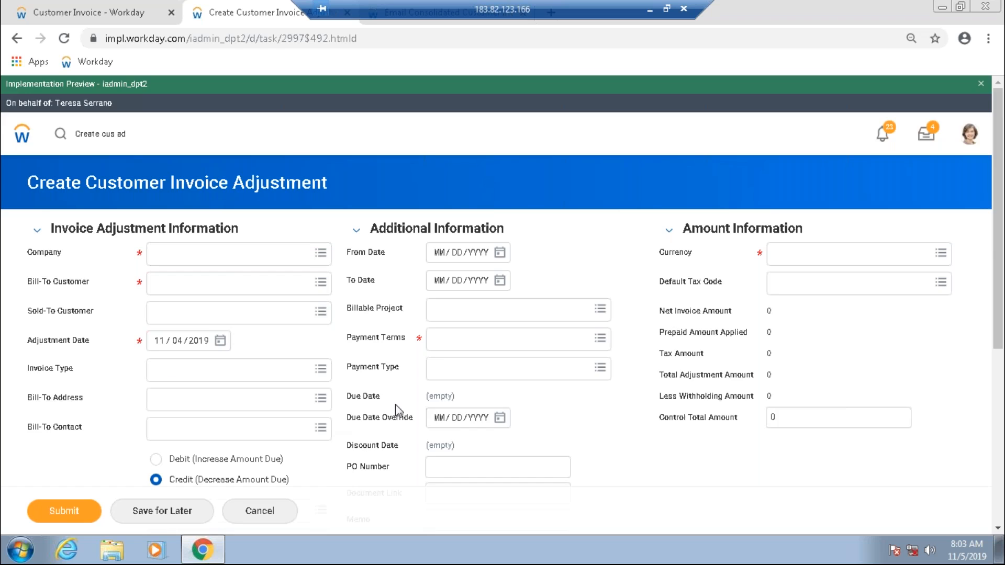
scroll(397, 411, down, 1)
scroll(396, 411, down, 5)
scroll(398, 410, up, 6)
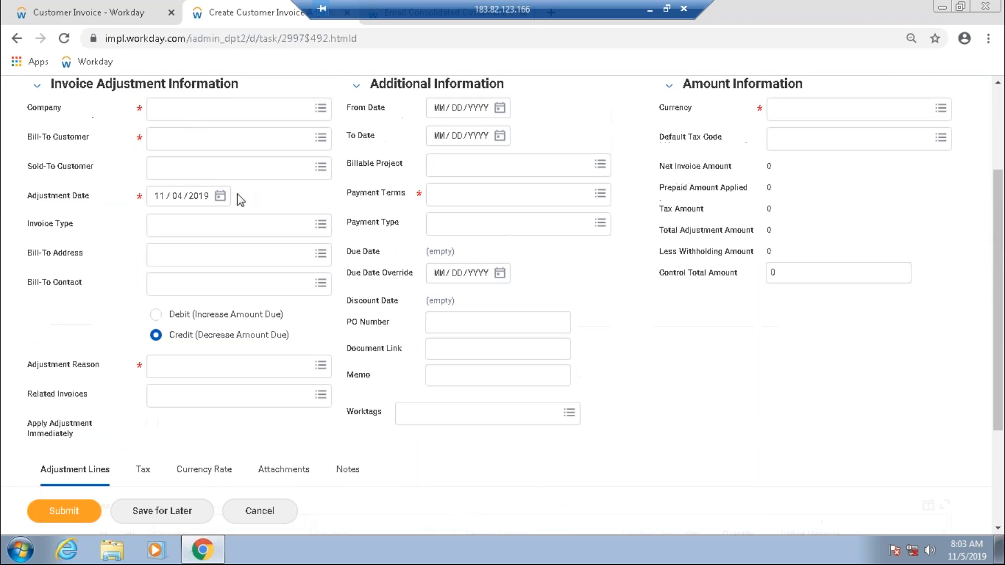
- Start a credit adjustment from customer invoice 9896 with the adjustment reason Damaged Goods, copying all invoice lines
click(83, 12)
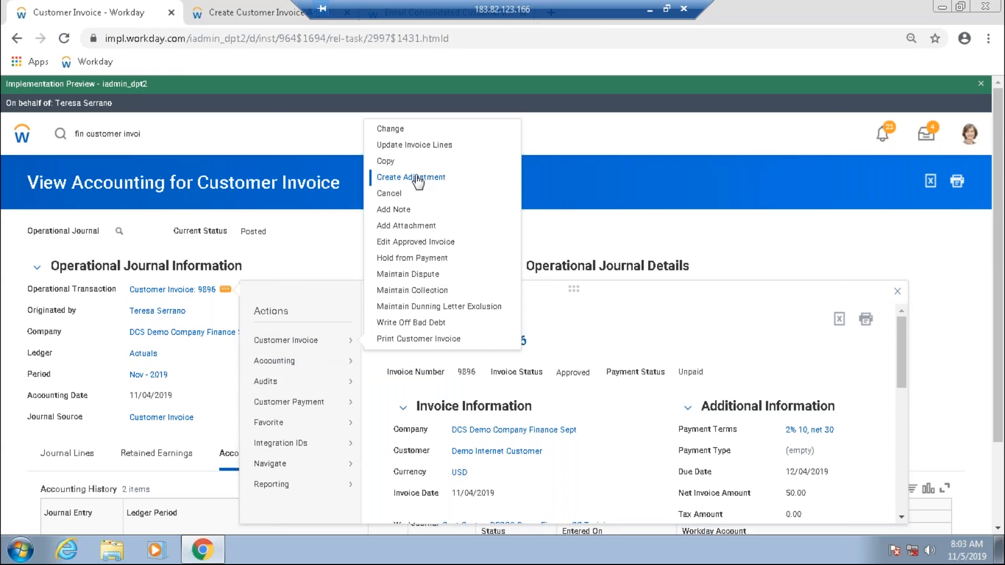
click(414, 177)
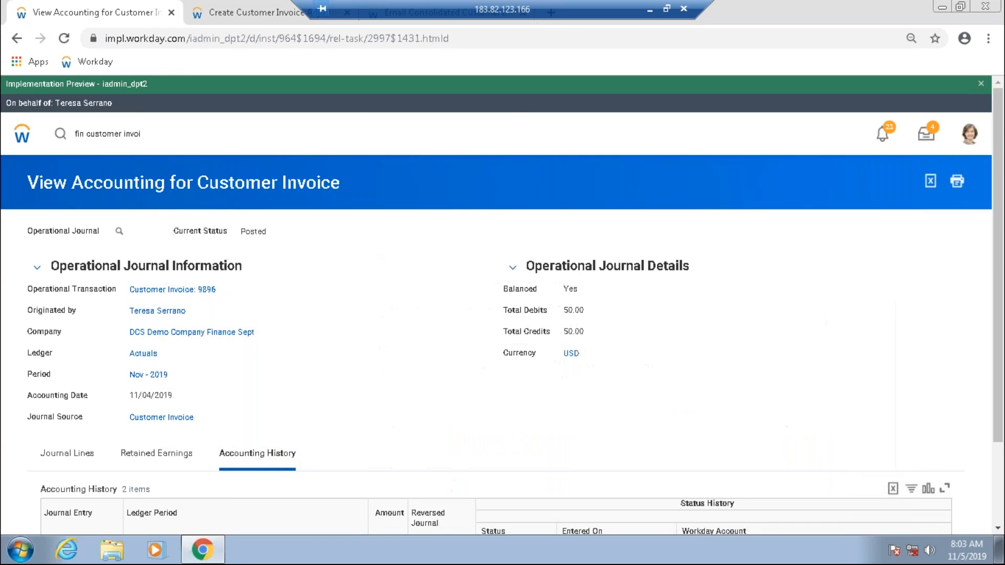
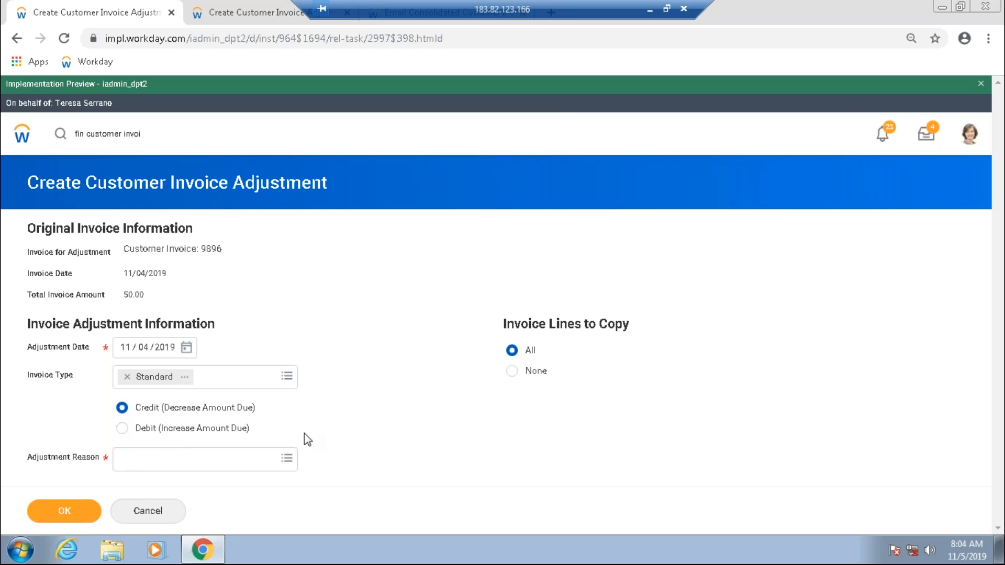
click(229, 462)
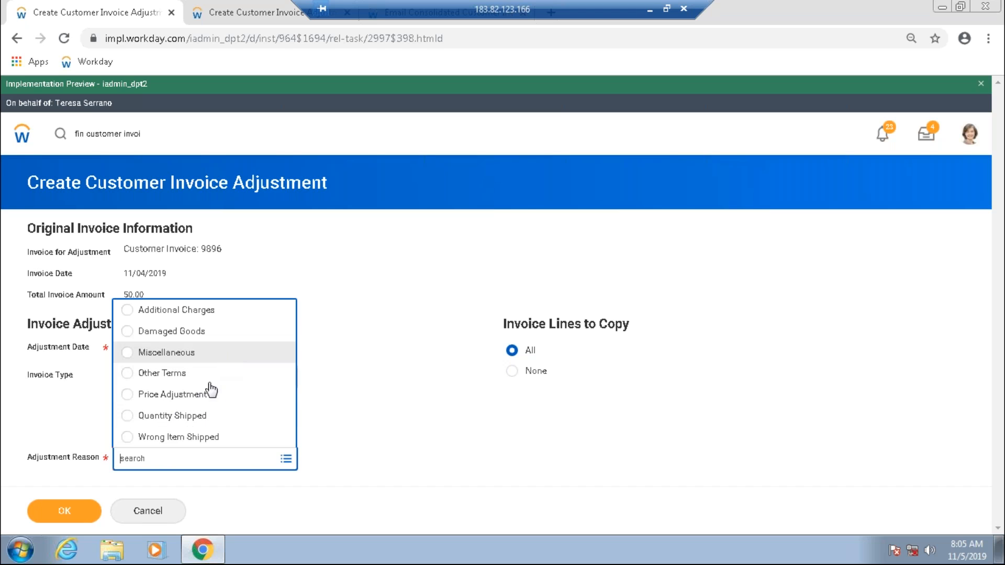
click(137, 335)
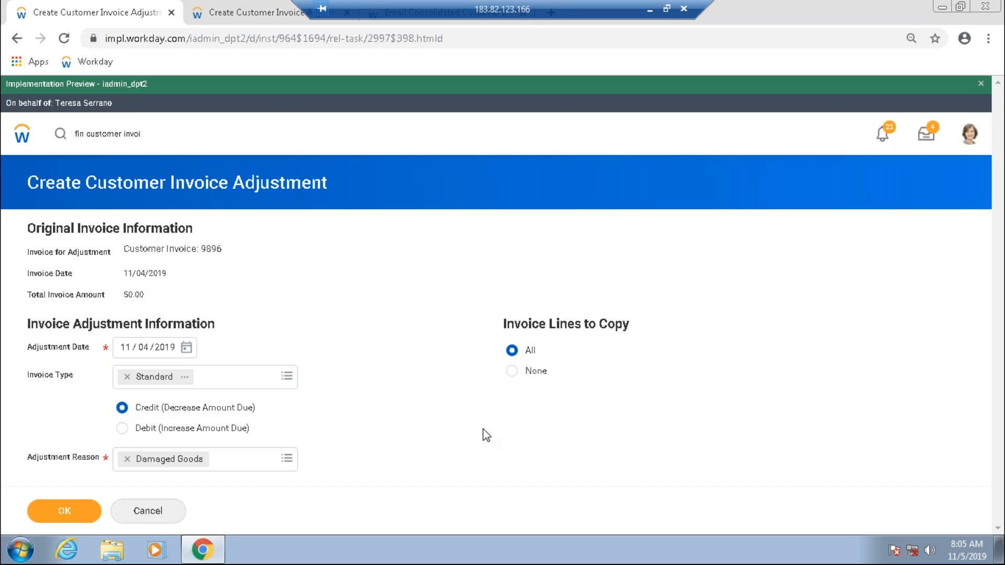
click(94, 510)
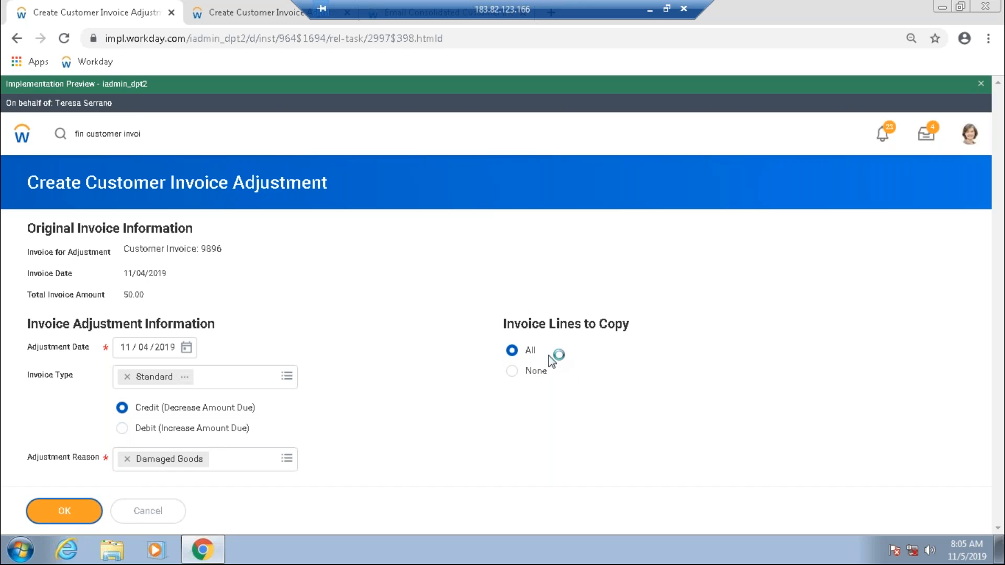
- Review the credit adjustment's populated invoice information, amounts, worktags and adjustment lines
scroll(560, 317, down, 1)
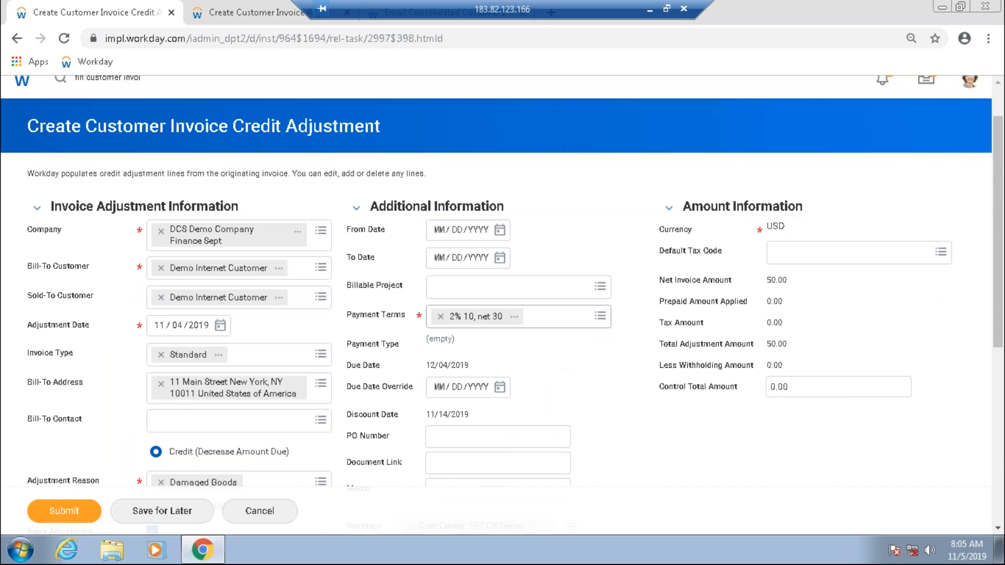
scroll(561, 317, down, 6)
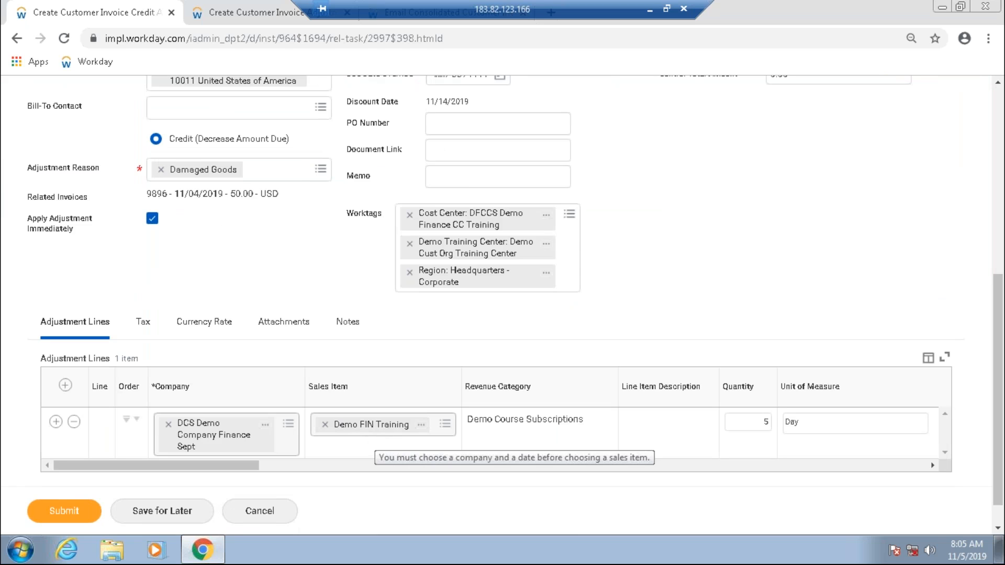
drag(230, 465, 83, 470)
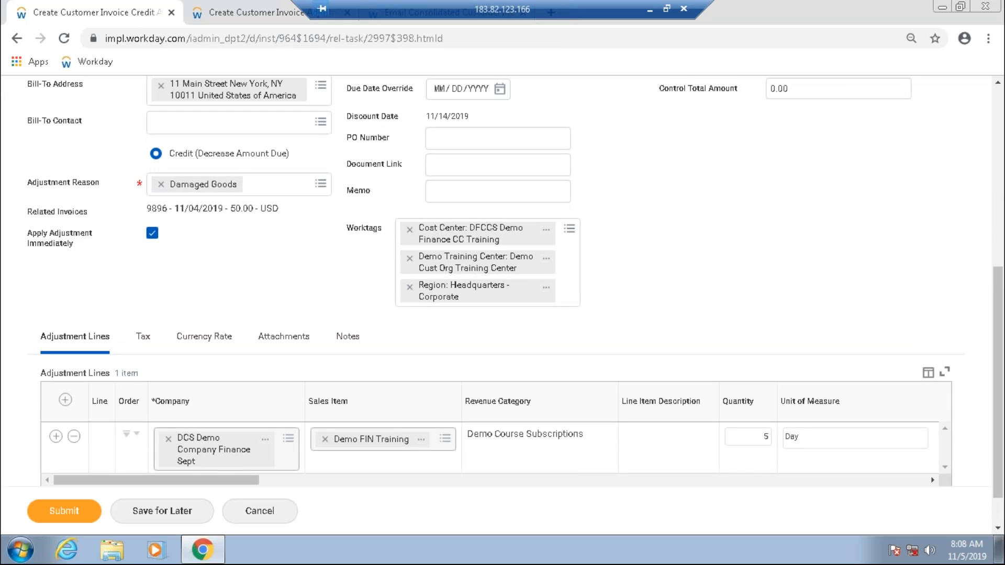
scroll(502, 283, up, 4)
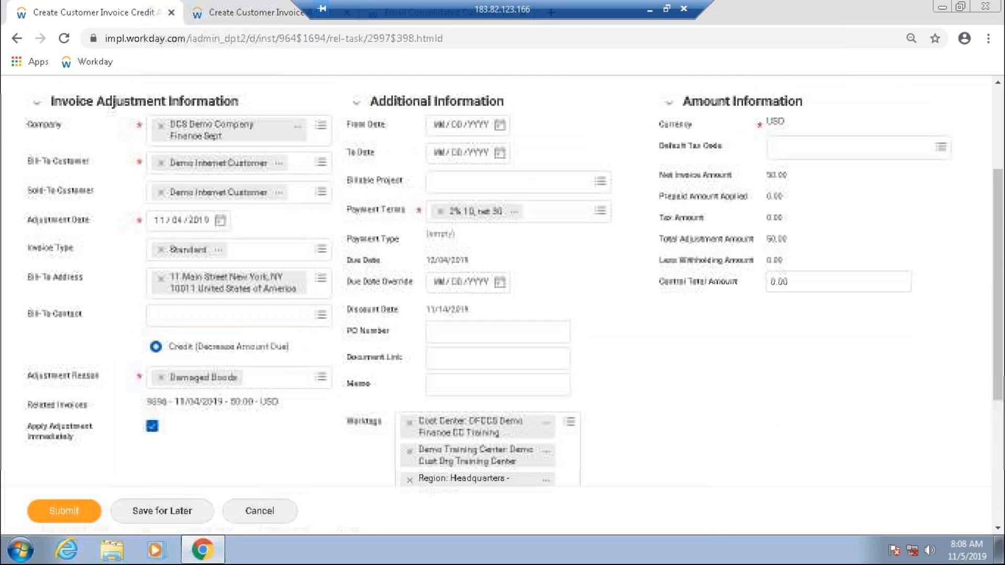
scroll(503, 282, up, 2)
scroll(502, 282, down, 2)
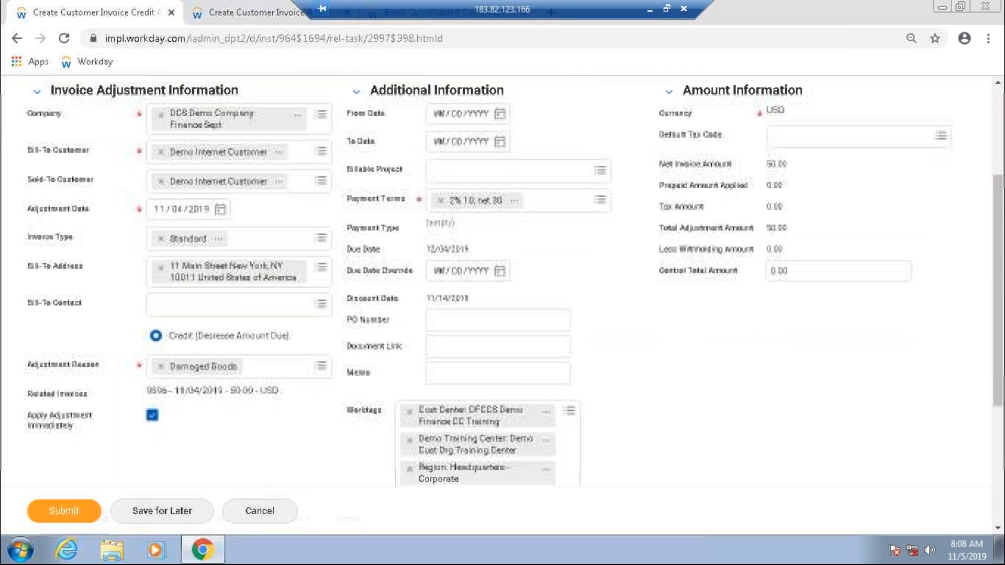
scroll(502, 283, down, 2)
scroll(502, 283, up, 3)
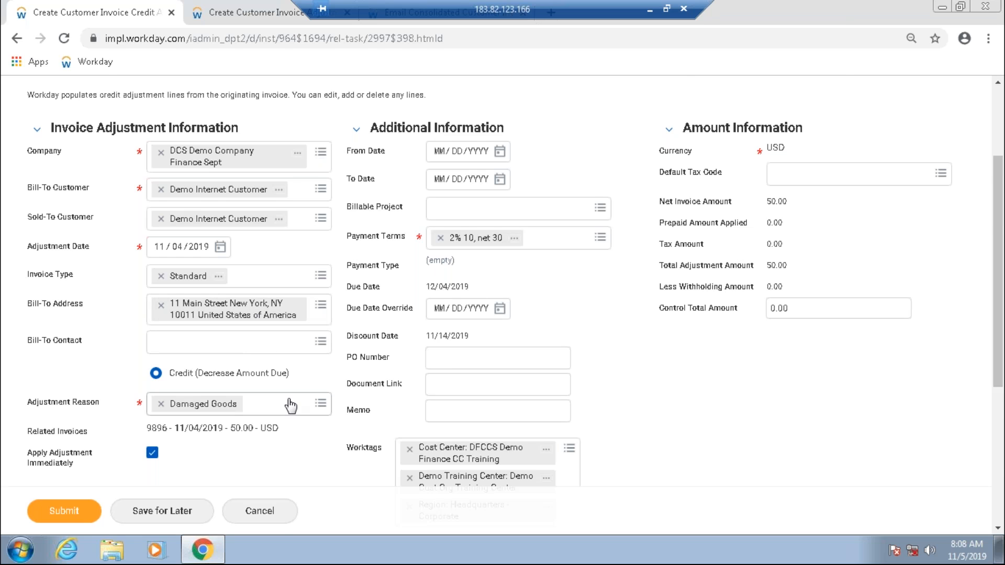
- Set the extended amount of the Demo FIN Training adjustment line to 45.00 and submit the credit adjustment
scroll(291, 405, down, 5)
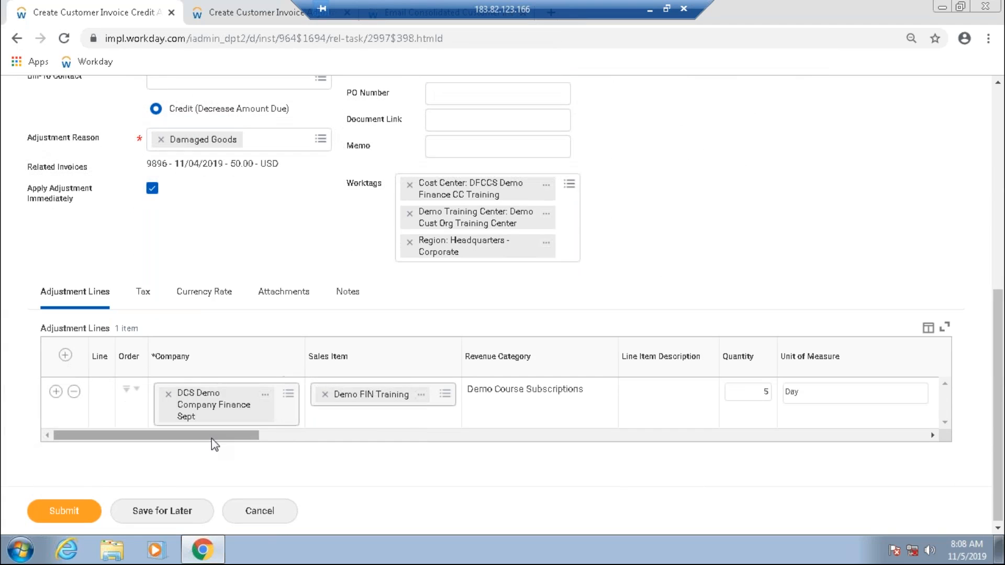
drag(211, 435, 435, 441)
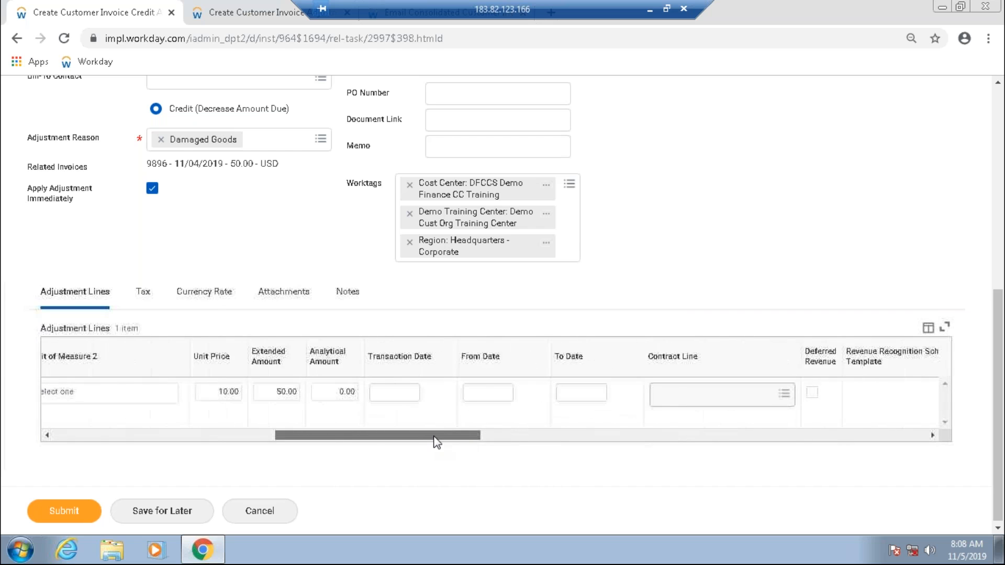
click(285, 391)
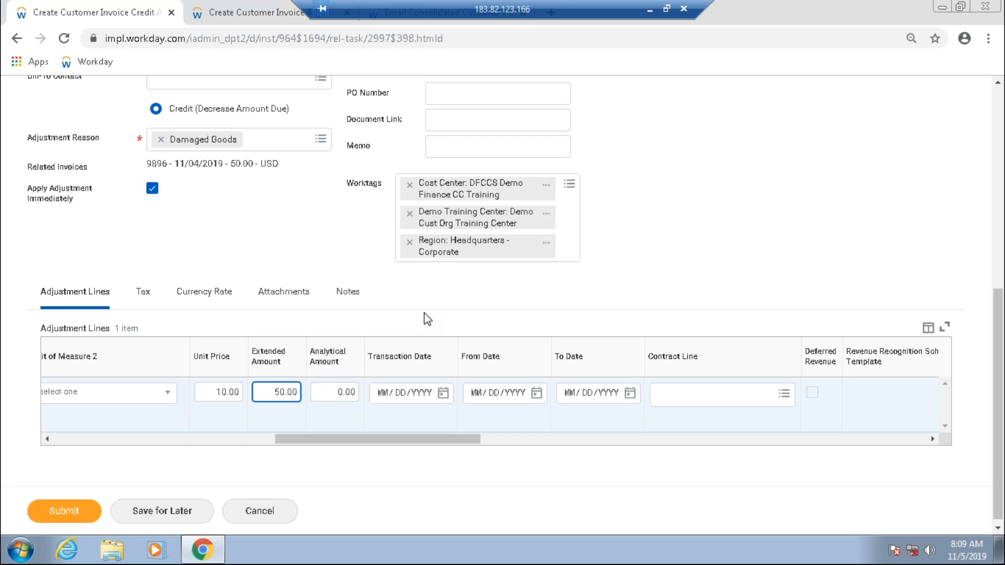
scroll(425, 314, up, 1)
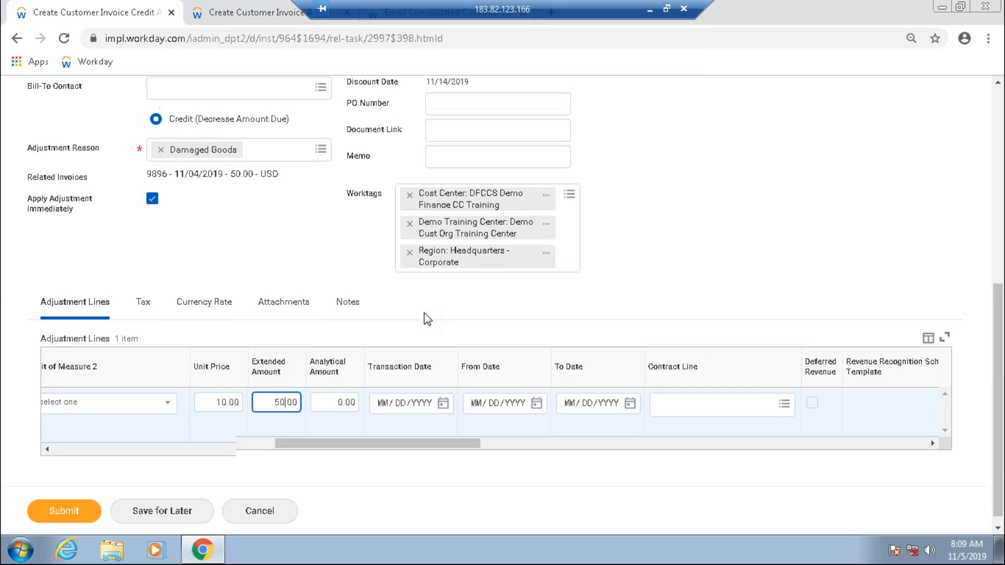
scroll(424, 312, up, 5)
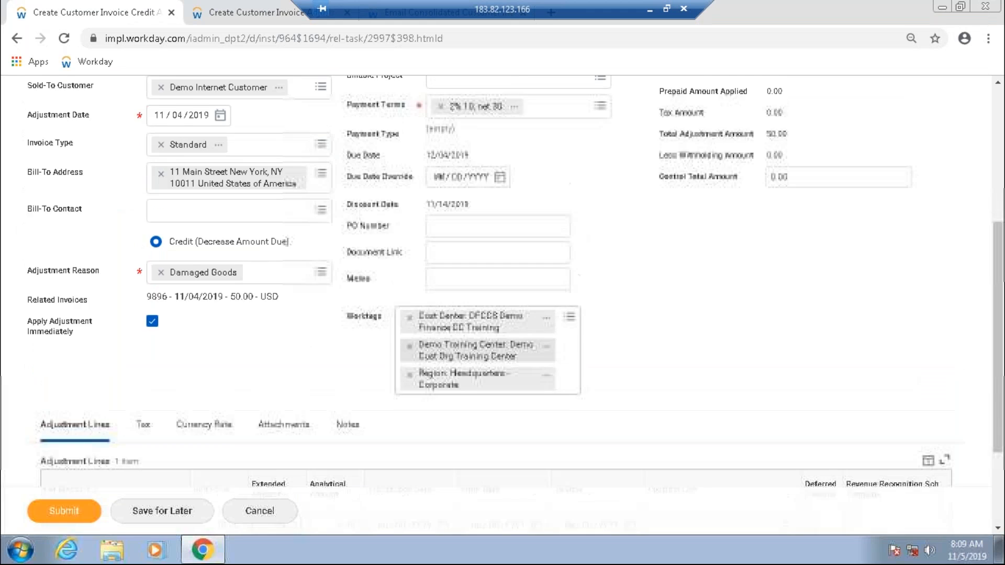
scroll(378, 455, up, 1)
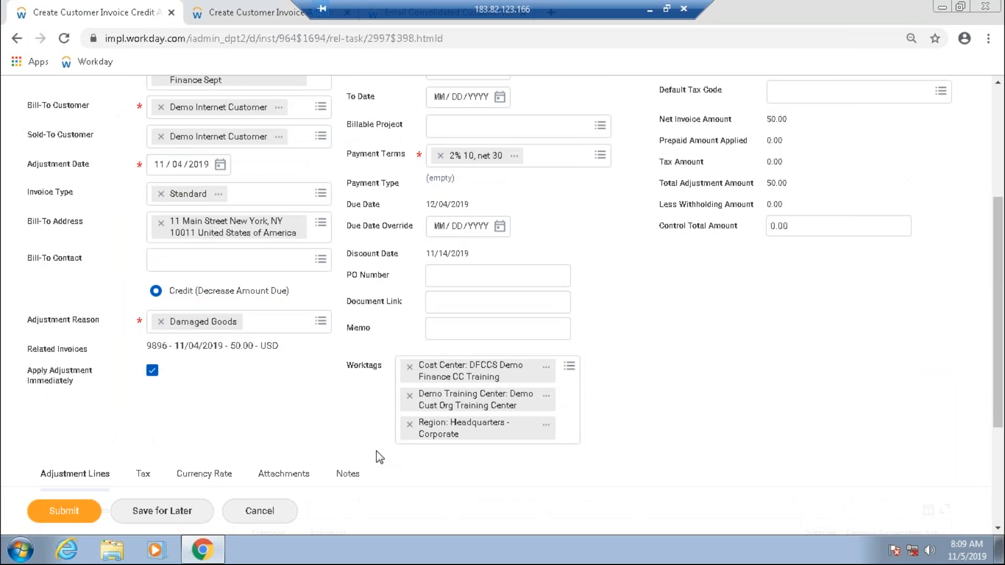
scroll(380, 456, down, 3)
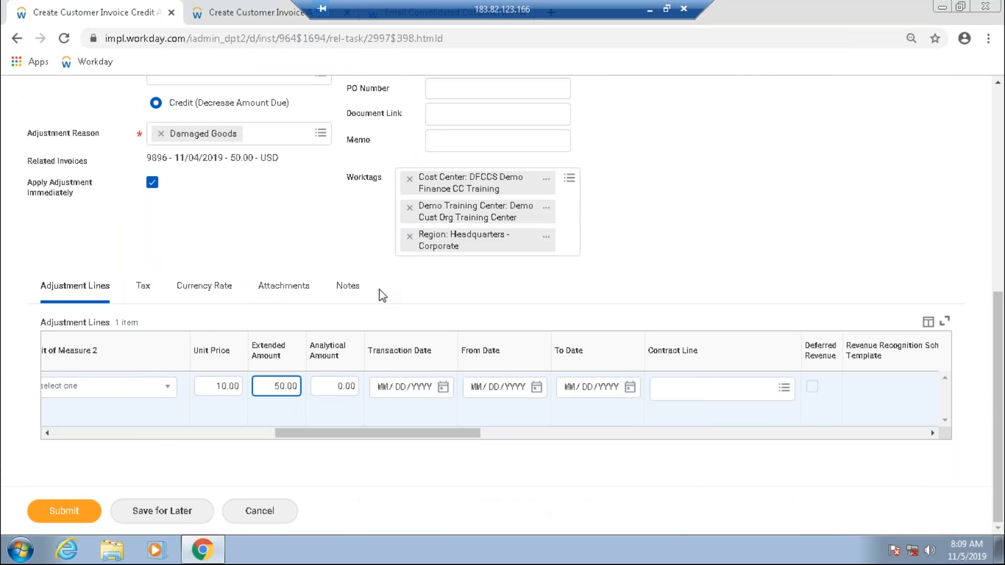
scroll(383, 295, up, 2)
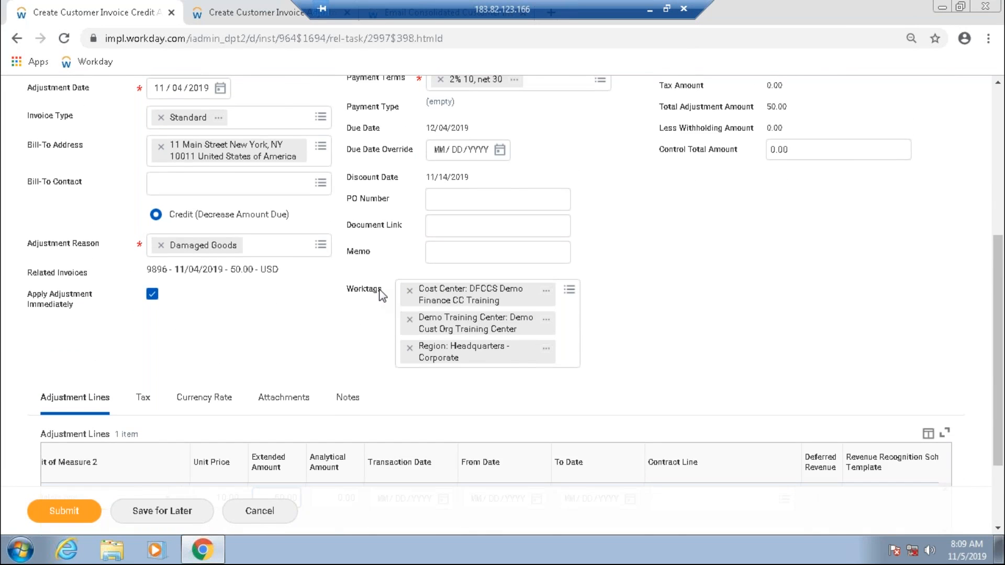
scroll(380, 295, up, 1)
scroll(380, 295, up, 2)
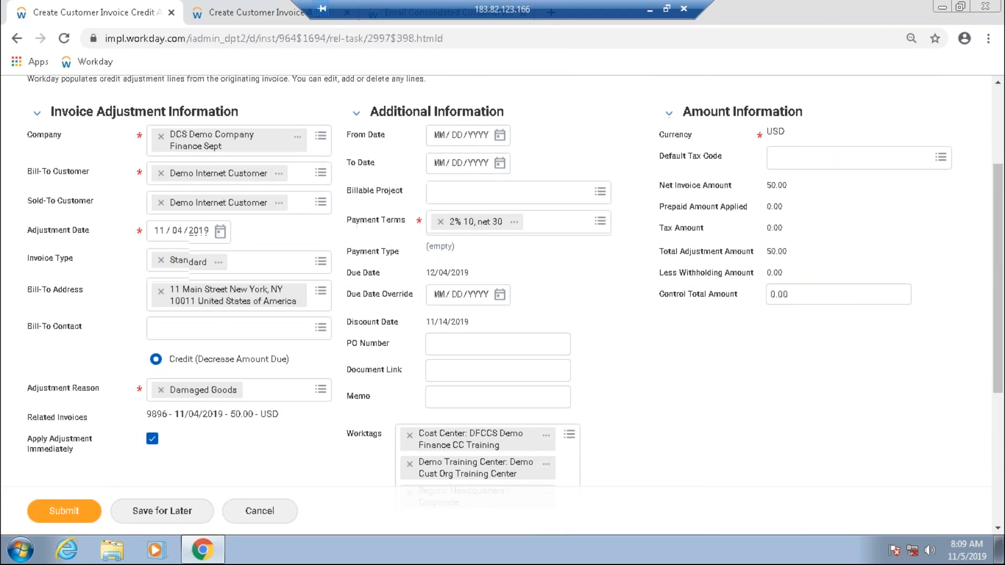
scroll(283, 410, down, 2)
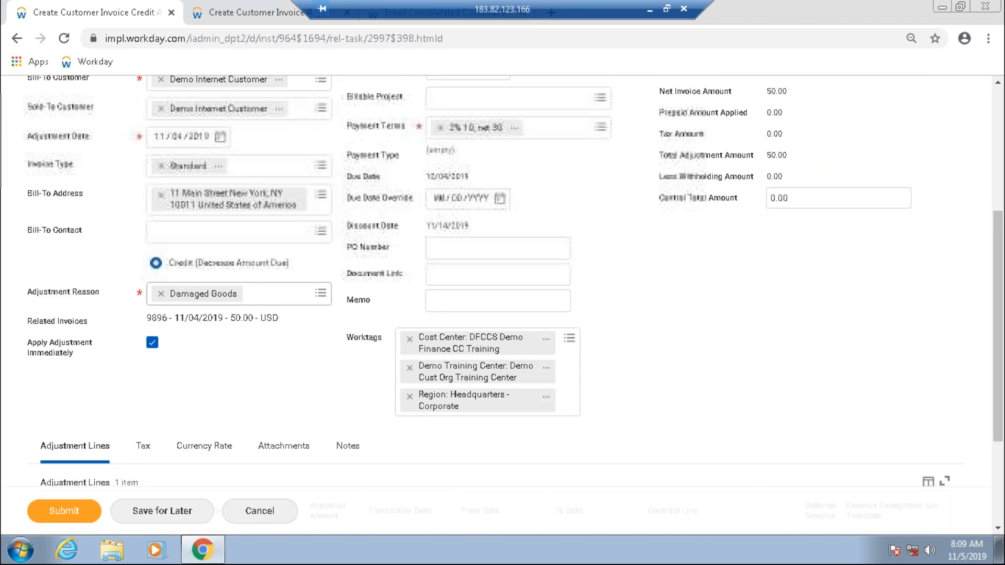
scroll(197, 176, down, 3)
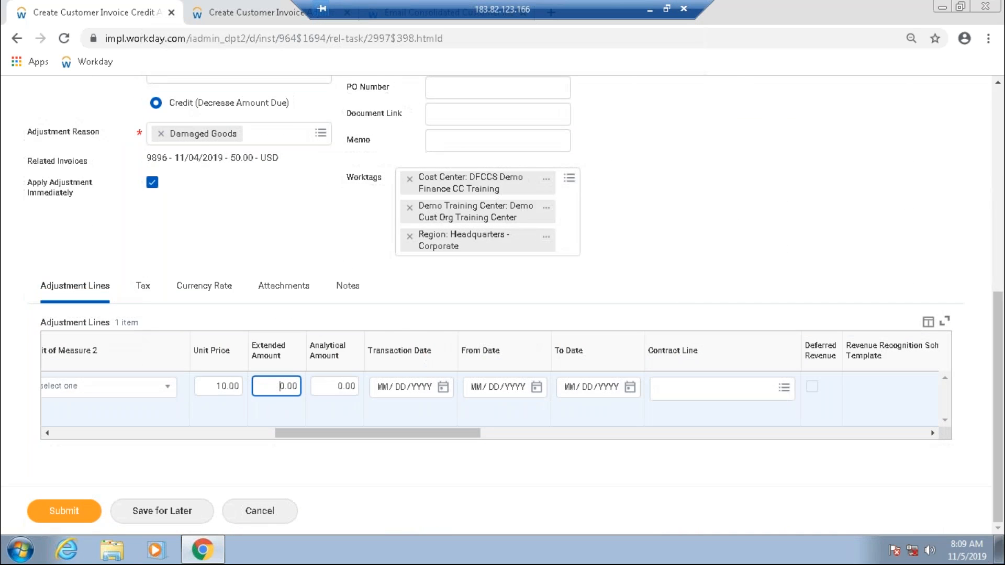
key(shift+Right)
text(45)
click(291, 438)
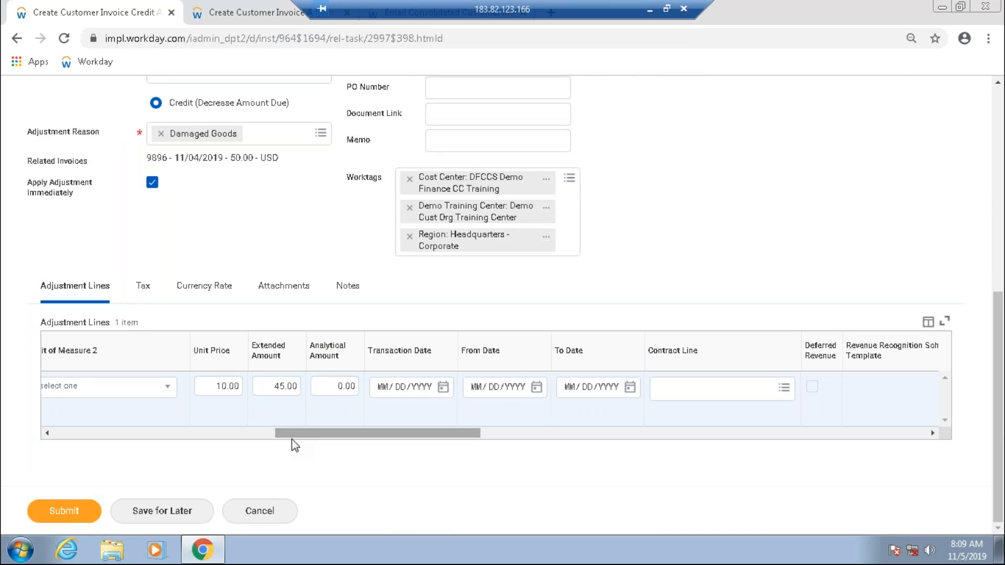
click(92, 516)
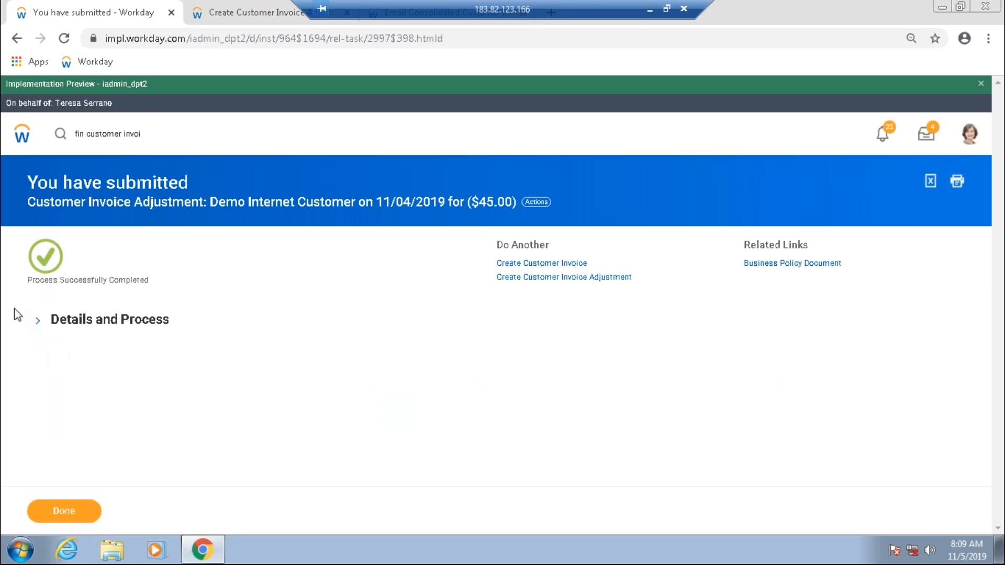
- Expand the submitted adjustment's details and process, and view the accounting for the customer invoice adjustment
click(43, 319)
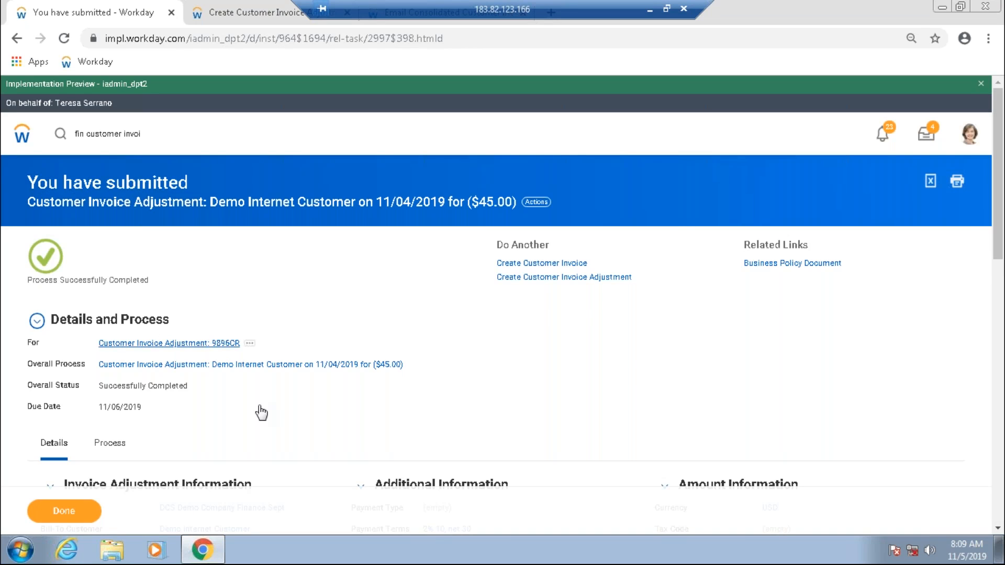
scroll(496, 335, down, 1)
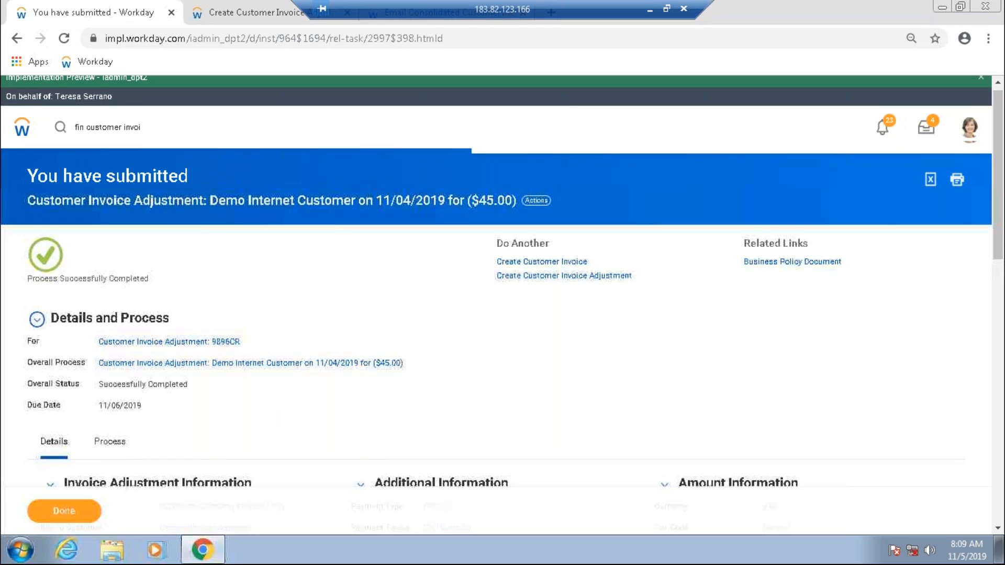
scroll(251, 157, down, 3)
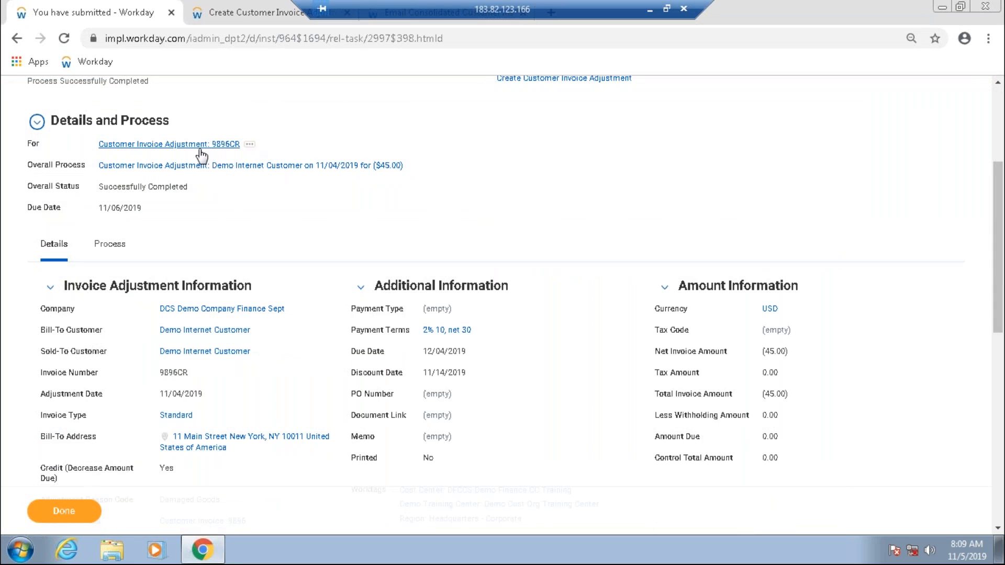
click(250, 146)
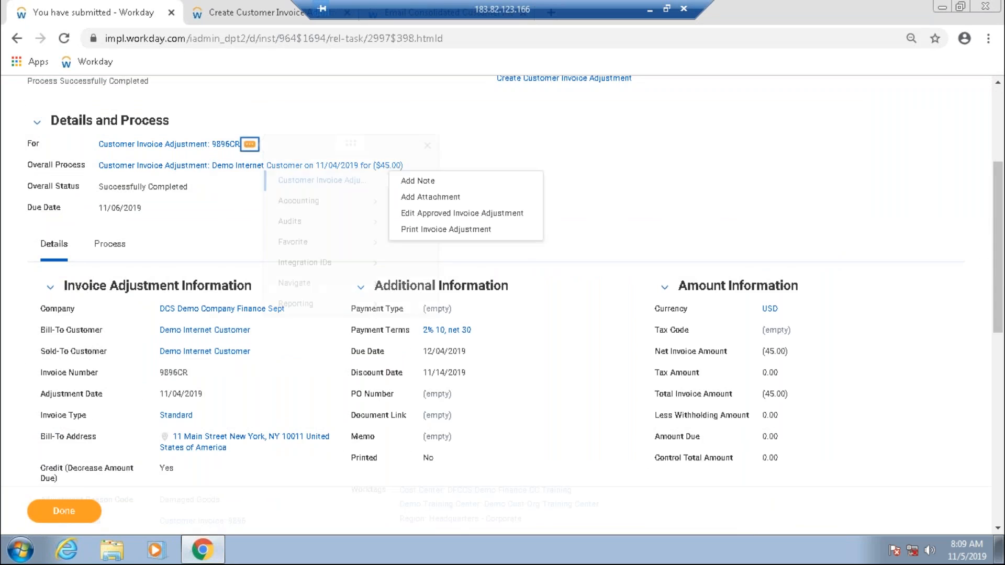
mouse_move(316, 218)
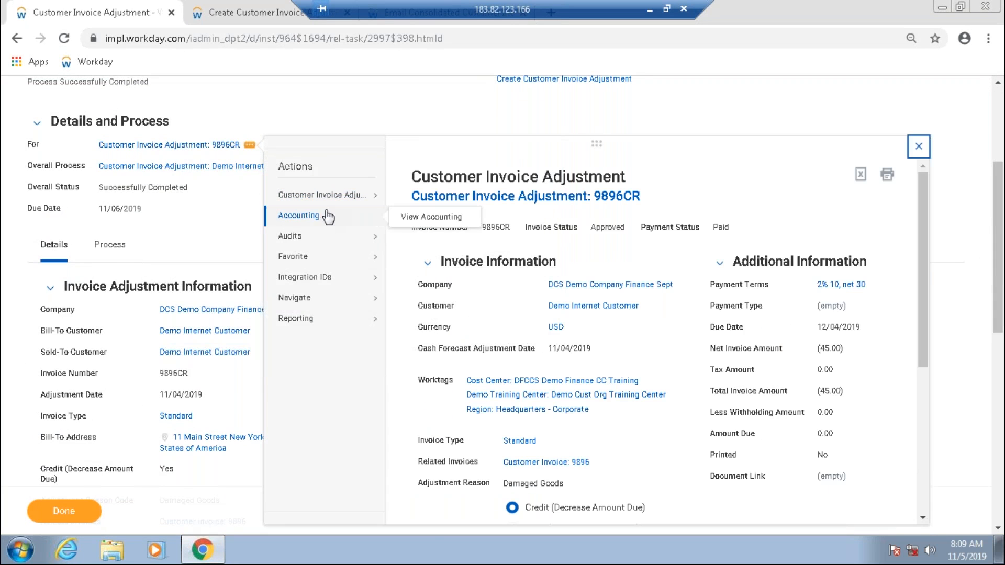
click(425, 218)
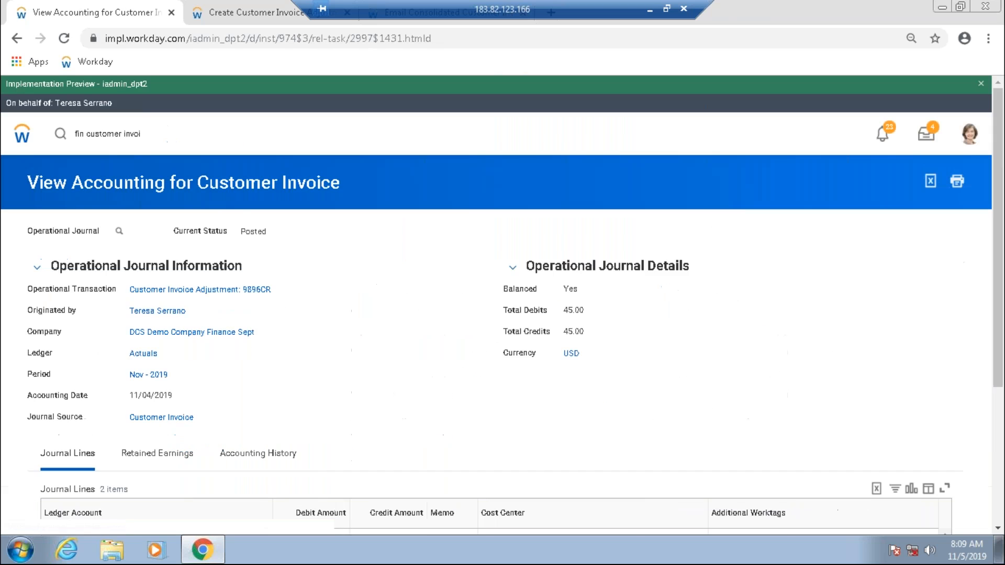
- Examine the debit and credit journal lines for the Development & Delivery and Accounts Receivable: Trade accounts
scroll(212, 214, down, 3)
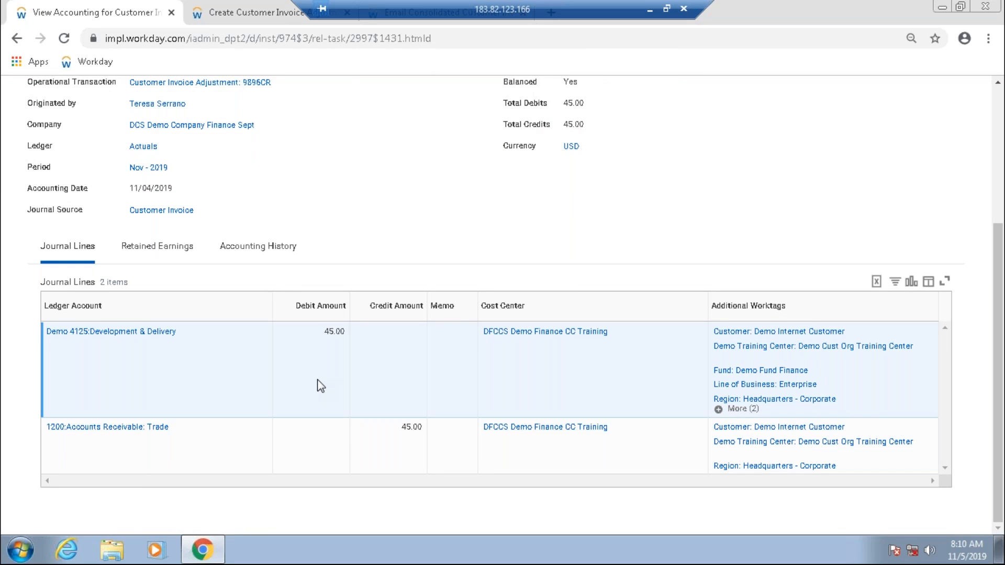
double_click(331, 339)
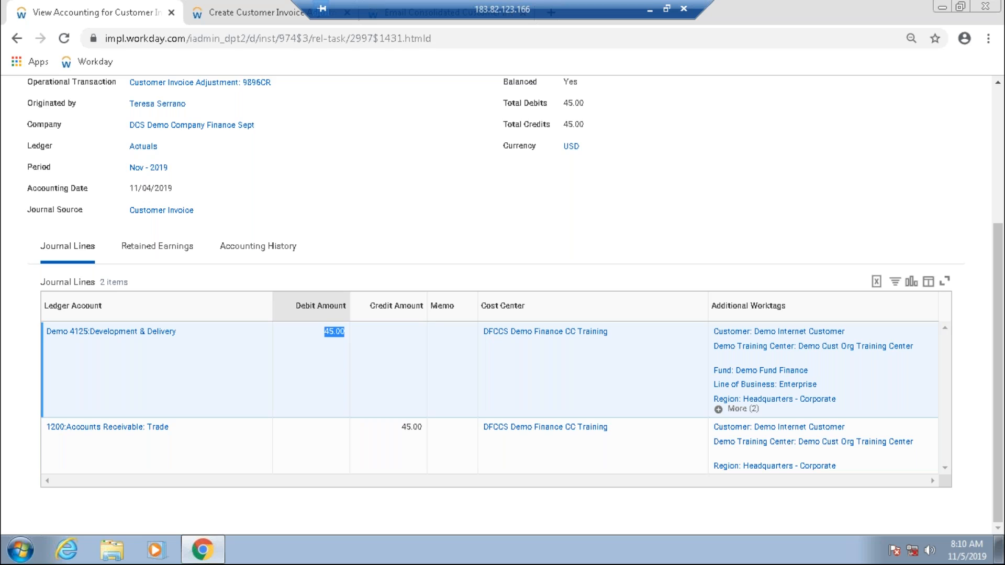
click(330, 334)
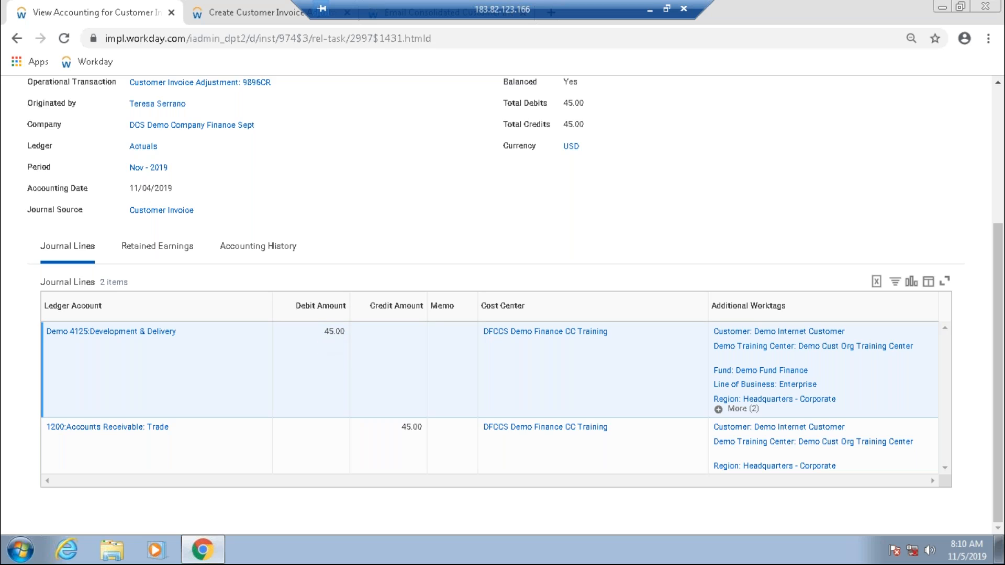
double_click(332, 343)
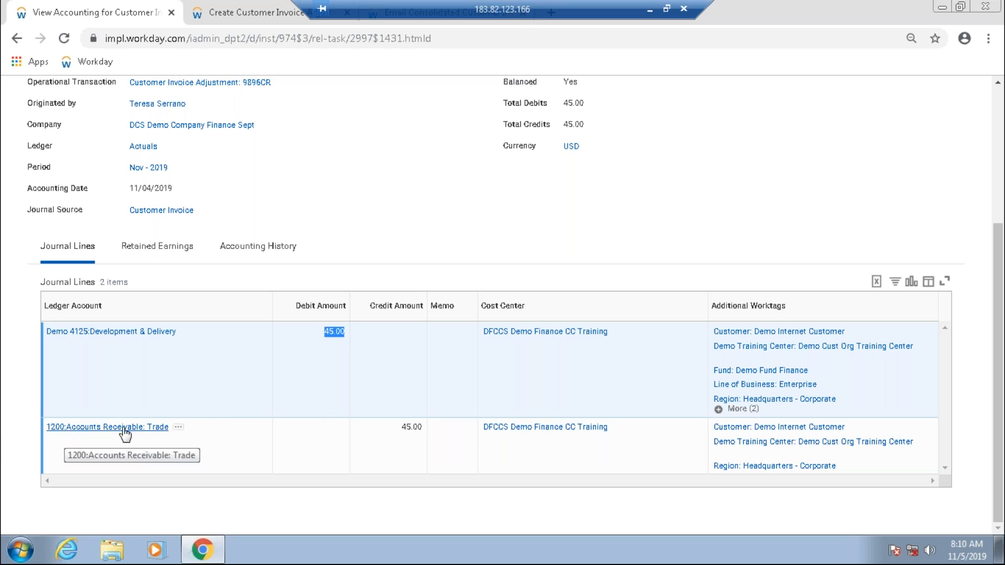
click(404, 439)
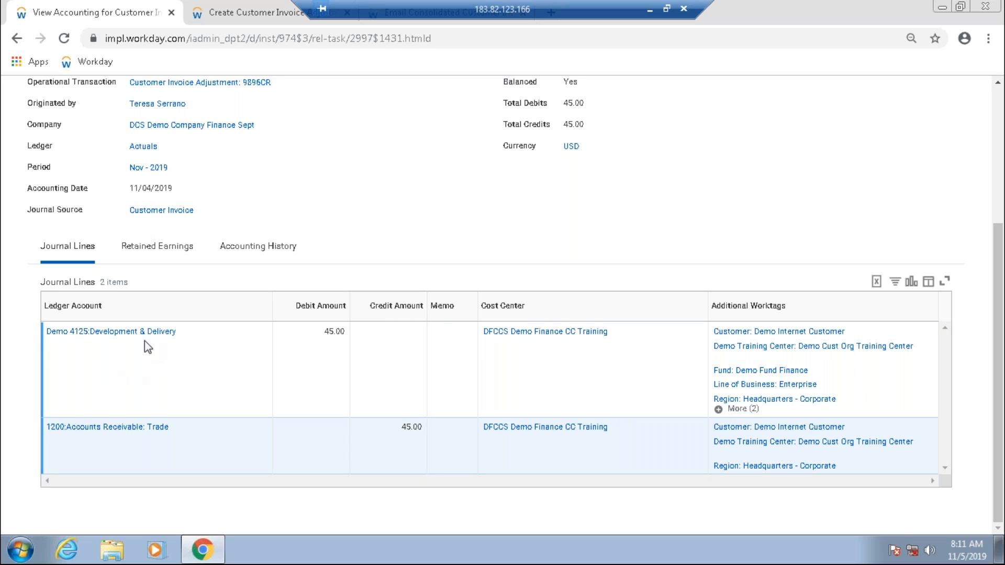
click(196, 353)
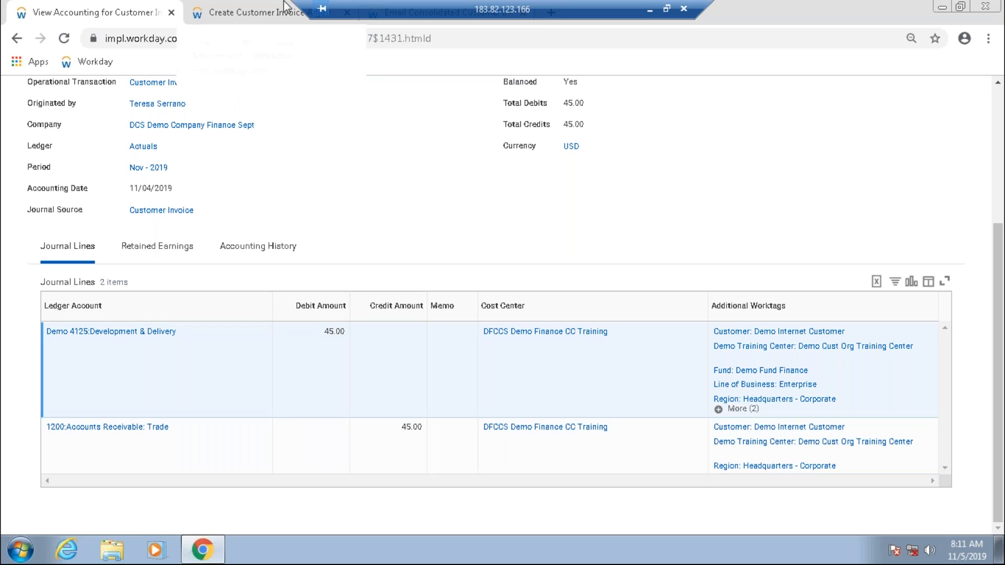
click(263, 21)
right_click(261, 20)
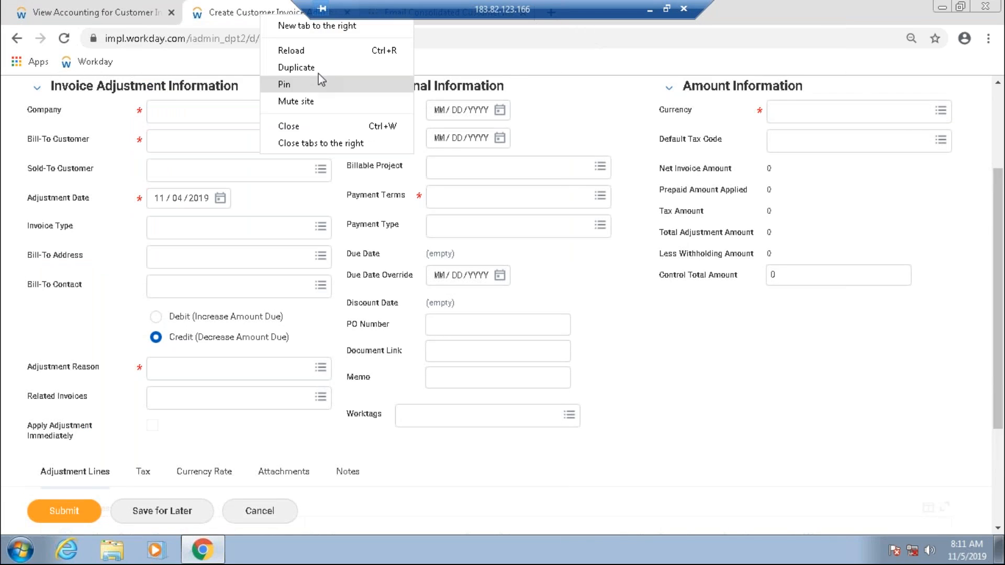
click(146, 20)
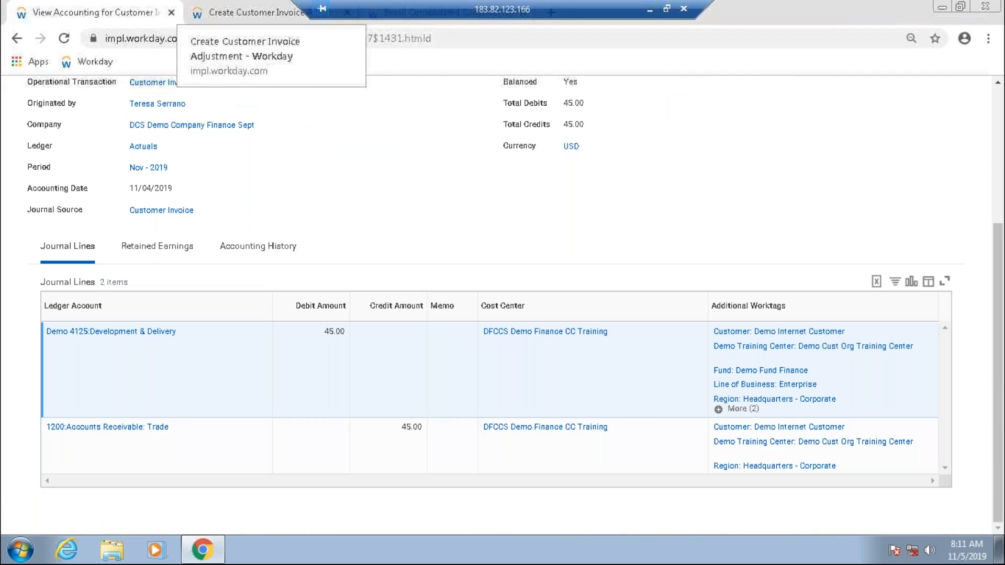
click(246, 13)
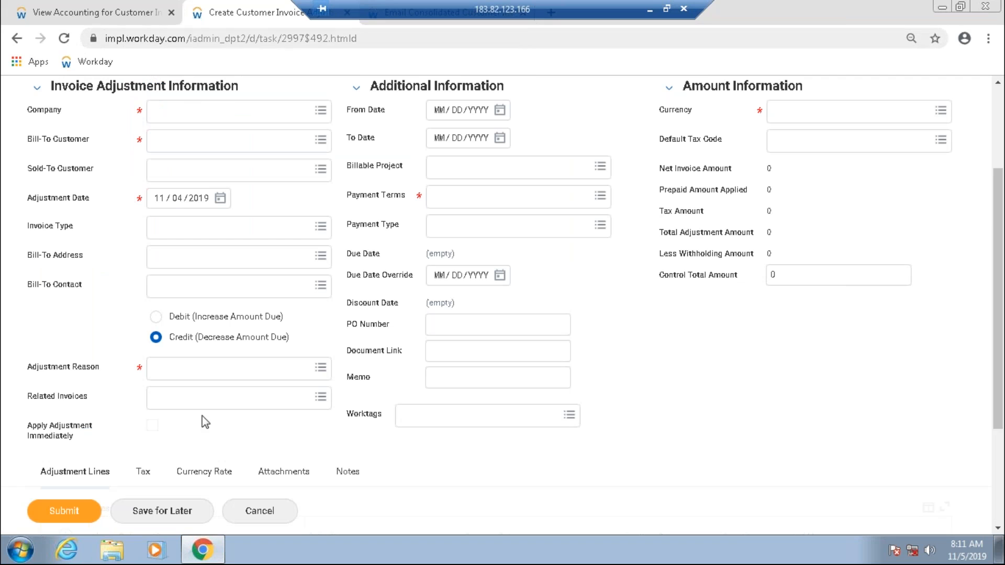
click(94, 12)
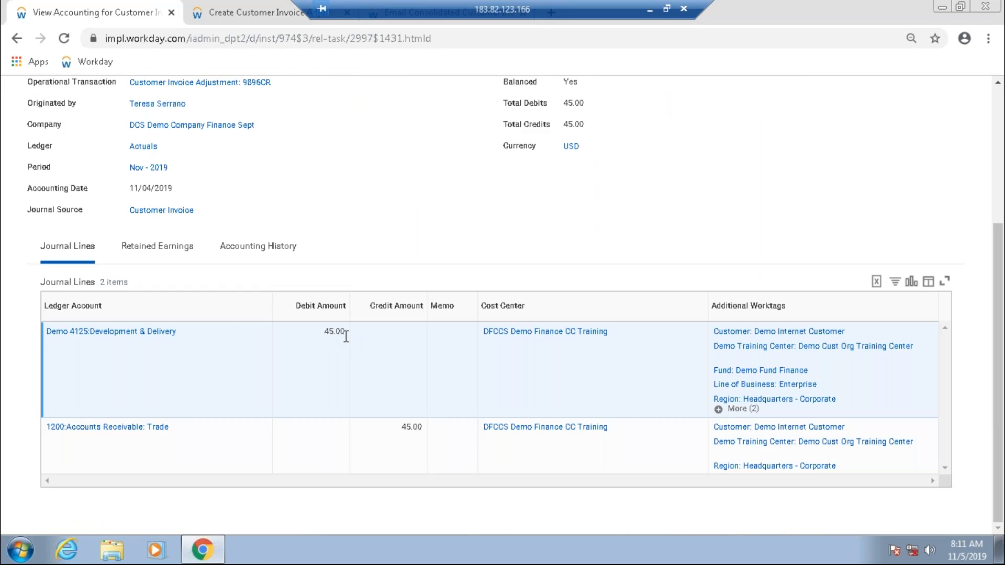
- Highlight the debit amount on the Development & Delivery journal line for review
double_click(296, 337)
double_click(335, 332)
click(335, 333)
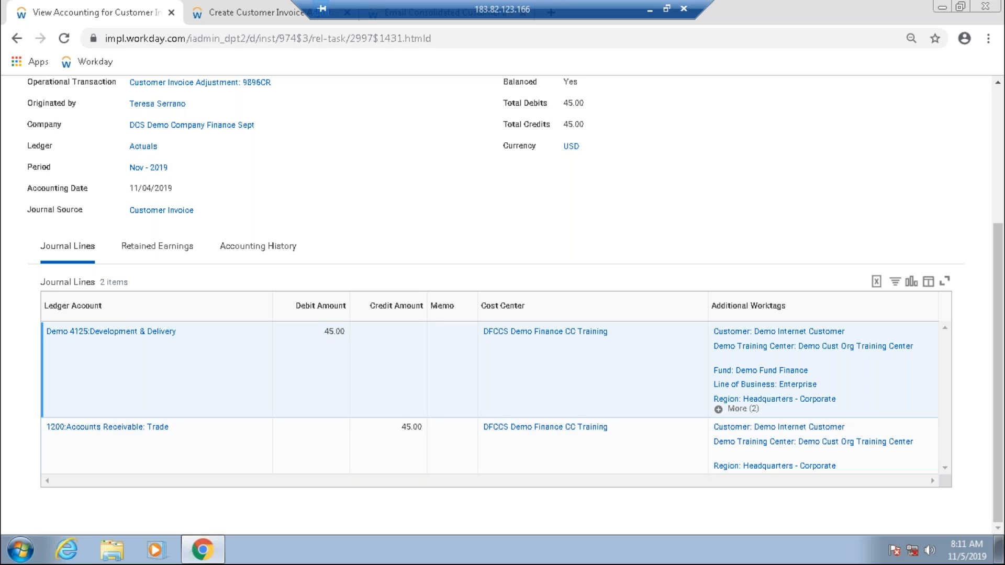
- In the browser tab with the blank invoice adjustment form, search for "view posti" and open the View Account Posting Rule Set task
click(220, 12)
scroll(174, 108, up, 3)
drag(67, 141, 127, 137)
key(BackSpace)
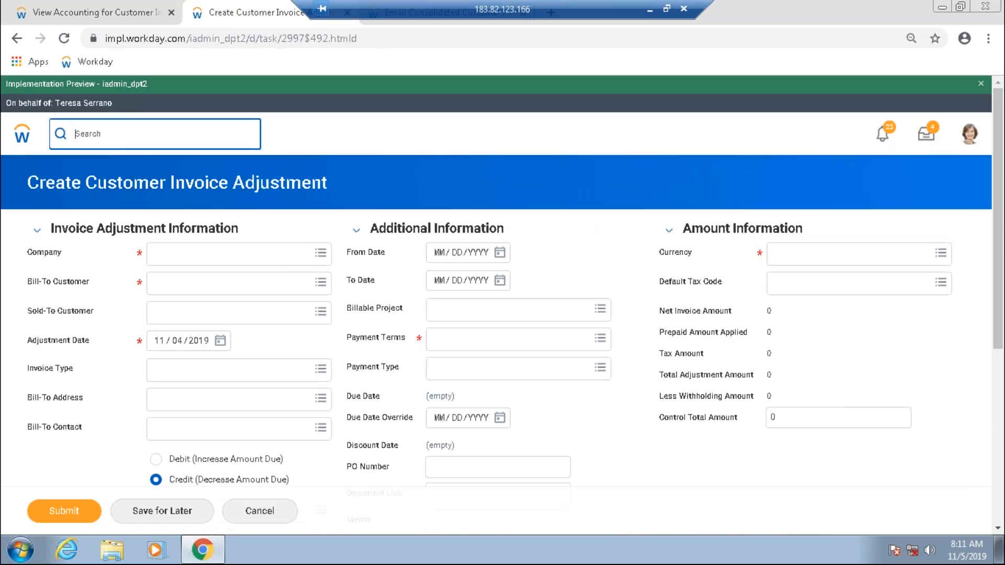
text(view posti)
click(109, 187)
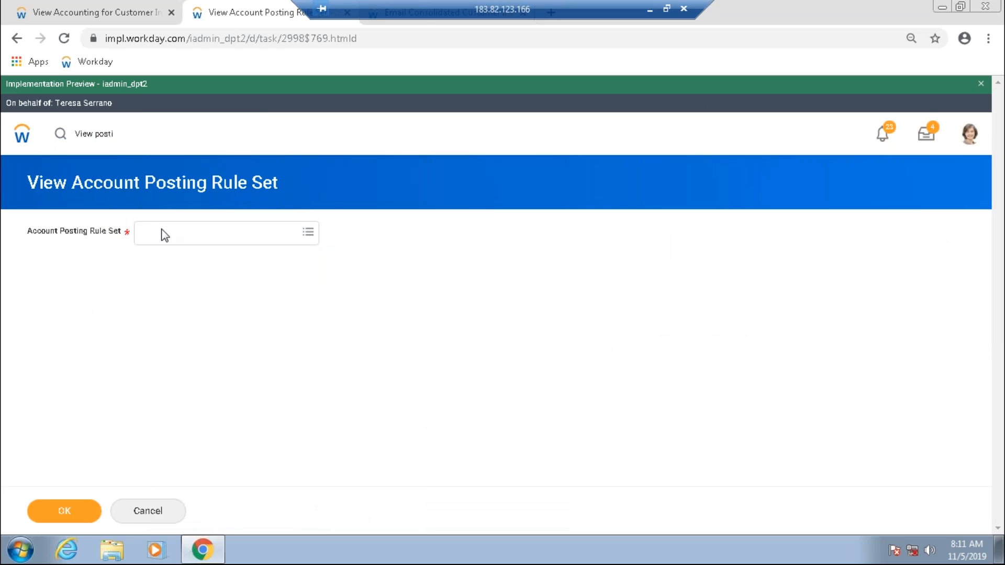
- Find the rule set with "demo", choose Demo Workday Fin Posting Rule and display it
click(165, 235)
text(demo)
key(Return)
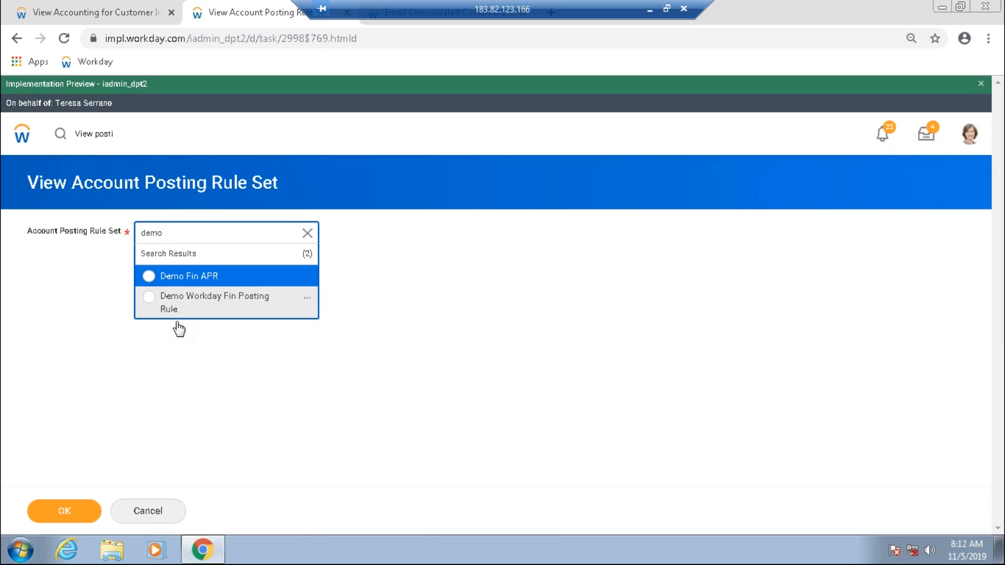
click(177, 314)
click(68, 509)
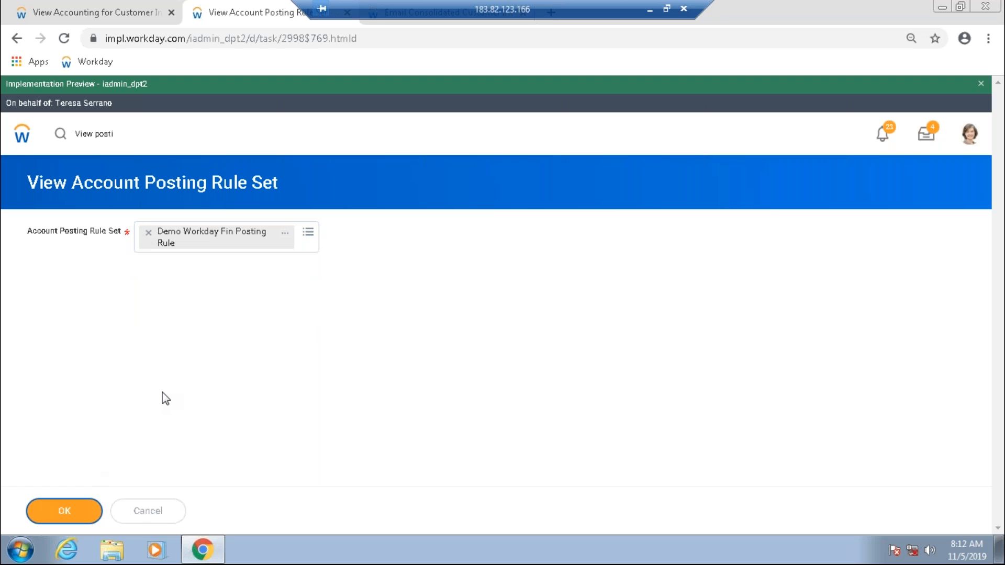
- Open the Revenue posting rule and examine the condition rows that resolve to Demo 4125:Development & Delivery
scroll(166, 398, down, 5)
scroll(105, 444, down, 10)
scroll(8, 409, down, 6)
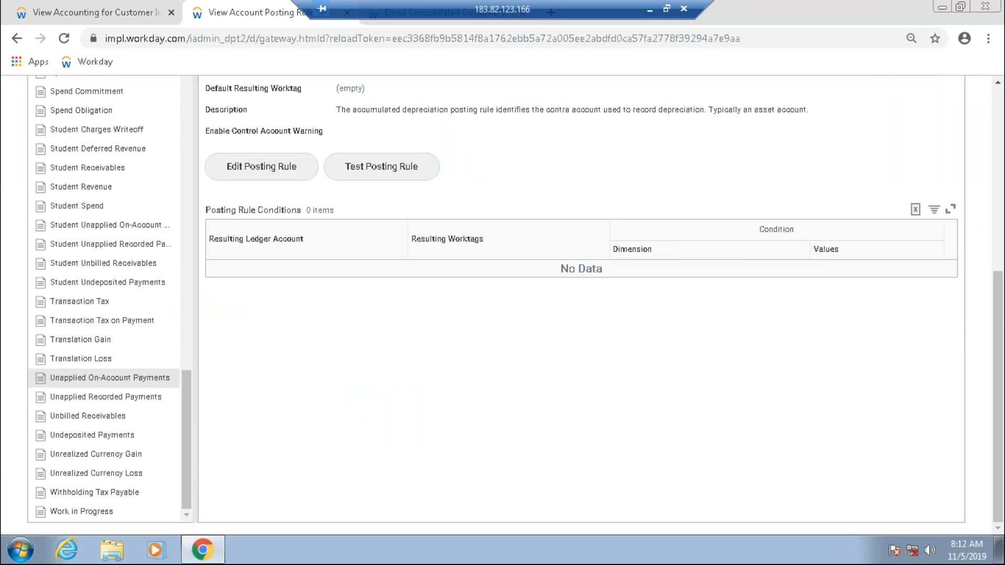
scroll(186, 415, up, 3)
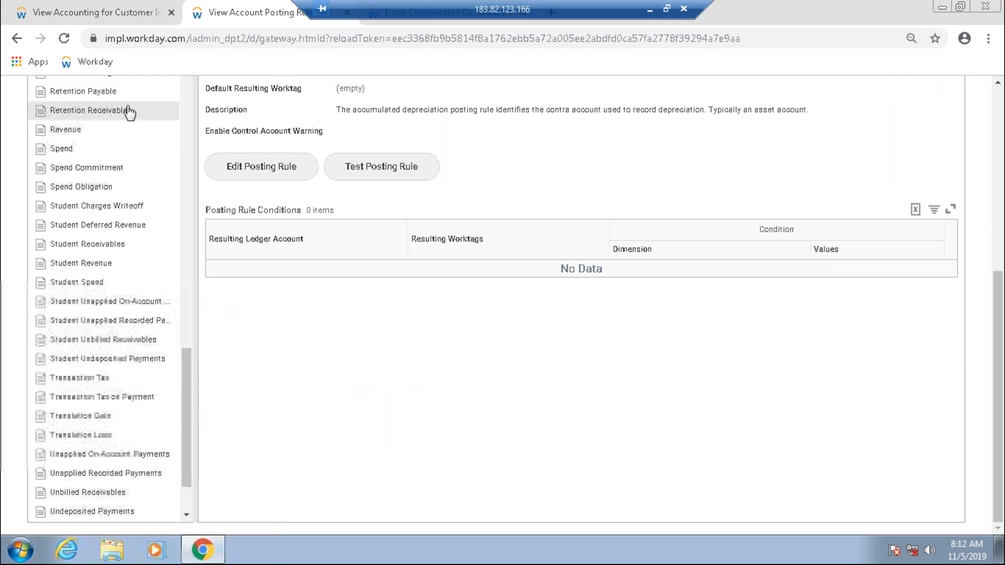
click(102, 132)
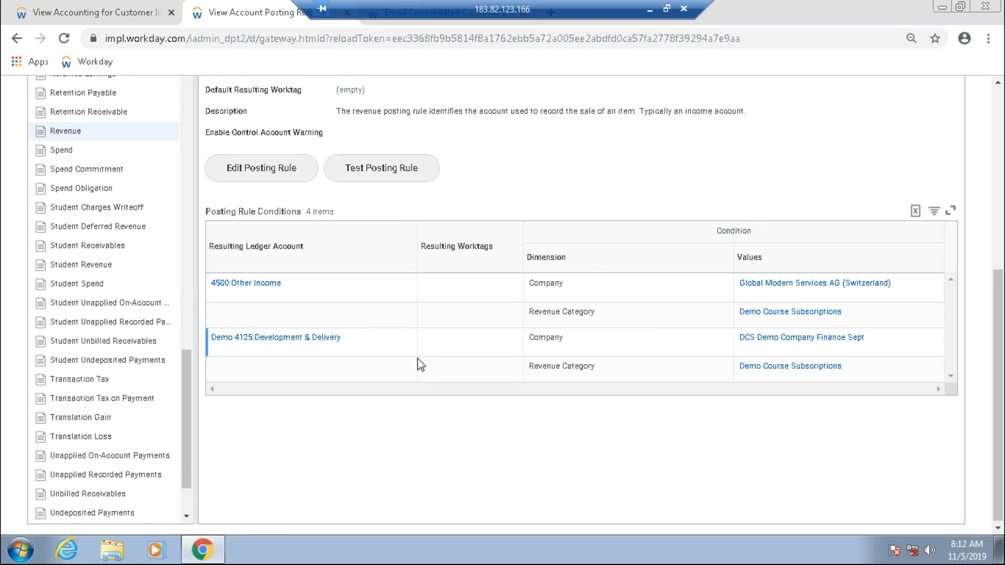
drag(859, 363, 210, 338)
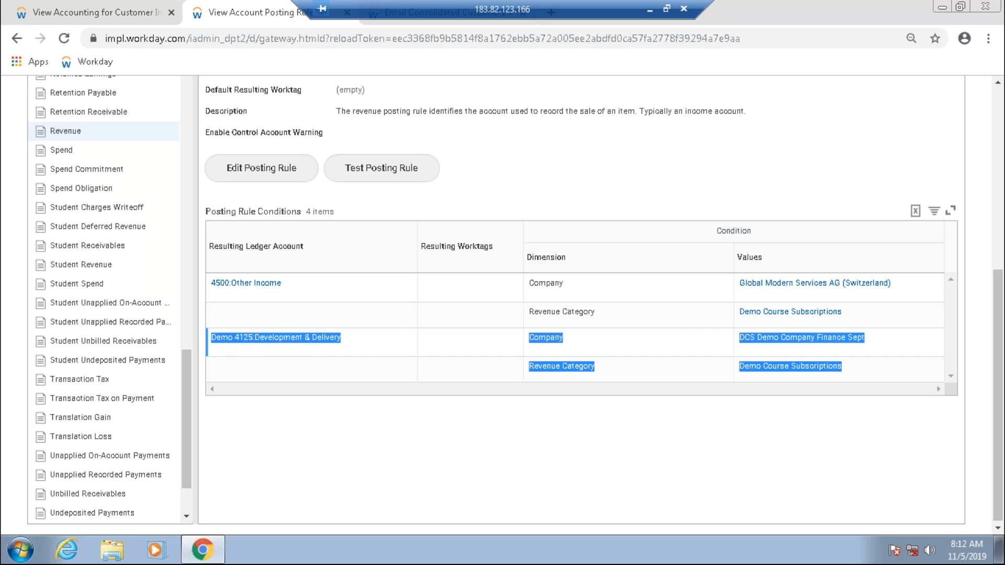
click(372, 440)
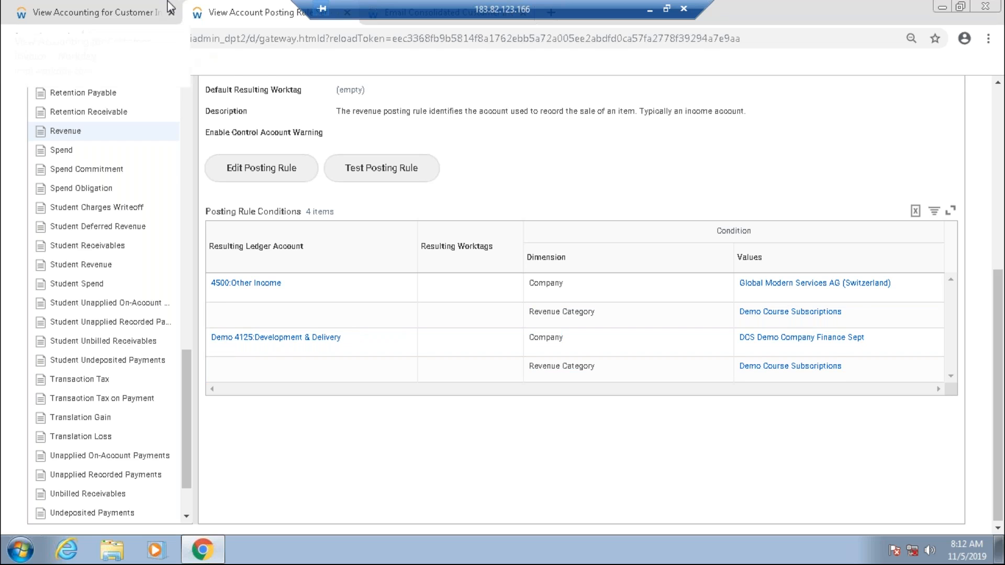
- Review the adjustment's operational journal information and return to the account posting rule set for comparison
click(100, 9)
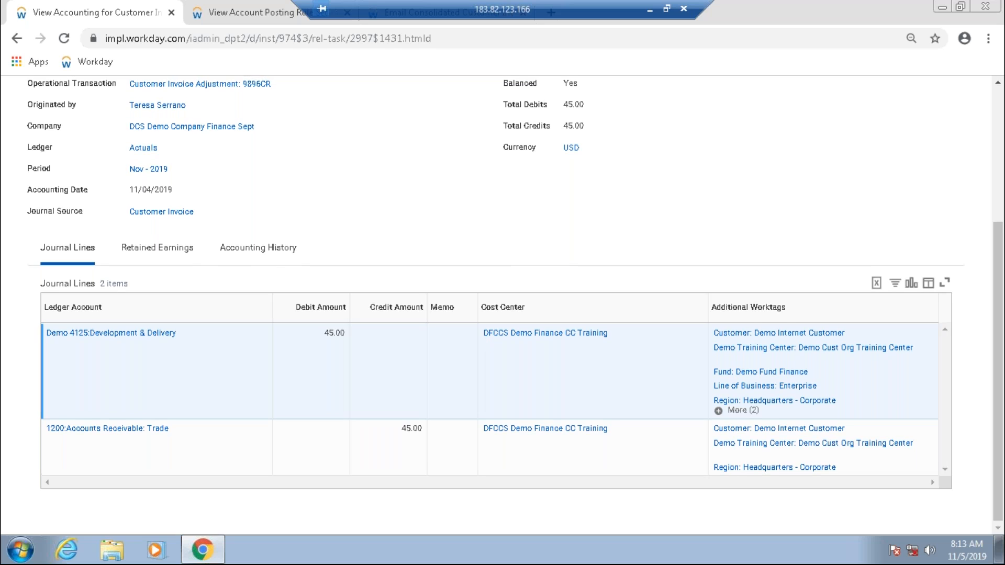
scroll(502, 299, up, 1)
scroll(325, 186, up, 2)
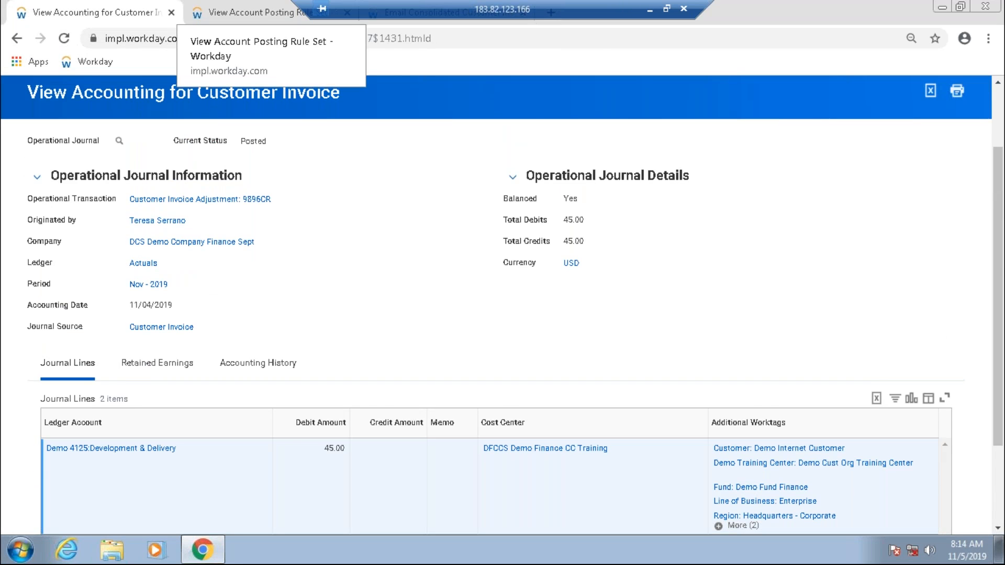
click(246, 12)
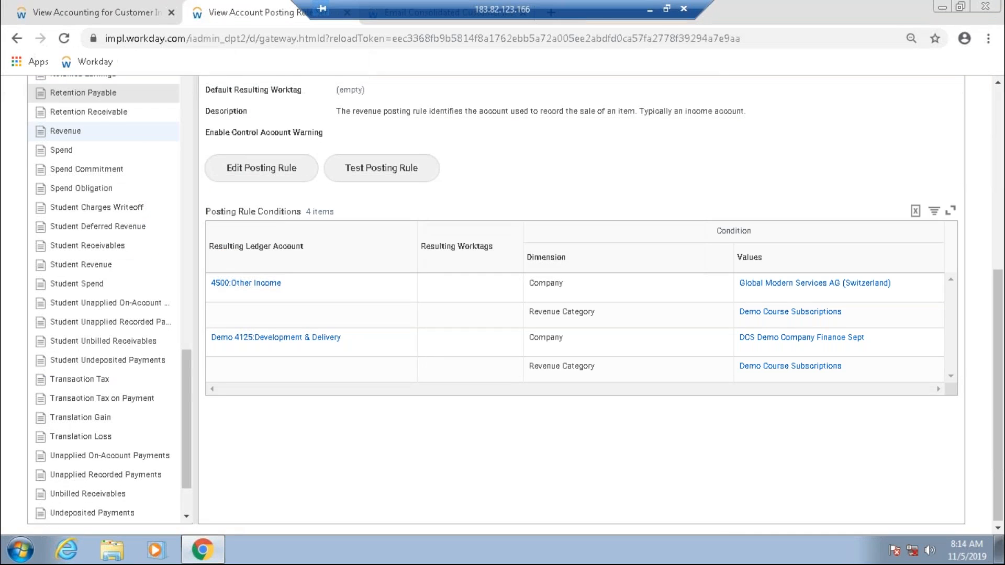
scroll(119, 95, up, 15)
- From the invoice accounting page, search for "find cus invoi" and open the Find Customer Invoices report
click(94, 12)
scroll(192, 202, up, 2)
click(155, 137)
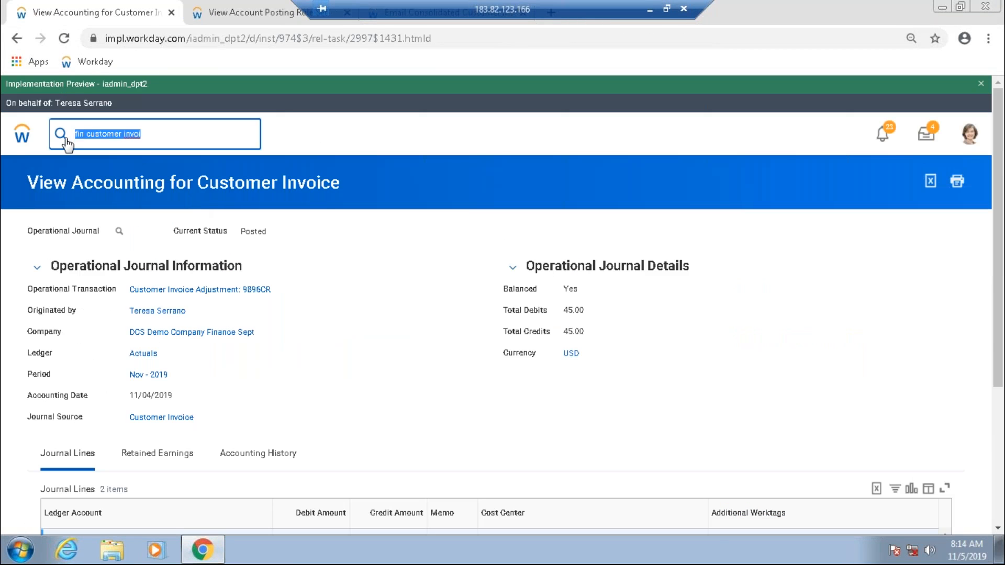
text(find cus)
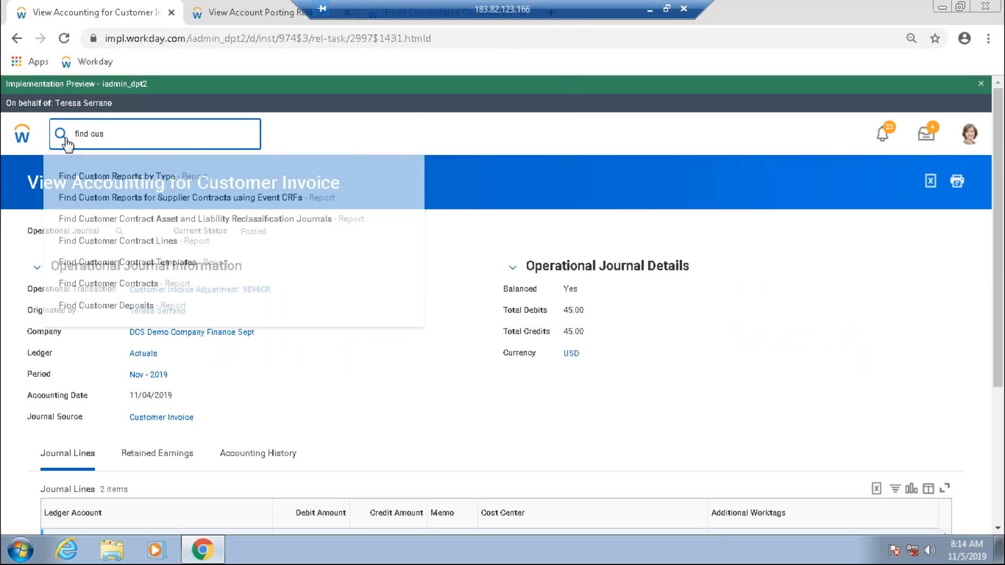
text( invoi)
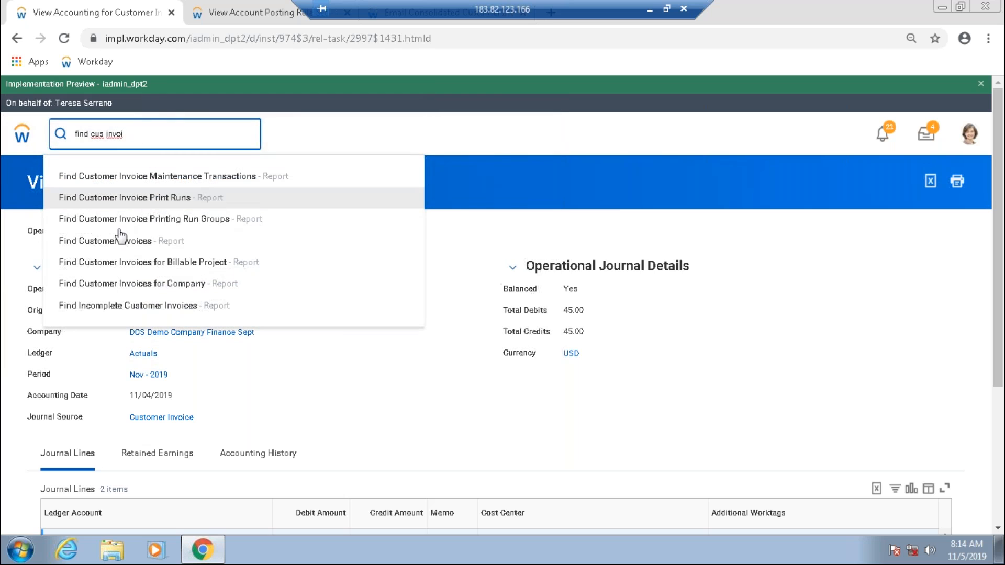
click(120, 239)
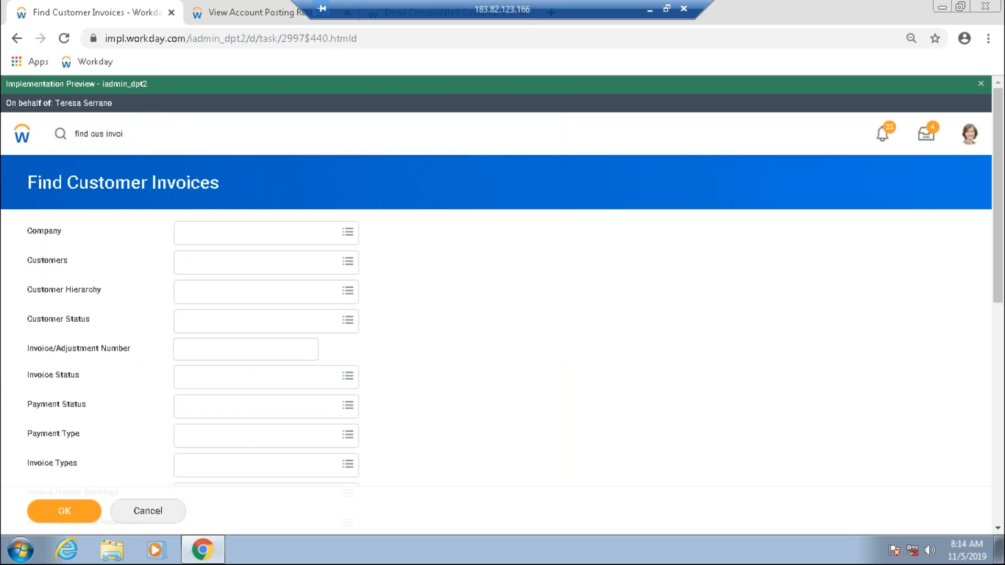
- Search the report's companies for "demo" and select DCS Demo Company Finance Sept
click(222, 233)
text(demo)
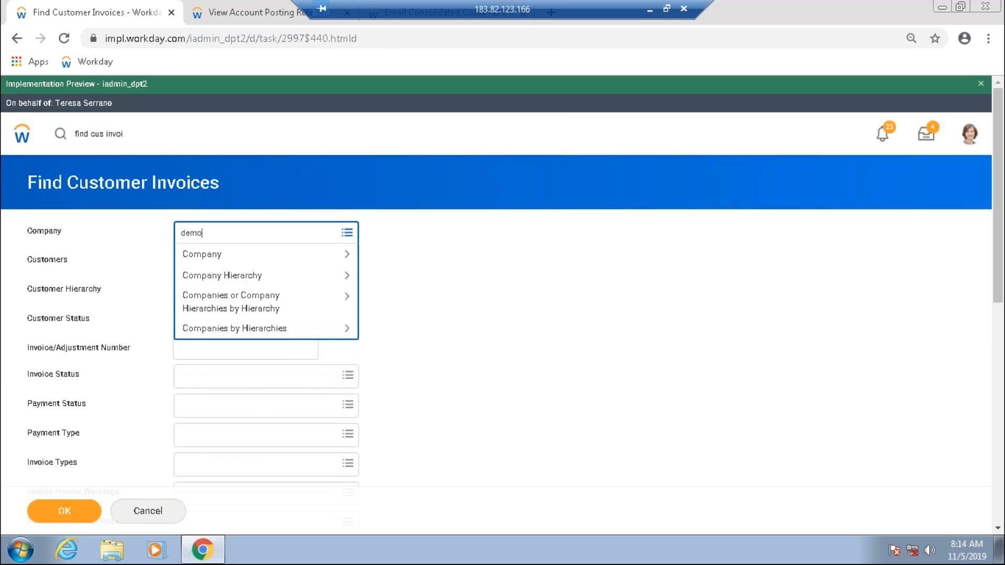
key(Return)
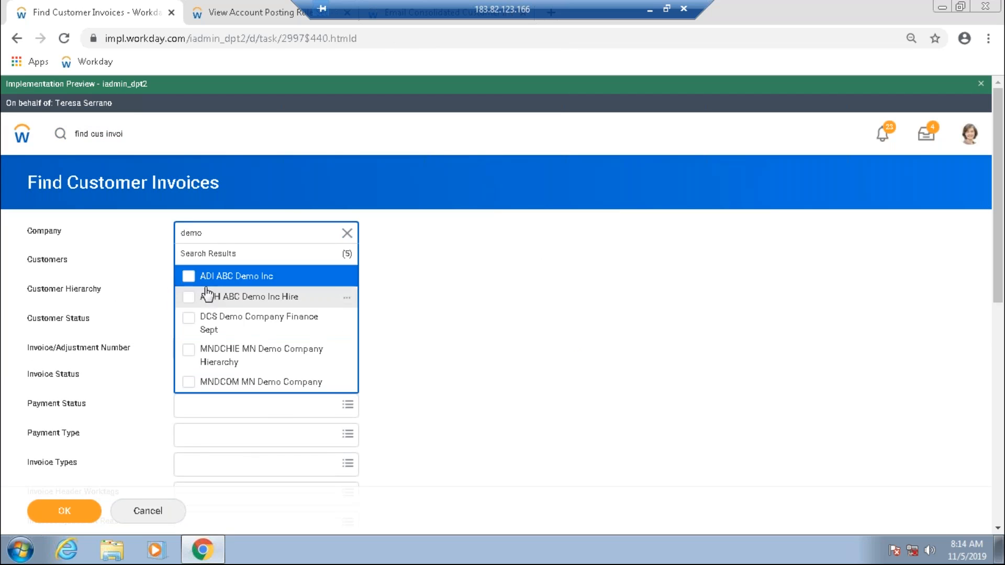
click(241, 330)
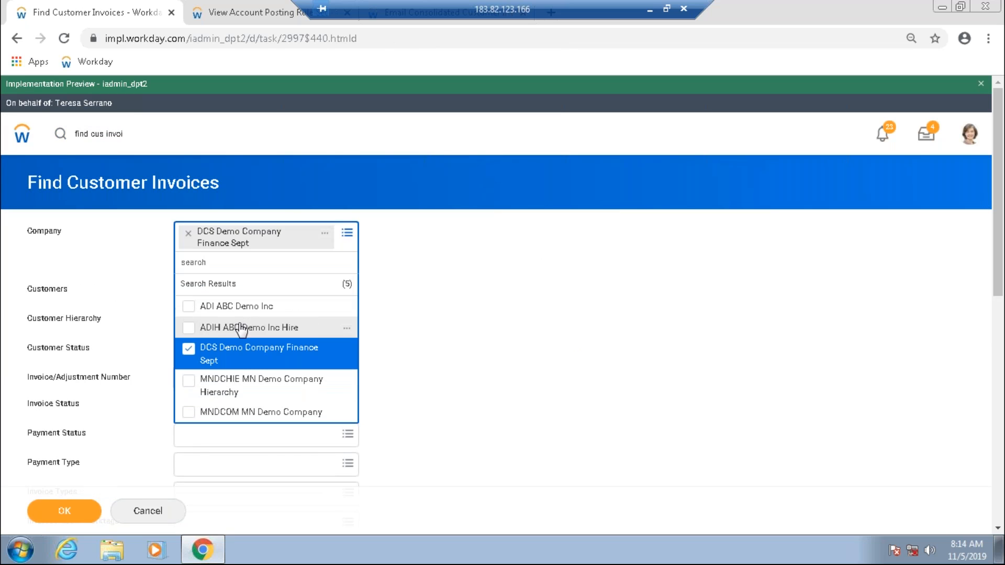
click(442, 264)
- Search the customers for "demo" to select Demo Internet Customer, and run the Find Customer Invoices report
click(250, 264)
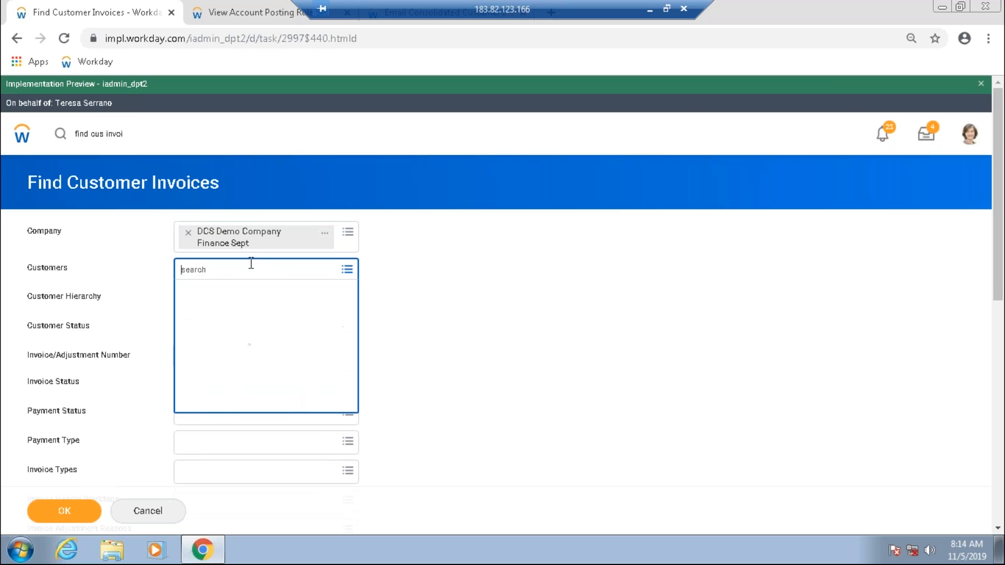
text(demo)
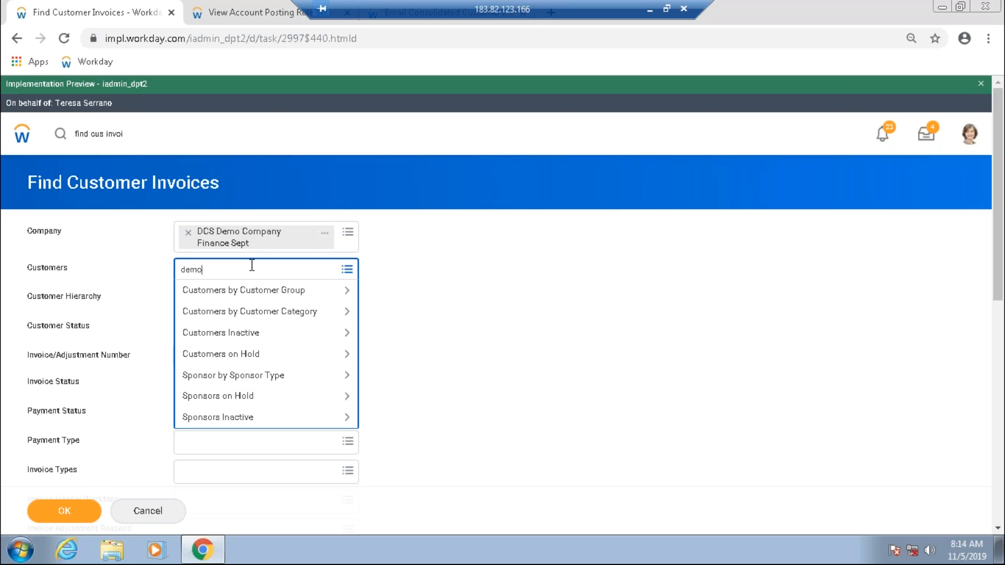
key(Return)
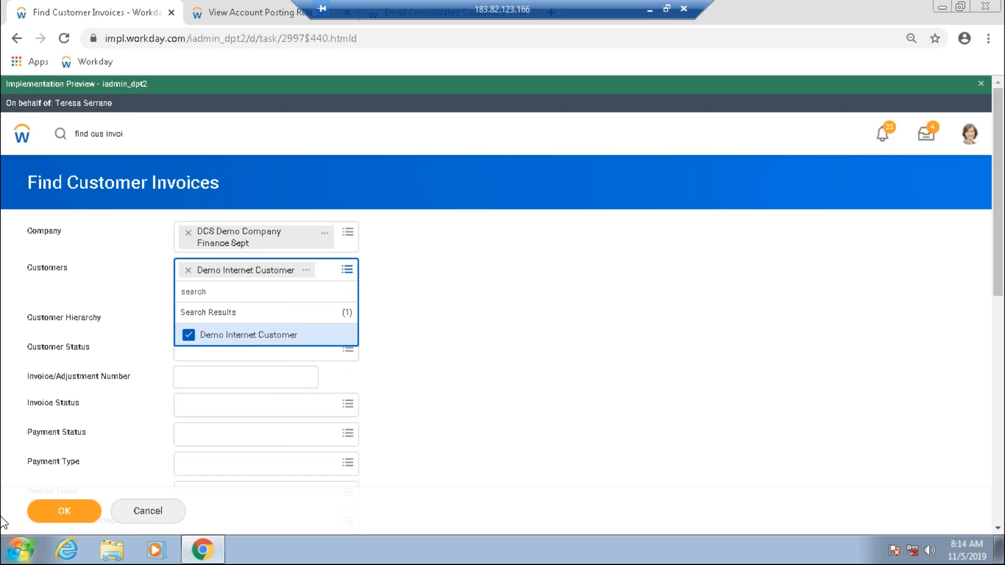
click(48, 516)
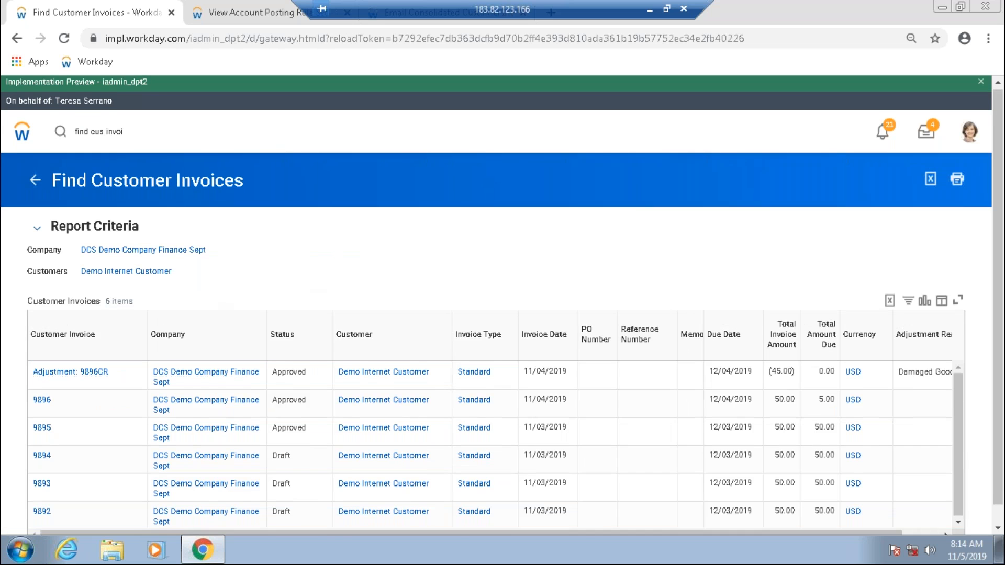
- Preview the details and payment status of invoice 9896 from the results, and close the preview
scroll(256, 400, down, 1)
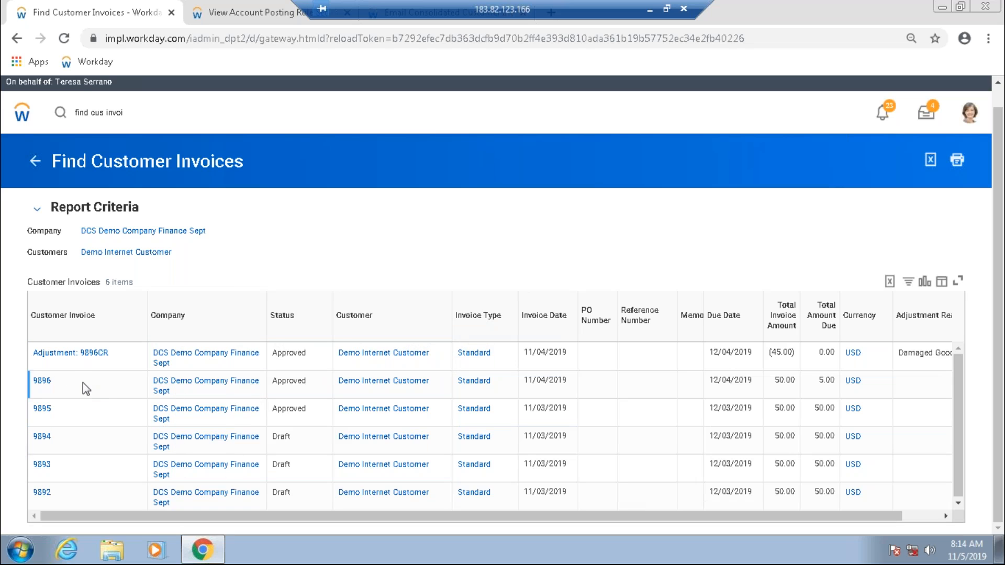
click(60, 382)
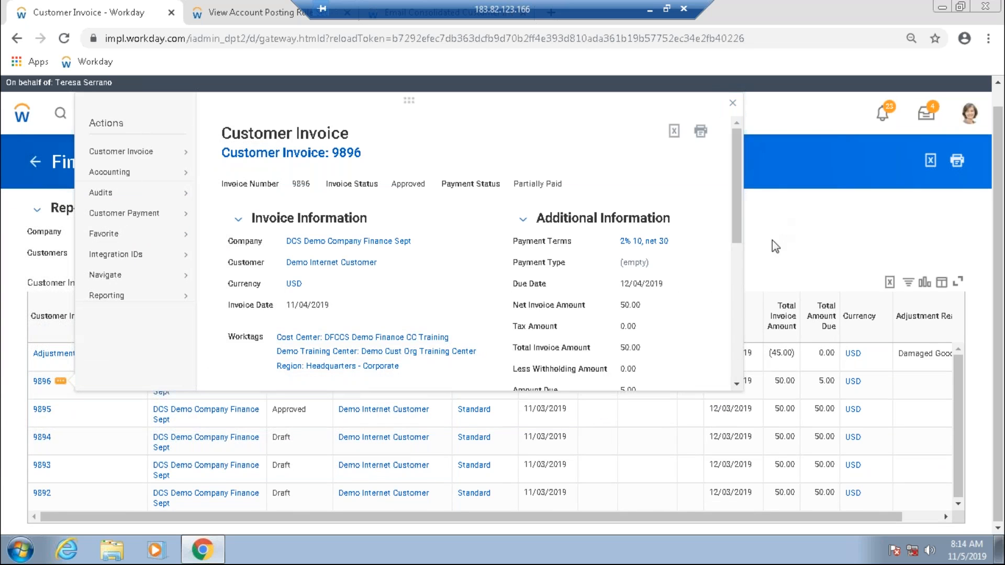
click(806, 205)
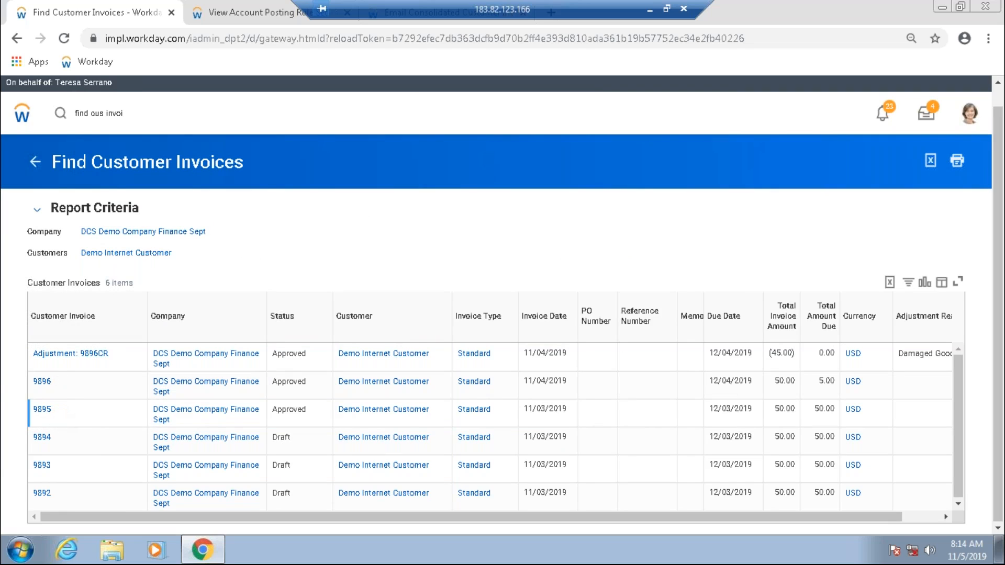
- Start recording a customer payment against invoice 9895 from its related actions
click(61, 410)
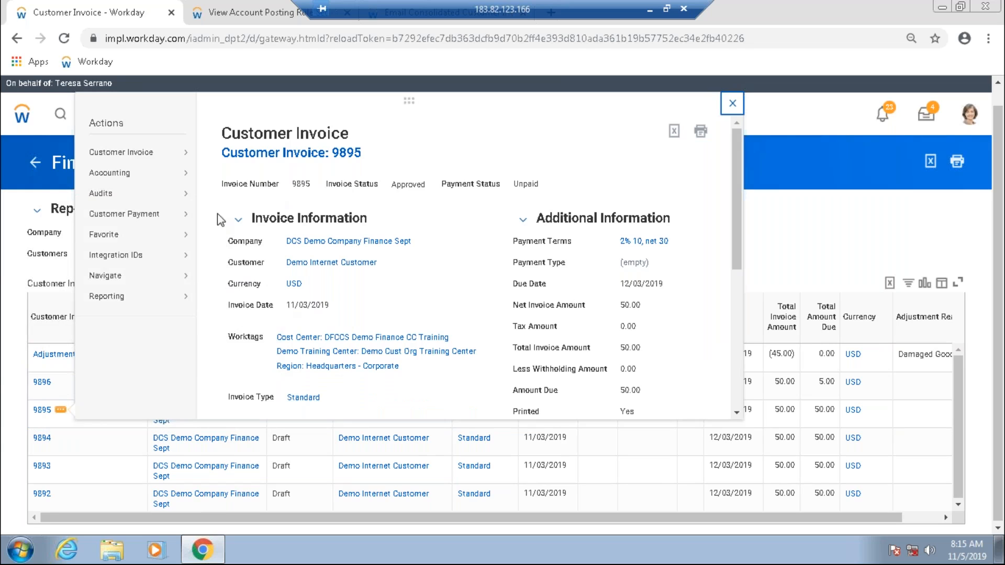
mouse_move(137, 156)
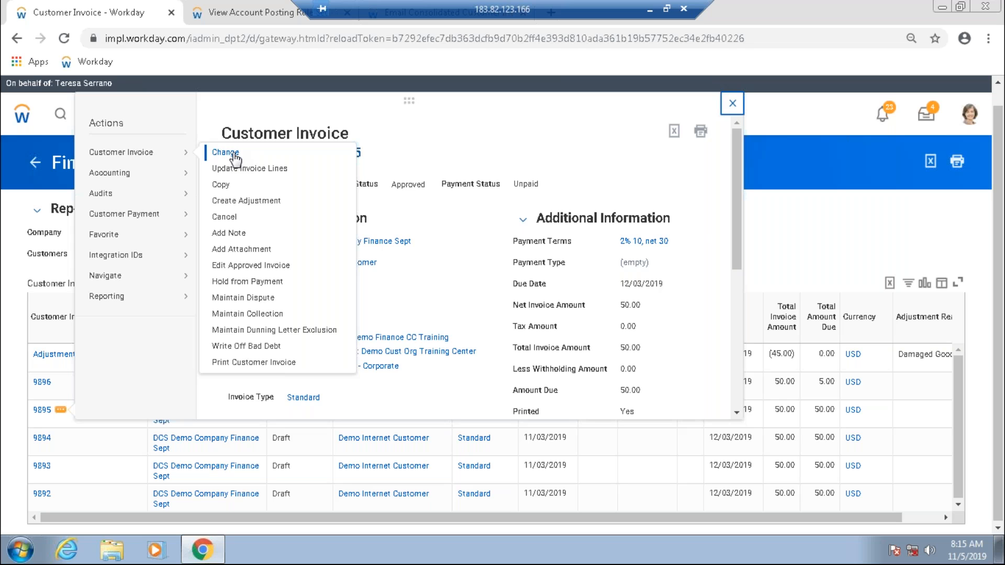
mouse_move(152, 215)
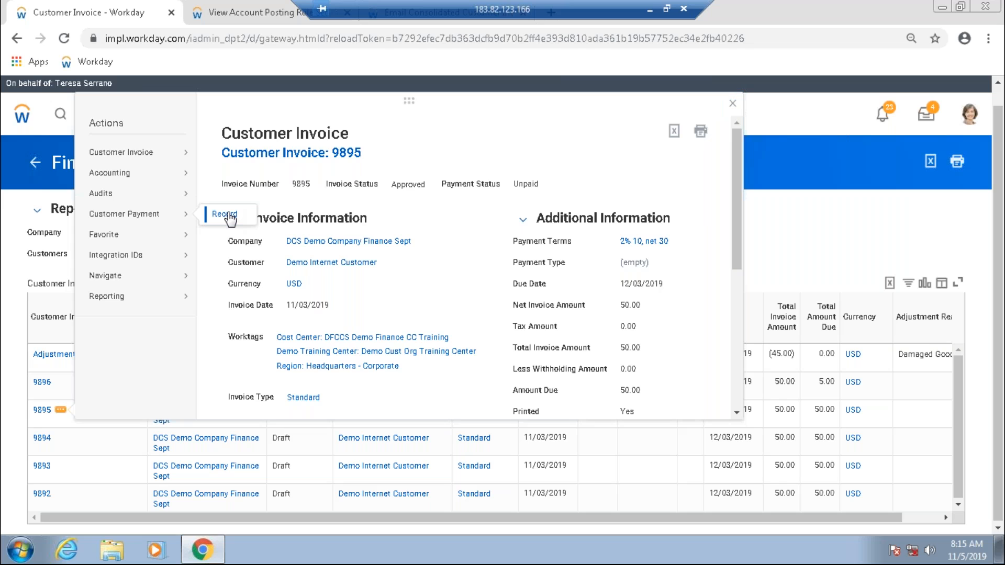
click(225, 215)
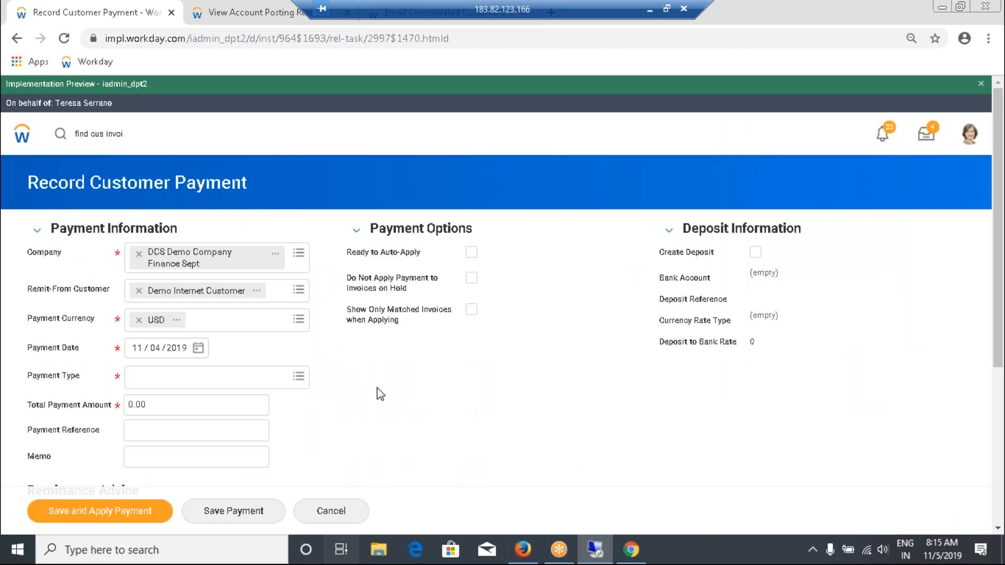
- Review the prefilled remittance advice for invoice 9895 and set the payment type to Check
key(super+Tab)
click(87, 156)
scroll(732, 204, down, 5)
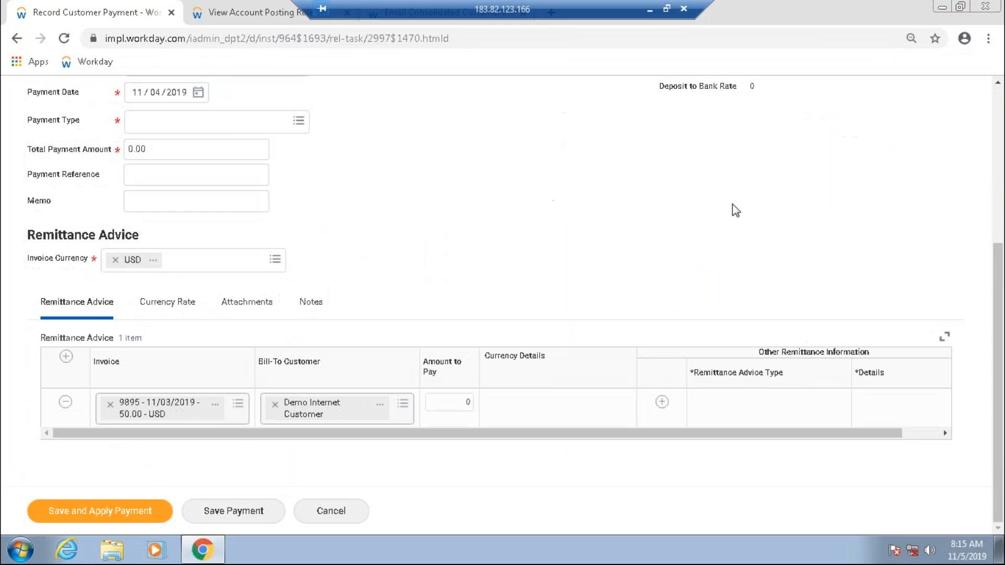
click(231, 125)
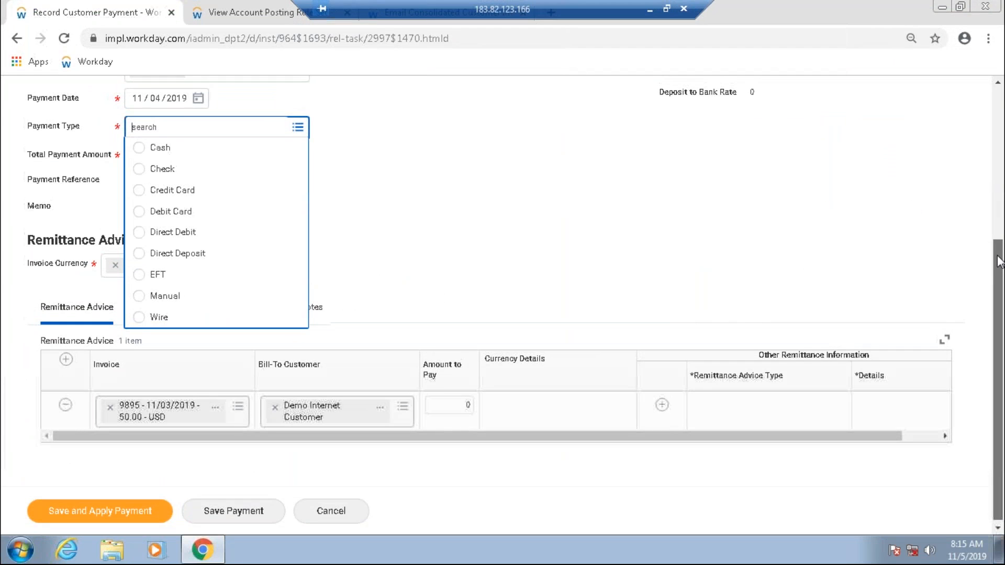
drag(1000, 267, 999, 256)
scroll(999, 256, up, 2)
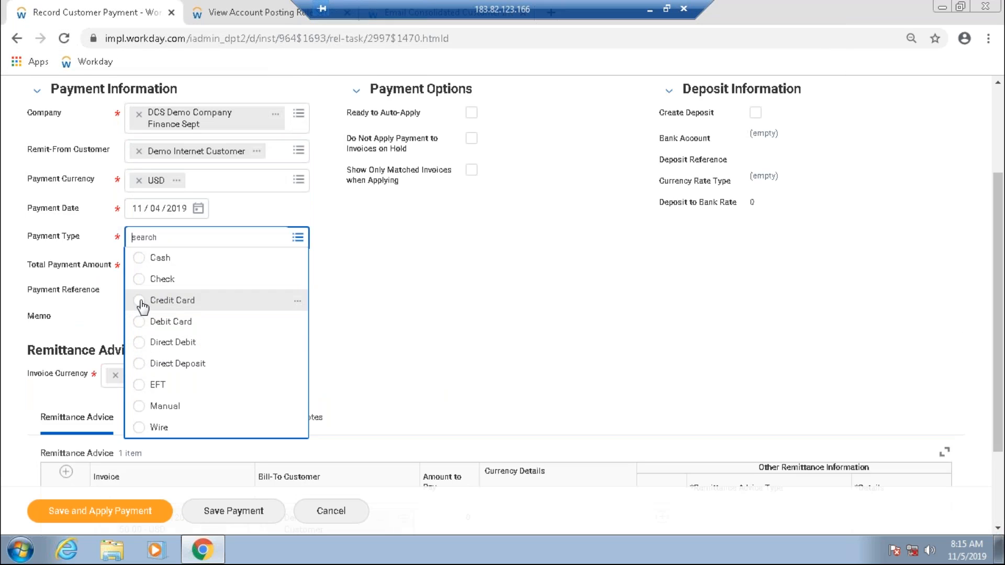
click(140, 282)
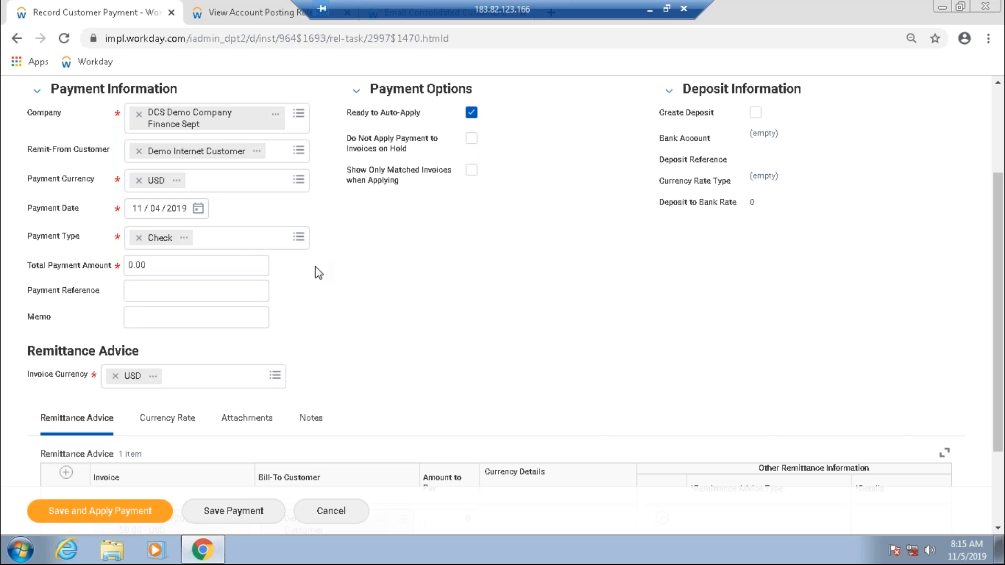
- Set the total payment amount to 50
click(202, 270)
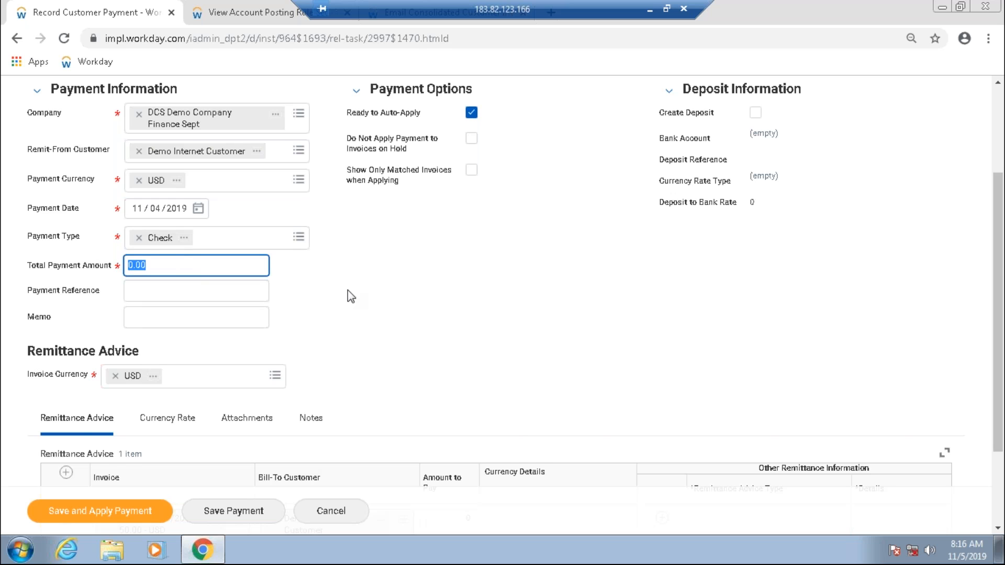
scroll(348, 291, down, 1)
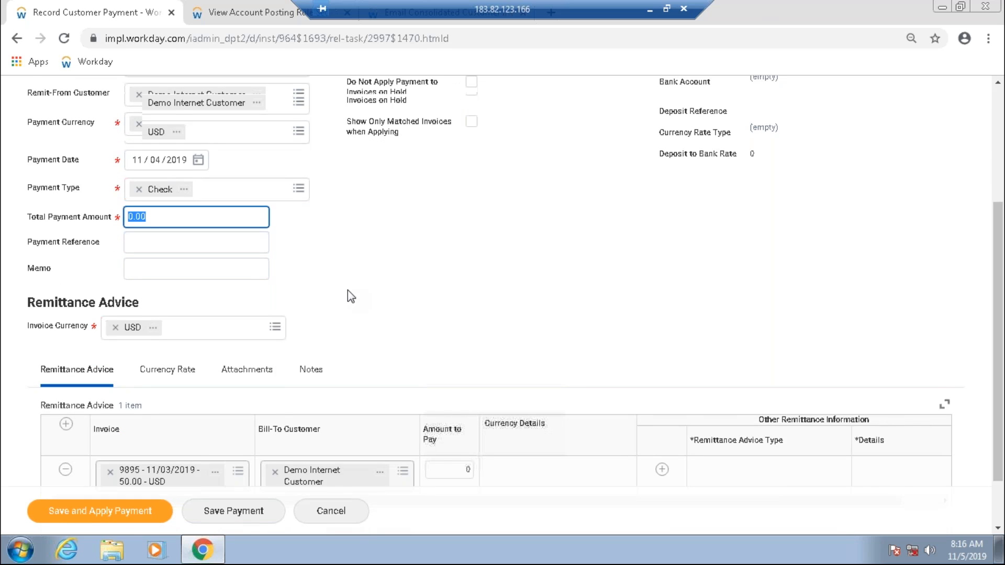
scroll(348, 290, down, 1)
drag(407, 448, 288, 456)
click(205, 162)
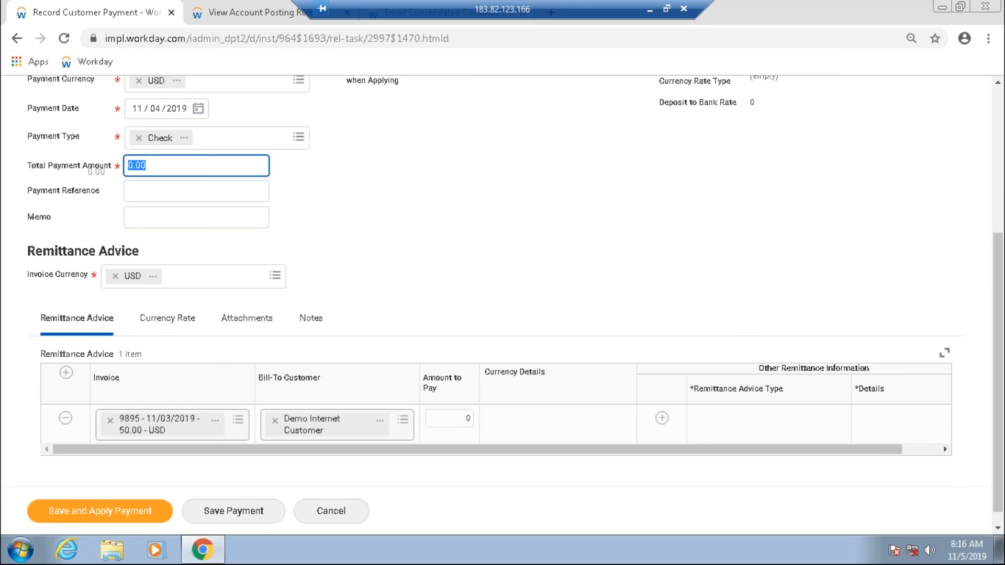
text(50)
key(Tab)
click(398, 210)
- Review the payment details and remittance advice with the payment reference left blank, and save and apply the payment
drag(997, 283, 978, 194)
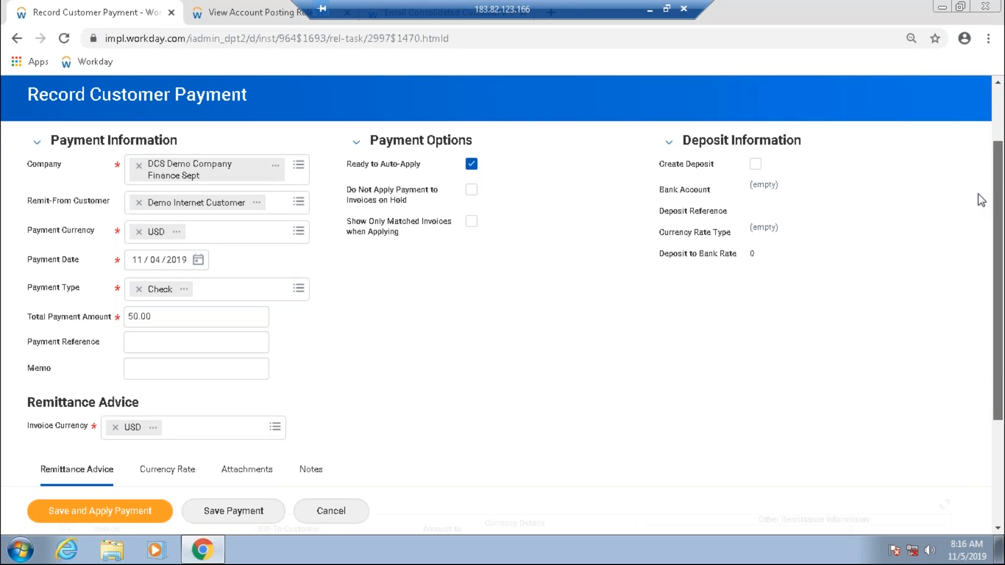
click(148, 339)
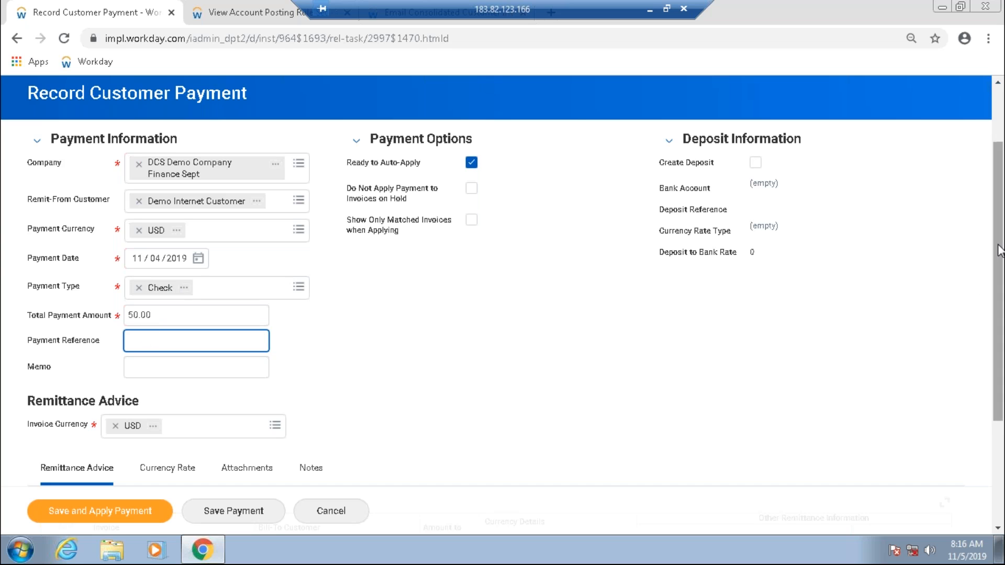
scroll(999, 250, down, 3)
scroll(998, 335, down, 3)
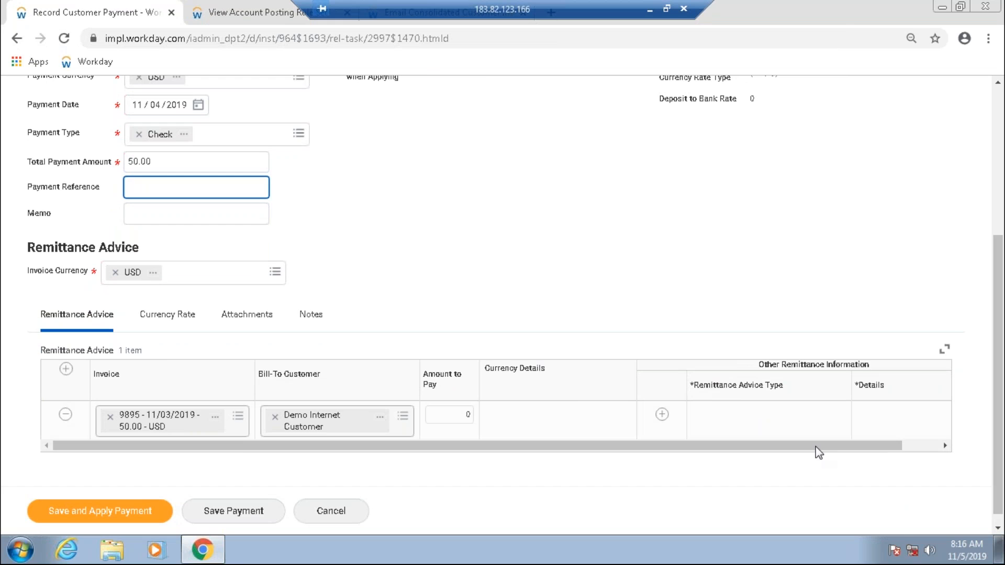
drag(1000, 362, 1000, 297)
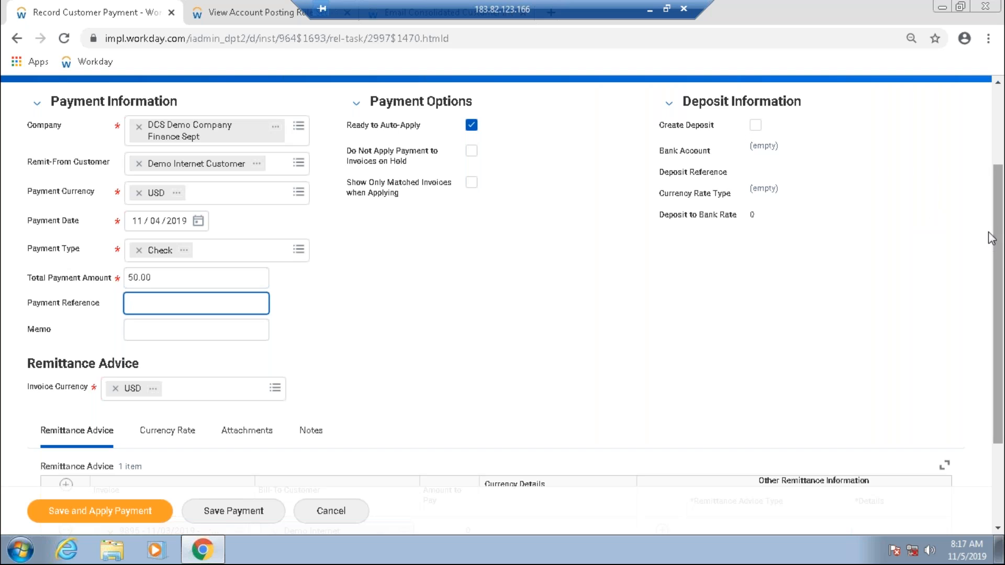
scroll(1002, 317, down, 3)
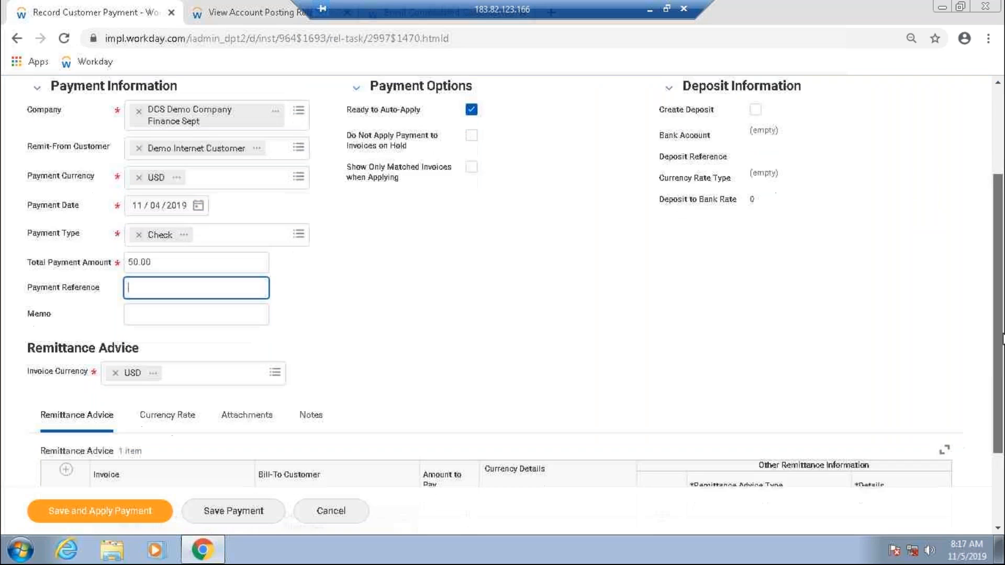
click(63, 511)
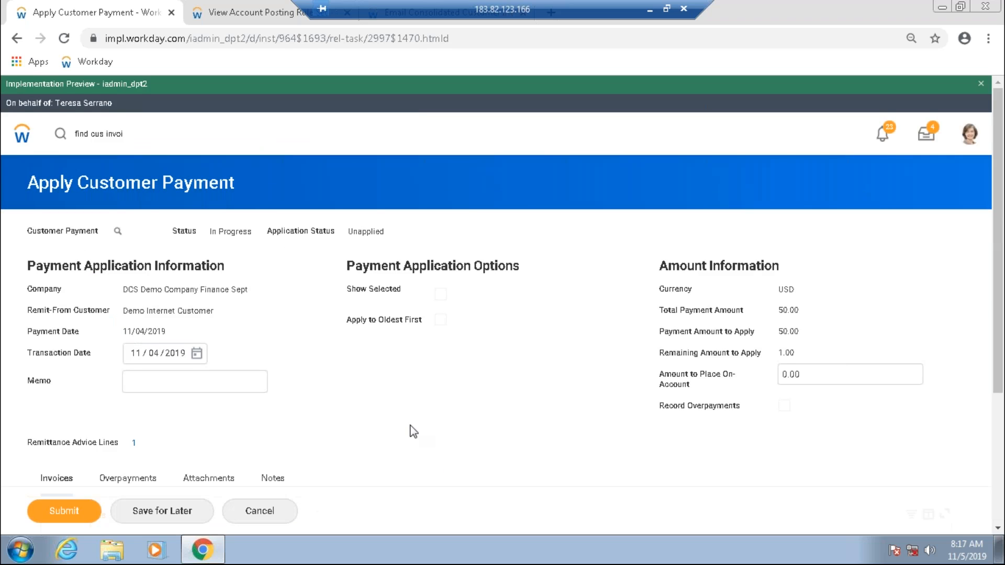
- Examine the payment amount and discount amount applied to invoice 9895, along with the payment's amount information
scroll(412, 432, down, 2)
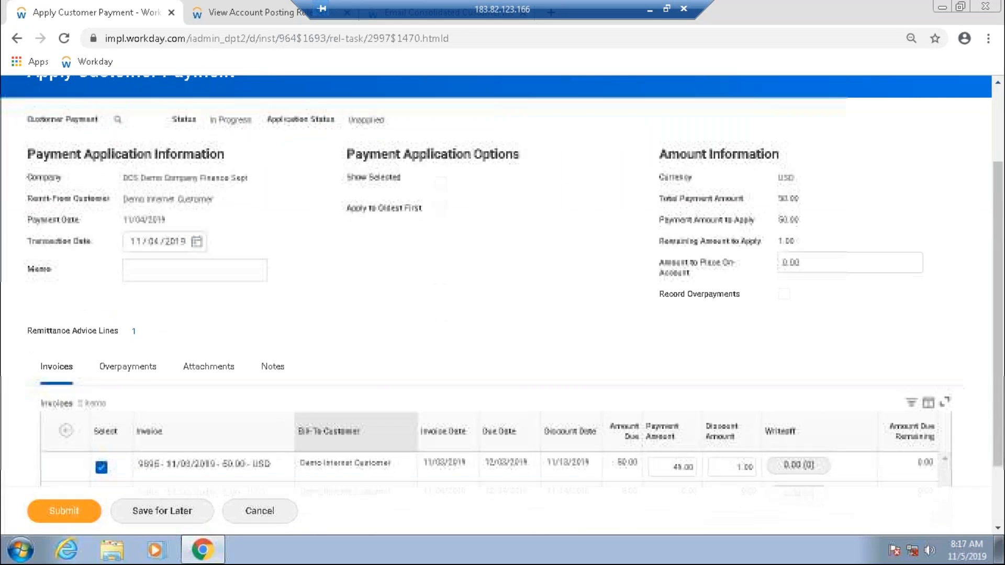
scroll(293, 406, down, 2)
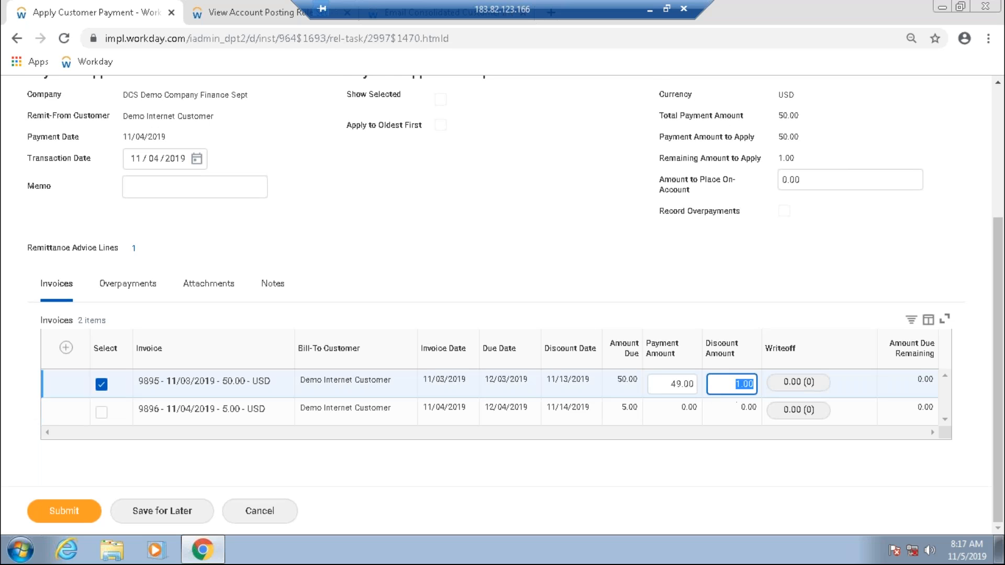
click(672, 385)
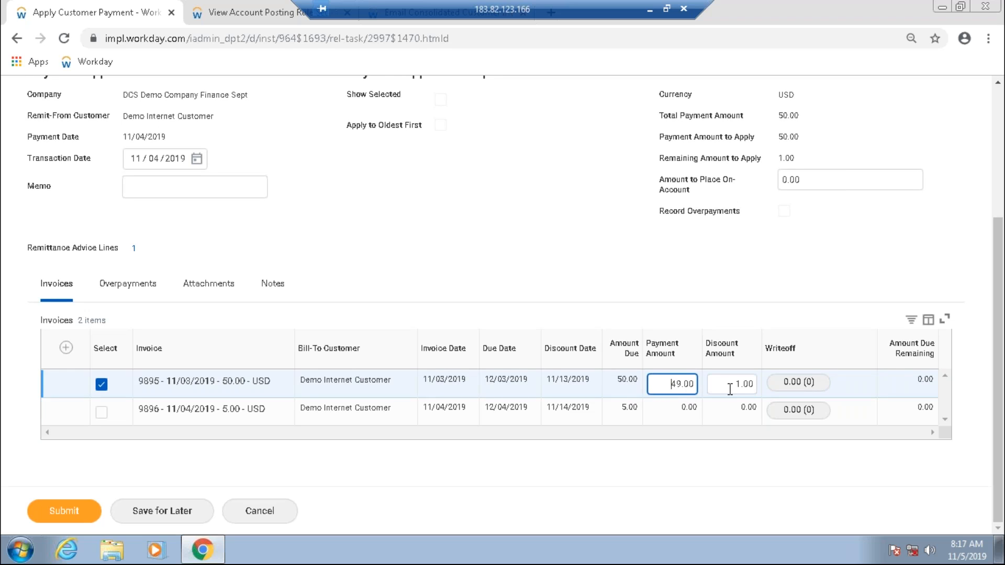
click(749, 386)
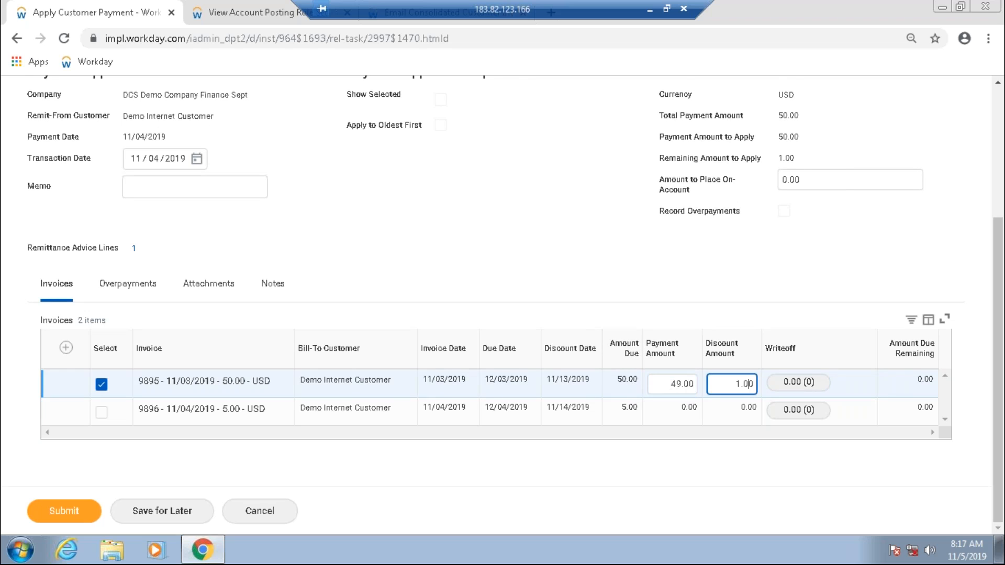
scroll(496, 304, up, 1)
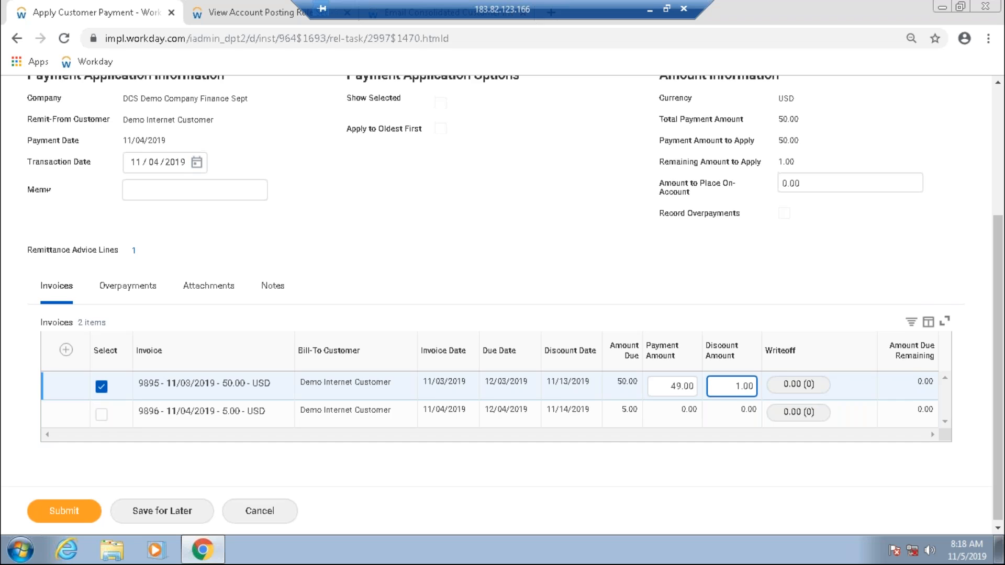
scroll(503, 293, up, 1)
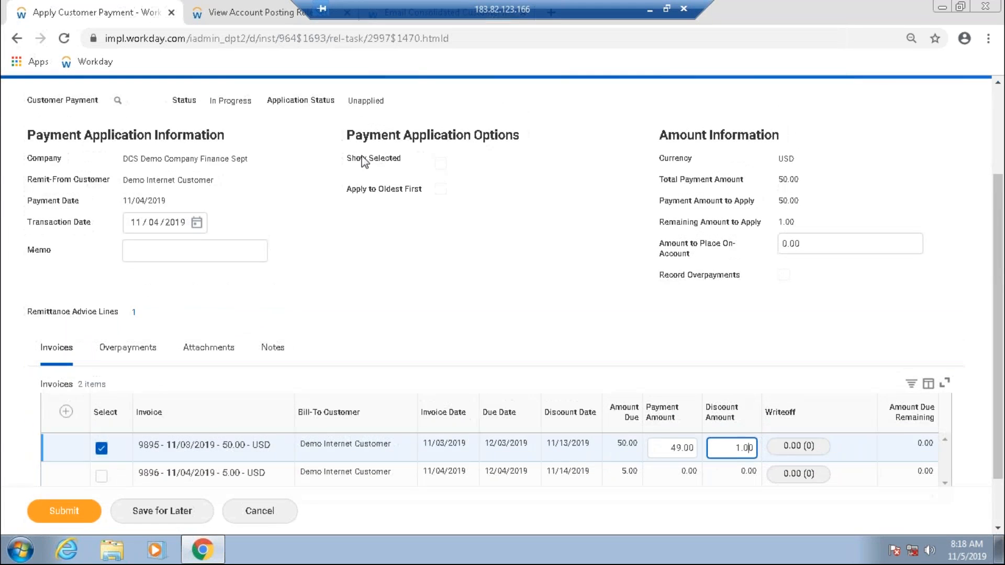
- Duplicate the View Account Posting Rule Set page, search for "find customer", and open the Find Customers report
click(246, 12)
scroll(242, 187, up, 6)
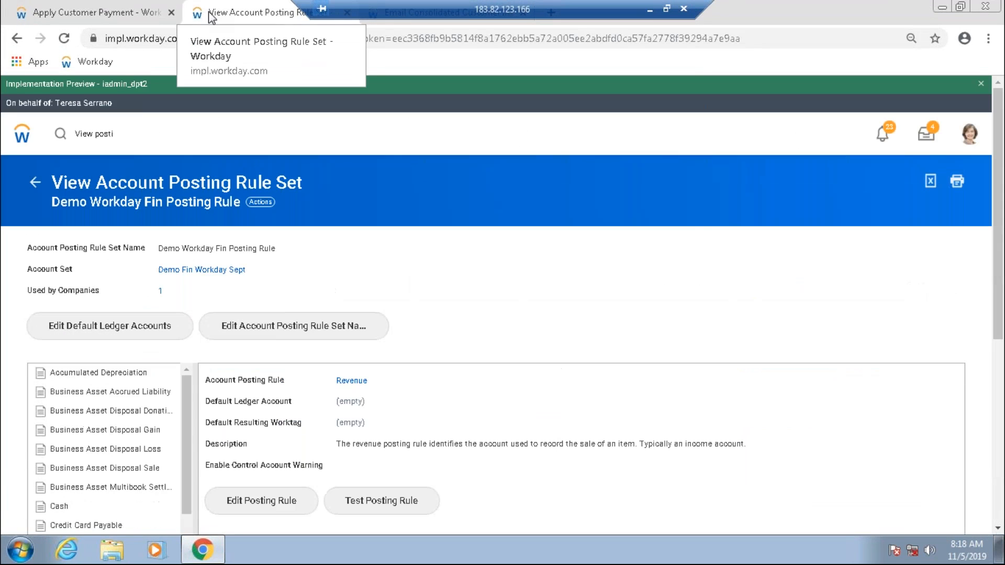
right_click(207, 7)
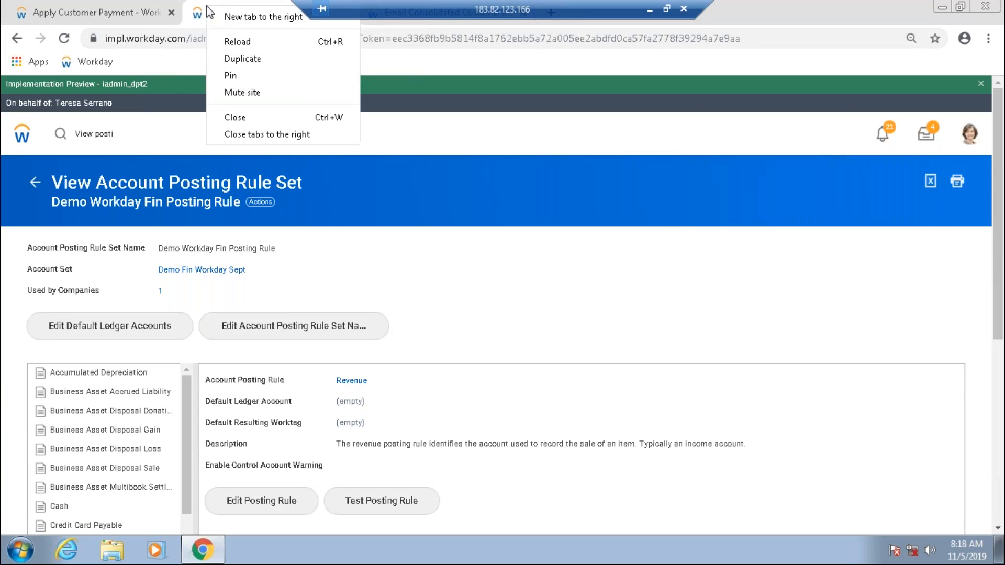
click(249, 58)
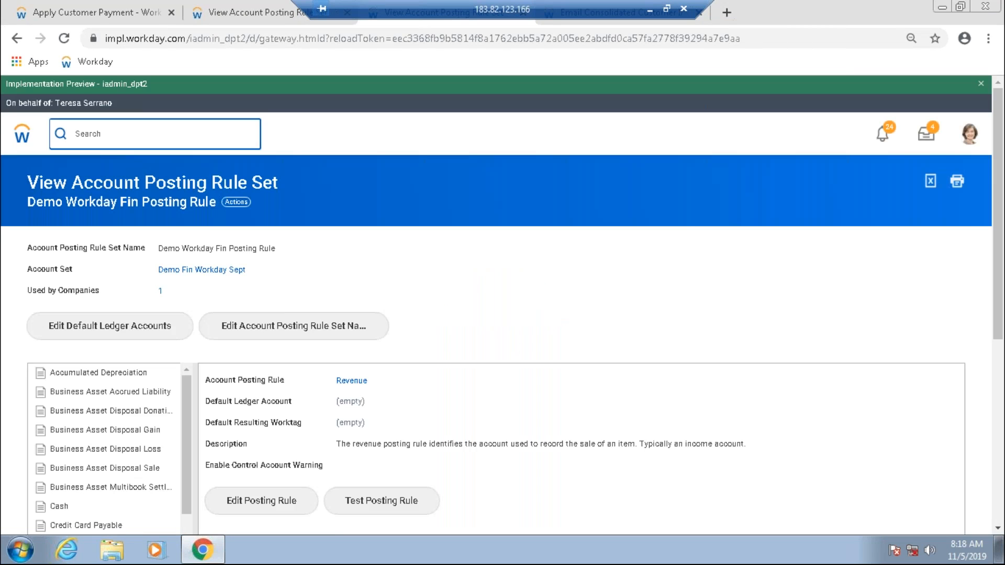
text(find customer)
key(Return)
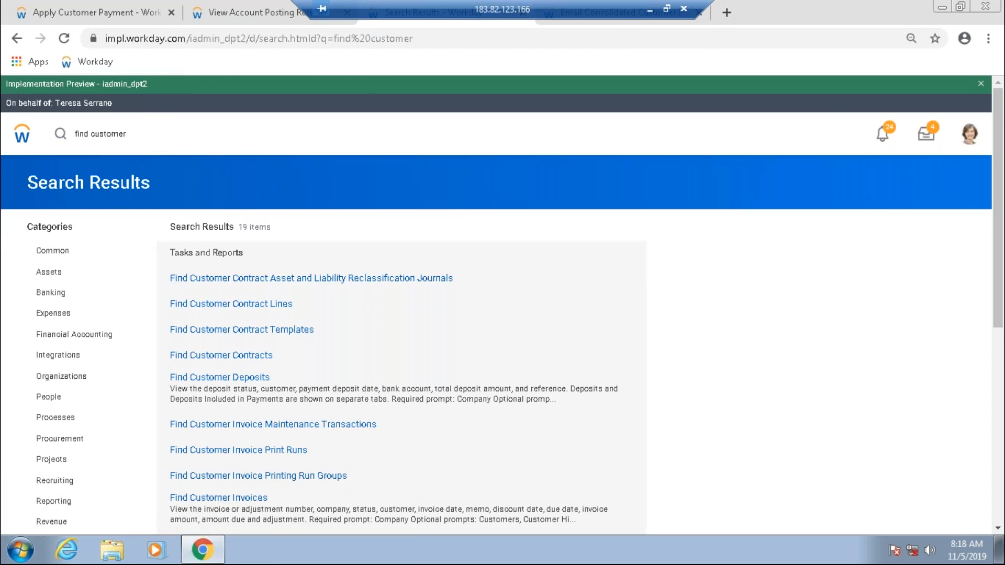
scroll(228, 412, down, 7)
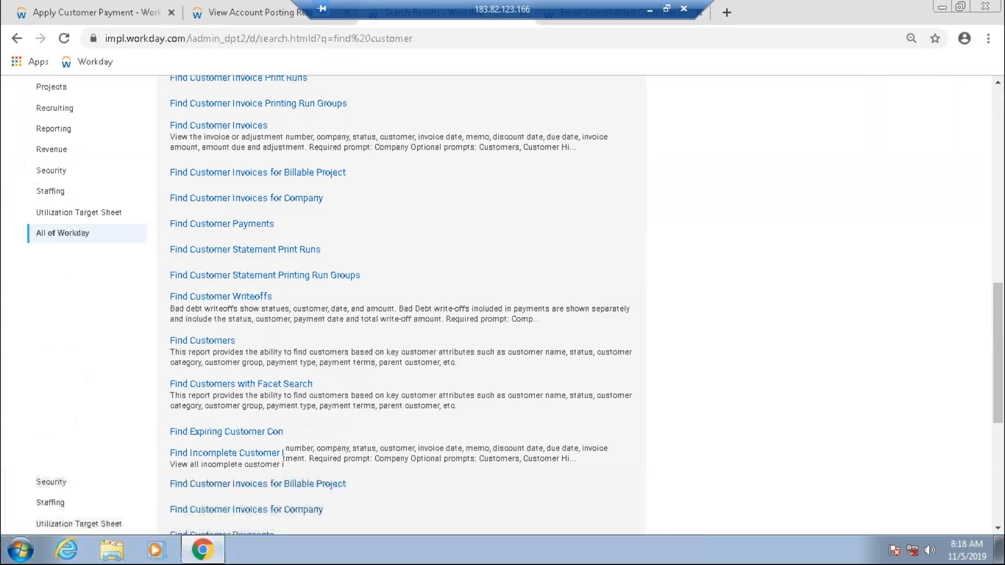
click(225, 342)
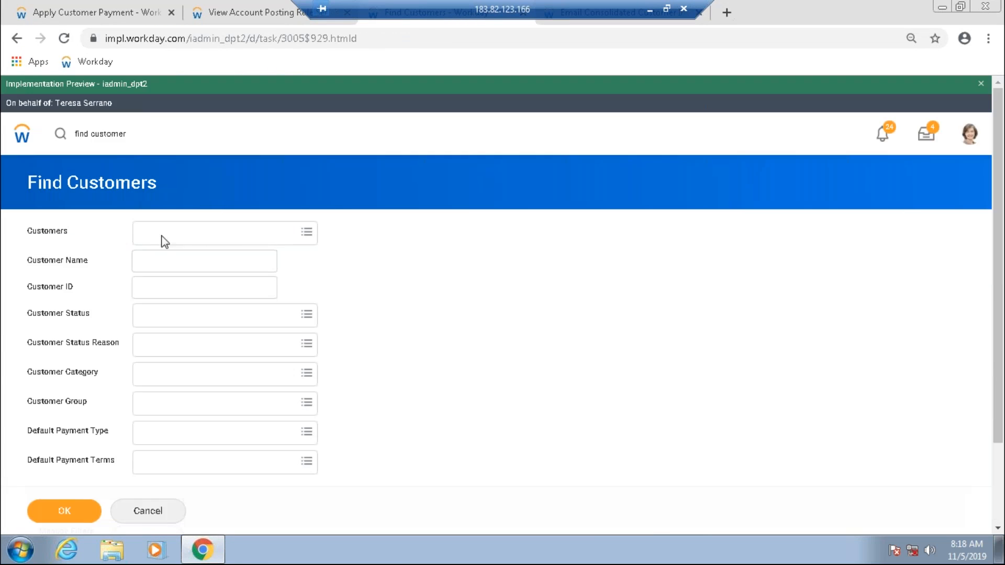
- Run the Find Customers report for Demo Internet Customer and open that customer's record
click(161, 235)
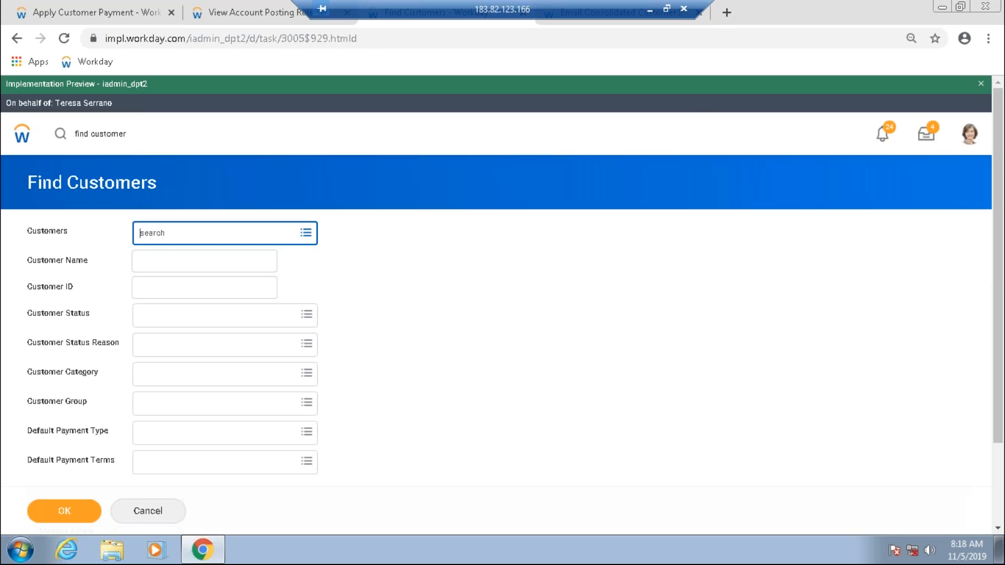
text(demo)
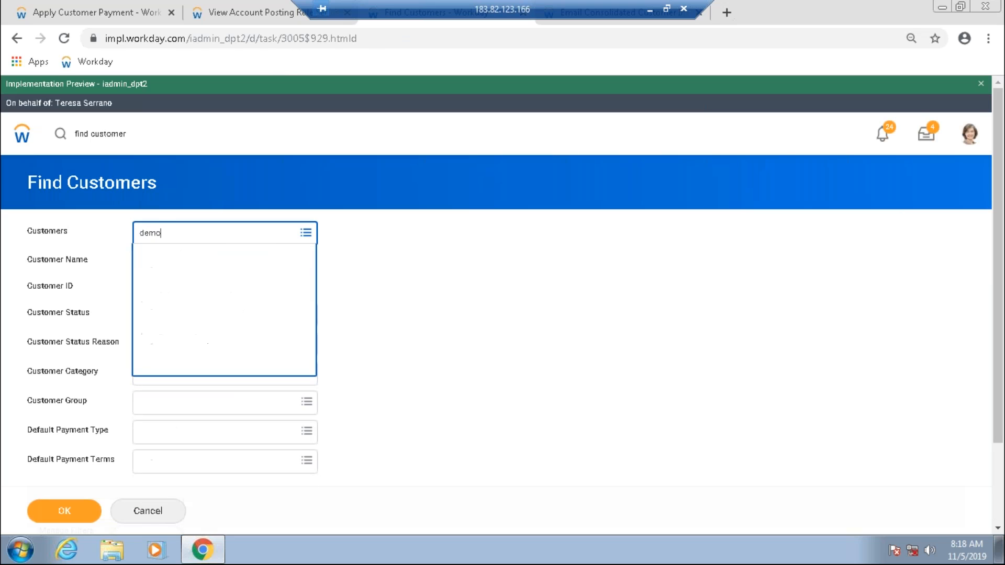
key(Return)
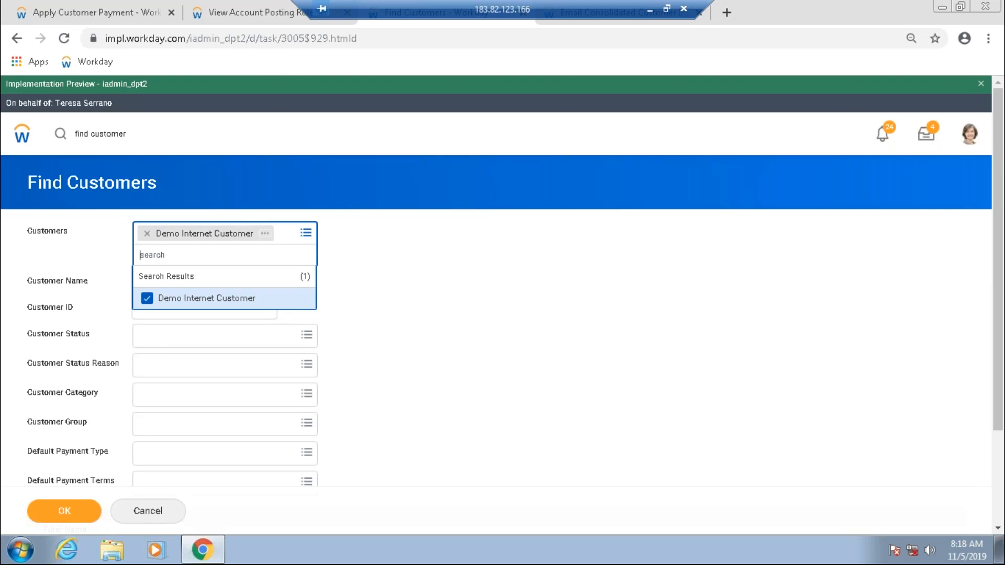
click(64, 512)
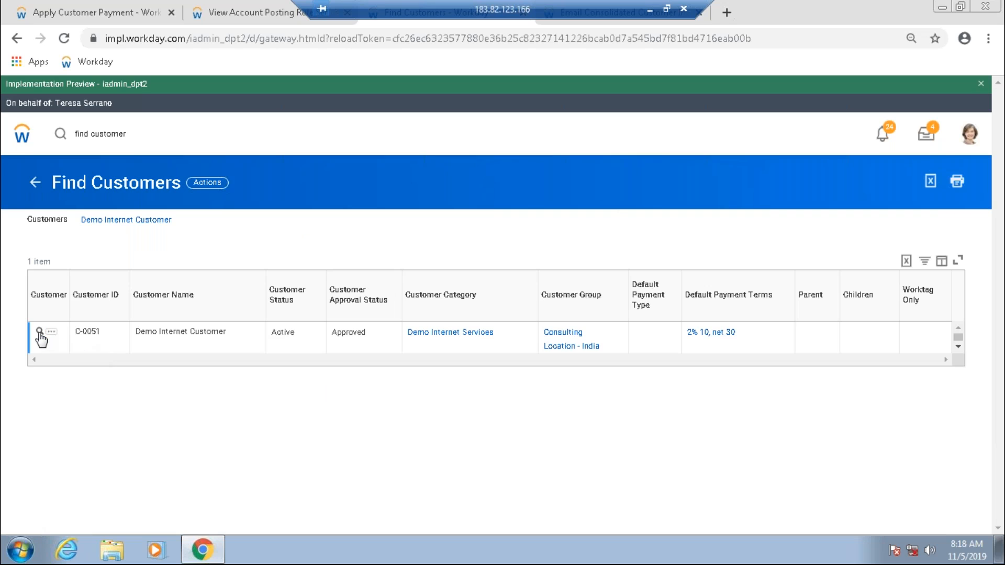
click(40, 333)
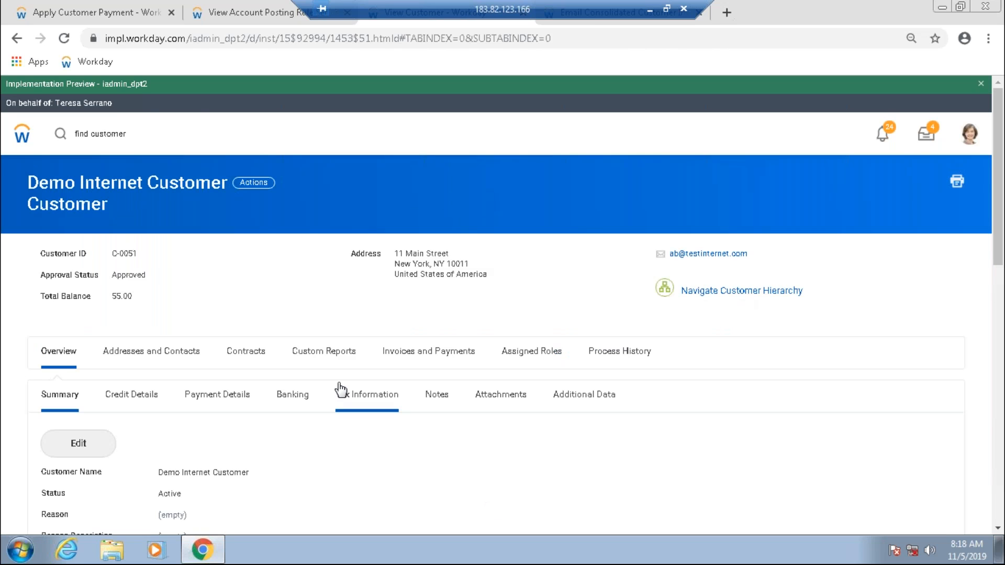
- Examine the payment terms in the payment details of the Demo Internet Customer record
scroll(339, 389, down, 6)
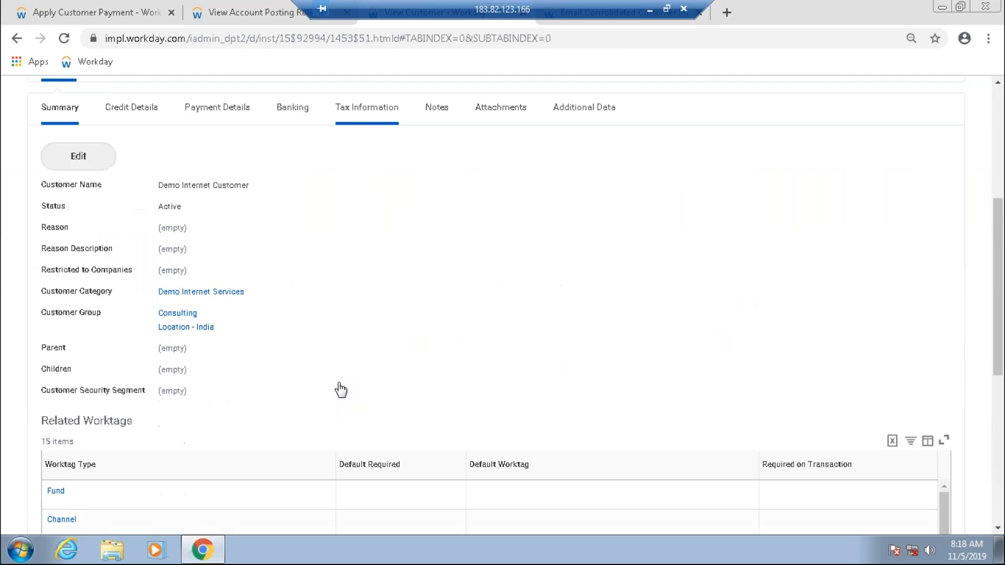
scroll(339, 390, down, 3)
scroll(339, 390, up, 10)
click(209, 327)
scroll(42, 209, down, 4)
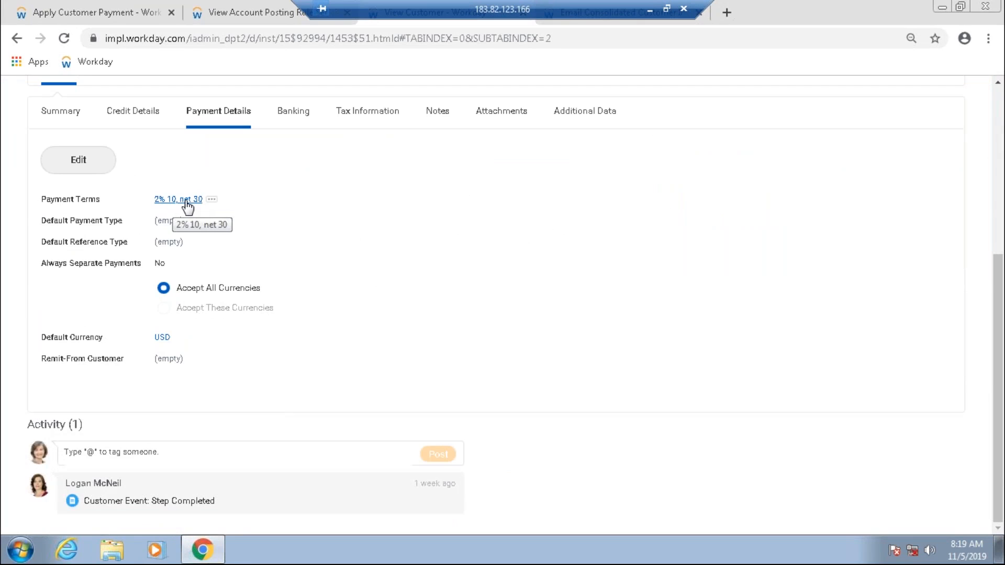
- Return to the customer payment application and compare invoice 9895's payment amount with its discount amount
click(126, 5)
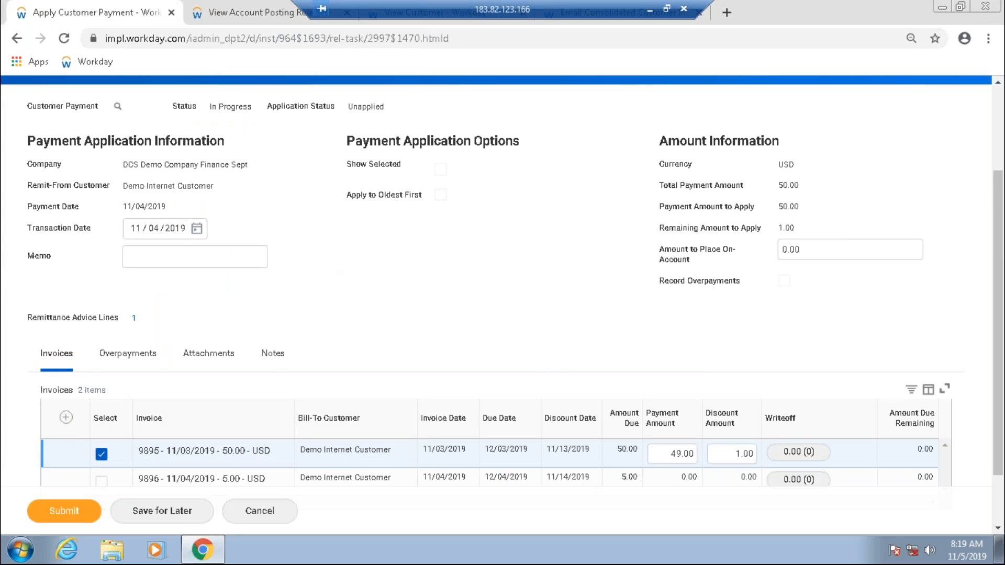
scroll(204, 368, down, 1)
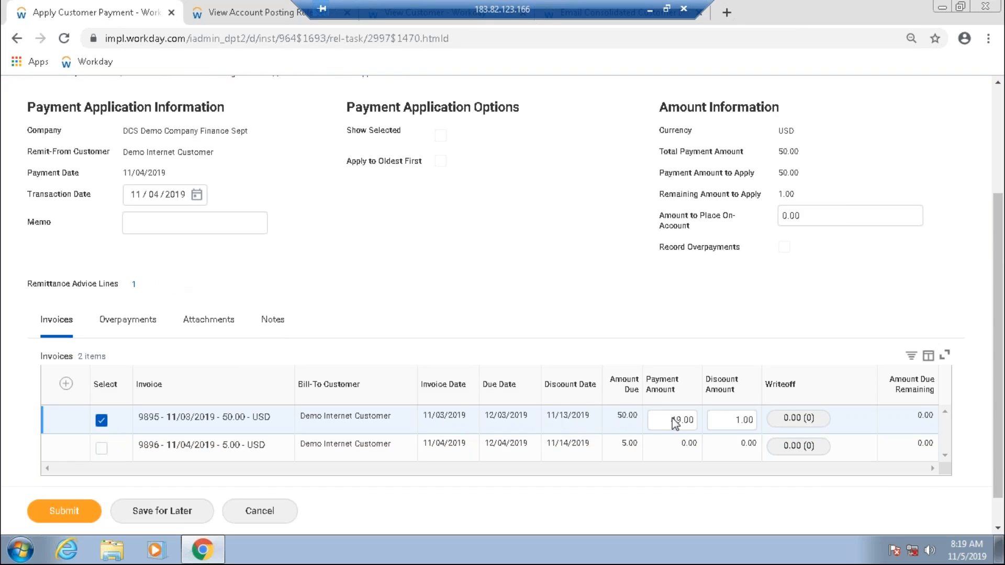
click(742, 422)
- Try including invoice 9896 with a payment amount of 4.92, check its discount amount, and deselect the invoice
click(101, 448)
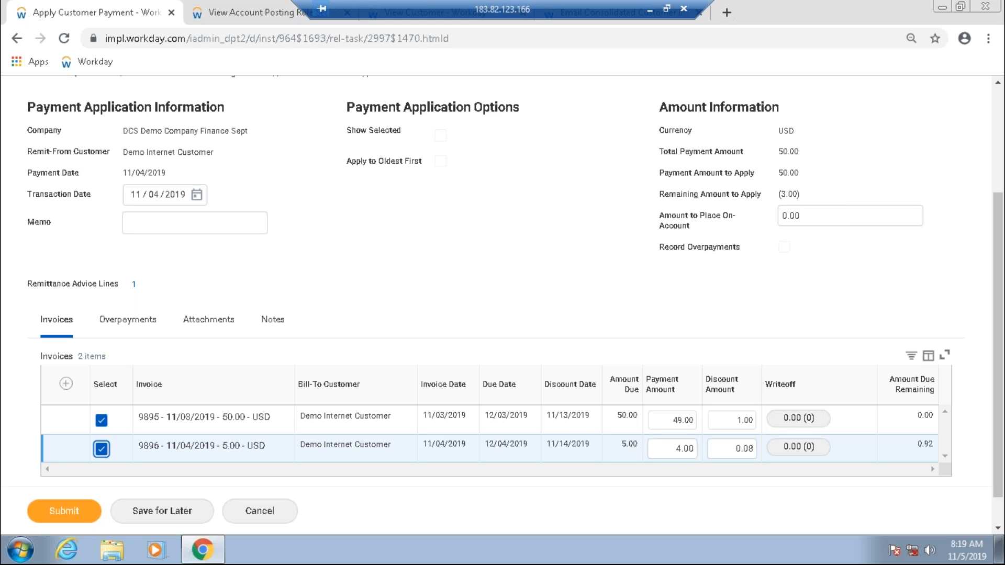
click(739, 453)
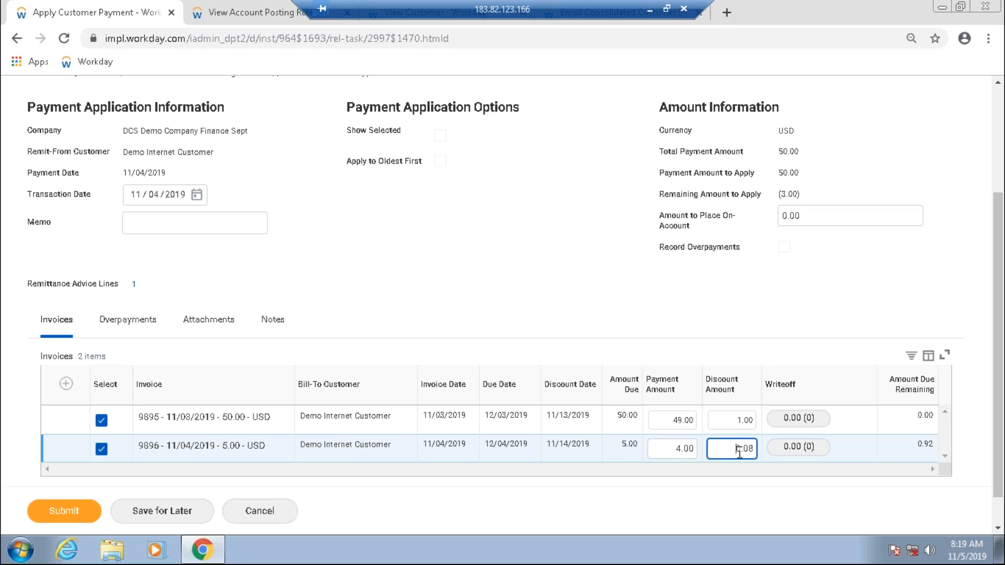
click(676, 453)
click(692, 454)
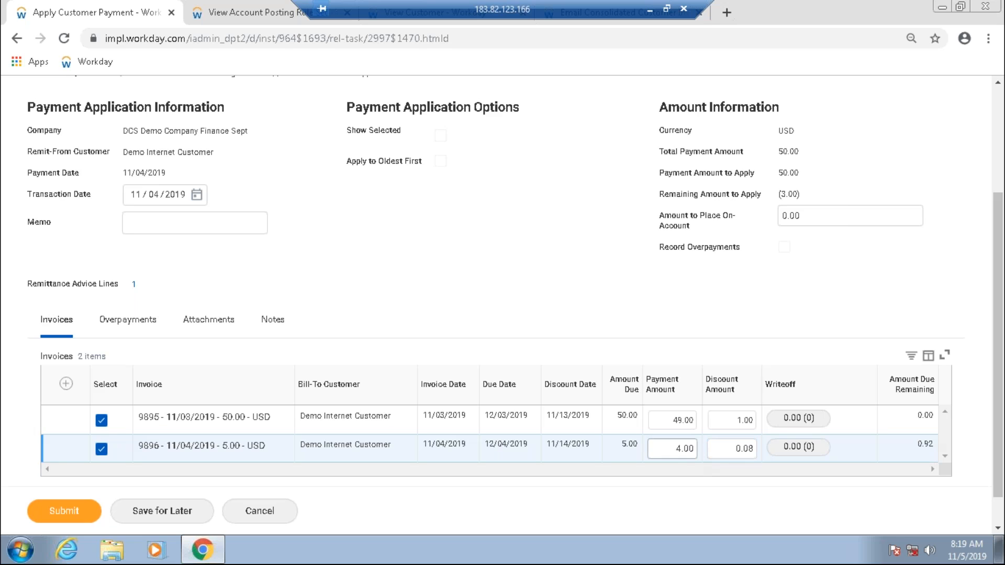
text(92)
click(552, 318)
click(745, 449)
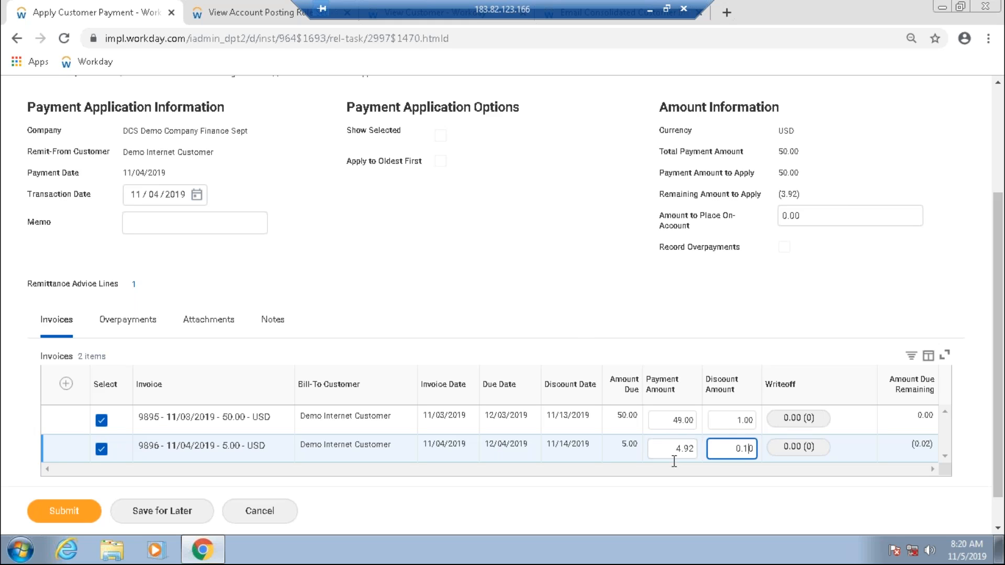
click(101, 449)
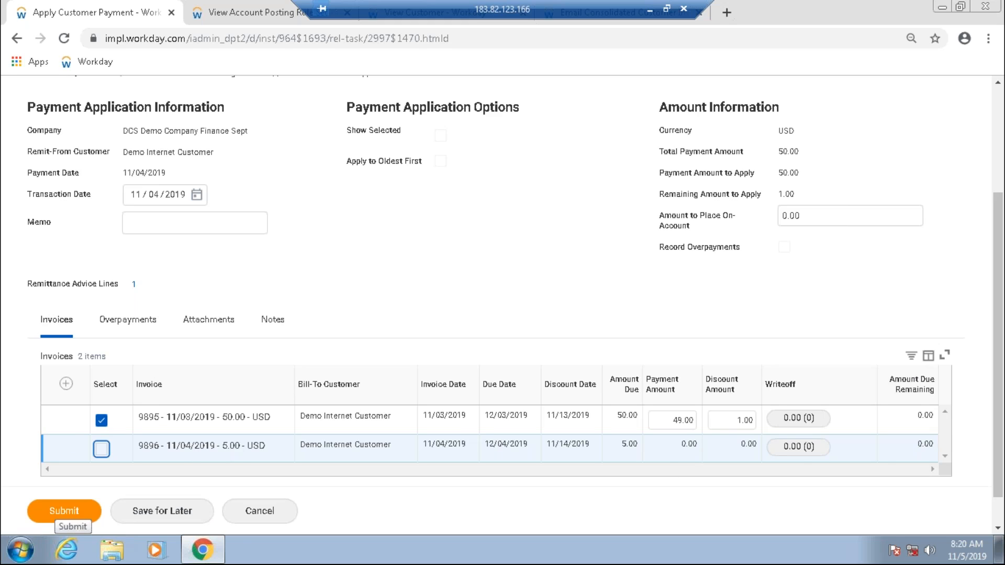
- Try to submit the payment application for invoice 9895 only, and check its overpayments, attachments and notes
click(60, 511)
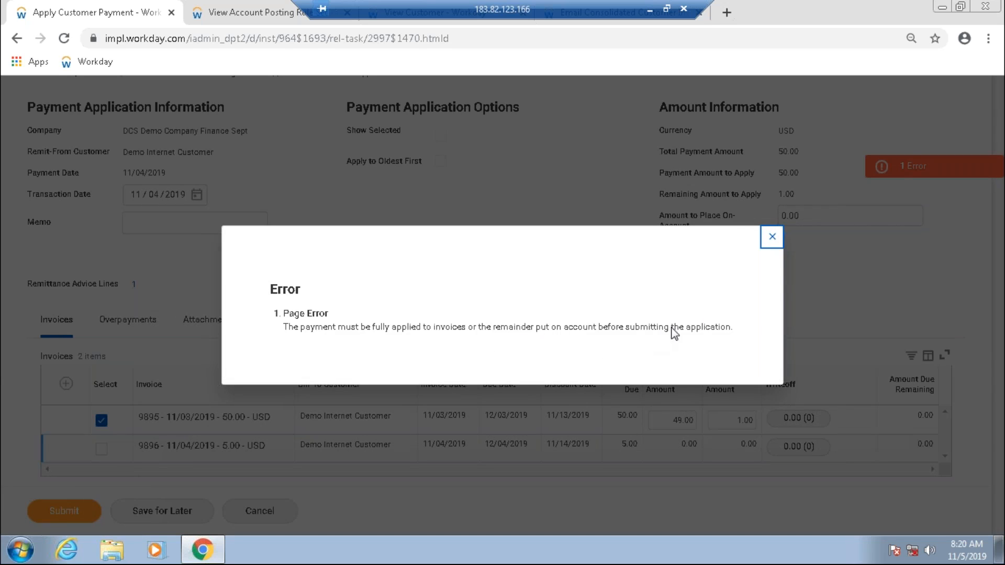
click(771, 242)
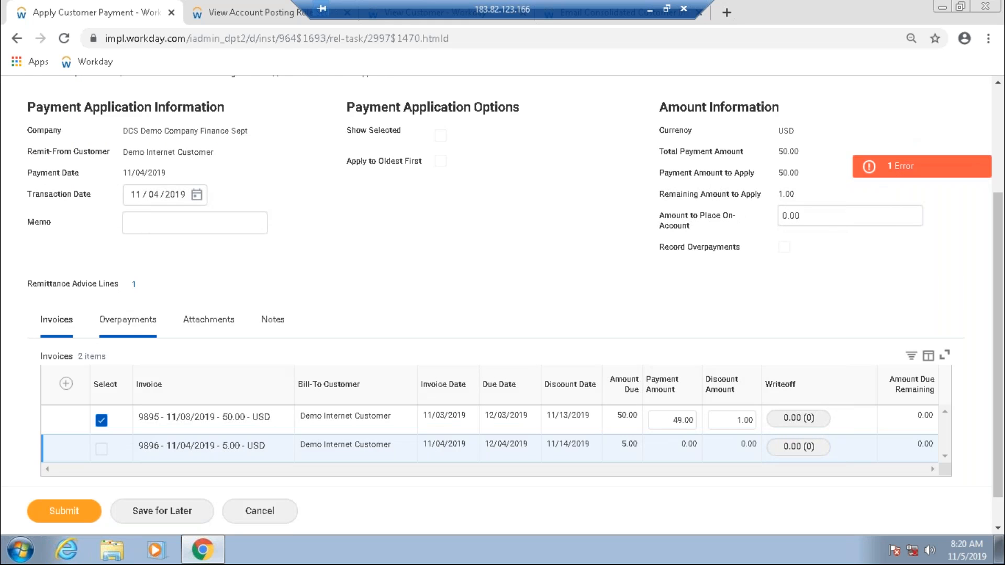
click(155, 320)
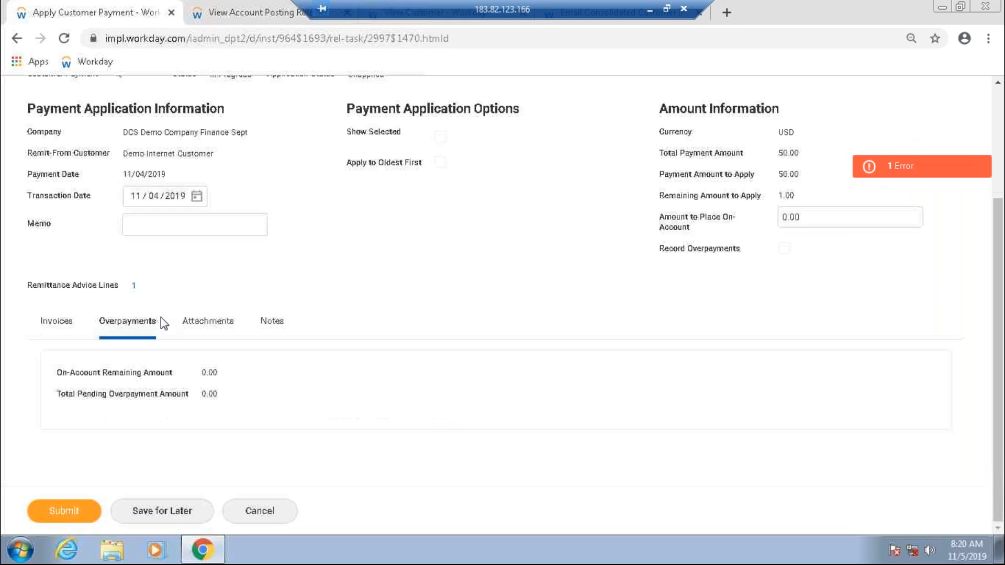
click(198, 325)
click(272, 338)
click(57, 342)
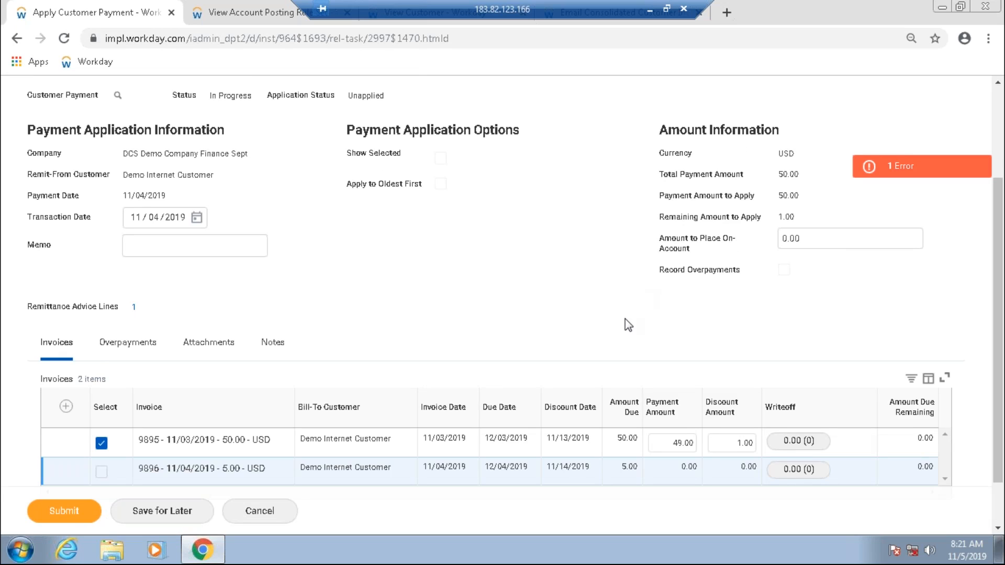
- Try to submit the payment application with 49 as the amount to place on account, and read the page error
click(861, 236)
key(BackSpace)
key(BackSpace)
key(BackSpace)
key(BackSpace)
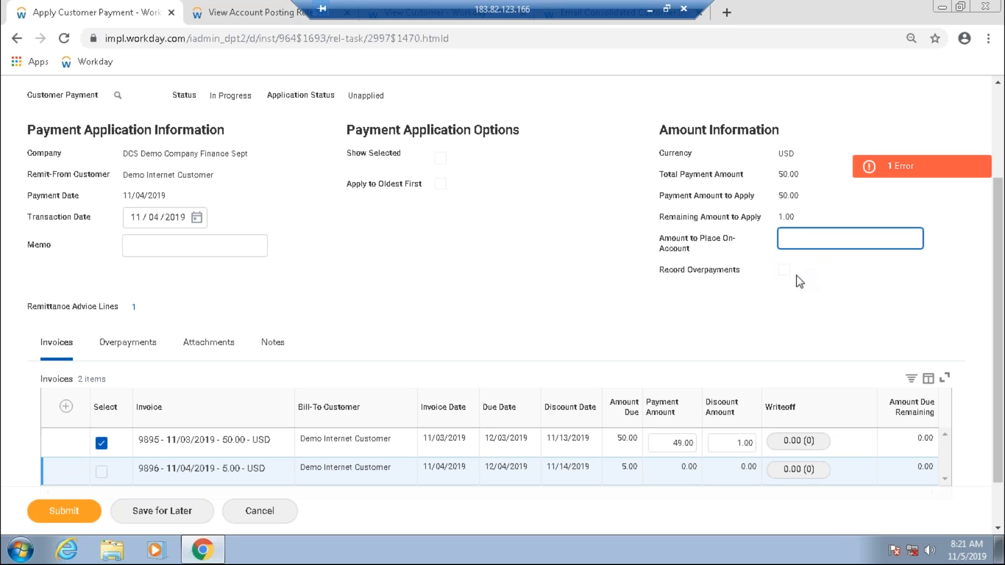
text(49)
click(760, 349)
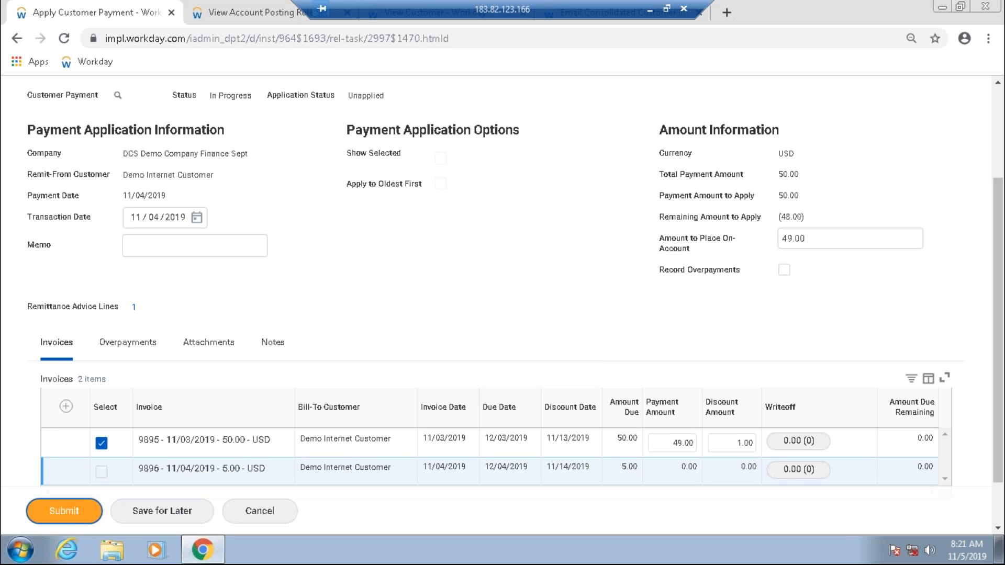
click(64, 510)
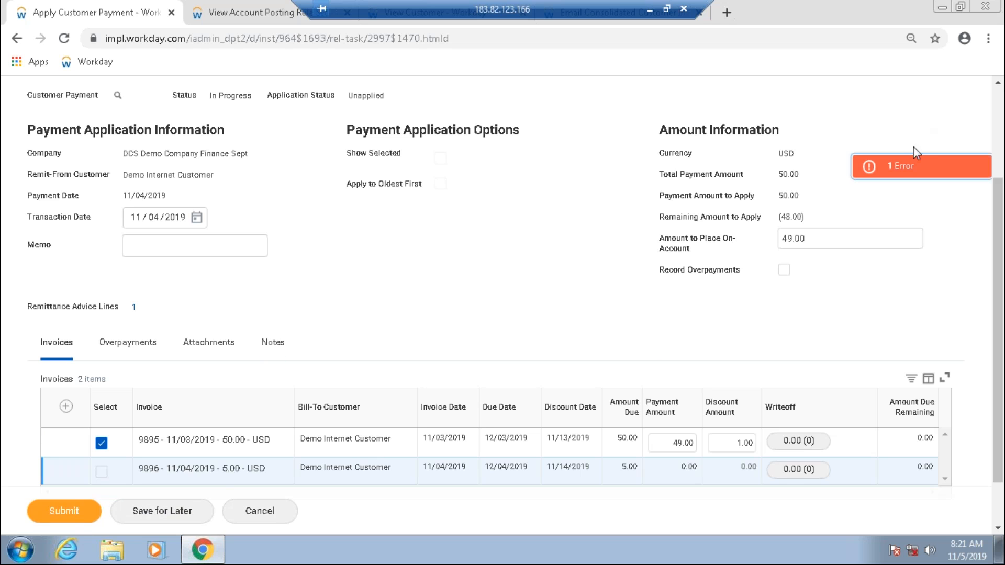
click(901, 167)
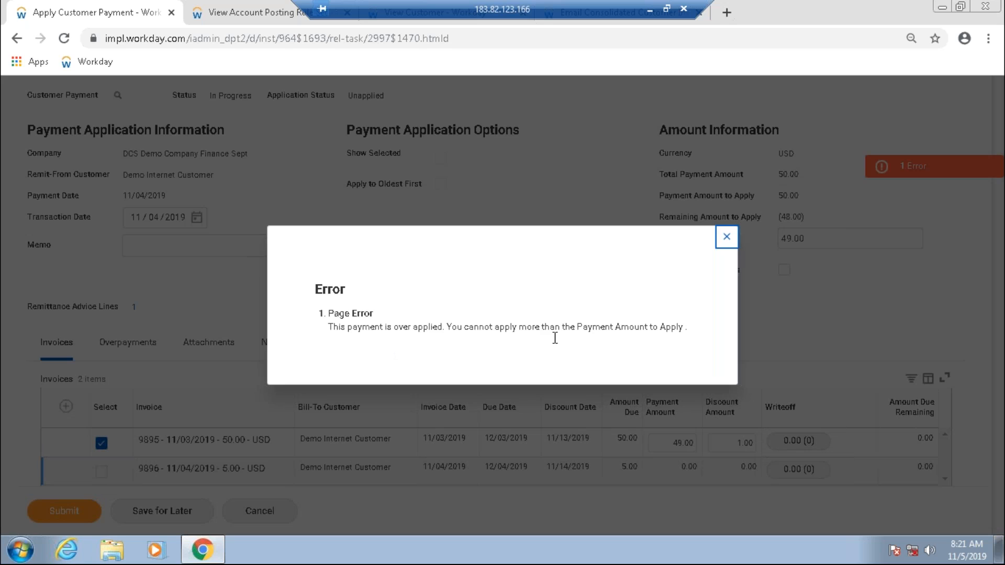
click(726, 240)
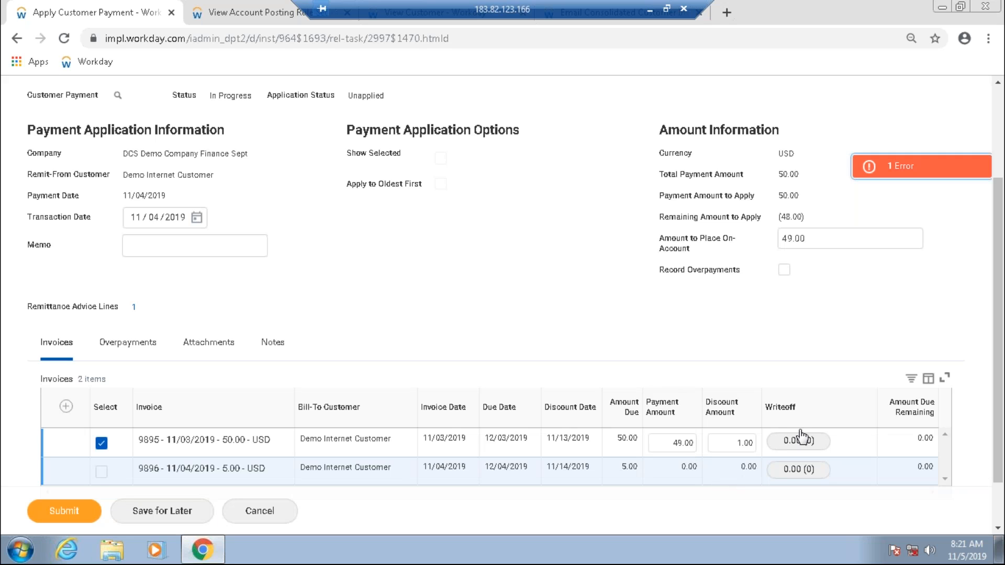
- Change the amount to place on account to 1 and submit the payment application
click(796, 239)
key(BackSpace)
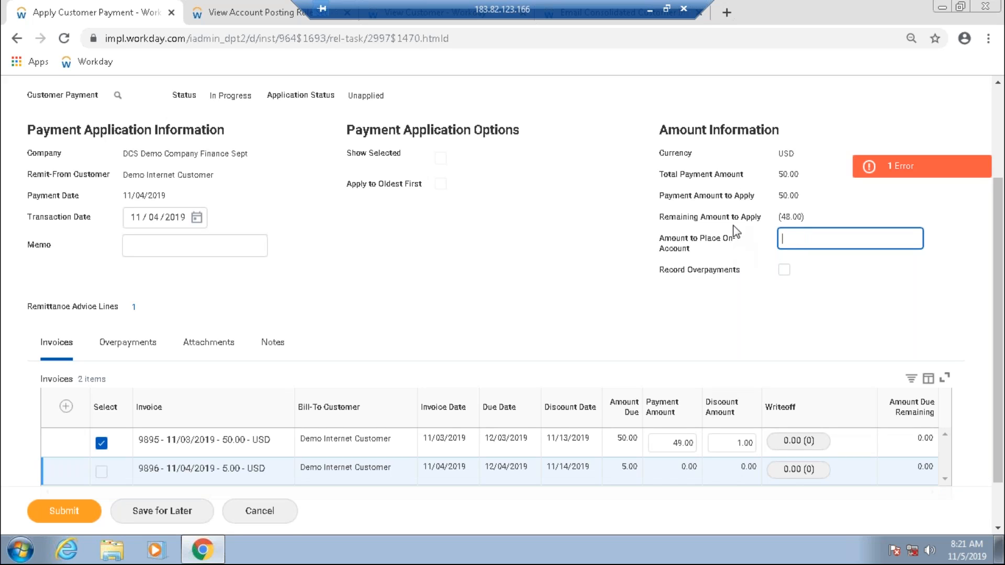
click(733, 226)
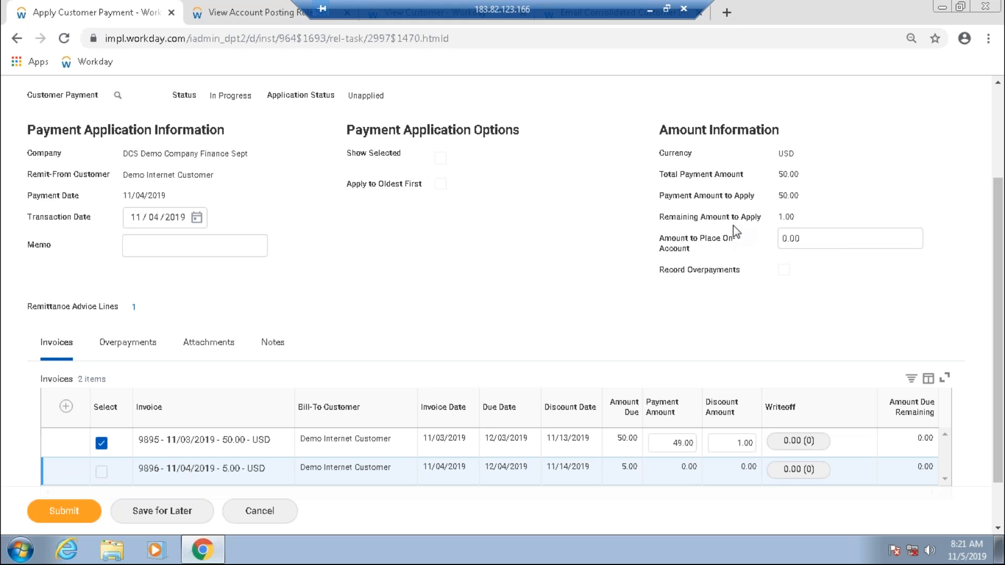
click(798, 240)
text(1)
click(588, 303)
click(57, 511)
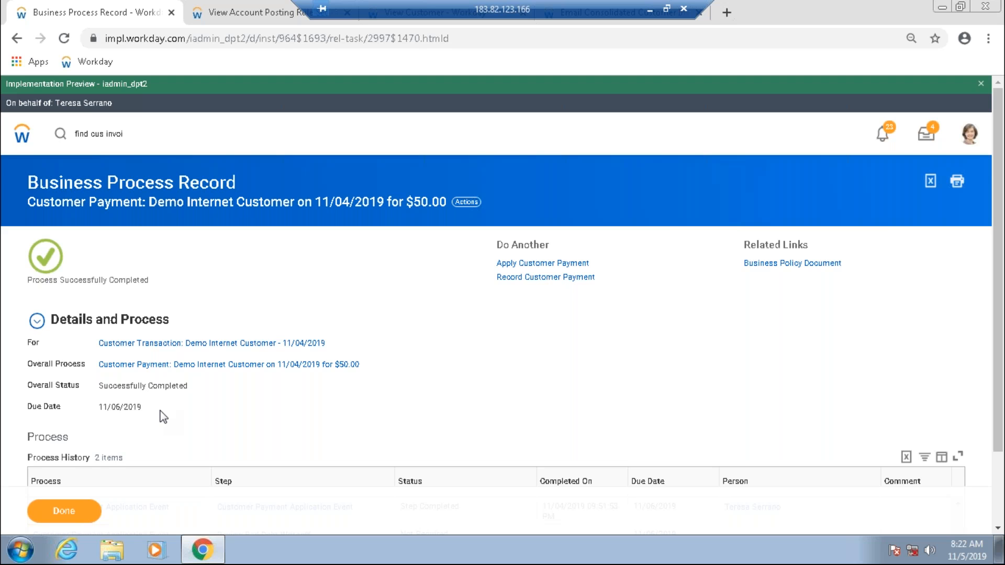
- Review the business process record of the customer payment, including its process history
scroll(163, 417, down, 2)
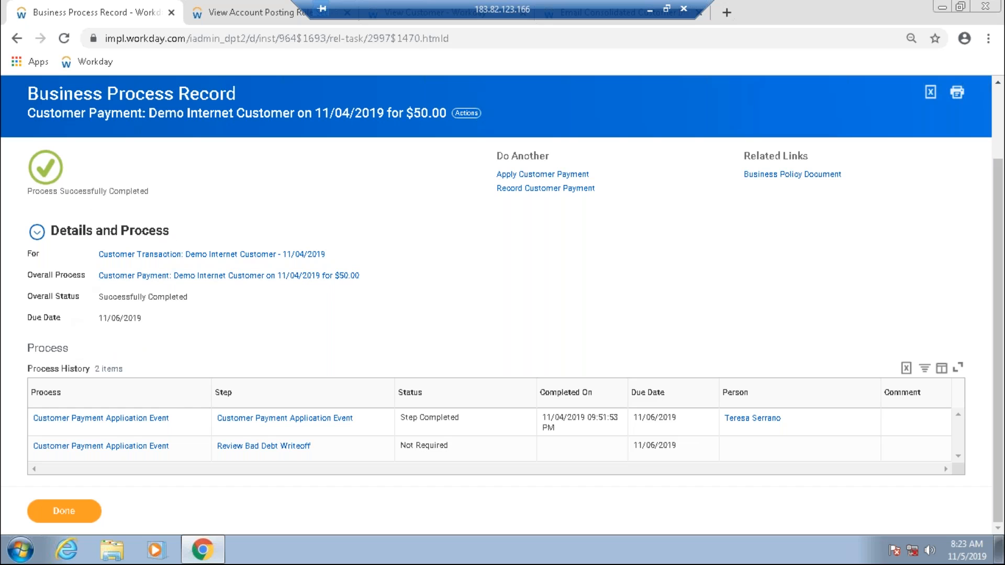
scroll(172, 163, up, 2)
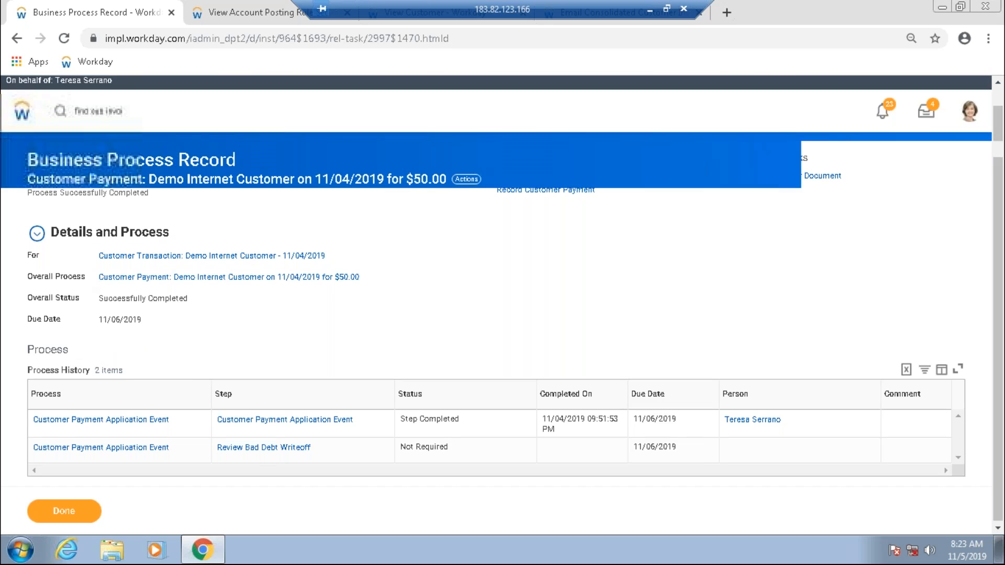
scroll(172, 164, up, 1)
- Open the Find Customer Payments report and set its company to DCS Demo Company Finance Sept
drag(128, 134, 59, 137)
text(find)
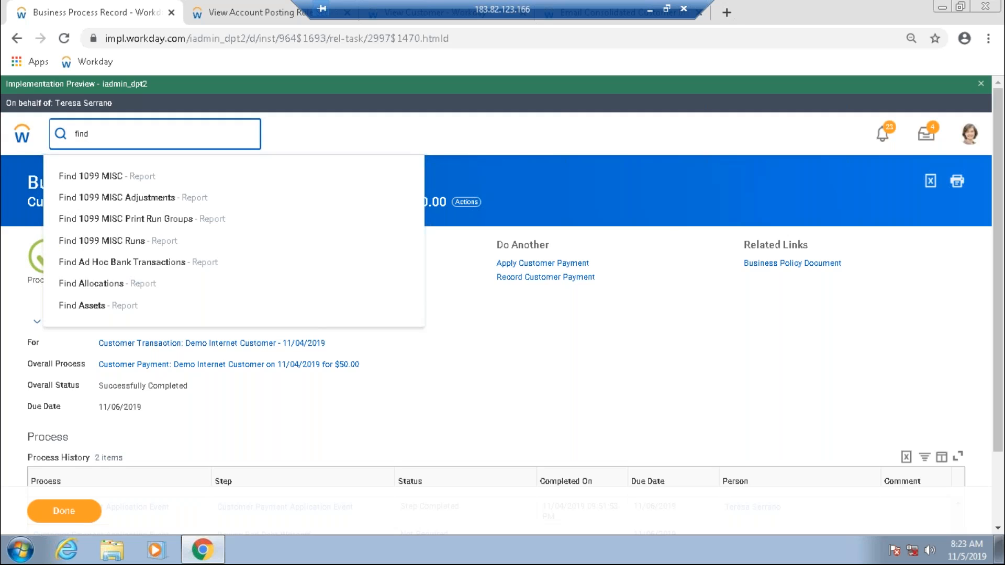
text(cust pay)
key(Down)
key(Return)
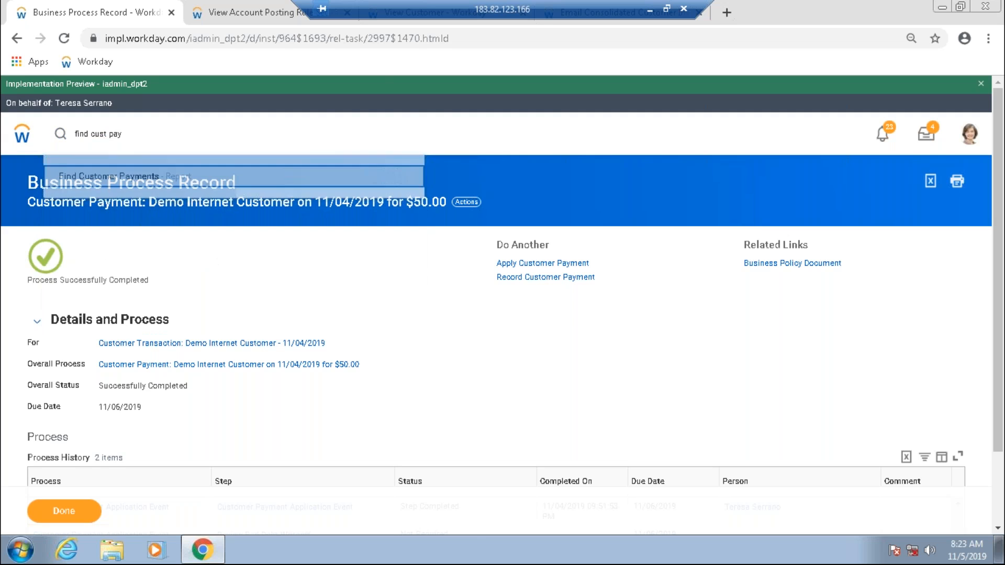
text(demo)
key(Return)
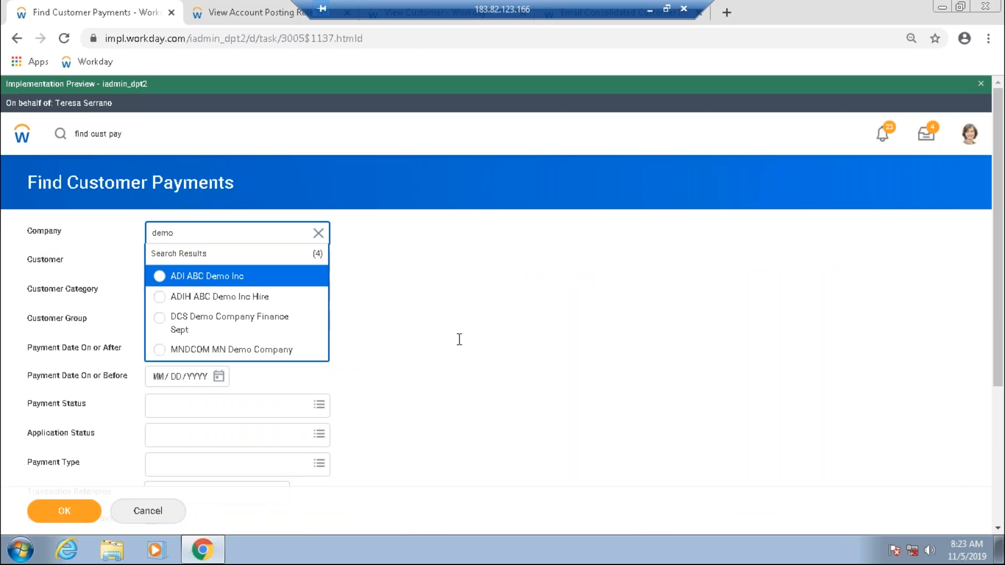
click(199, 329)
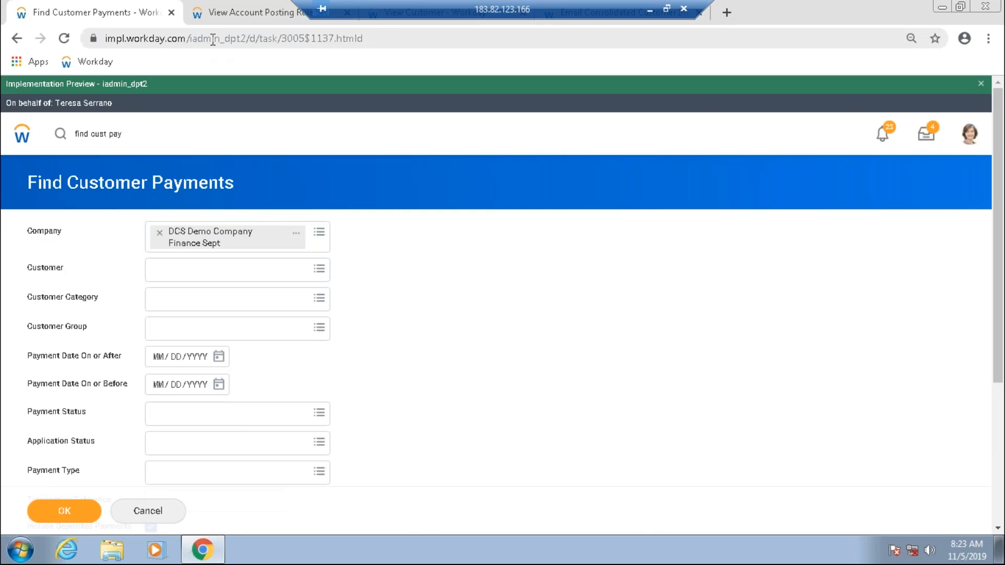
- Switch to the Demo Internet Customer record and search for "bp: customer" from there
click(219, 21)
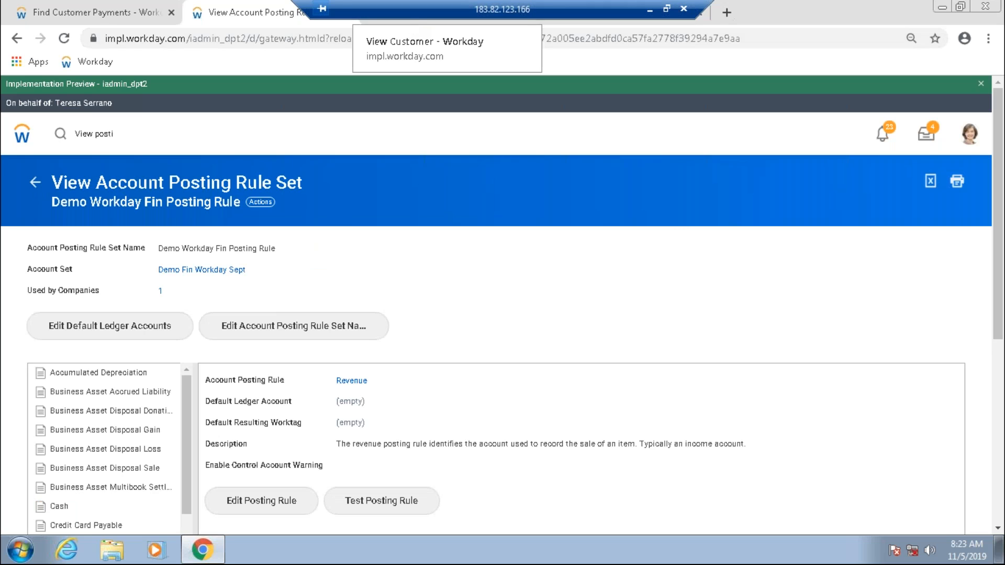
click(408, 15)
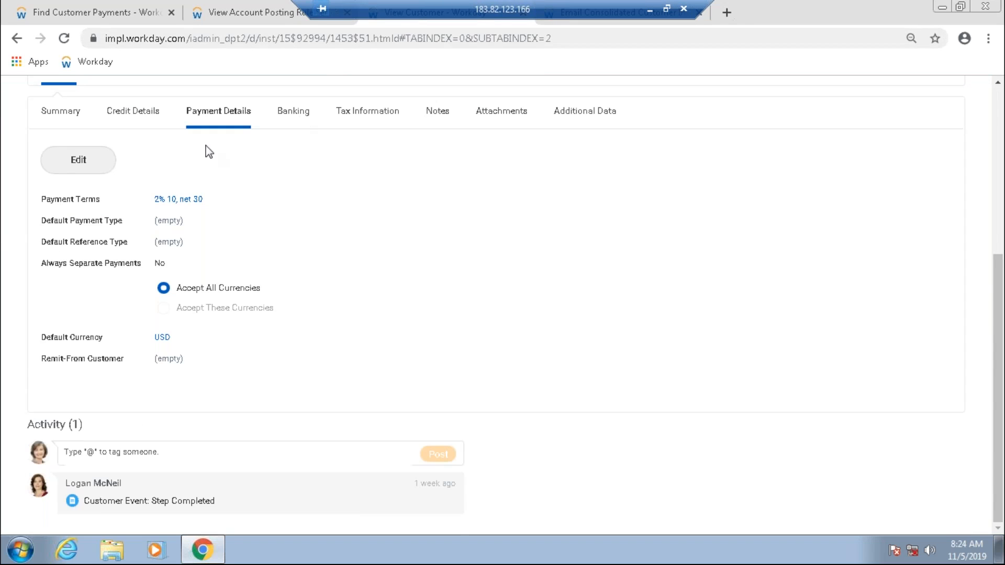
scroll(204, 148, up, 5)
drag(142, 136, 45, 137)
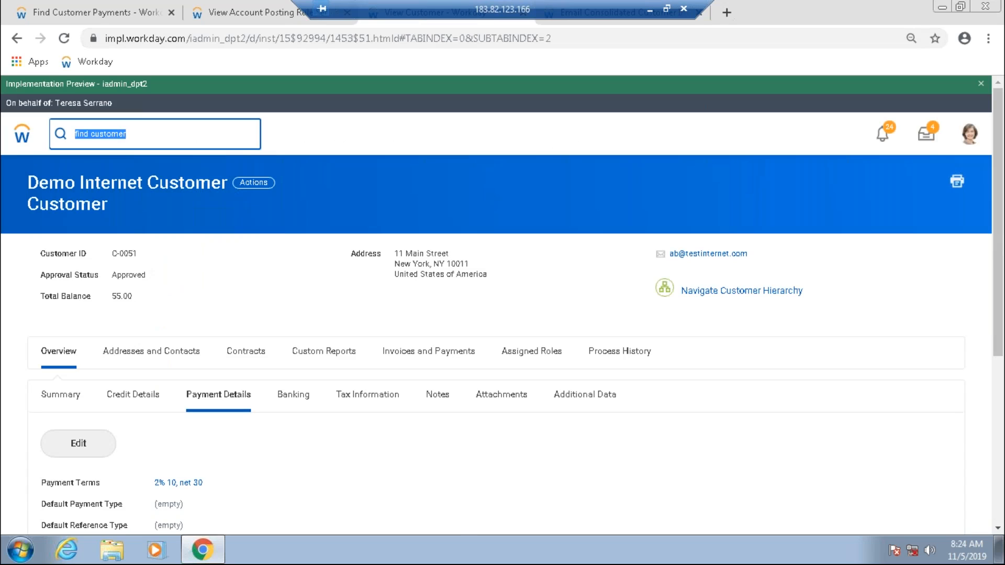
text(bp)
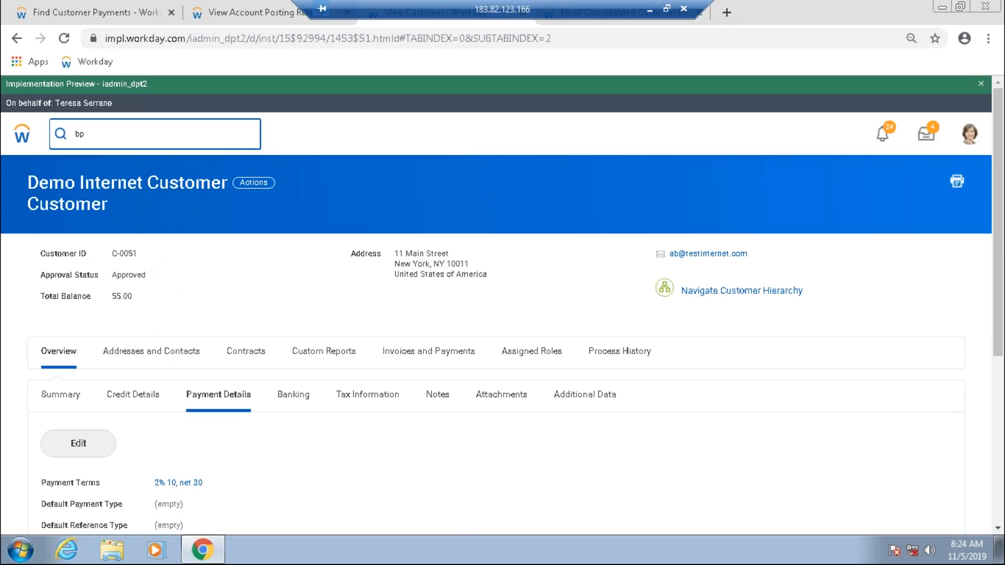
text(: customer)
key(Return)
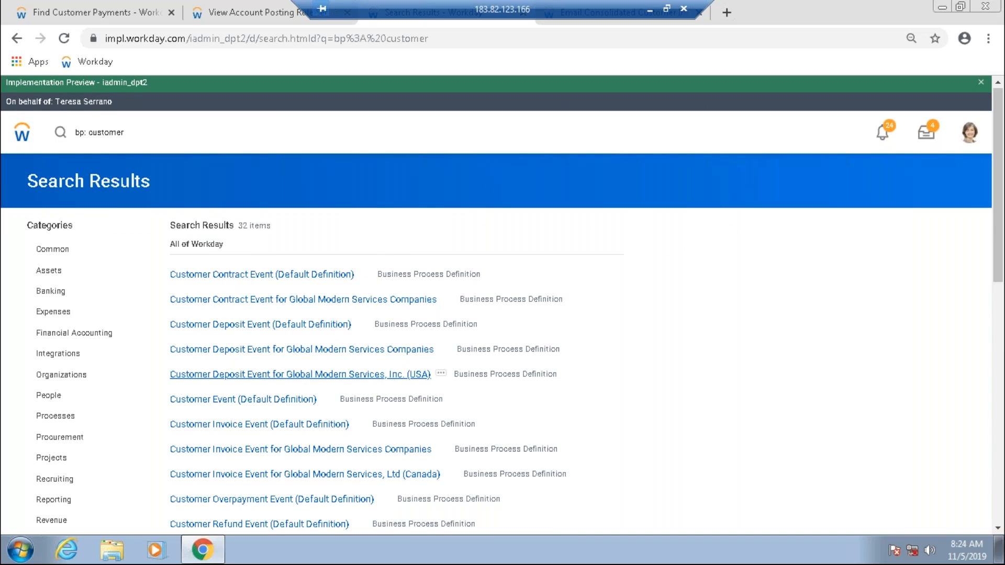
- Open the Customer Invoice Event (Default Definition) in a new tab and review its business process steps
scroll(293, 324, down, 2)
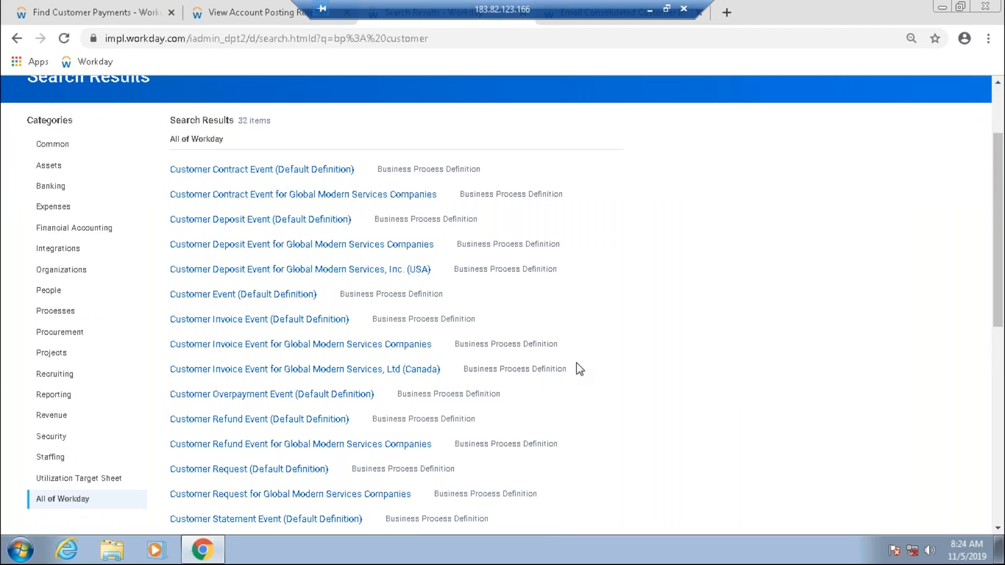
right_click(256, 323)
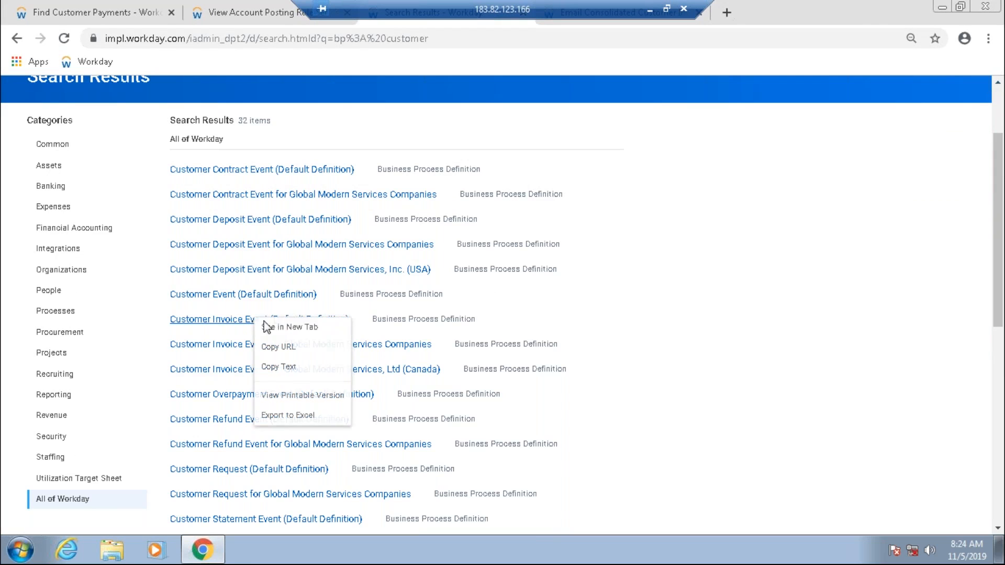
click(283, 328)
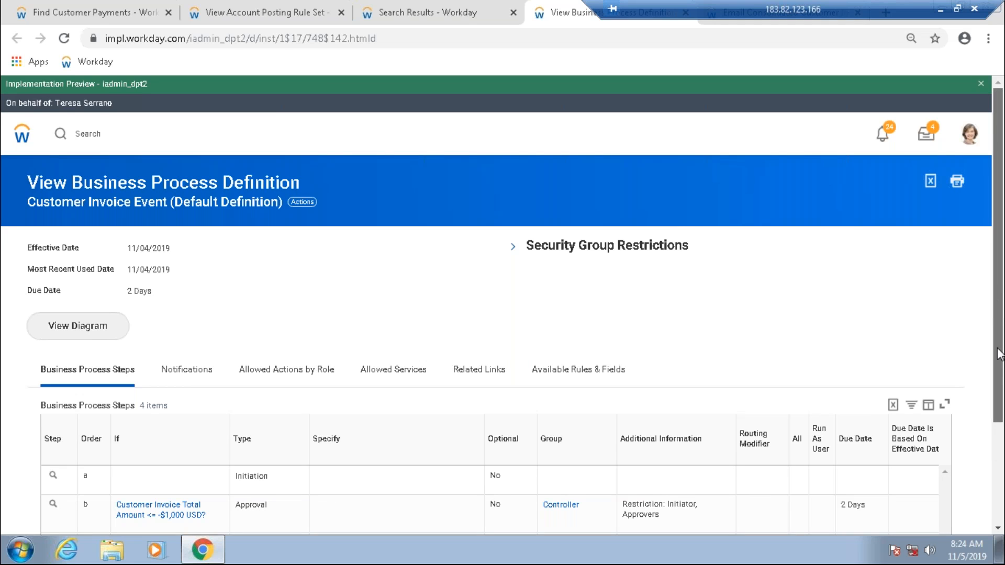
scroll(998, 353, down, 3)
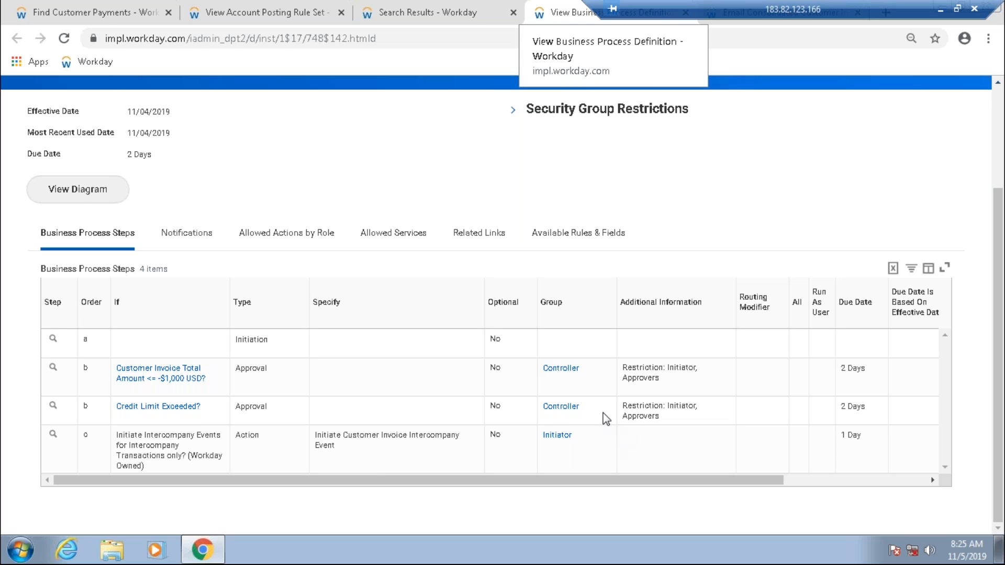
- Examine the workflow step details and available actions of the Credit Limit Exceeded approval step, and close them
click(65, 408)
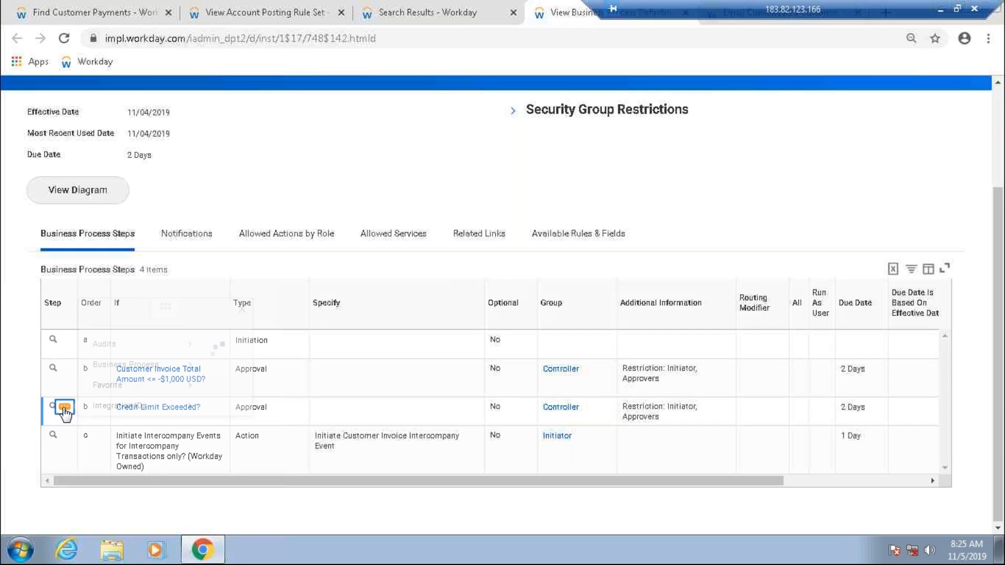
click(64, 407)
mouse_move(122, 372)
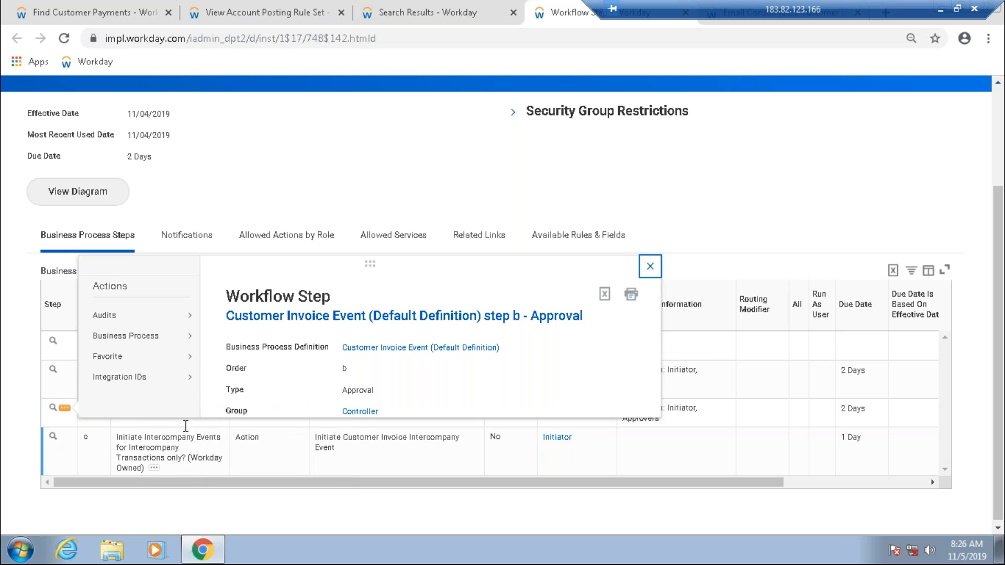
mouse_move(157, 343)
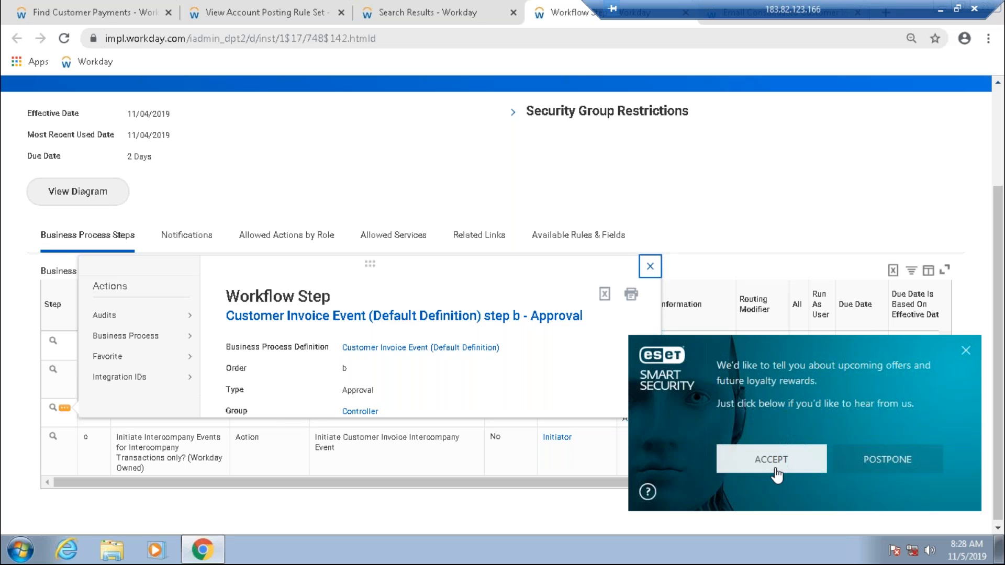
click(776, 473)
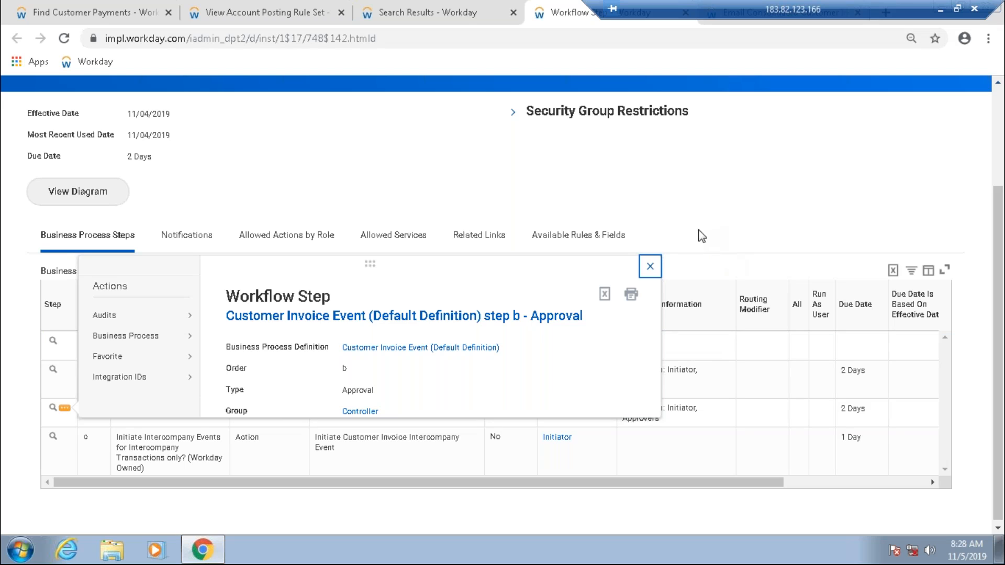
click(651, 268)
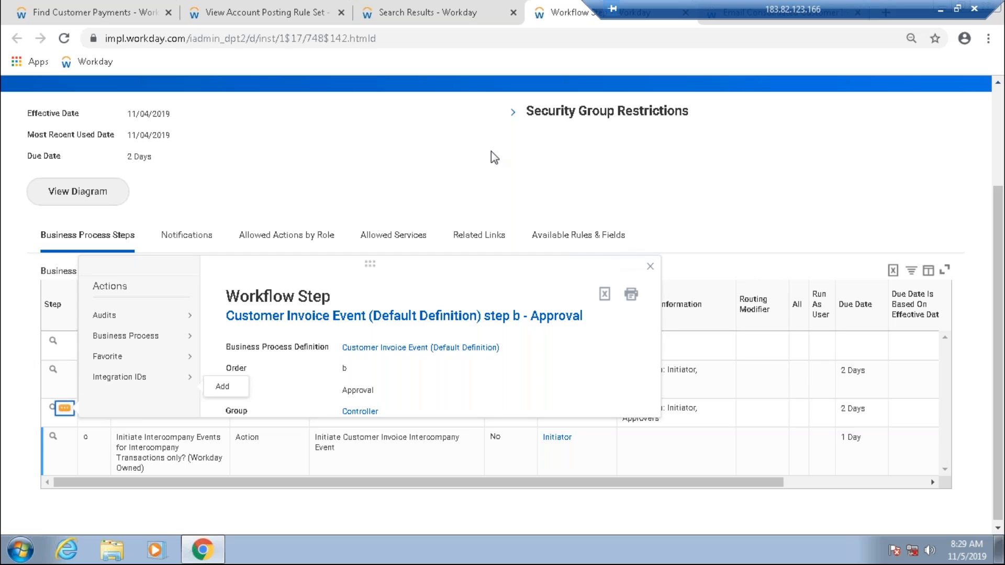
click(353, 194)
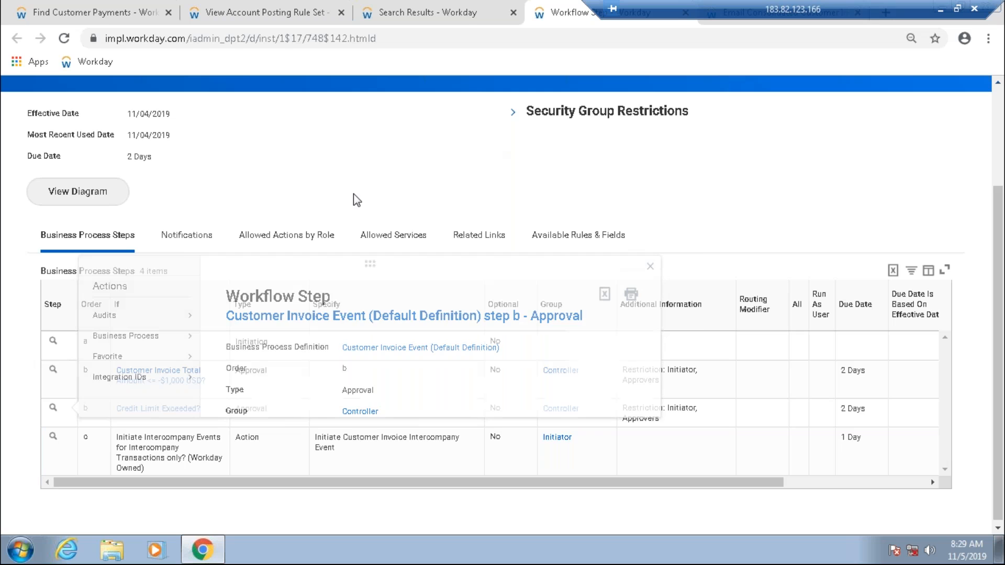
- Check the business process actions and the initiator and approver restrictions of the Customer Invoice Total Amount approval step
click(180, 410)
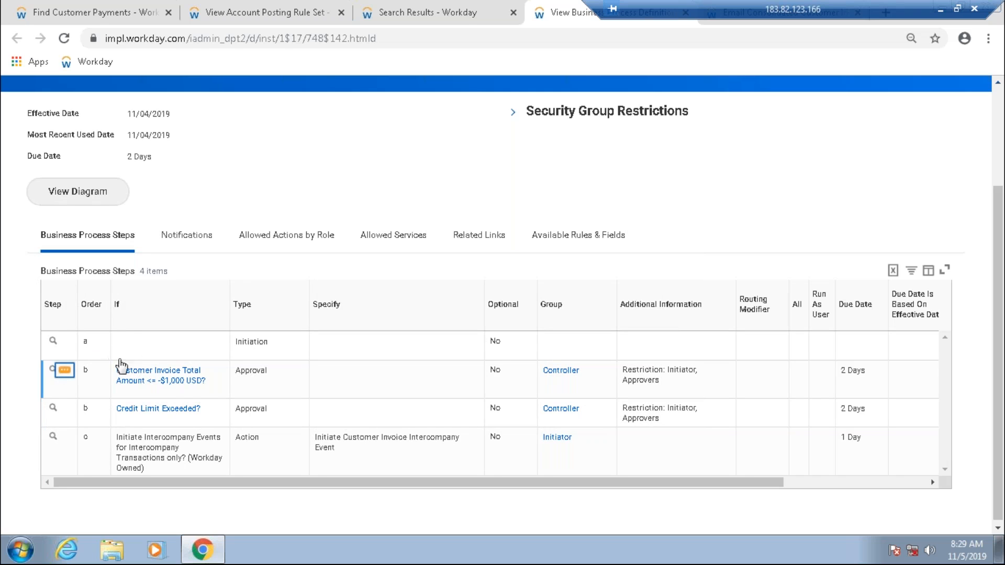
click(126, 391)
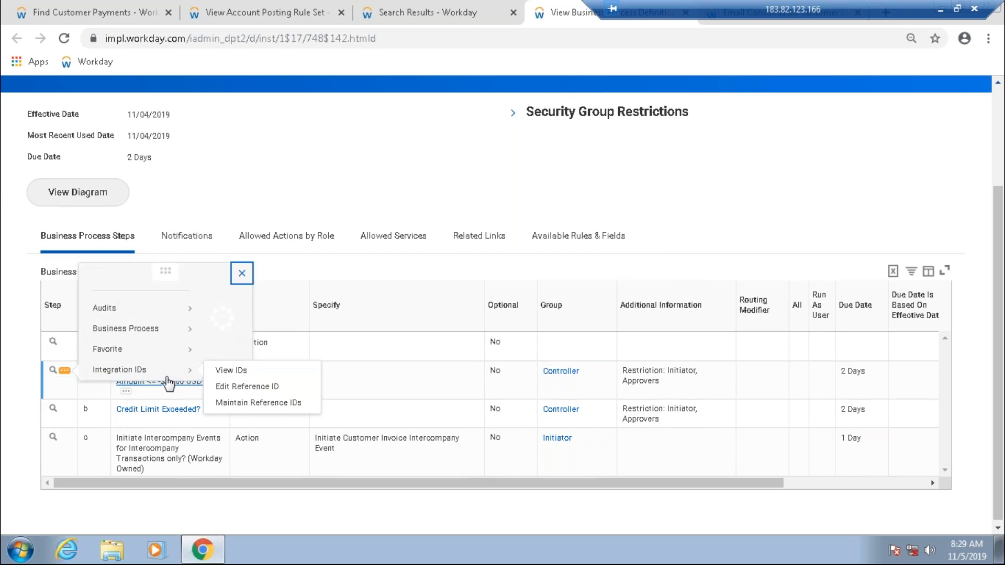
mouse_move(172, 298)
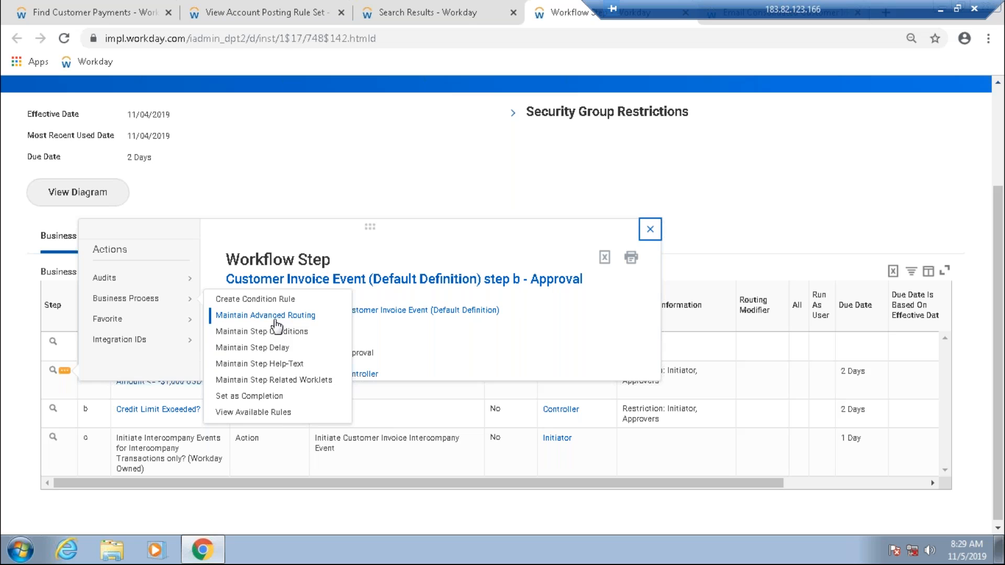
double_click(692, 375)
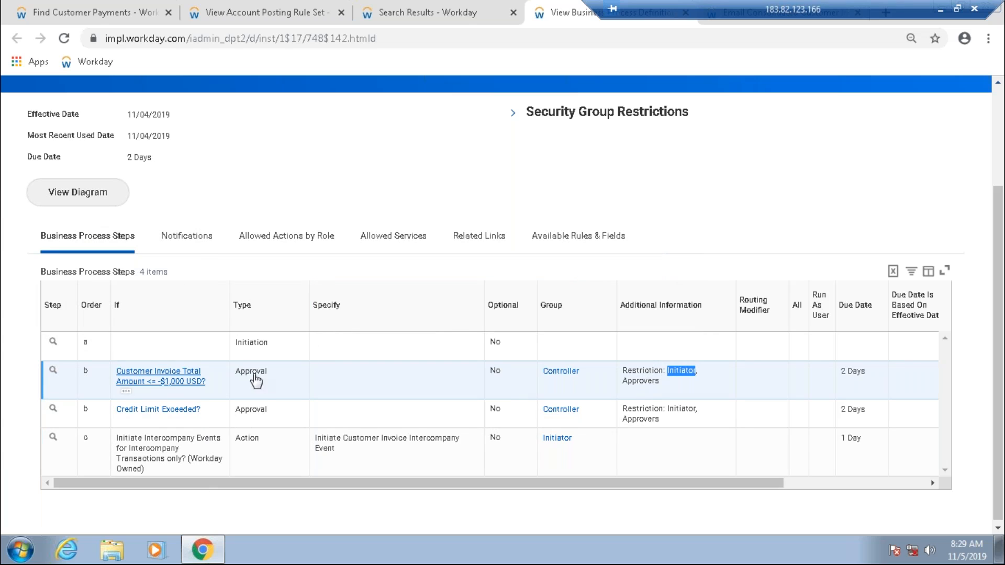
click(253, 373)
click(254, 459)
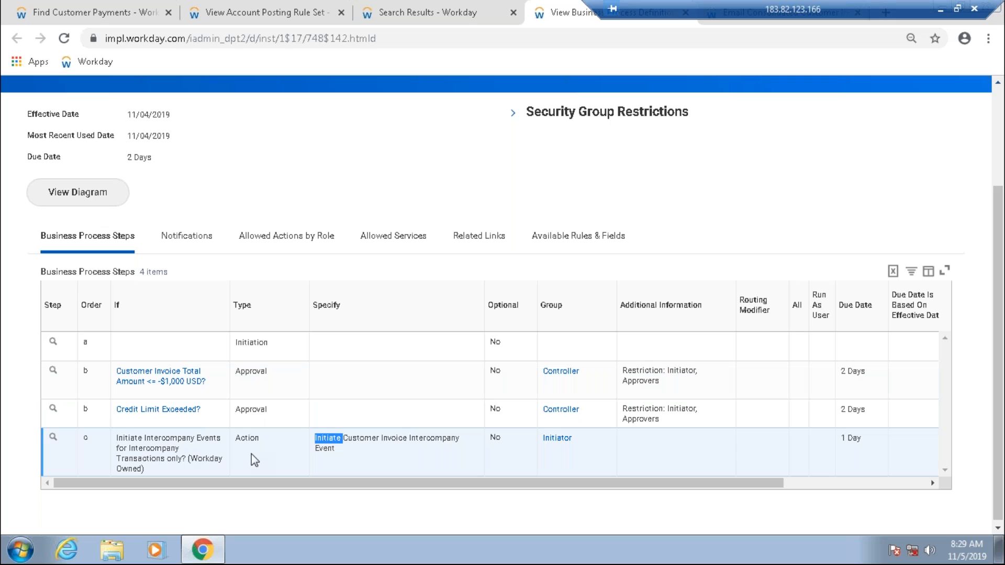
double_click(641, 381)
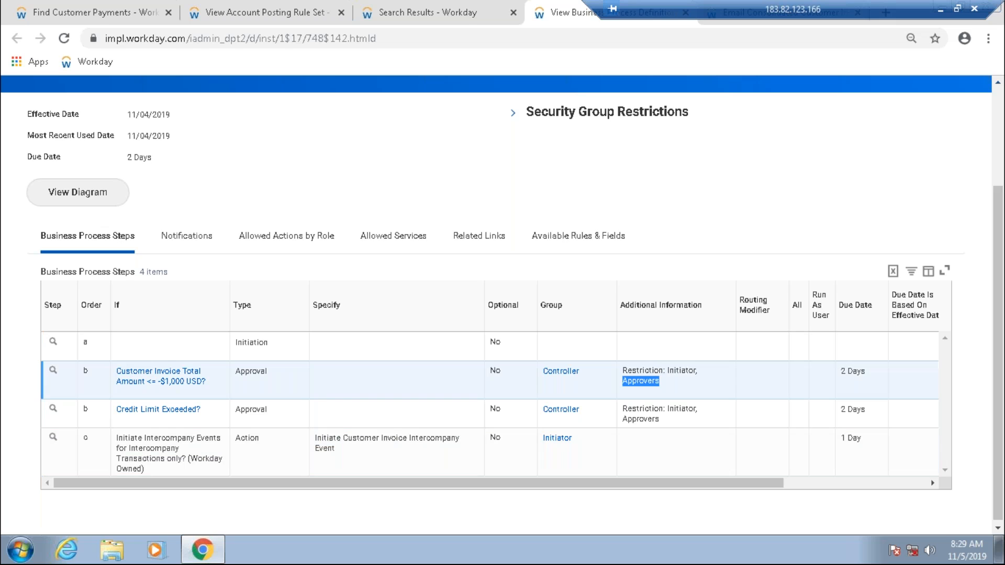
- Examine the workflow details and business process actions of the Initiate Customer Invoice Intercompany Event step, and close them
double_click(243, 453)
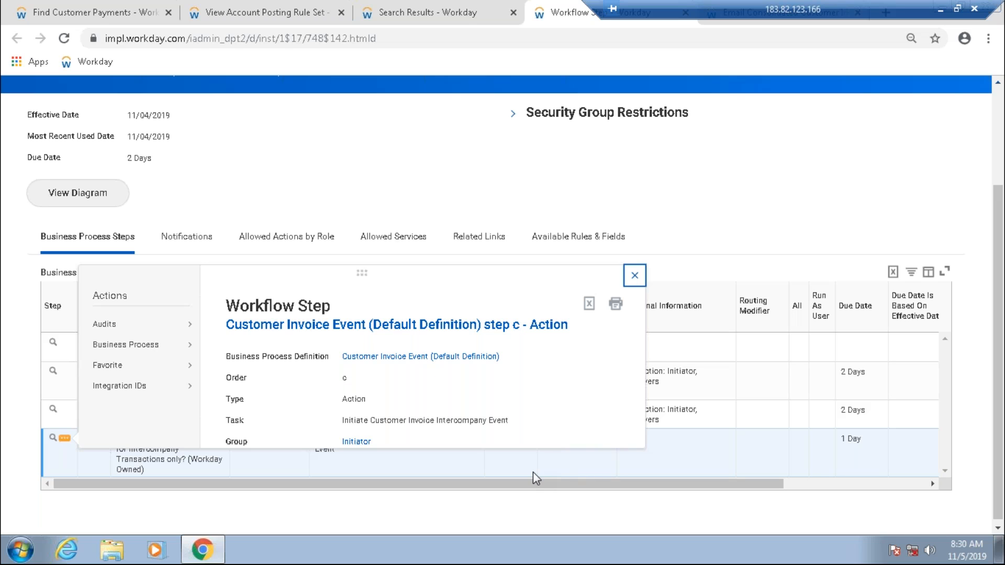
mouse_move(190, 355)
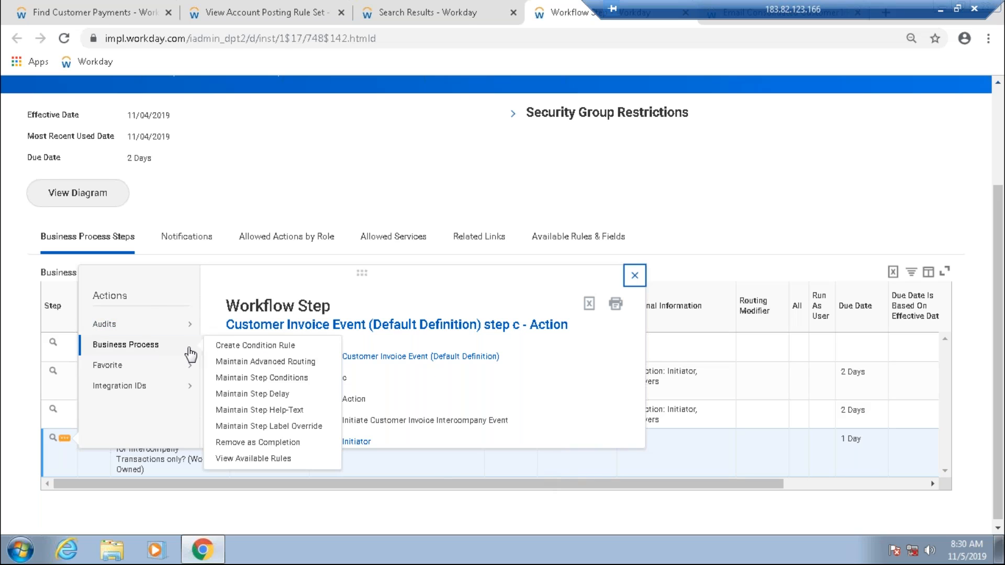
click(419, 156)
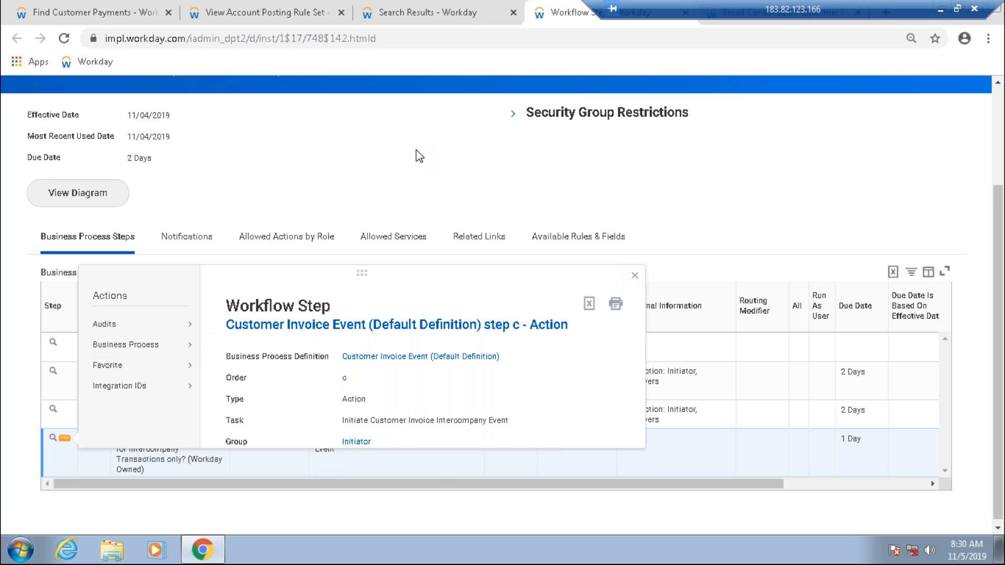
click(357, 137)
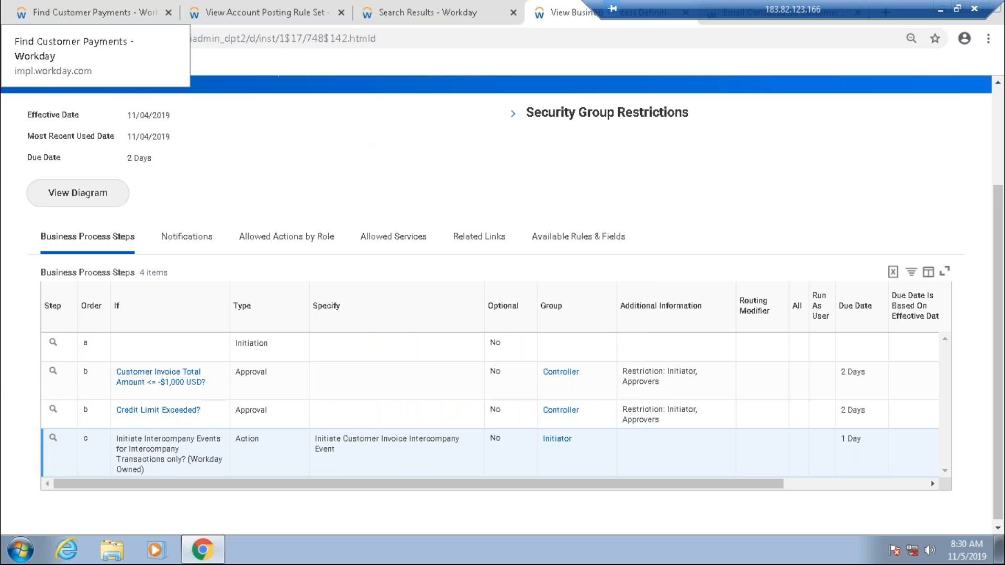
- Return to the business process search results and open Customer Payment Event (Deprecated) (Default Definition) in a new tab
click(89, 12)
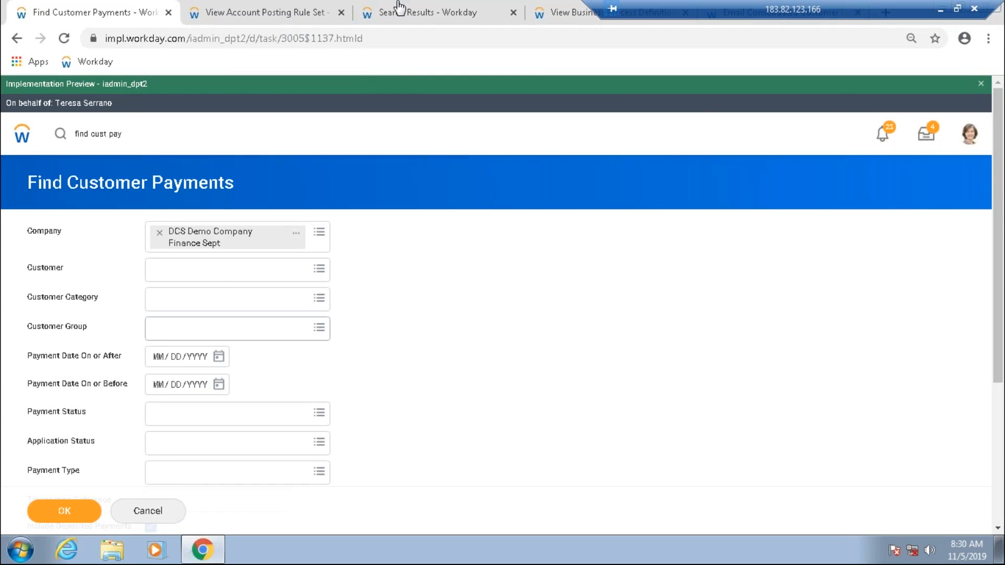
click(449, 12)
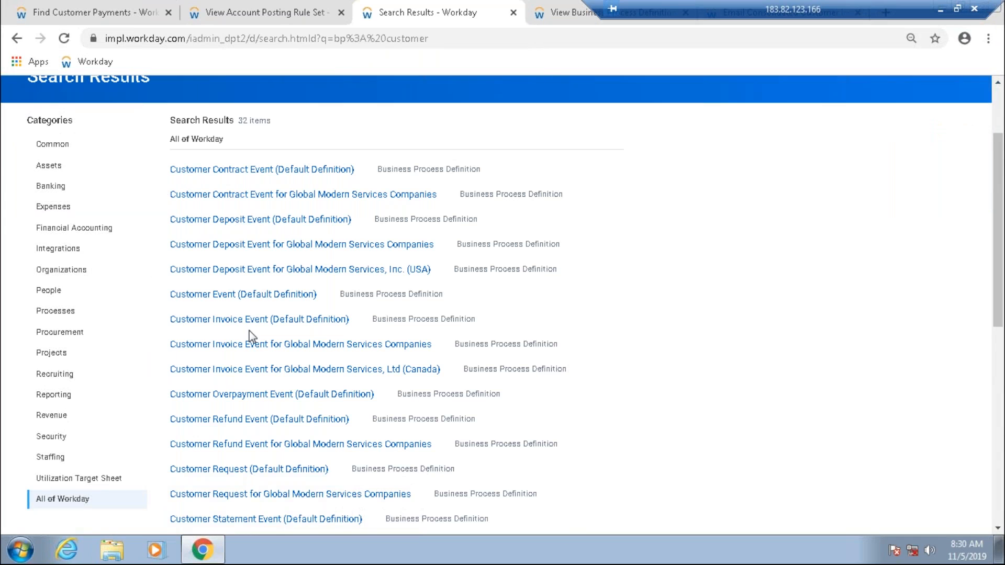
scroll(251, 336, down, 6)
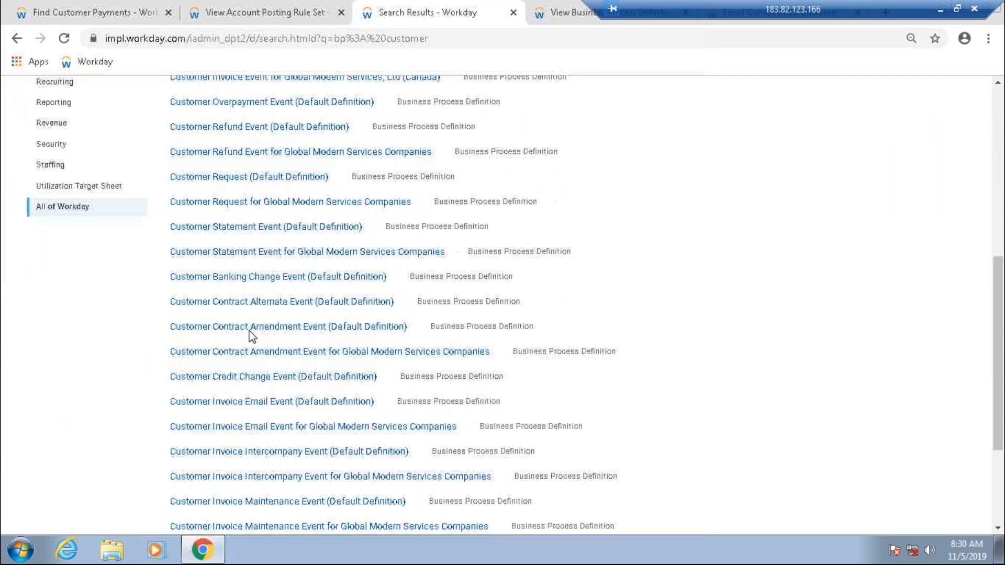
scroll(250, 335, down, 3)
mouse_move(254, 460)
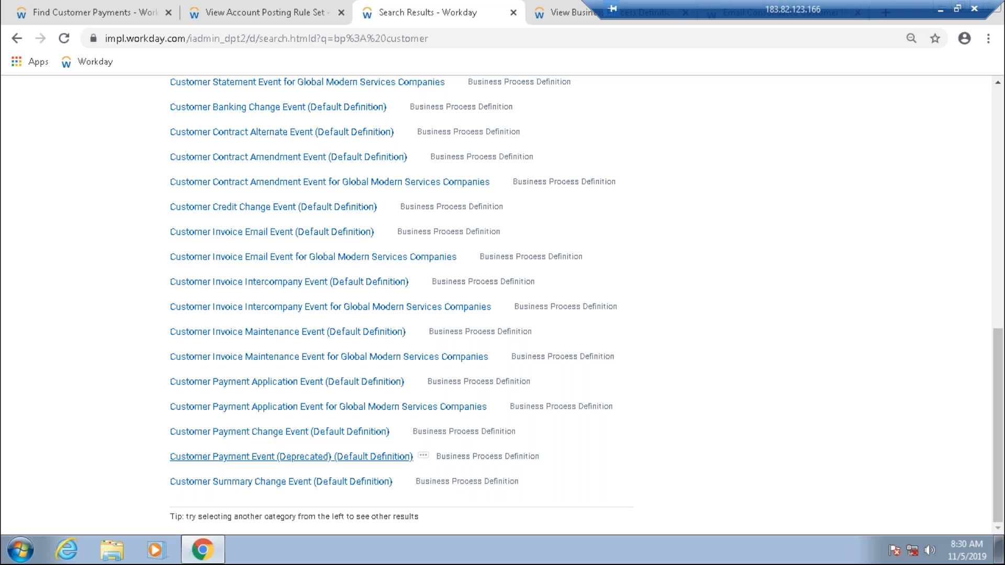
right_click(230, 456)
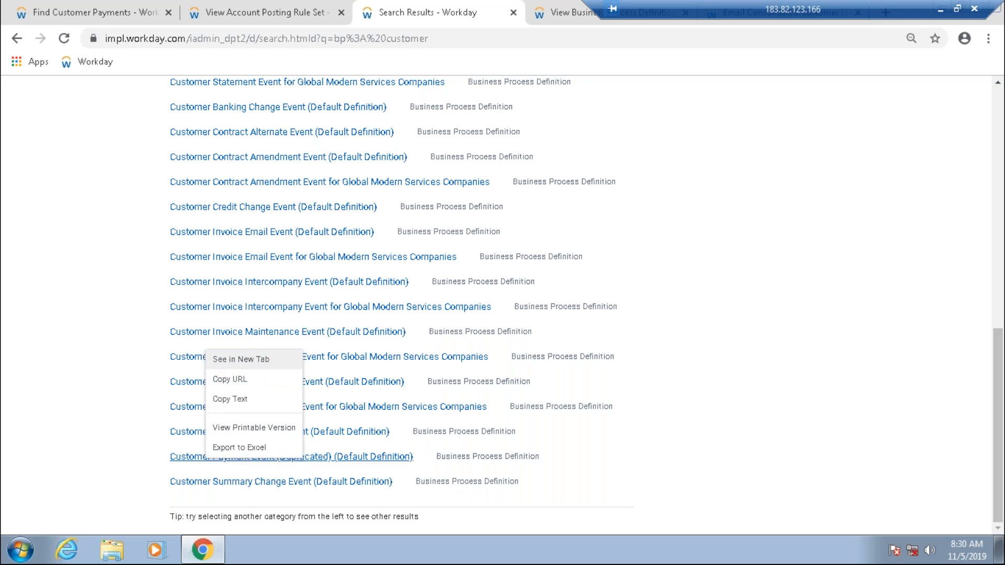
click(241, 359)
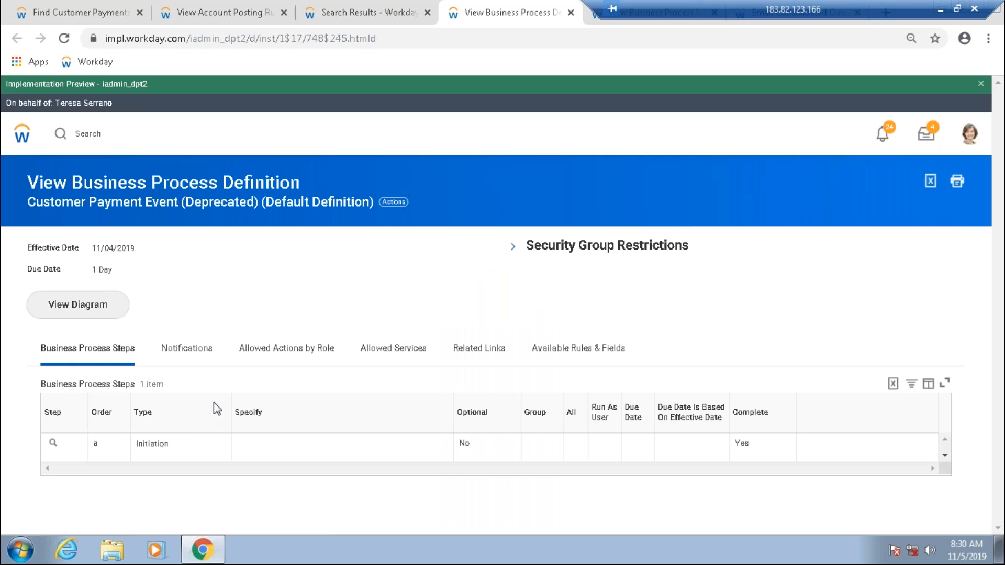
- Start adding a notification to the Customer Payment Event (Deprecated) (Default Definition) business process
click(400, 202)
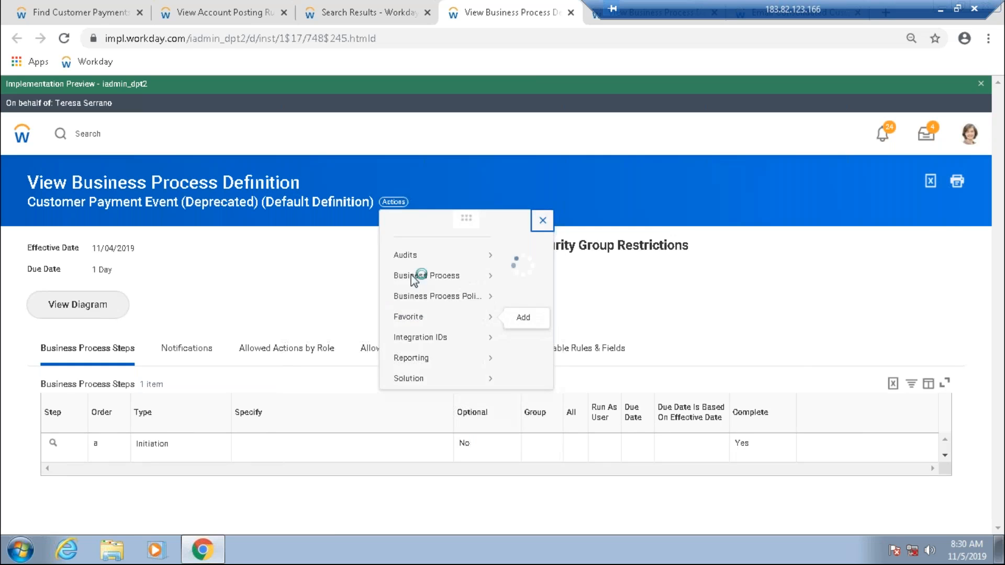
mouse_move(461, 333)
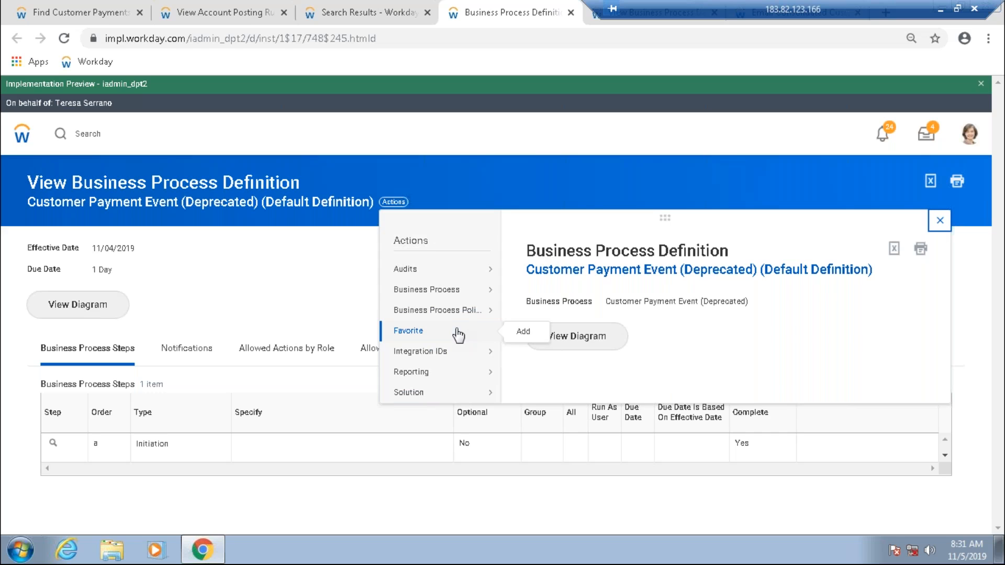
mouse_move(459, 296)
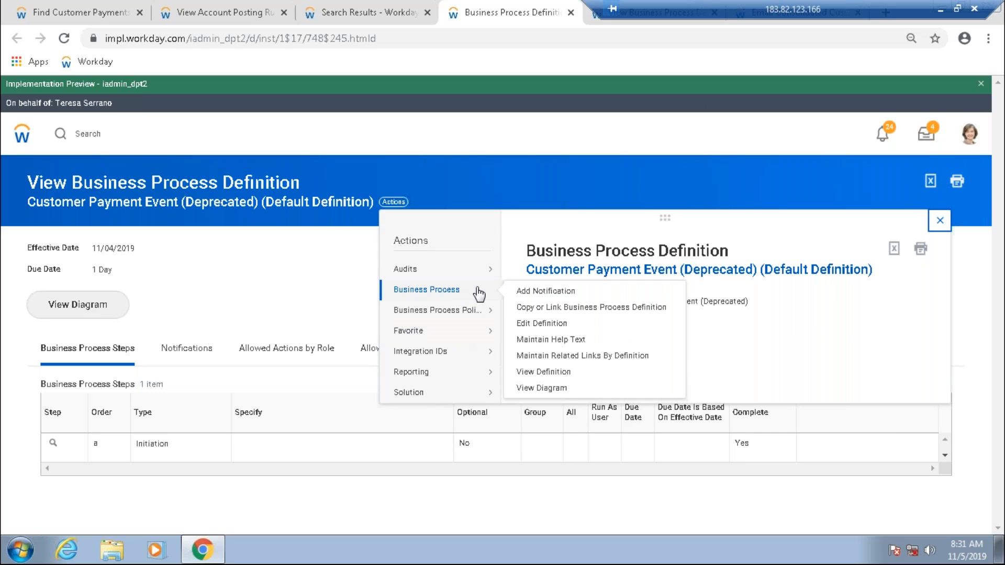
click(524, 293)
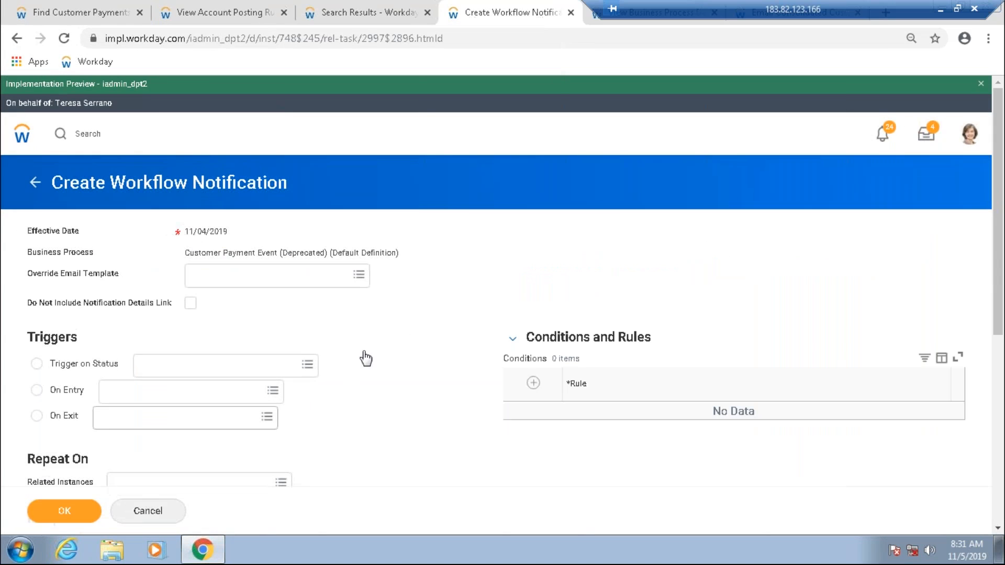
- Set the workflow notification to trigger on the Completed status
scroll(119, 382, down, 1)
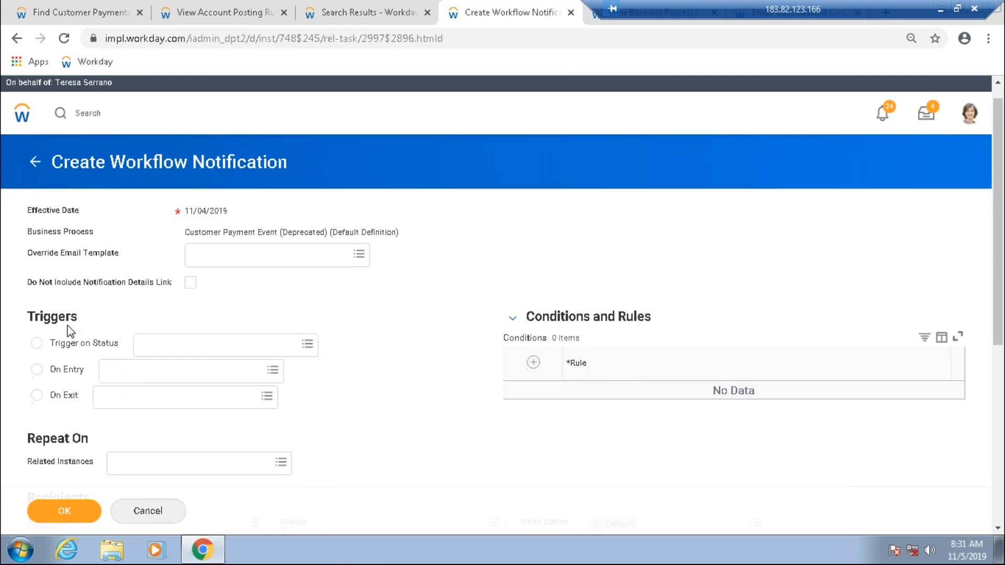
click(36, 343)
click(175, 346)
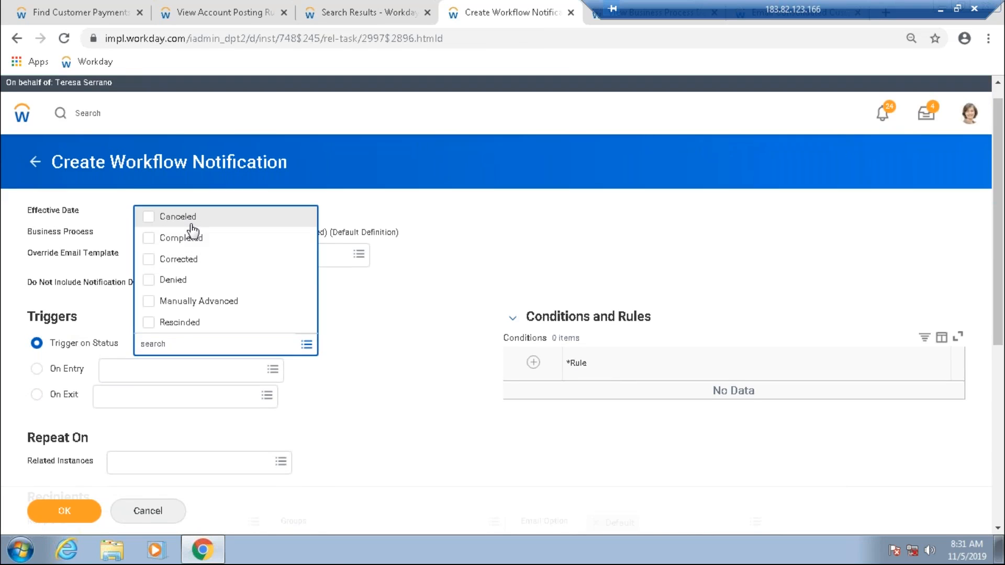
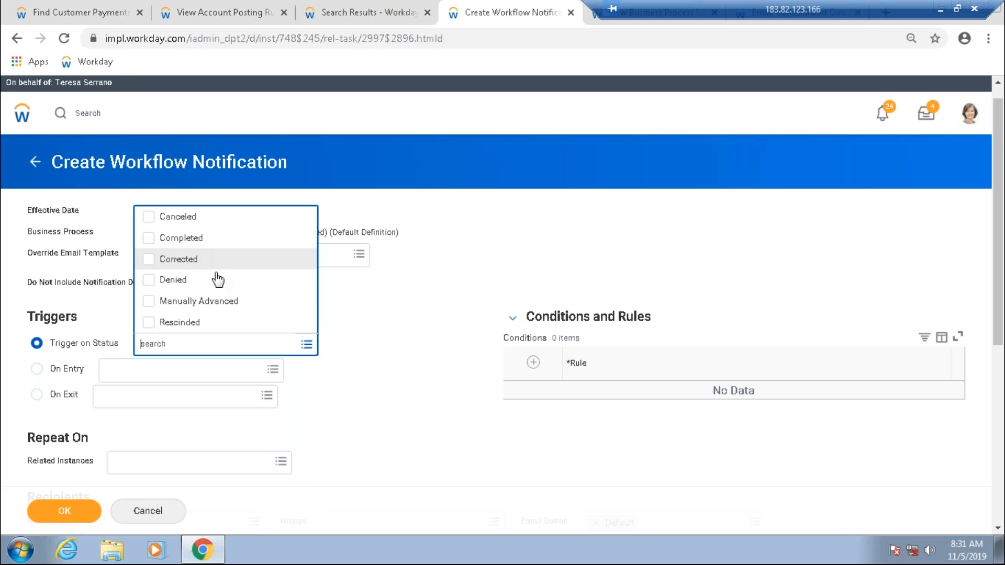
click(203, 240)
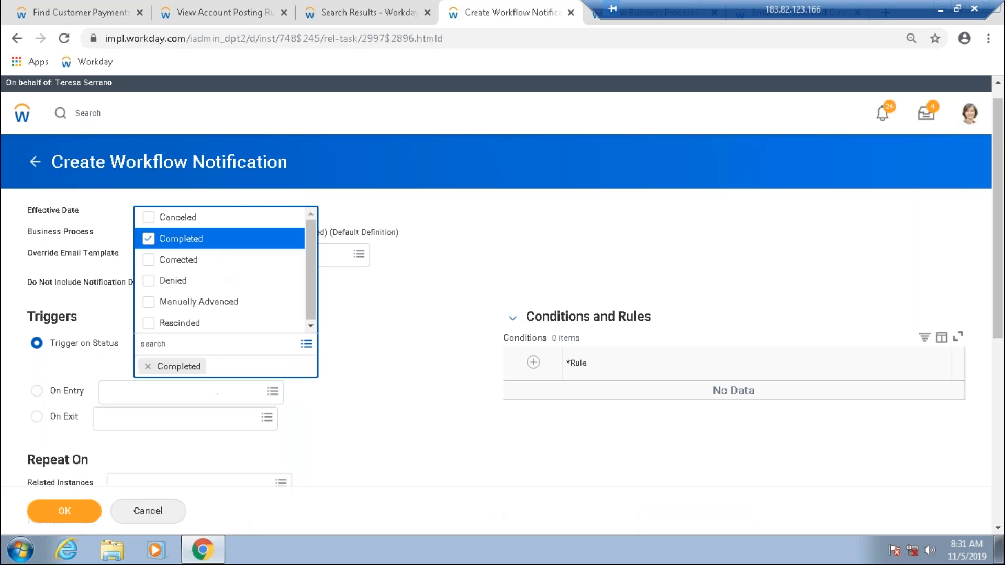
click(218, 385)
scroll(496, 304, down, 4)
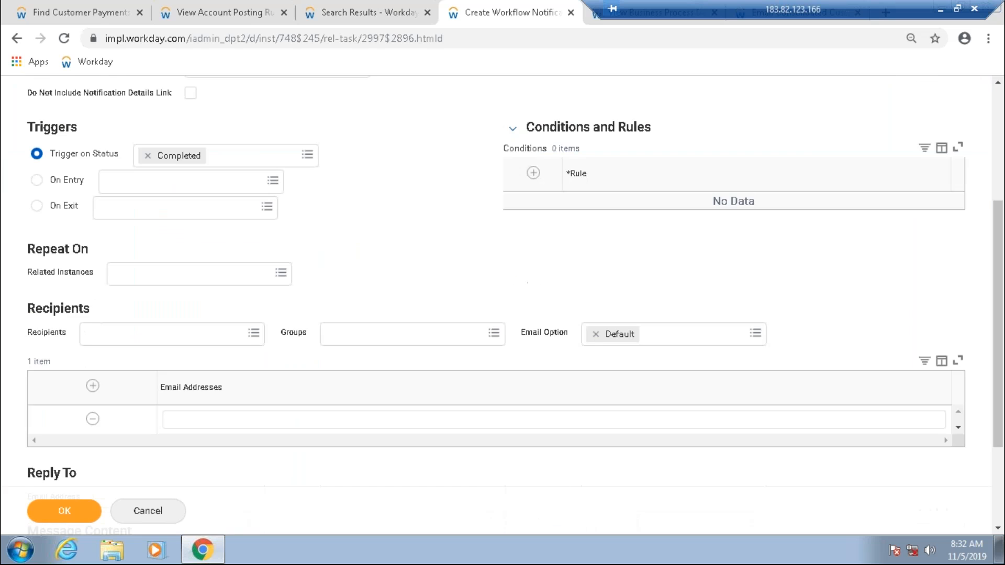
scroll(295, 397, down, 1)
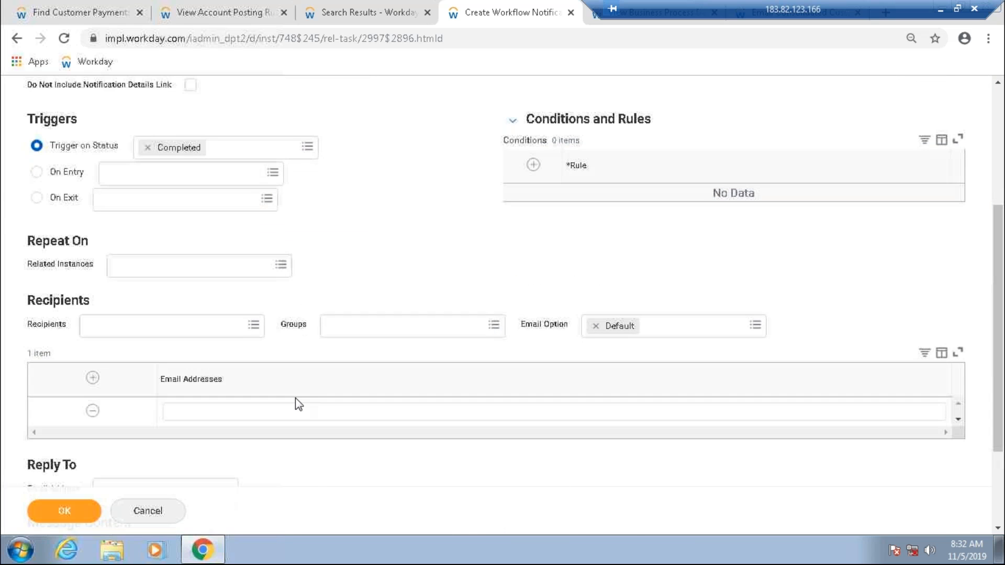
scroll(125, 173, down, 1)
click(157, 312)
text(fina)
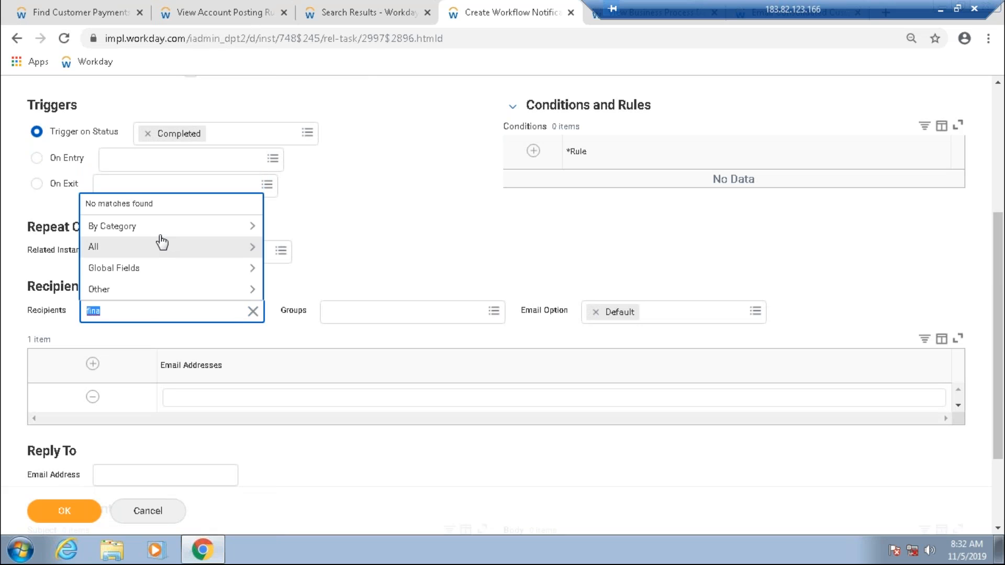
click(160, 234)
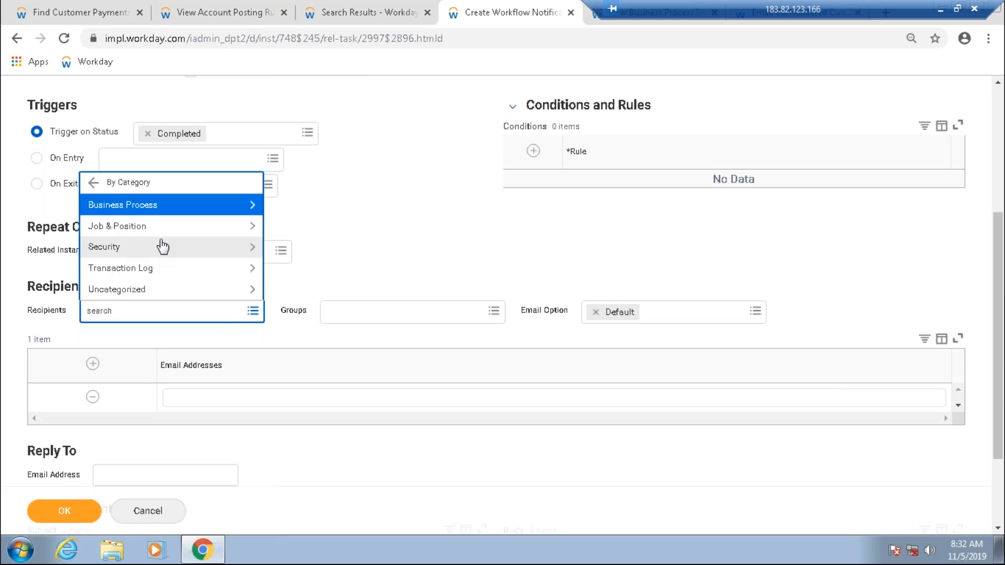
click(153, 311)
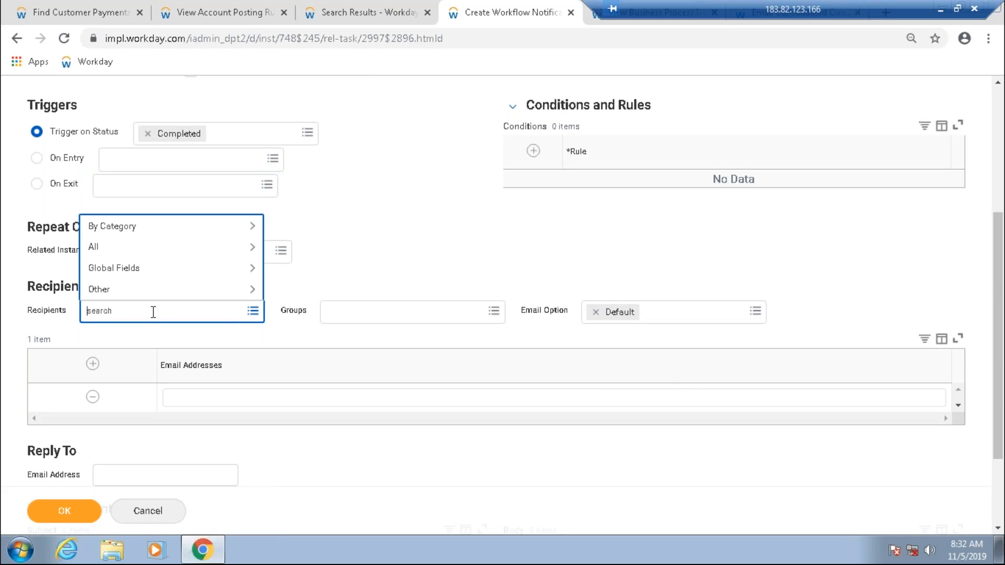
text(acco)
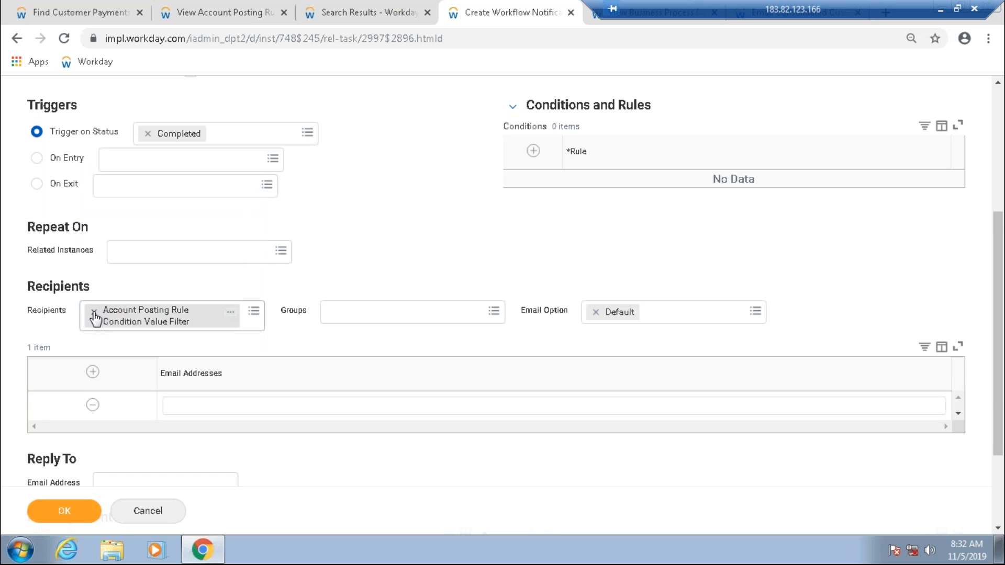
click(94, 315)
- Add the Finance Administrator, Finance Administrator - Integrations and Finance Auditor groups as recipients of the notification
click(366, 312)
text(find)
key(Return)
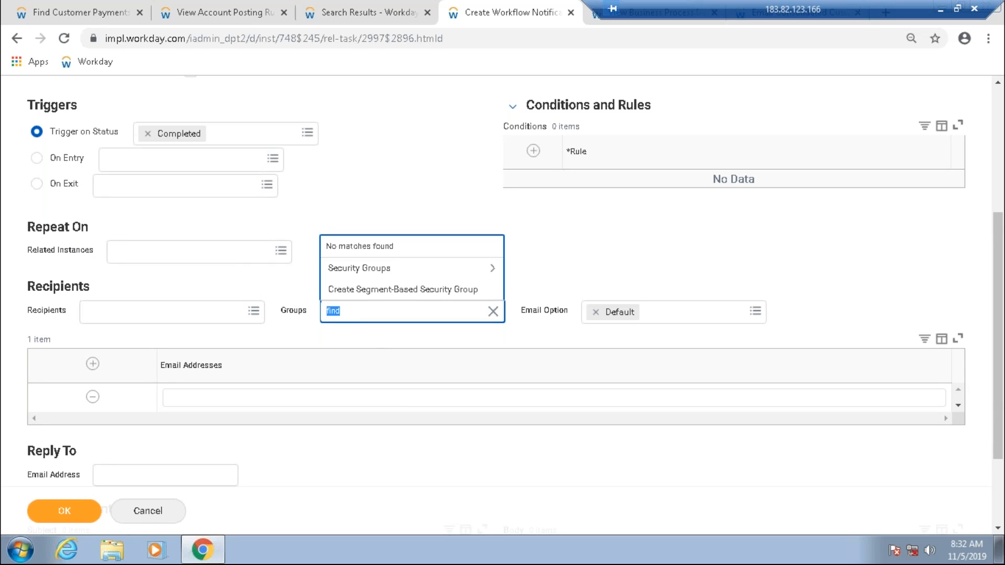
click(348, 313)
key(BackSpace)
key(BackSpace)
text(na)
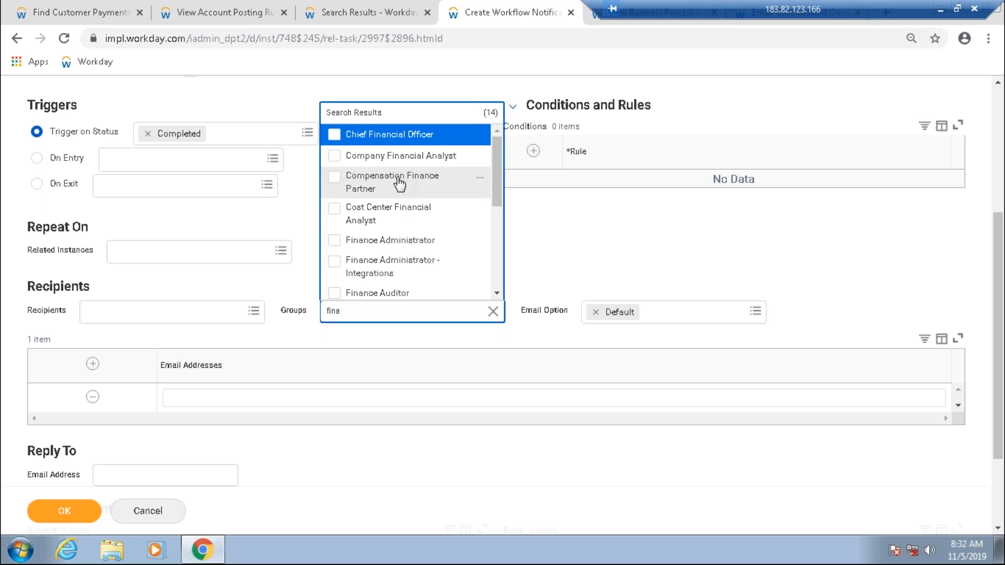
click(354, 247)
click(349, 277)
click(350, 294)
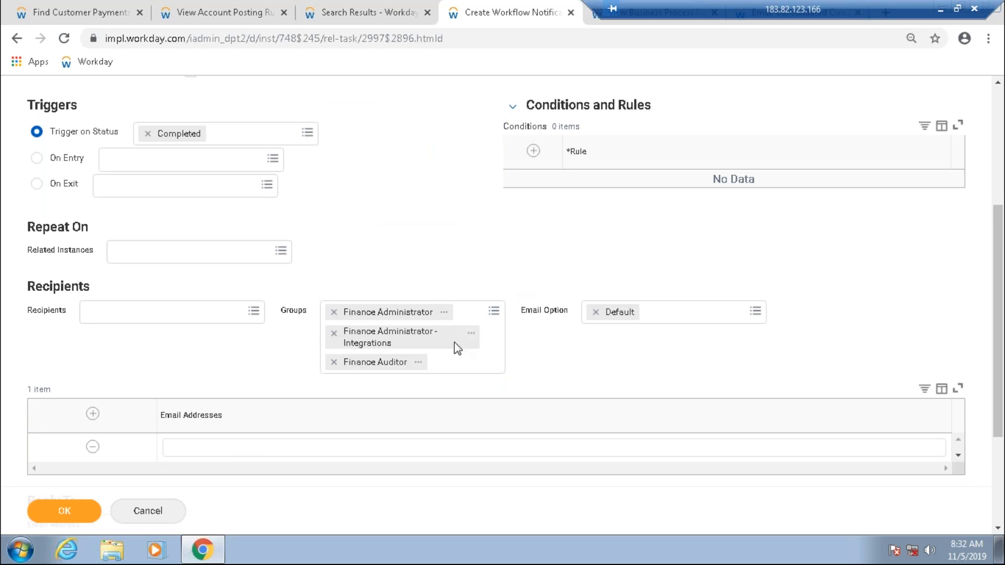
- Add a subject row to the message content with the text "Hi LJLKADJLKDJKLJD"
click(204, 453)
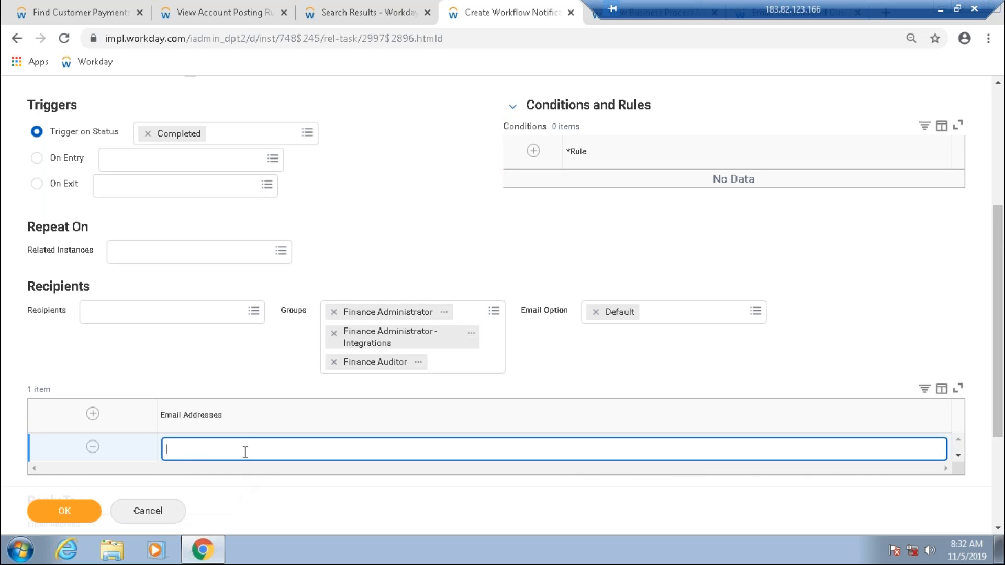
scroll(245, 452, down, 1)
scroll(245, 453, down, 3)
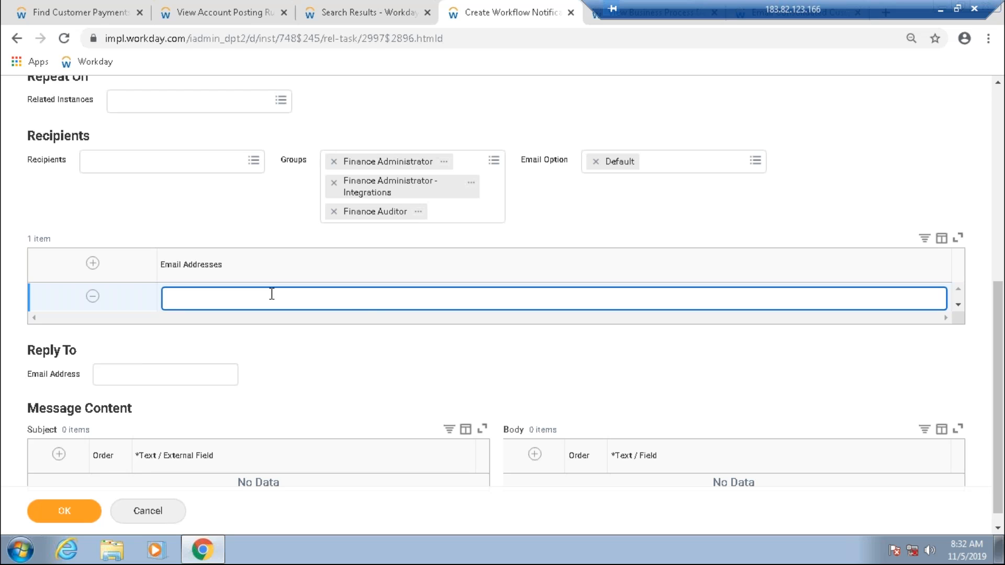
scroll(368, 318, down, 1)
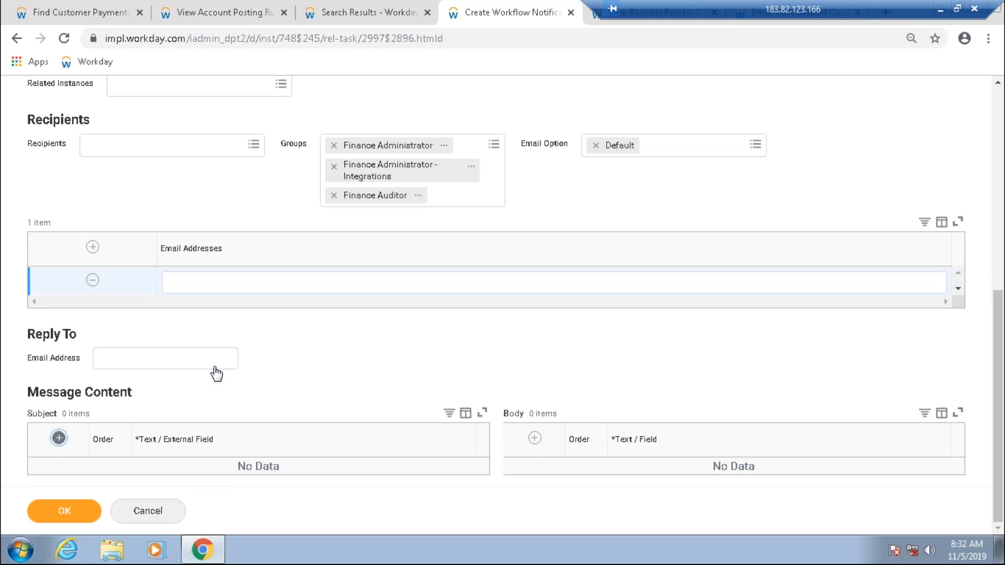
click(59, 438)
scroll(314, 381, down, 1)
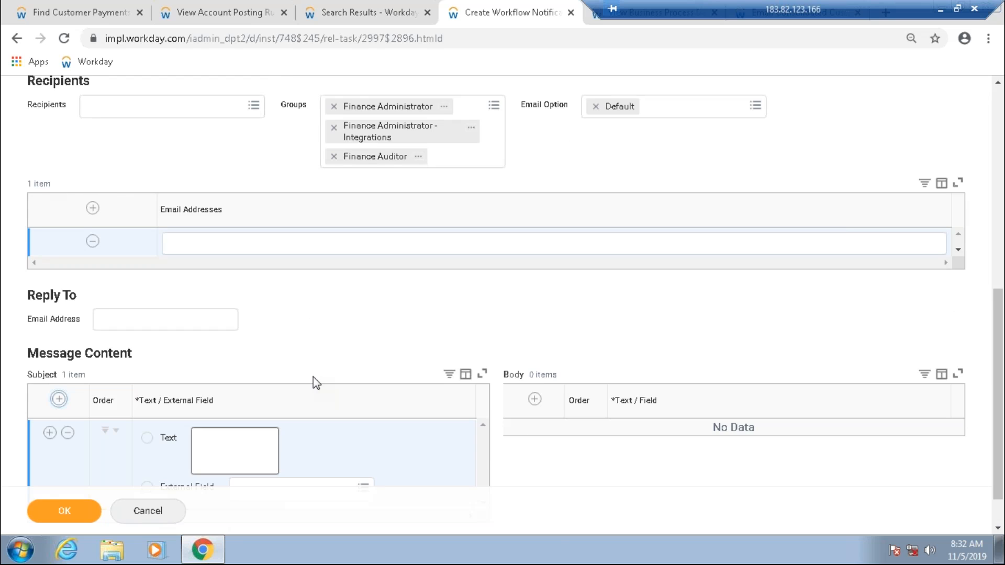
scroll(313, 377, down, 1)
click(229, 405)
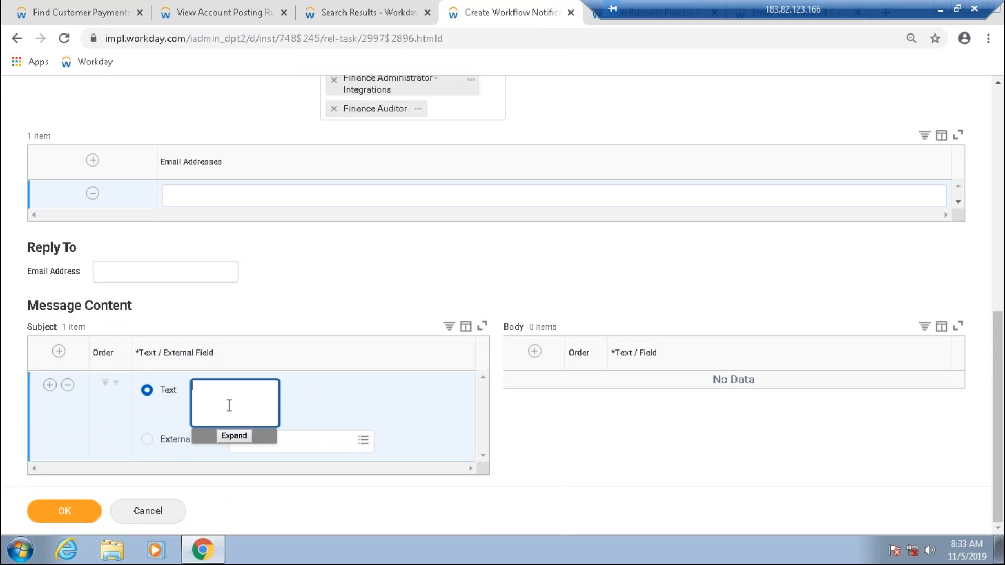
text(Hi LJLKADJLKDJKLJD)
click(395, 392)
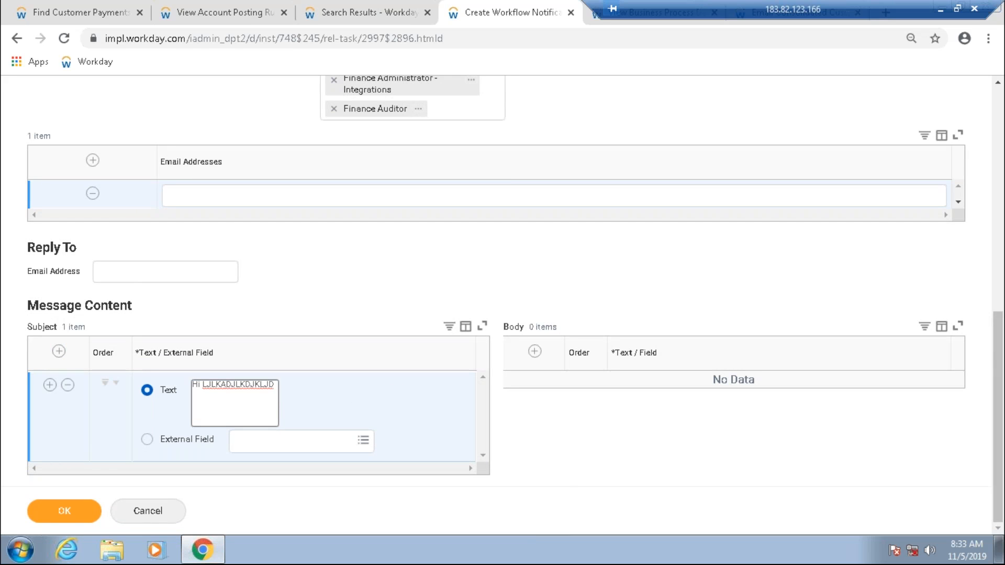
- Add a second subject row that uses the external field % Tasks Complete
click(49, 385)
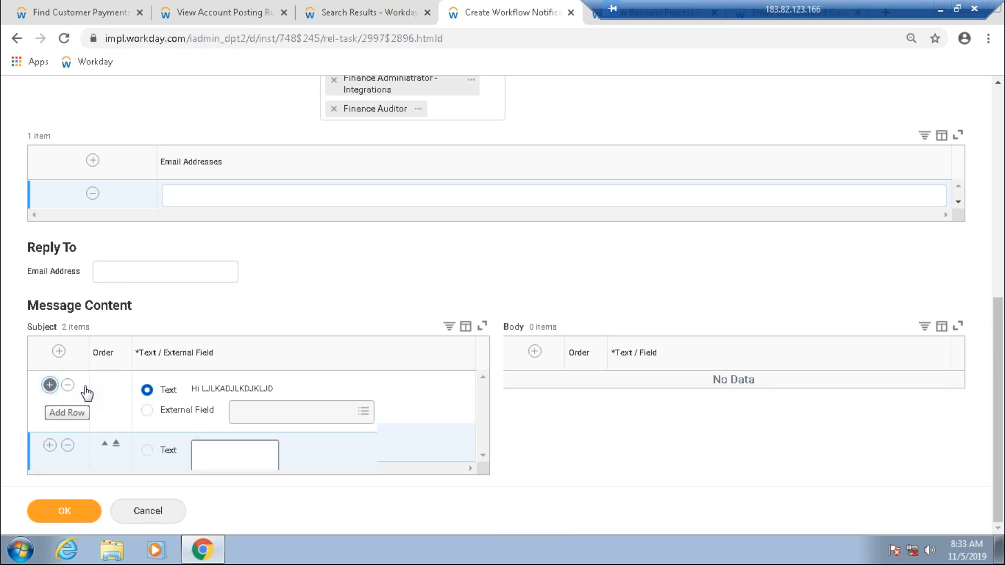
scroll(266, 431, down, 2)
click(266, 432)
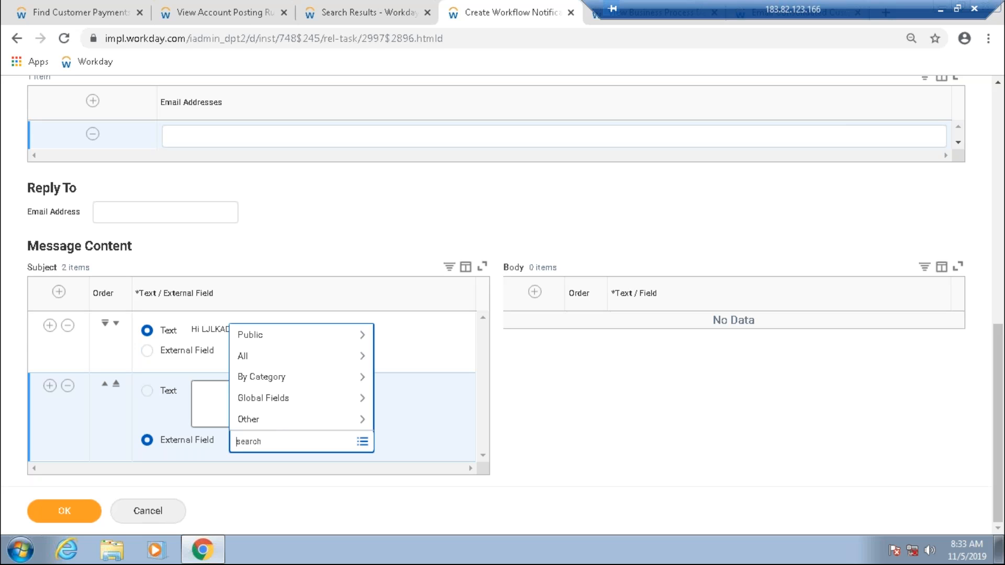
click(276, 357)
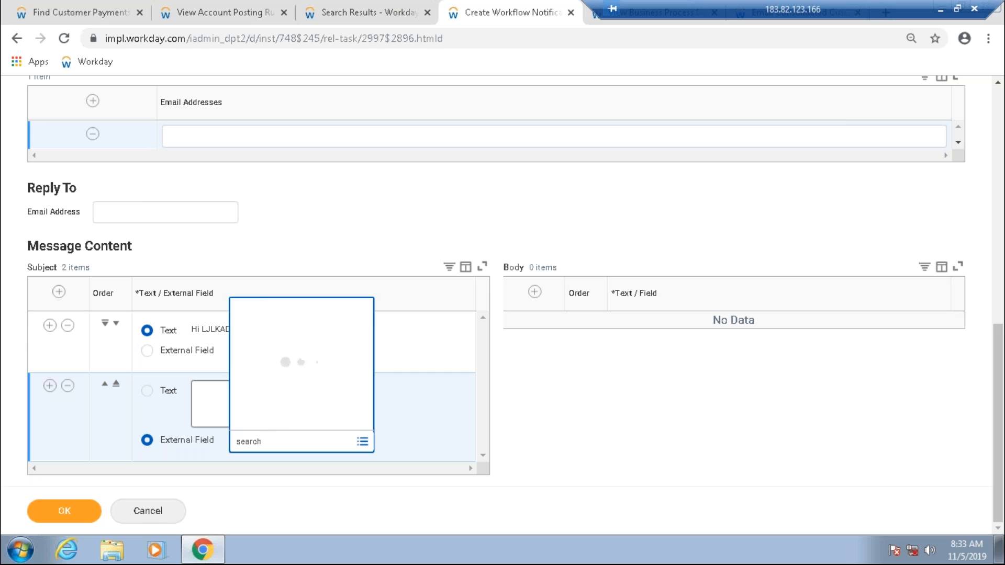
click(268, 188)
click(400, 397)
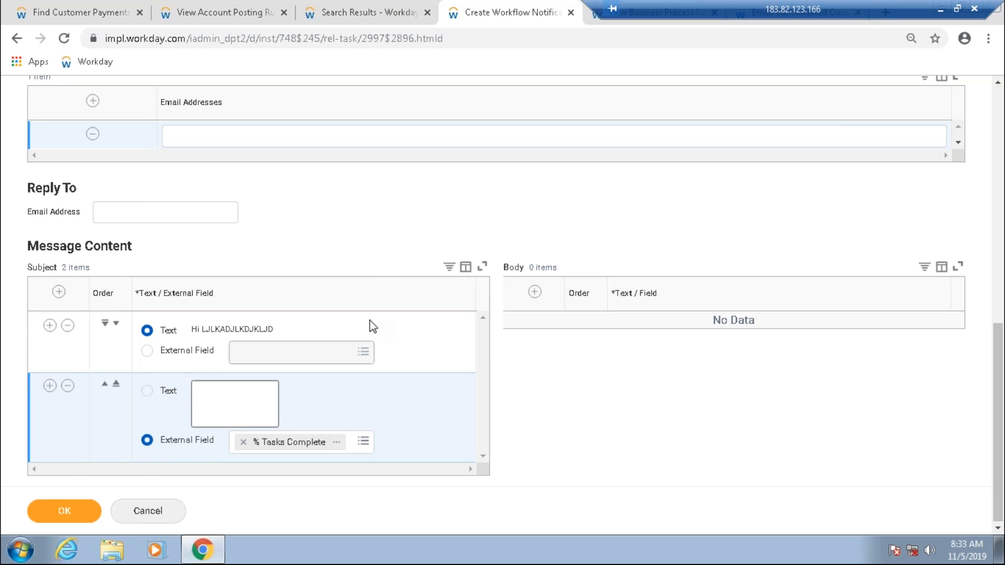
- Review the notification's trigger status, recipient groups, email address entry and message content
scroll(370, 321, up, 1)
scroll(370, 324, up, 4)
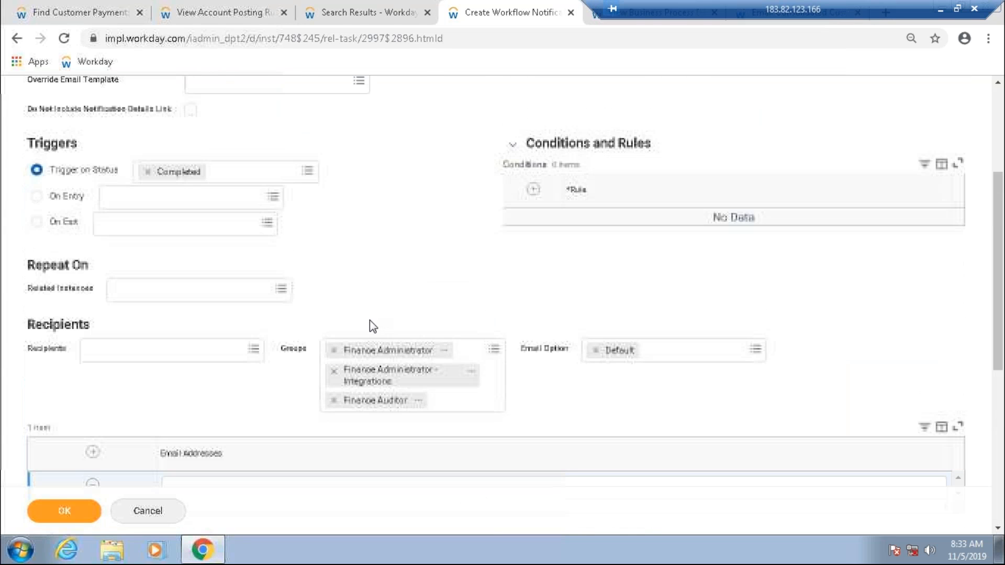
scroll(369, 322, up, 3)
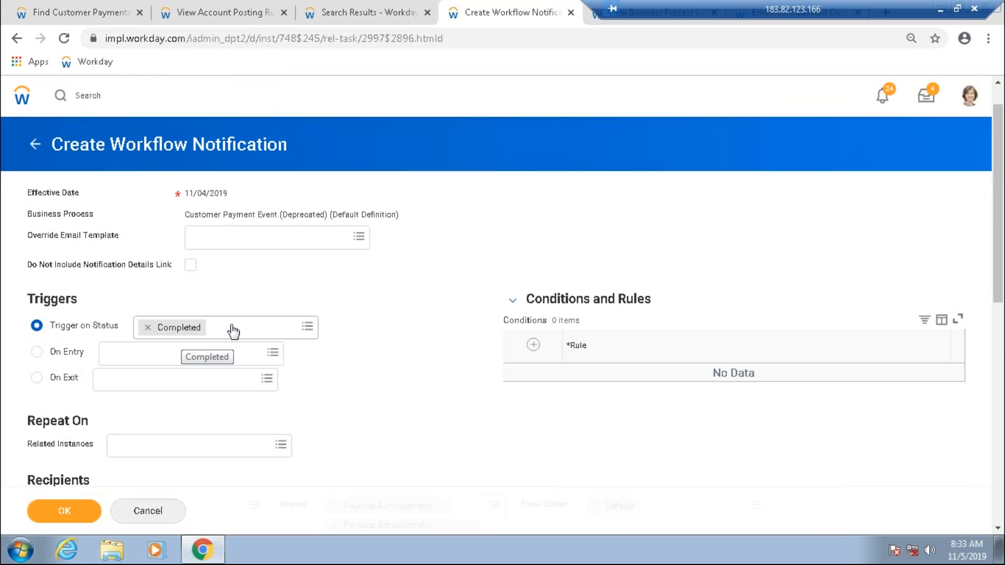
scroll(288, 350, down, 3)
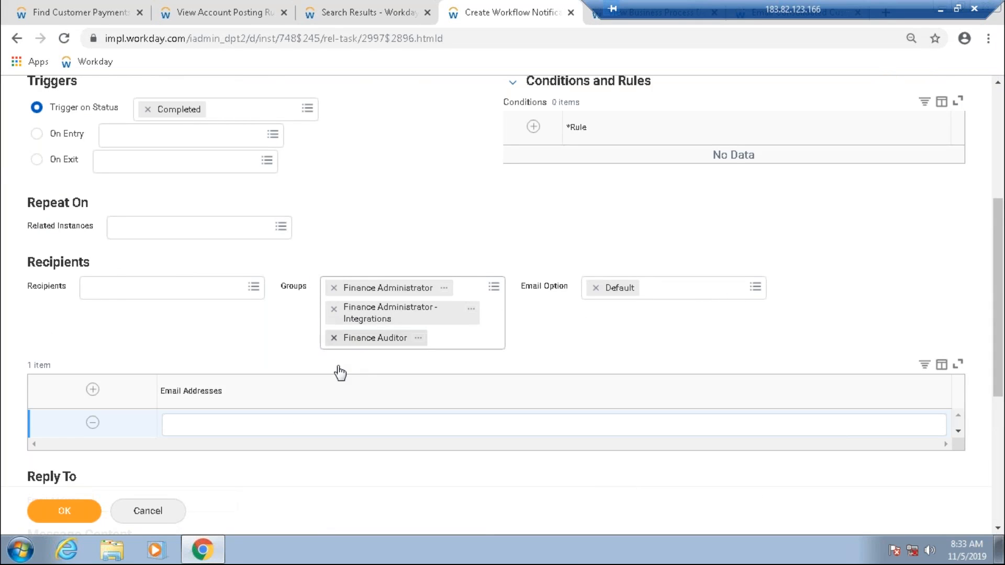
scroll(339, 370, down, 1)
scroll(371, 286, down, 2)
click(181, 287)
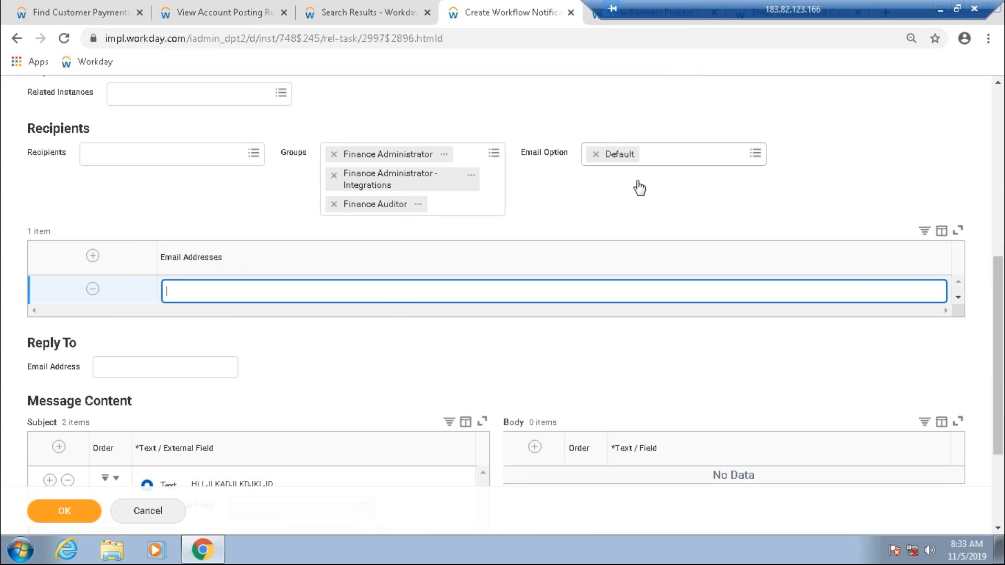
click(384, 304)
click(303, 301)
scroll(188, 337, down, 3)
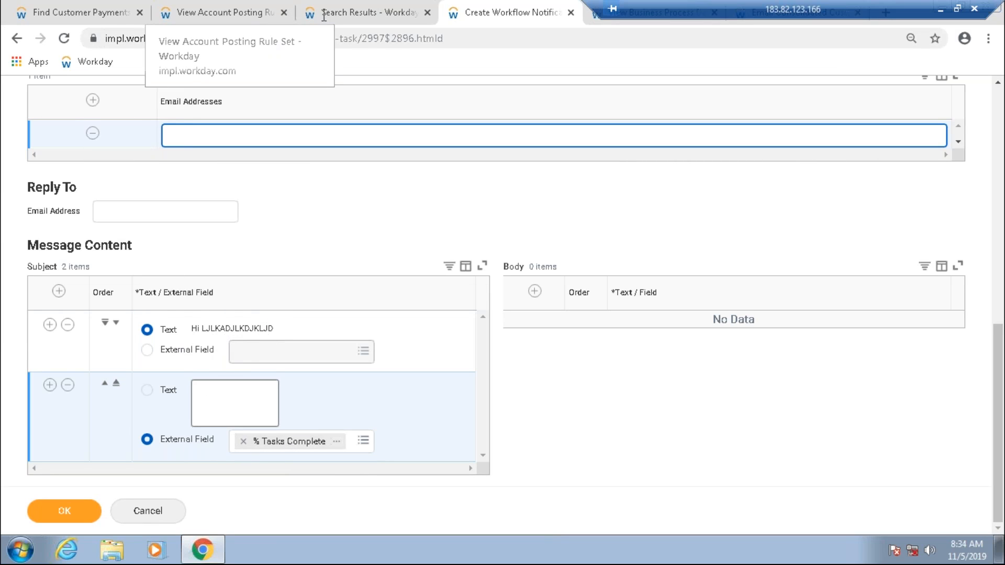
- Return to Find Customer Payments, run the search for DCS Demo Company Finance Sept, and examine the payment's details
click(389, 13)
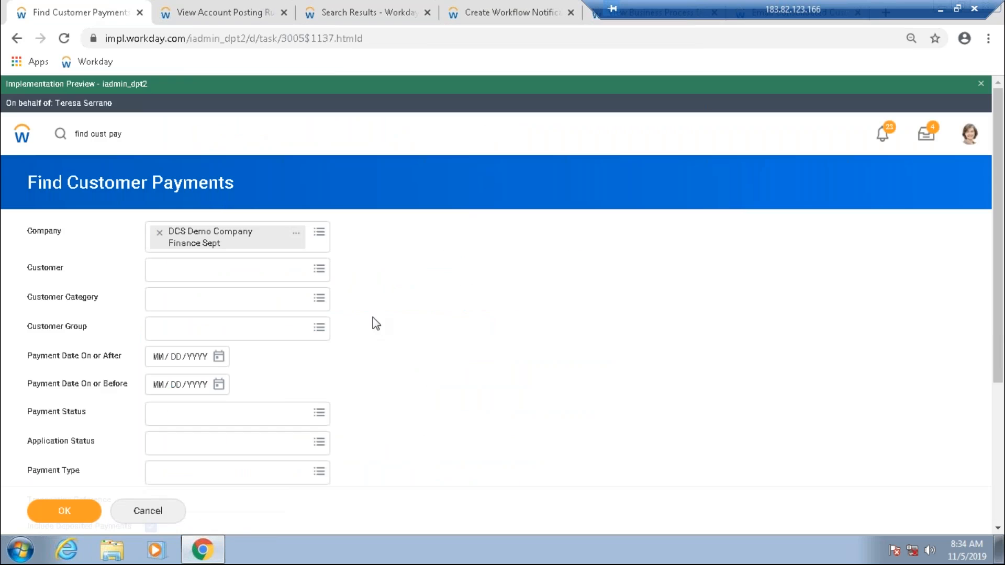
click(64, 513)
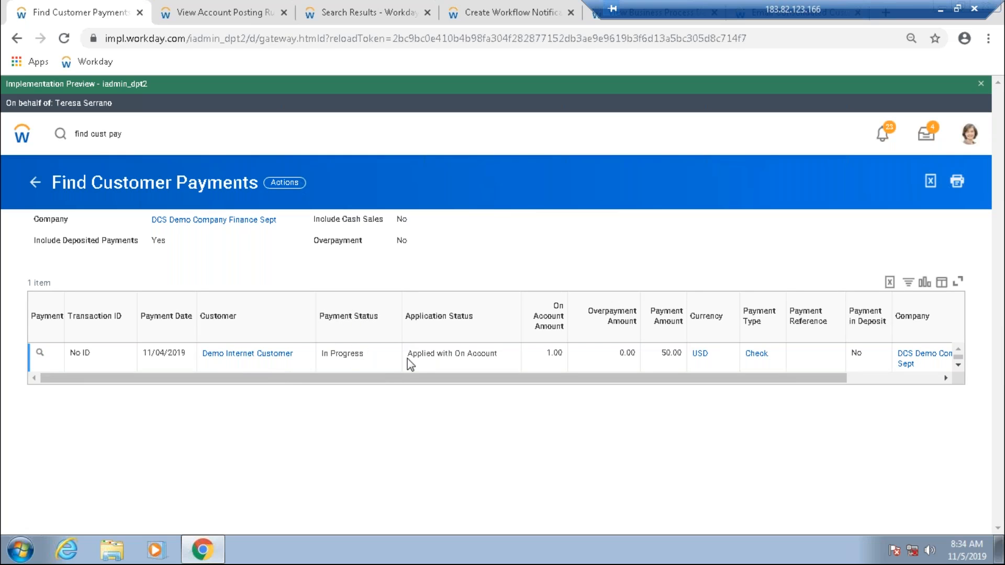
drag(400, 379, 180, 393)
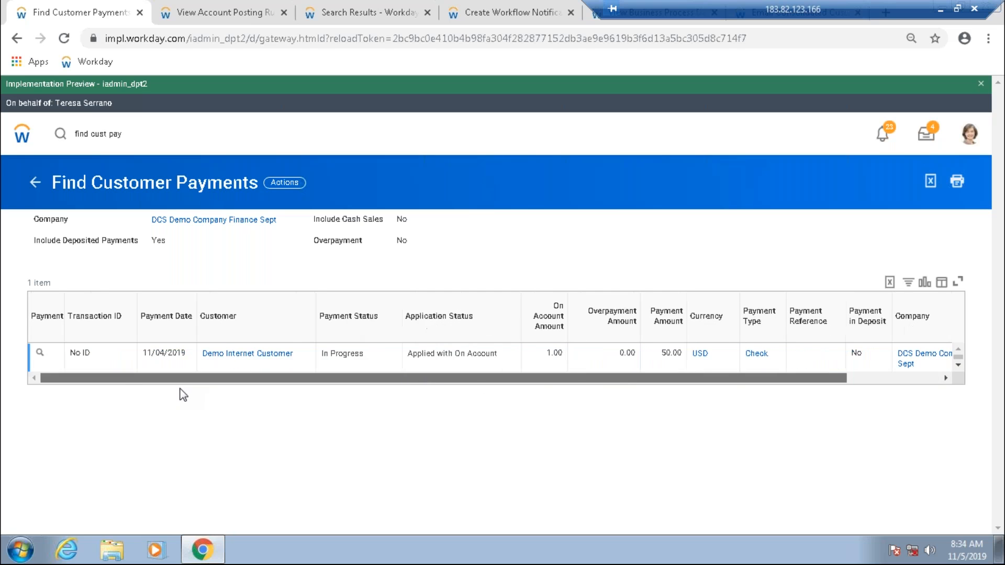
- Open the 50.00 check payment from Demo Internet Customer and review its payment information and payment application
click(41, 355)
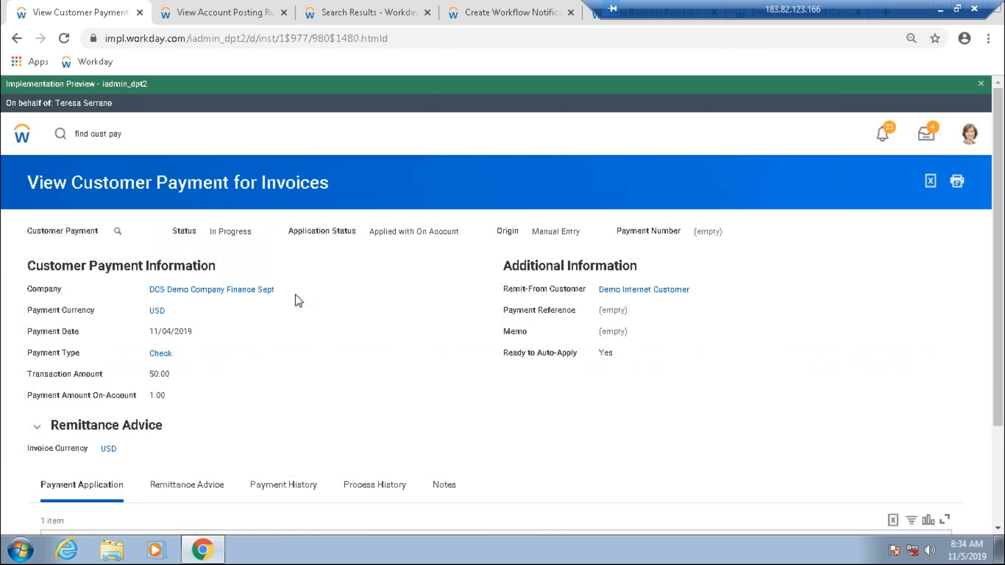
scroll(295, 295, down, 1)
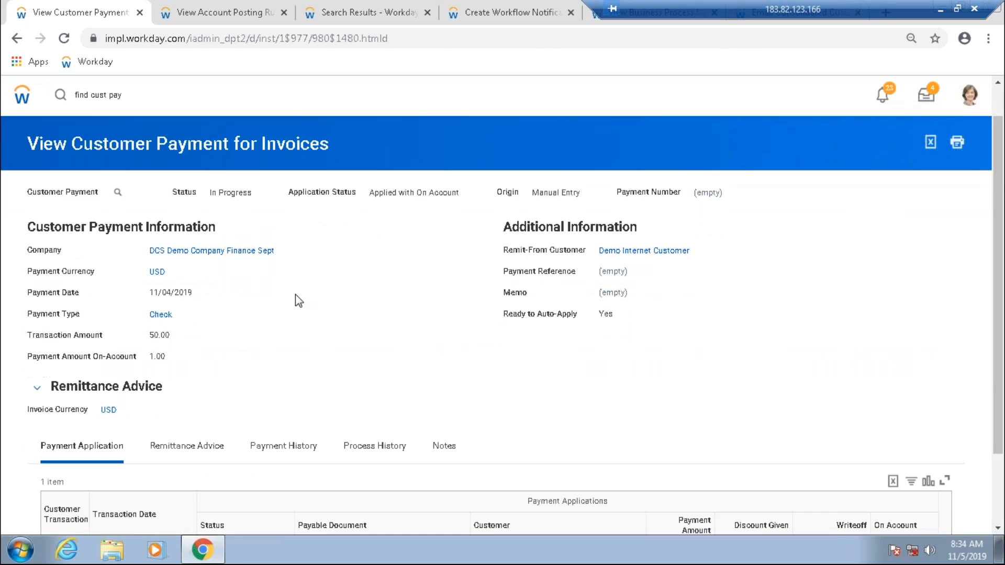
scroll(296, 301, down, 2)
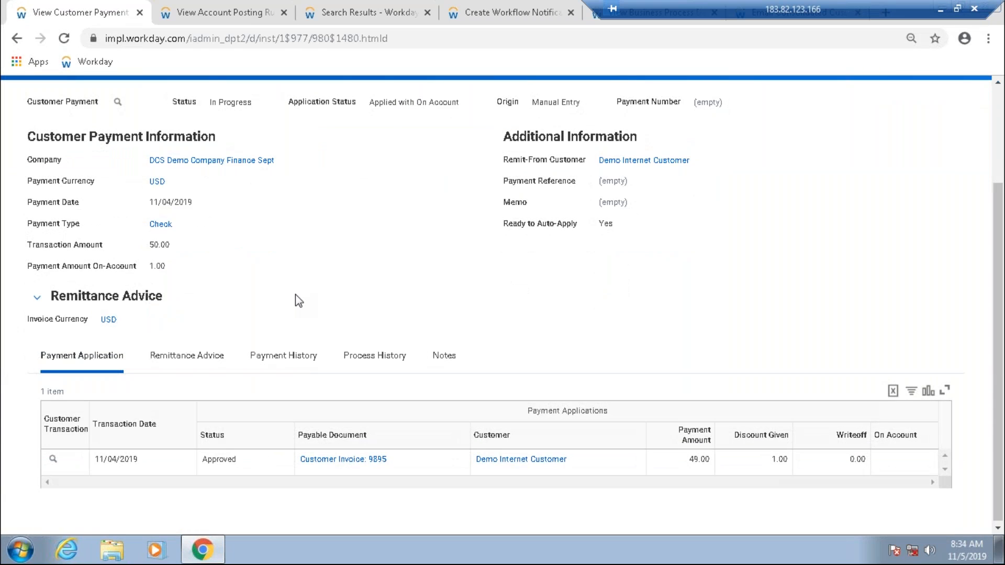
scroll(295, 301, up, 1)
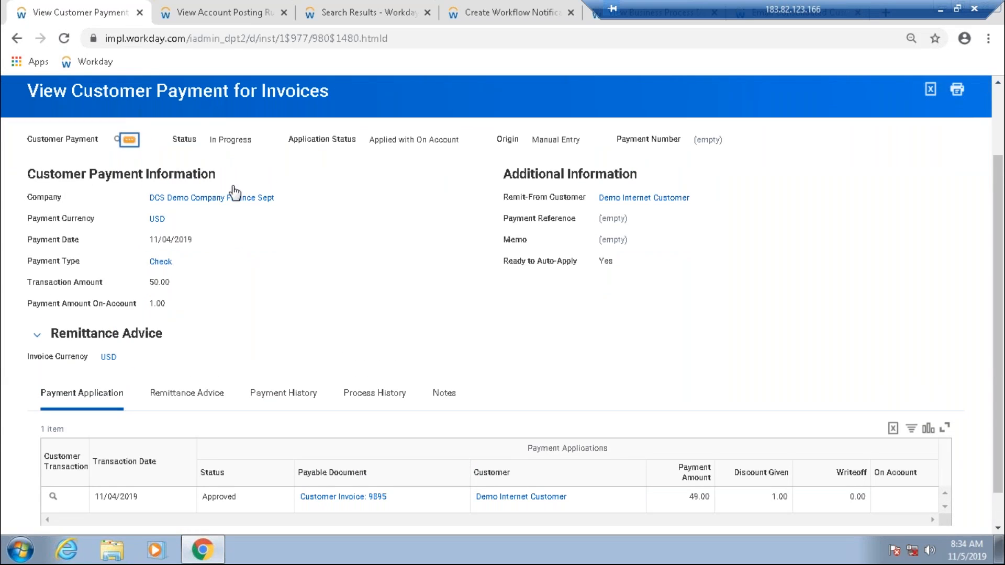
- View the customer payment's accounting in a new tab, open its journal and examine the journal lines
click(130, 139)
mouse_move(224, 235)
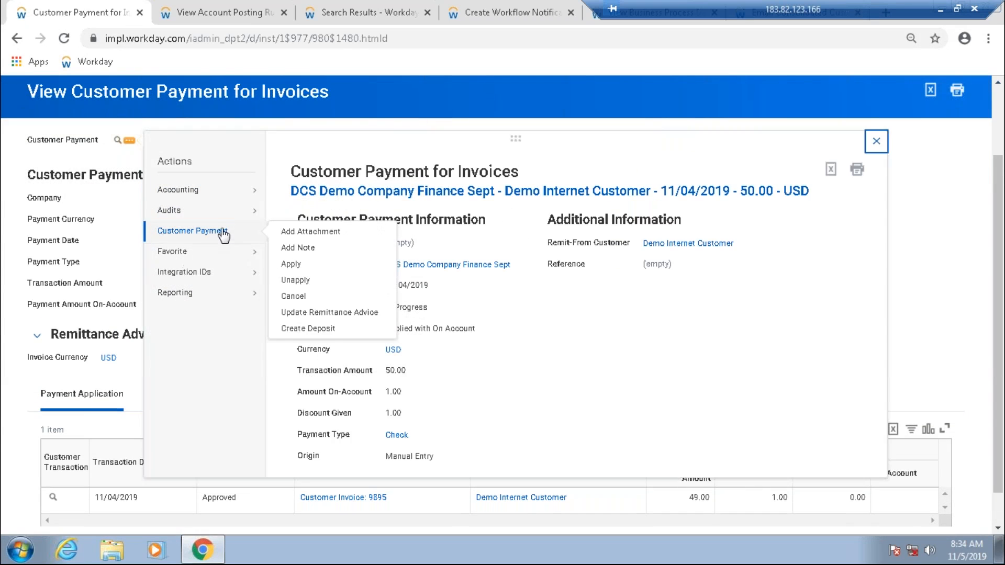
mouse_move(220, 195)
right_click(305, 195)
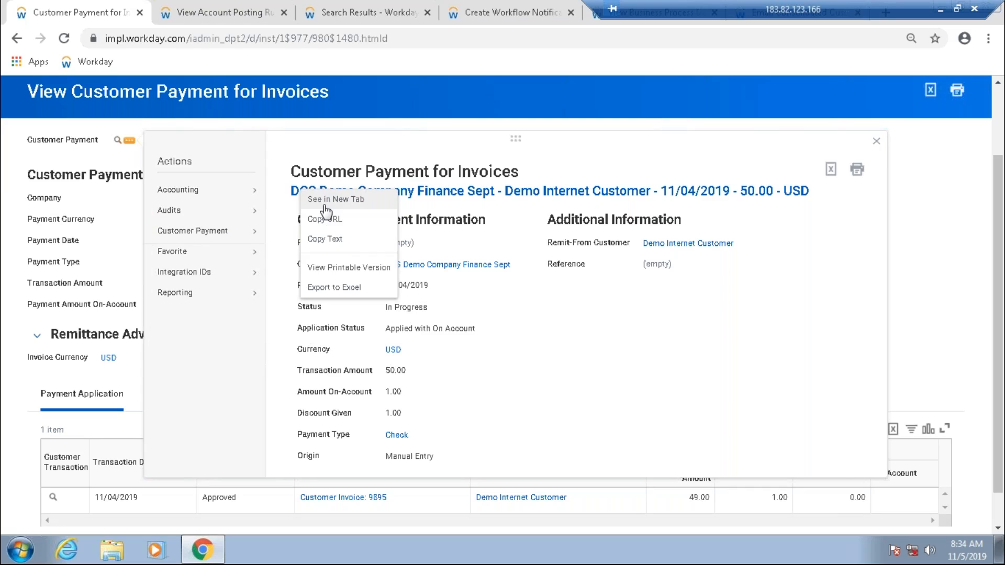
click(325, 206)
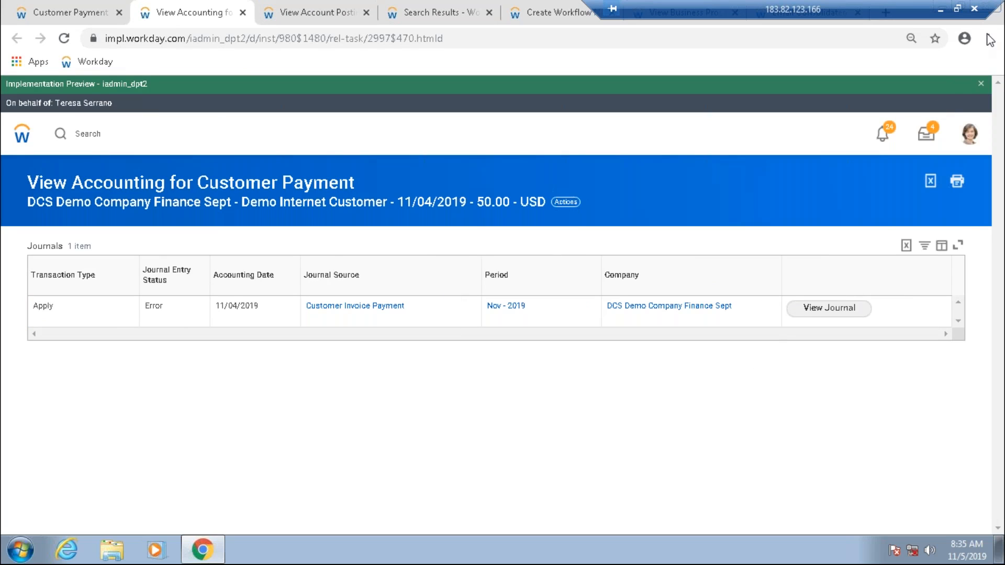
click(832, 311)
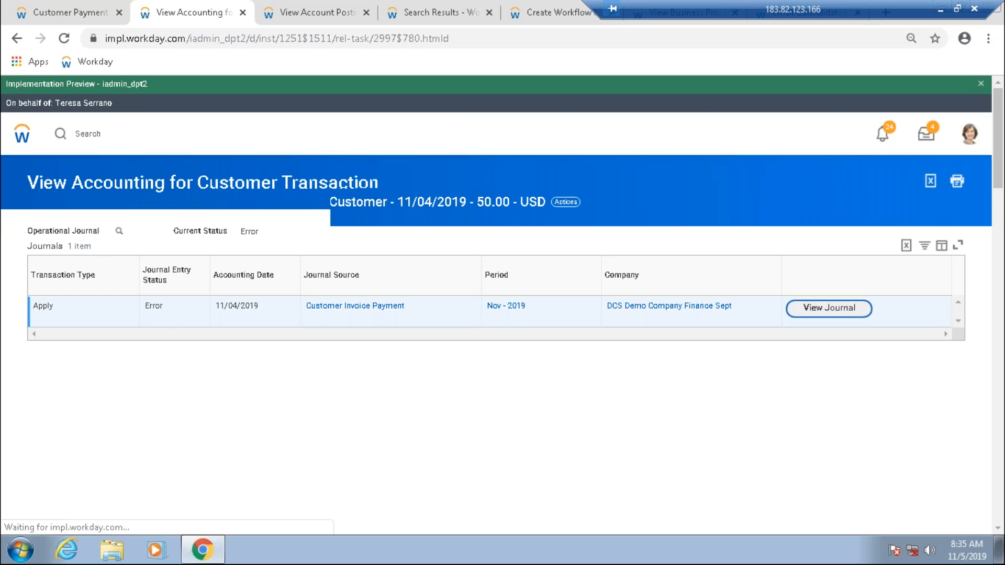
scroll(326, 382, down, 4)
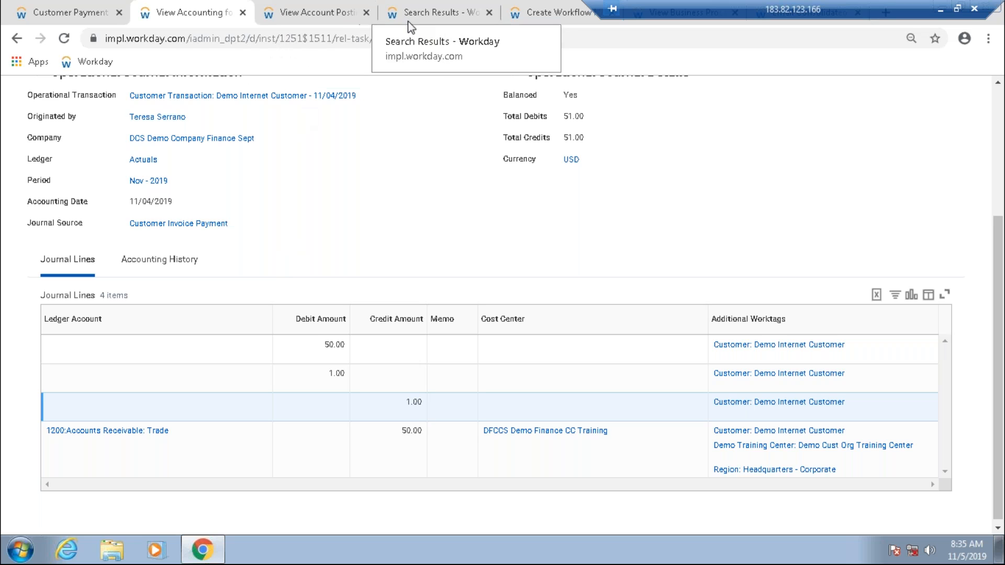
- Switch to the Demo Workday Fin Posting Rule set and examine the Cash and business asset posting rules
click(336, 19)
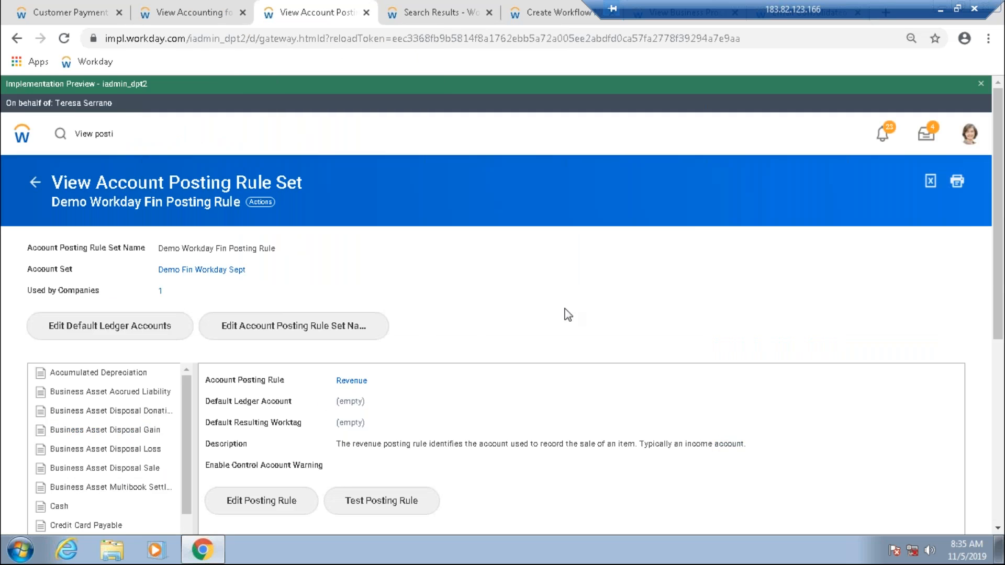
drag(998, 267, 998, 449)
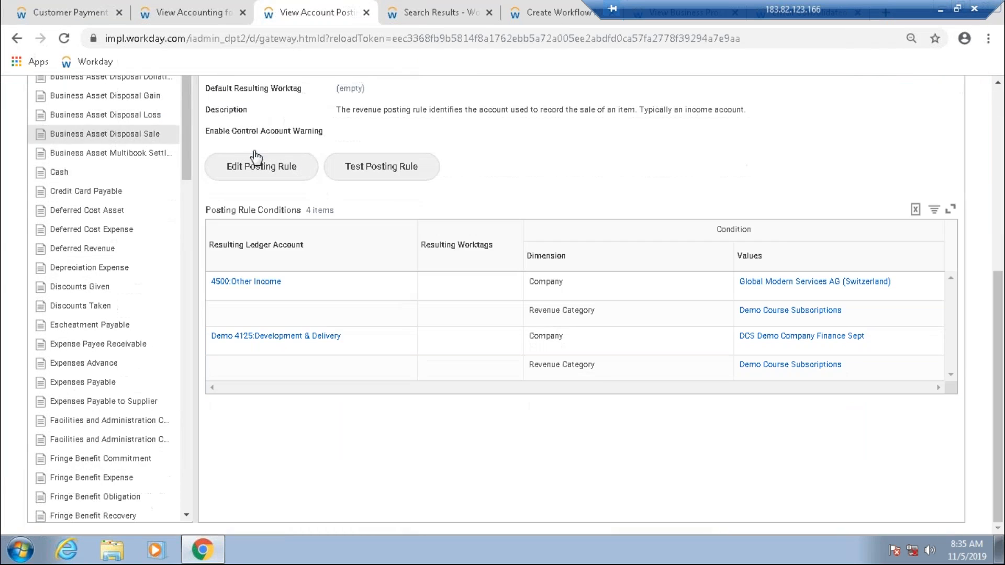
click(75, 177)
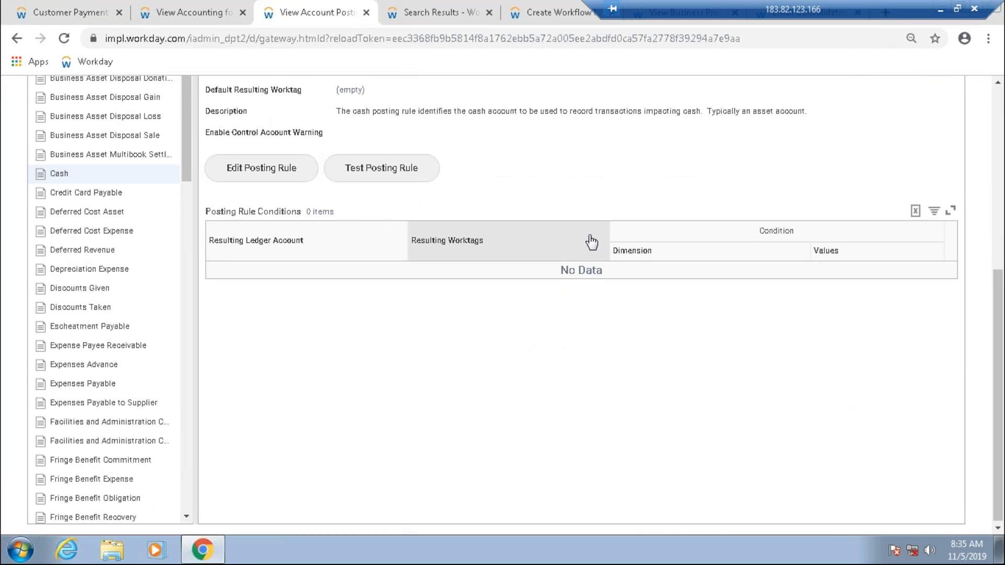
scroll(592, 242, up, 2)
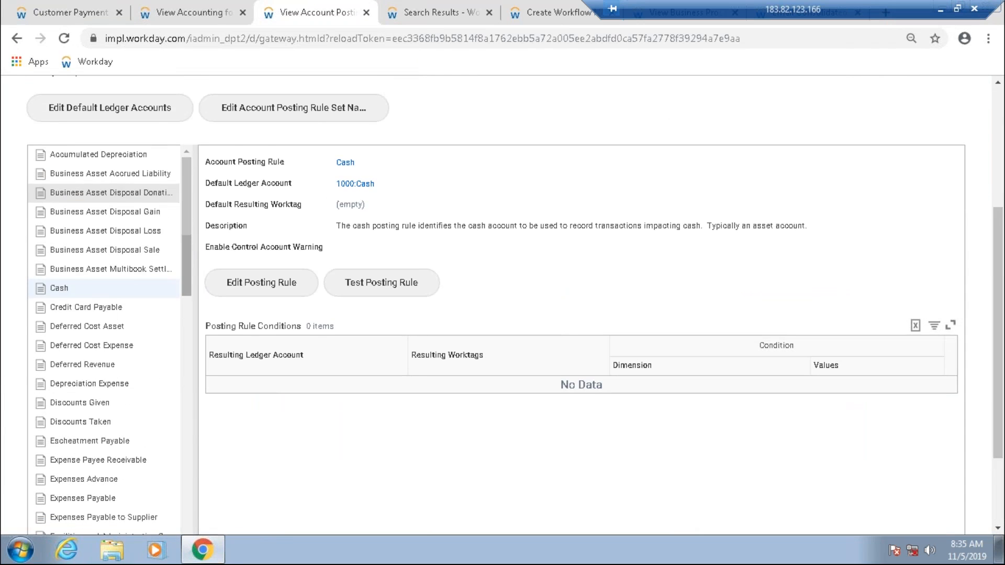
click(100, 158)
key(Down)
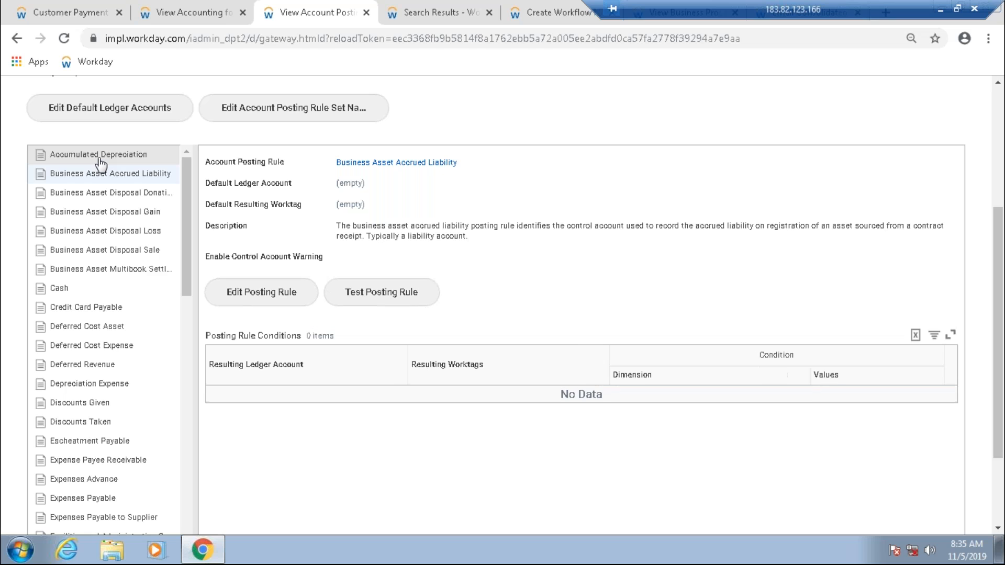
key(Down)
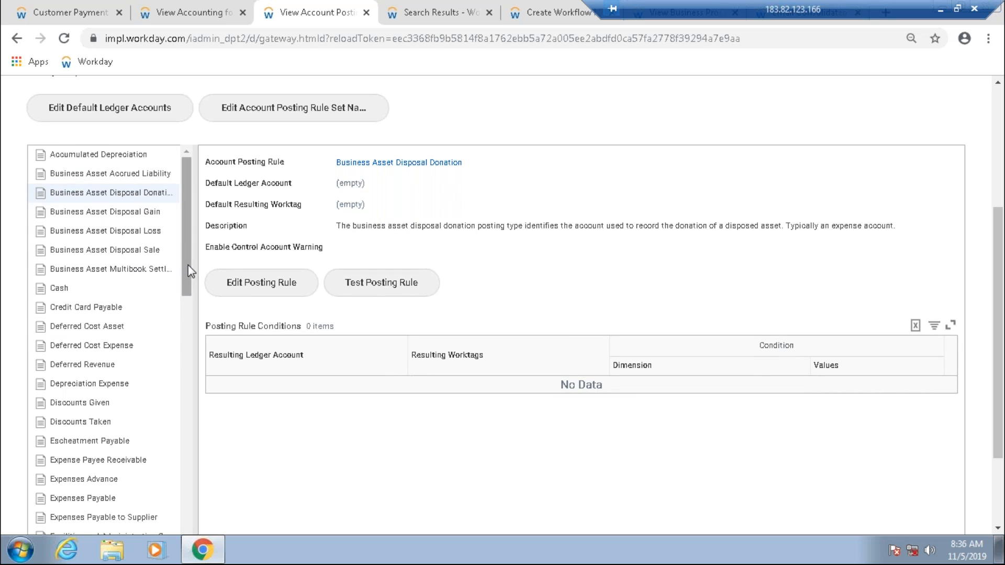
- Edit the Discounts Given posting rule, set its default ledger account to 4900:Sales Discounts and save it
scroll(188, 272, down, 2)
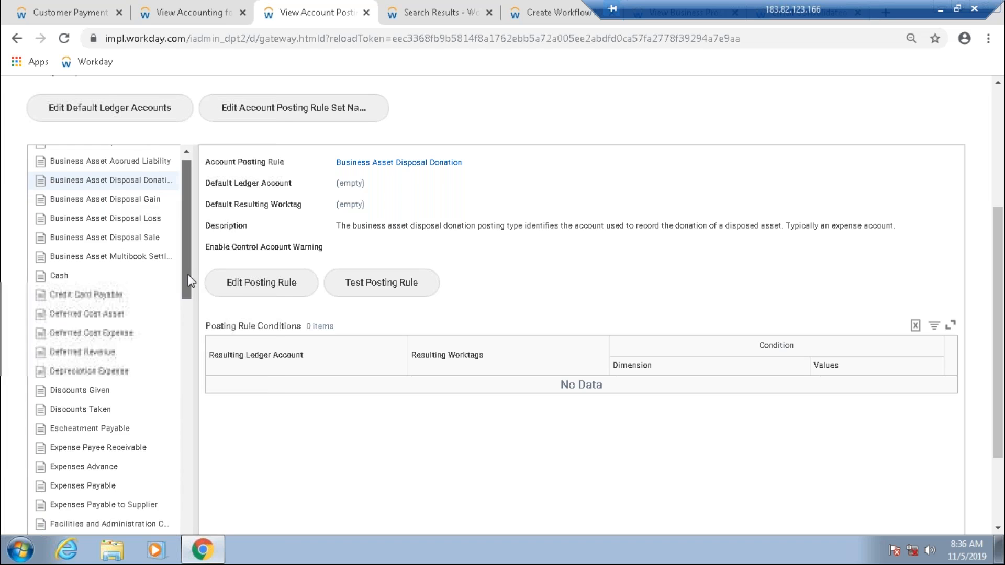
scroll(188, 289, down, 3)
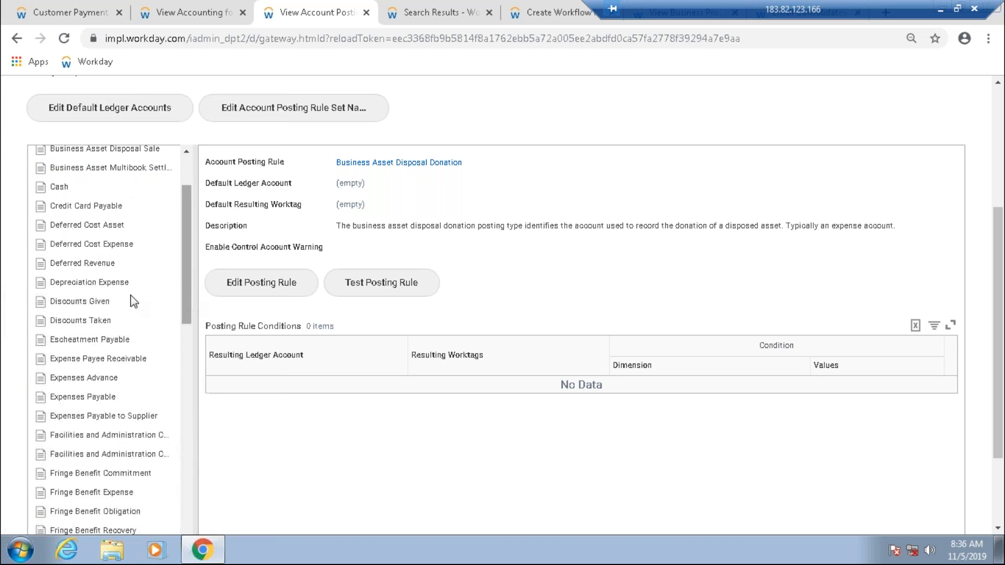
click(115, 308)
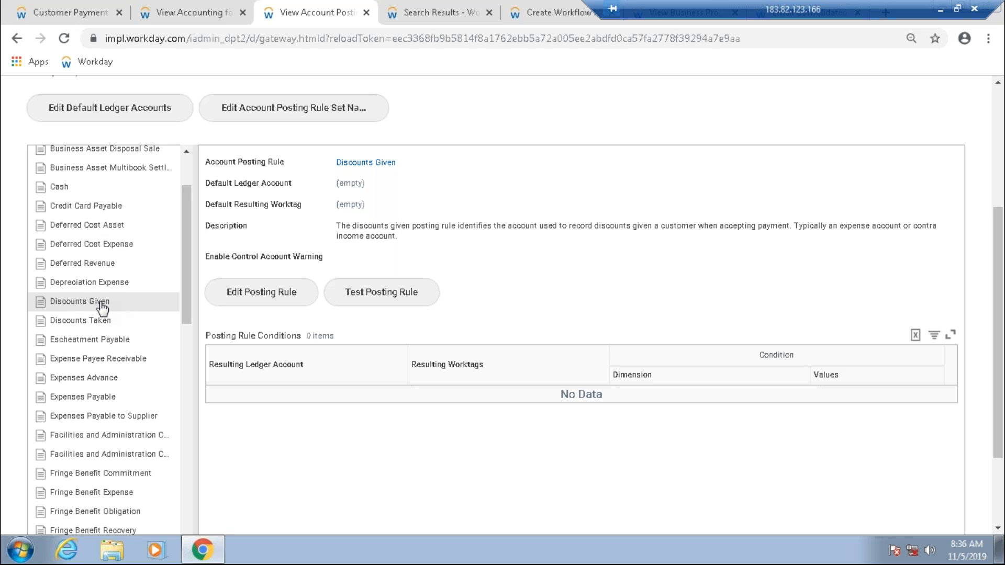
click(283, 299)
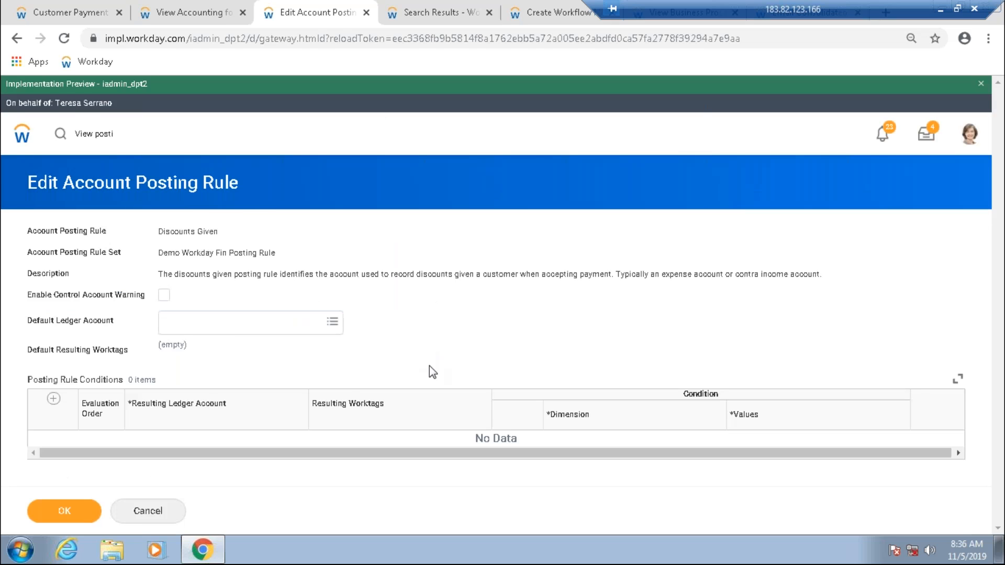
click(229, 330)
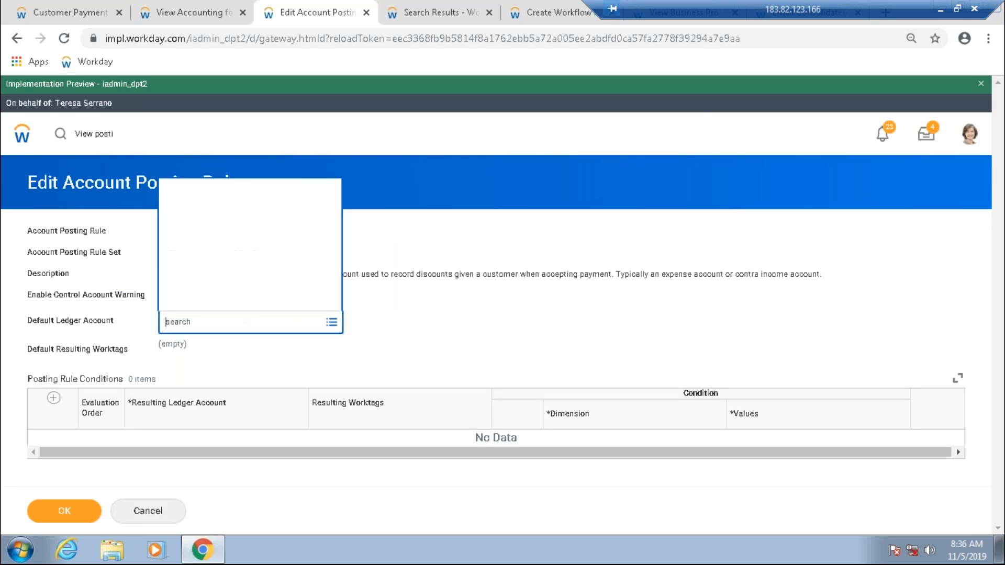
text(disc)
click(221, 287)
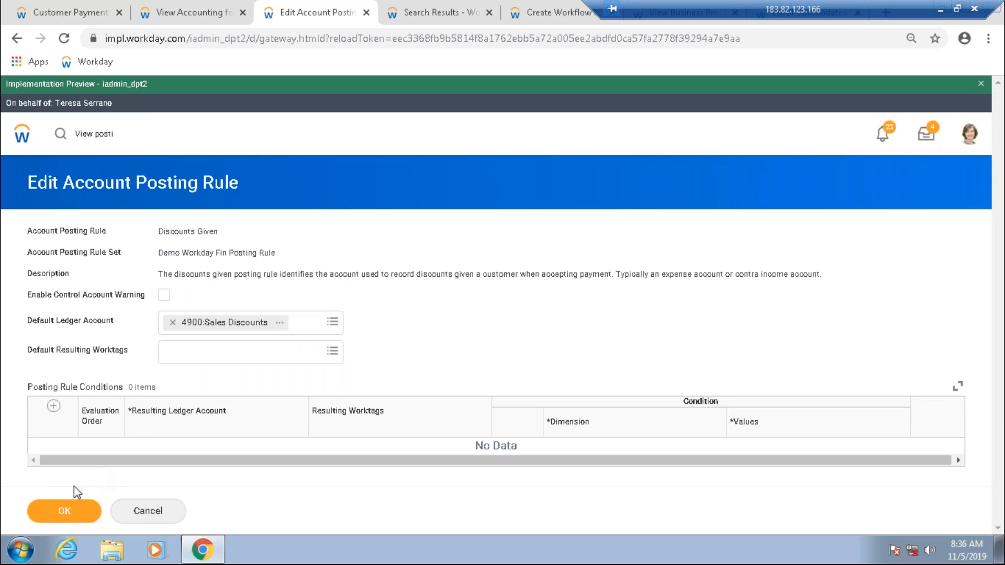
click(65, 510)
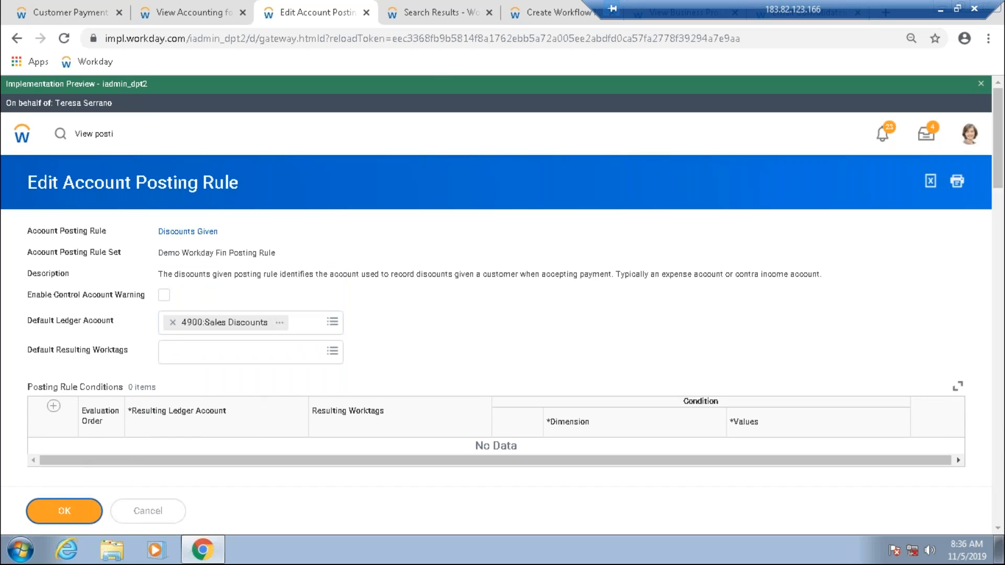
- Glance at the transaction's accounting and business process search pages, and return from the saved rule to the posting rule set
click(194, 14)
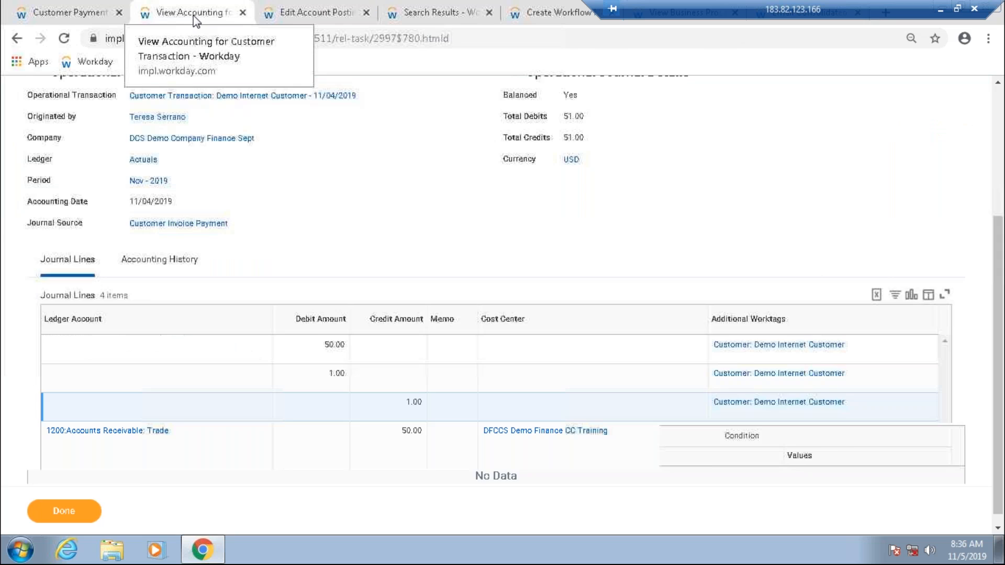
click(317, 14)
click(439, 16)
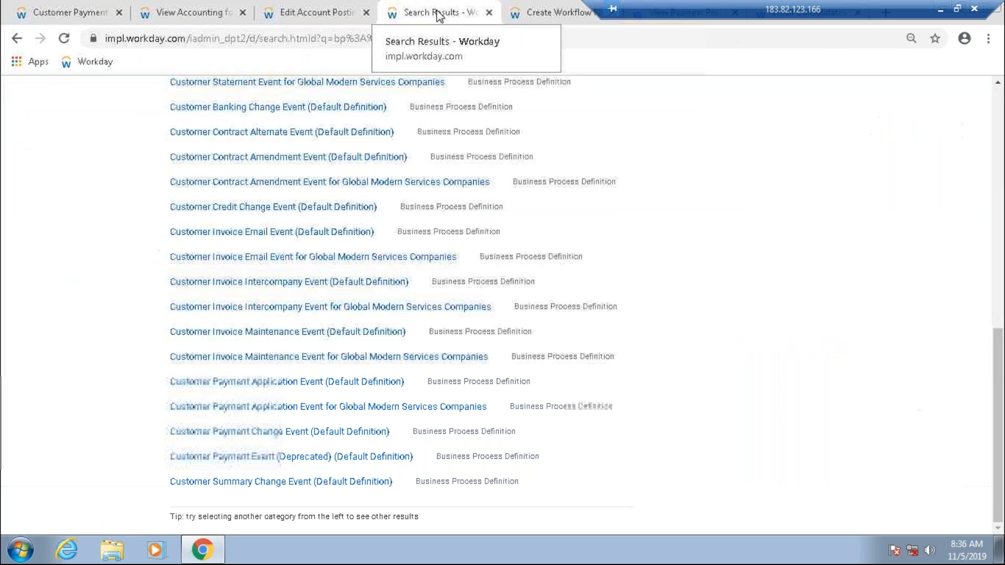
click(534, 17)
click(322, 13)
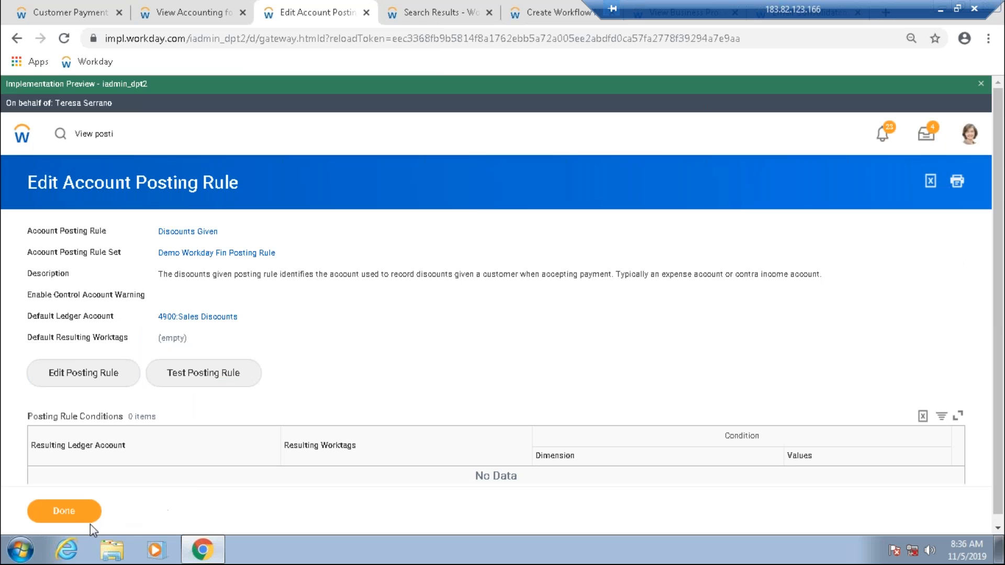
click(64, 511)
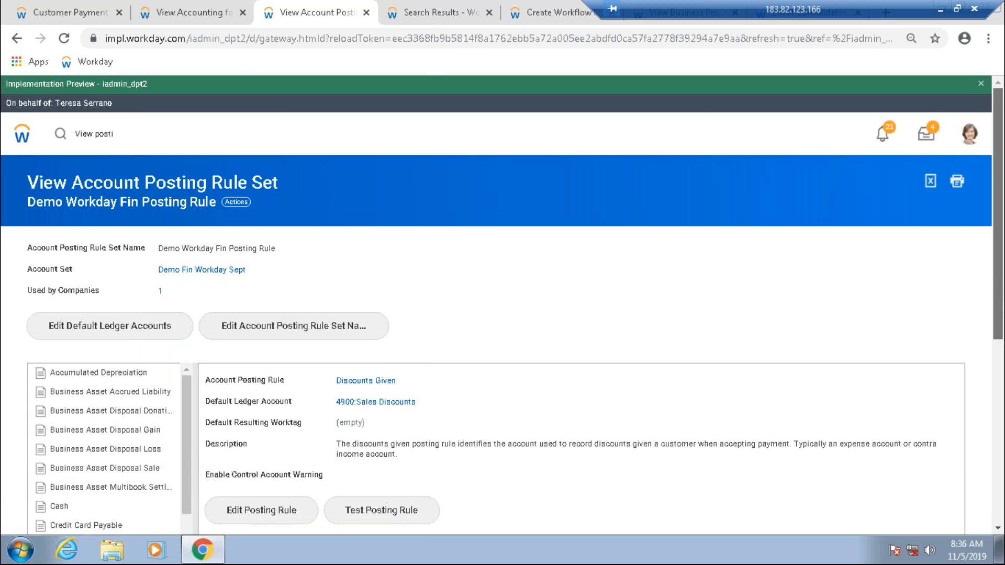
- Examine the Receivables and Revenue posting rules in the Demo Workday Fin Posting Rule set
drag(998, 272, 997, 420)
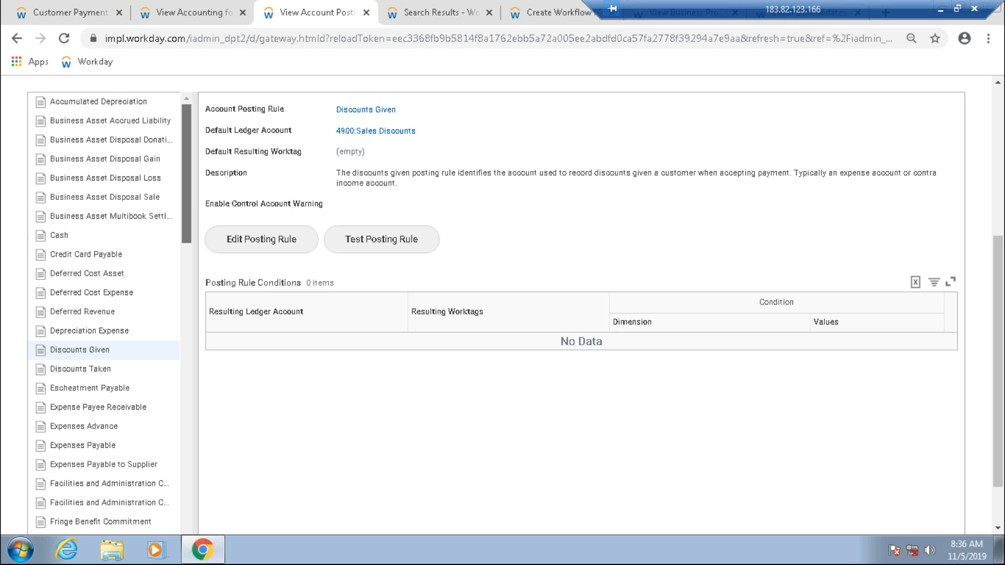
scroll(188, 221, down, 1)
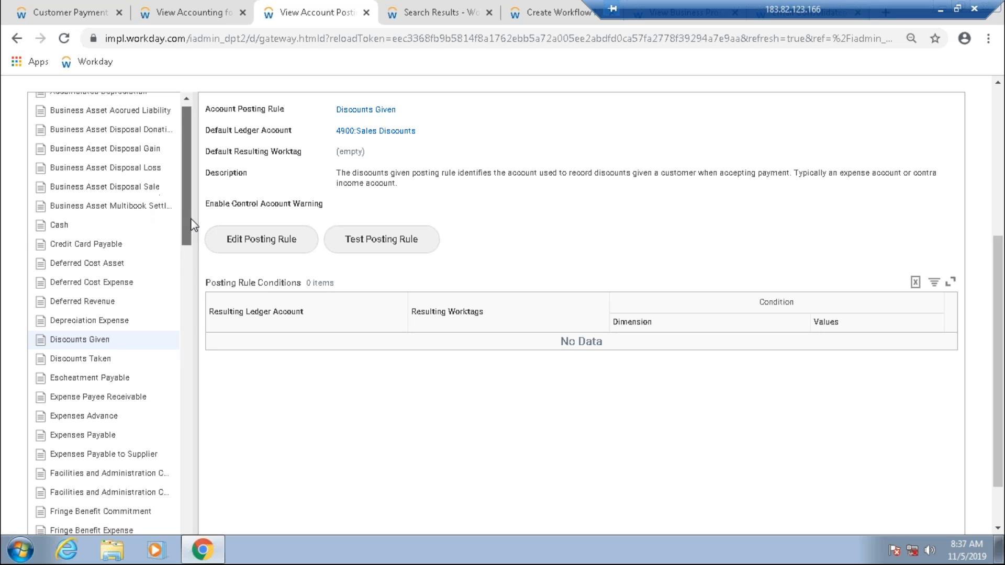
scroll(192, 222, up, 1)
drag(190, 217, 190, 428)
click(139, 460)
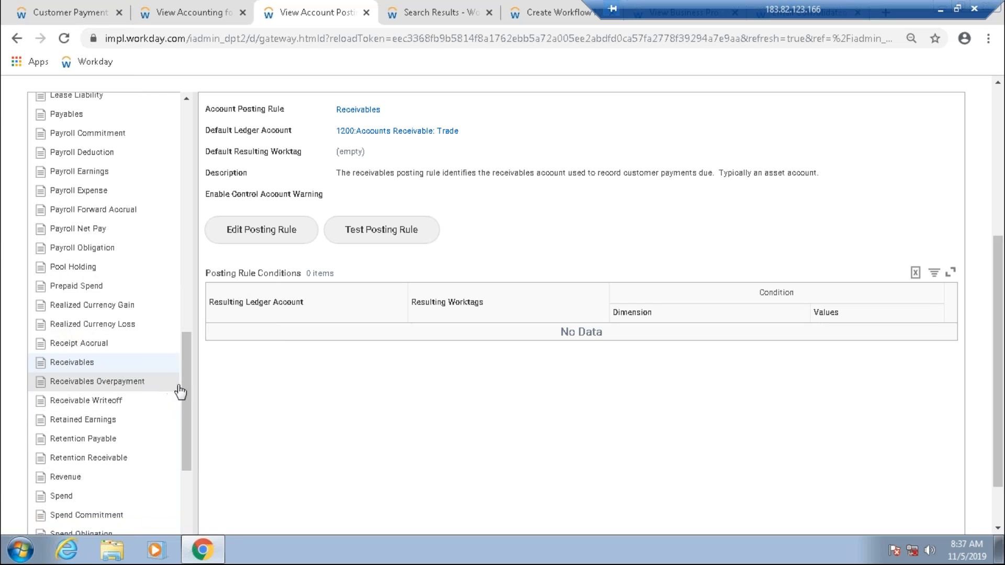
drag(186, 384, 190, 402)
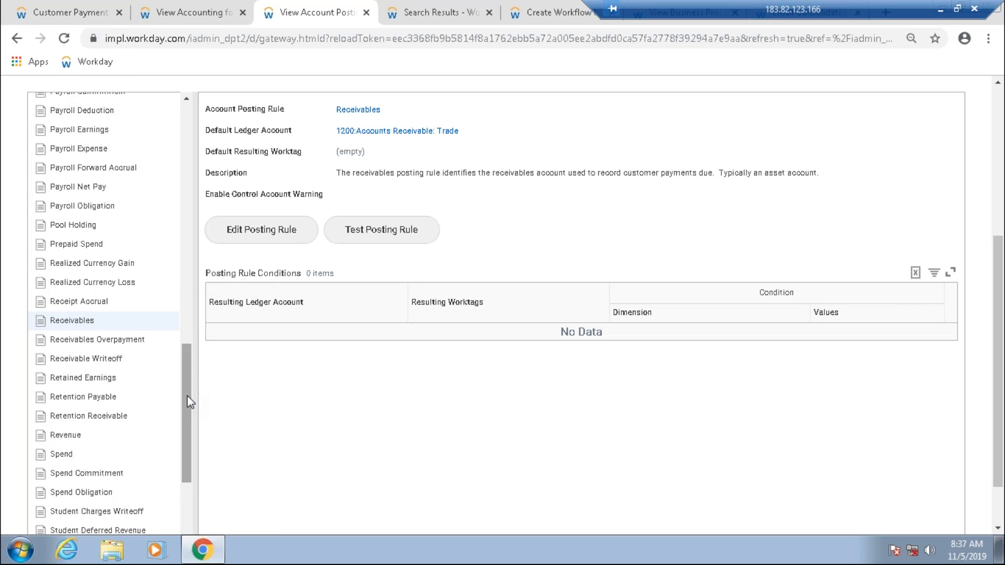
click(127, 437)
- Edit the Unapplied On-Account Payments posting rule, set its default ledger account to 2400:Customer On-Account, save it and return to the rule set
drag(185, 424, 192, 485)
scroll(191, 511, down, 2)
drag(1000, 347, 1001, 384)
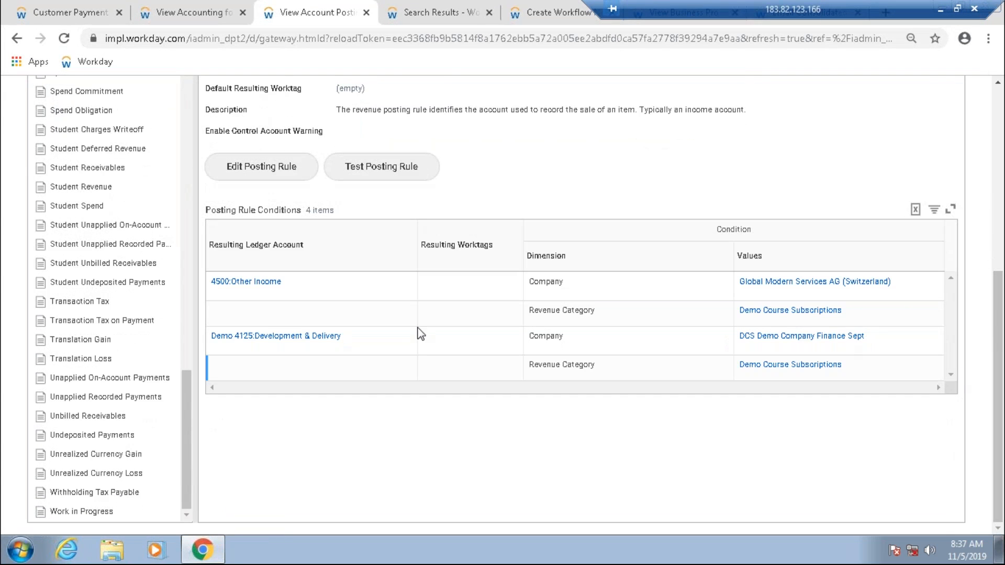
click(116, 386)
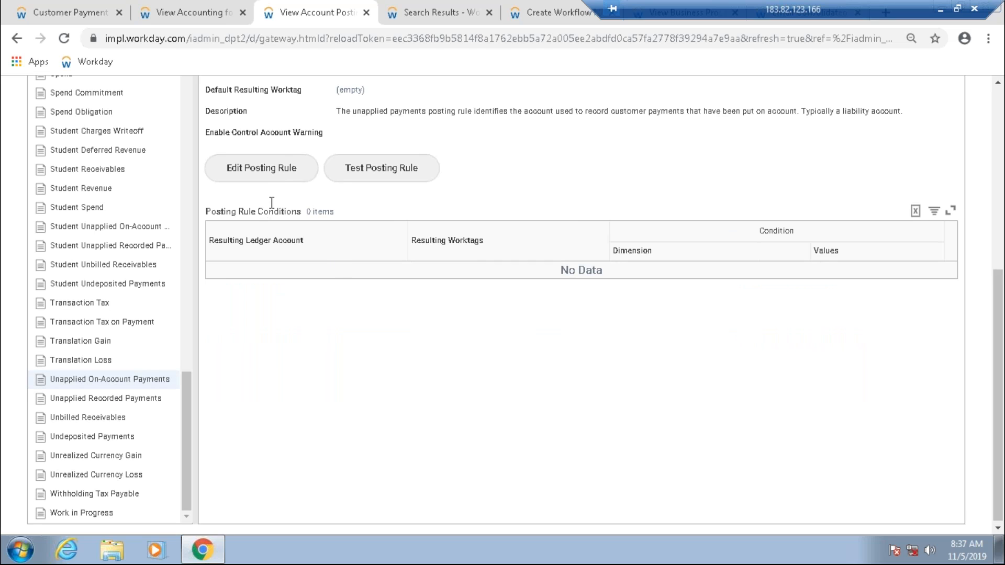
click(273, 168)
click(290, 320)
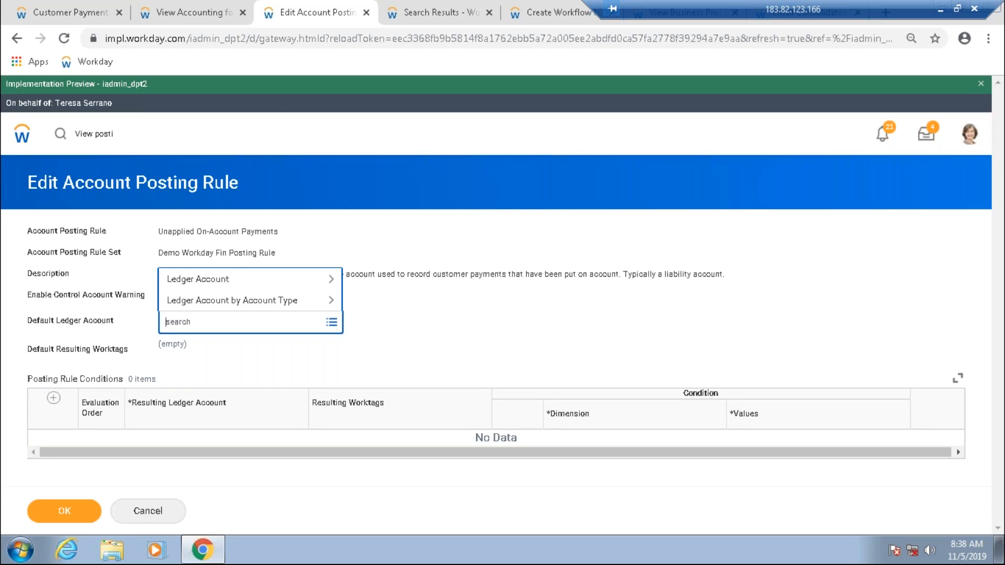
text(on acc)
key(Return)
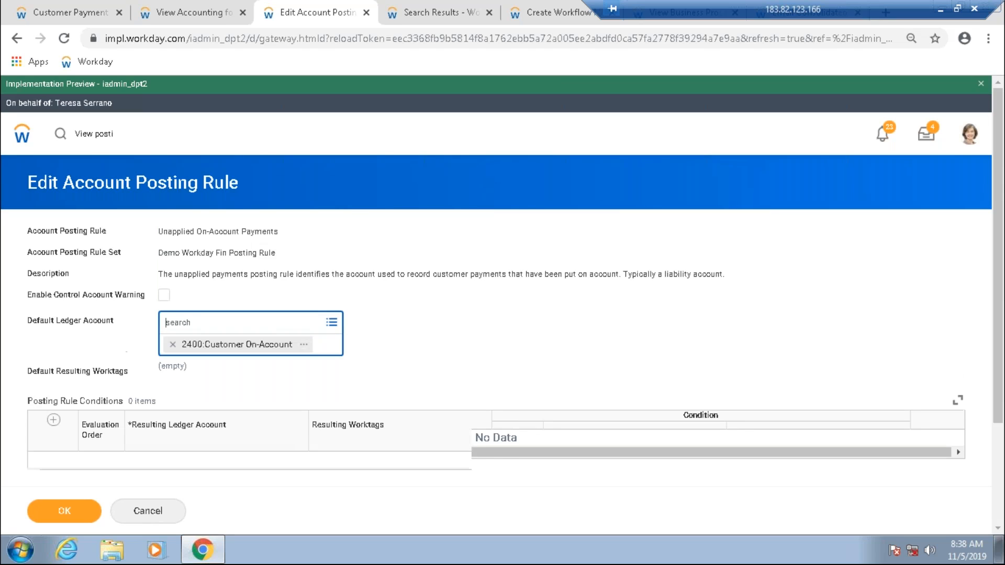
click(473, 377)
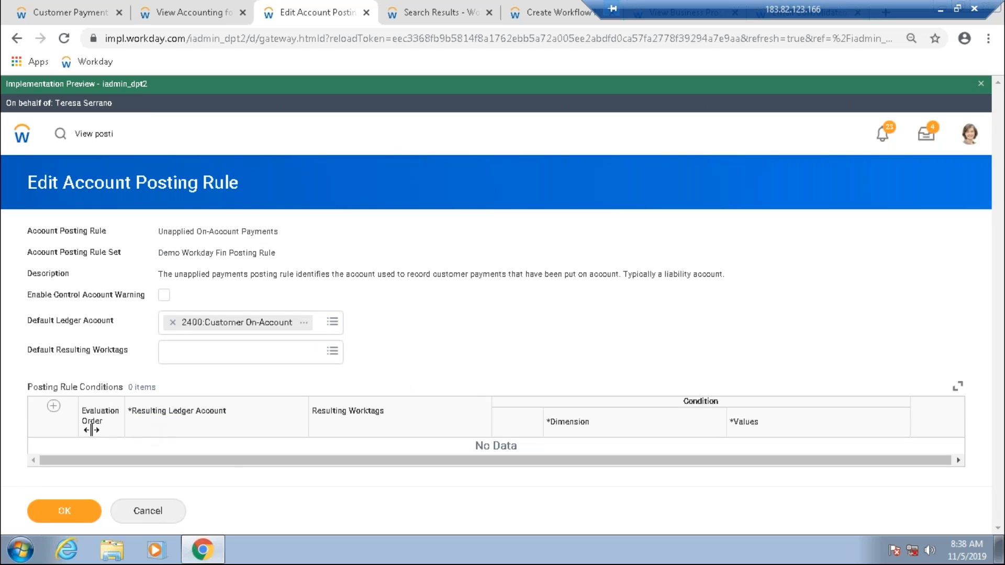
click(69, 514)
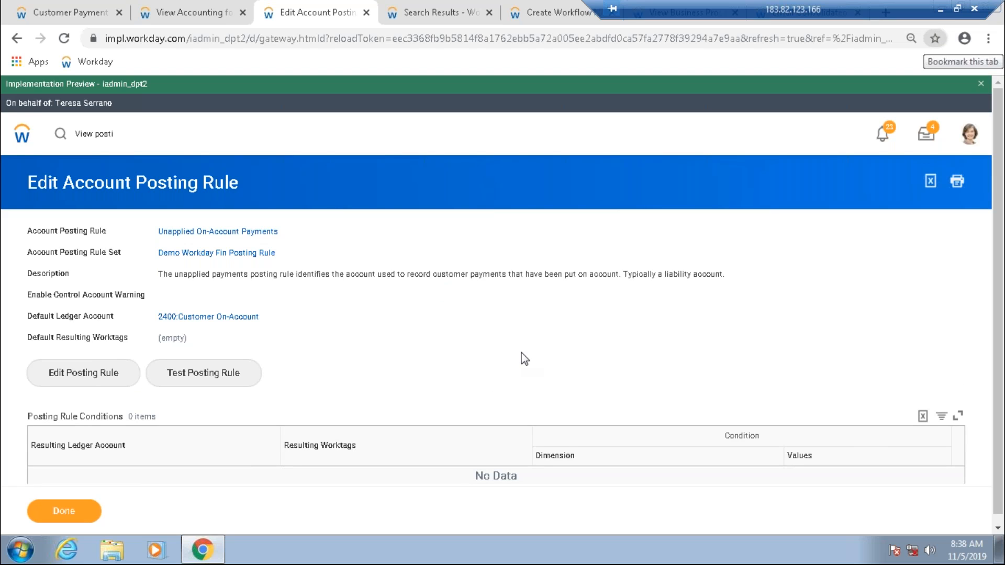
scroll(517, 235, down, 1)
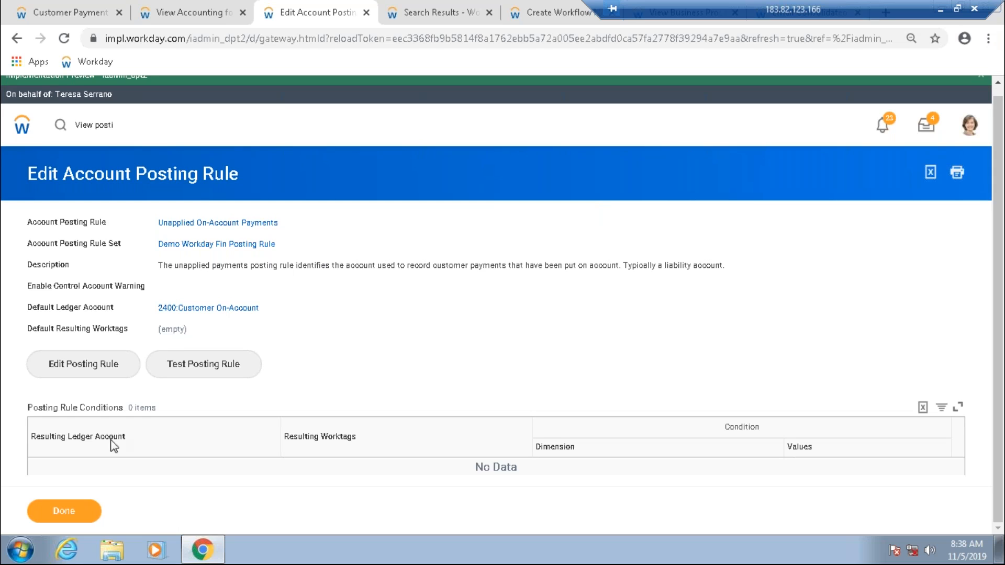
click(78, 503)
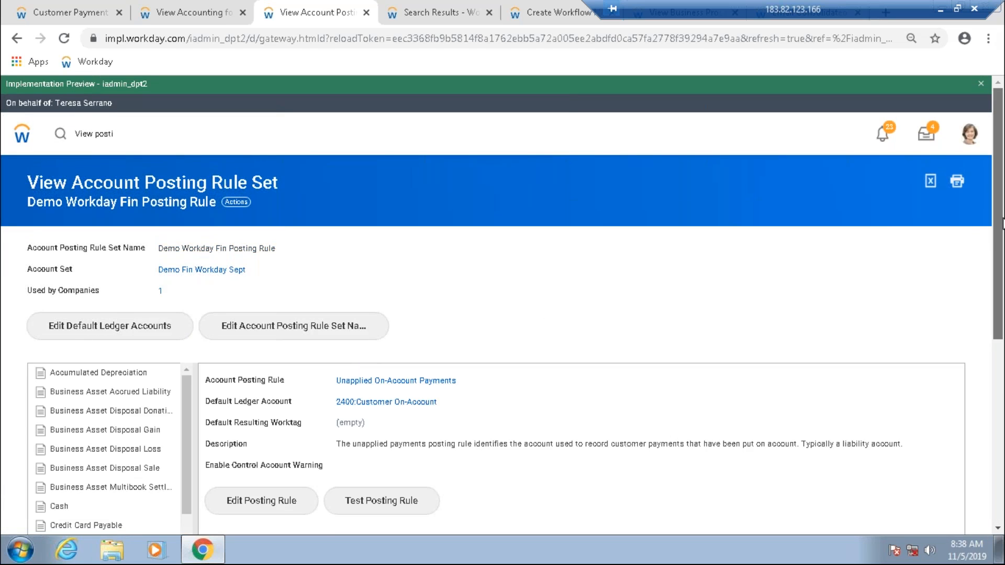
- Look through the posting rule list of the Demo Workday Fin Posting Rule set down to its last entries
scroll(1002, 225, down, 2)
scroll(997, 262, down, 3)
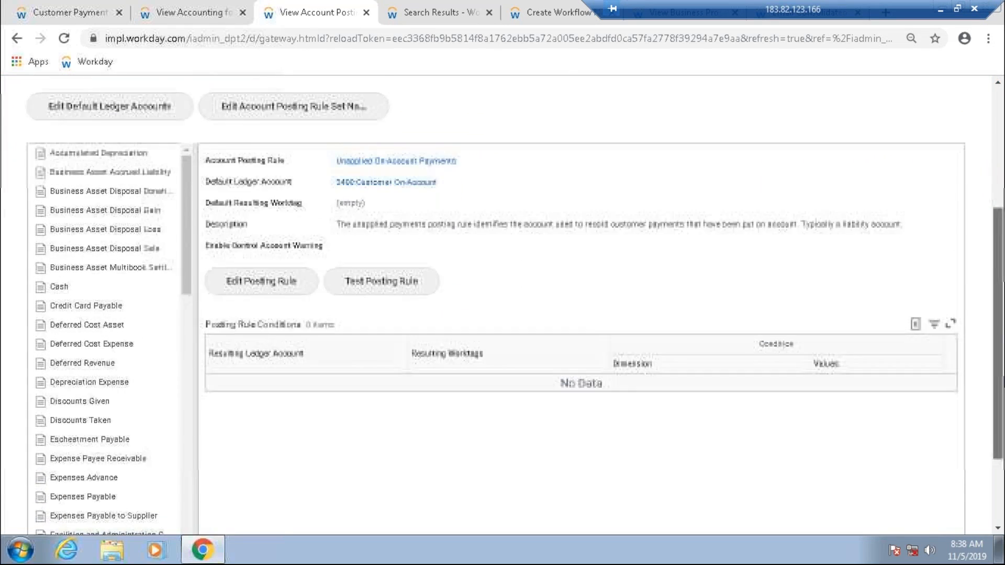
scroll(997, 262, down, 2)
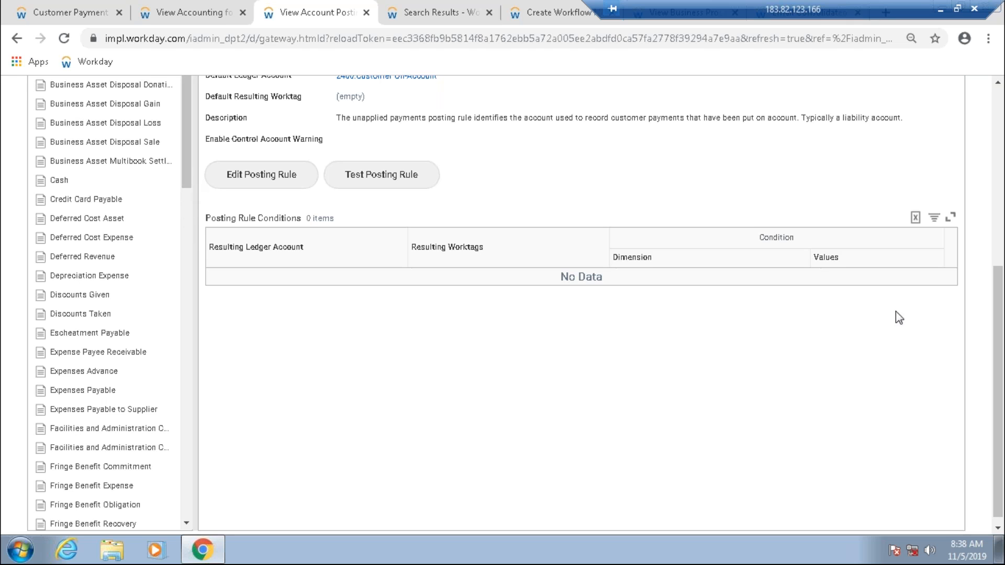
scroll(576, 282, up, 1)
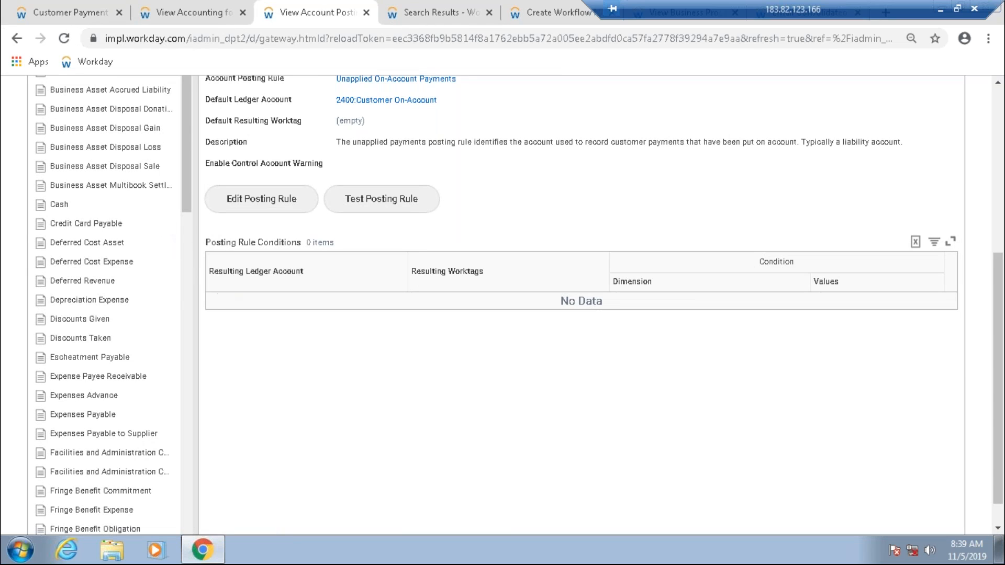
drag(186, 190, 187, 269)
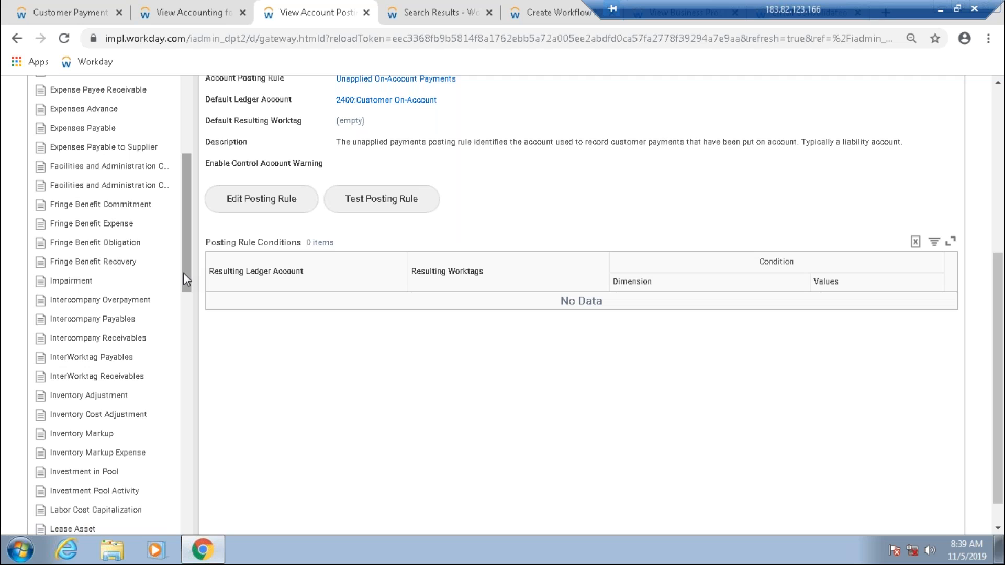
drag(184, 274, 204, 462)
drag(186, 400, 194, 484)
drag(997, 359, 1000, 442)
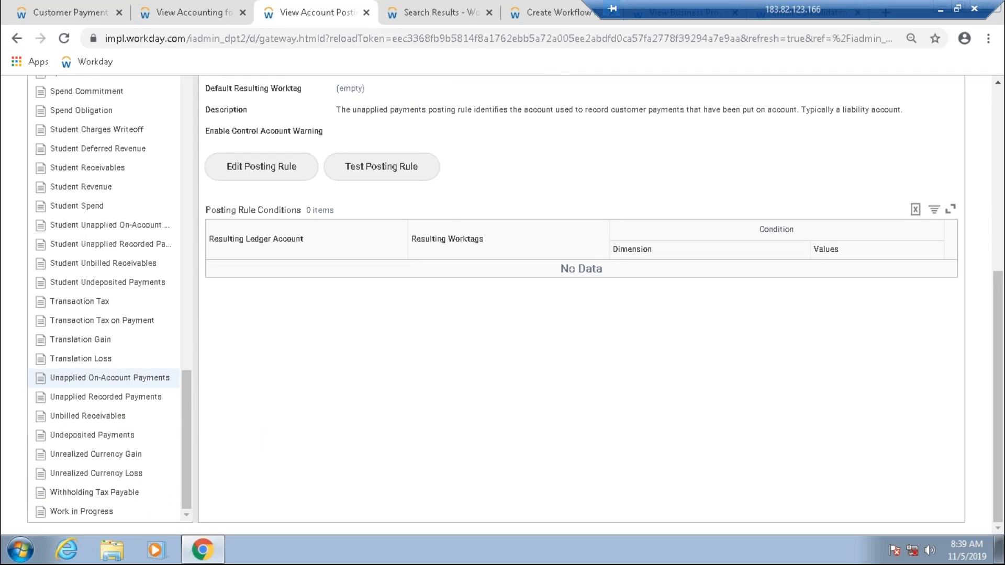
- Return to the customer transaction's accounting and run Fix Operational Journal Errors on its operational journal
click(451, 15)
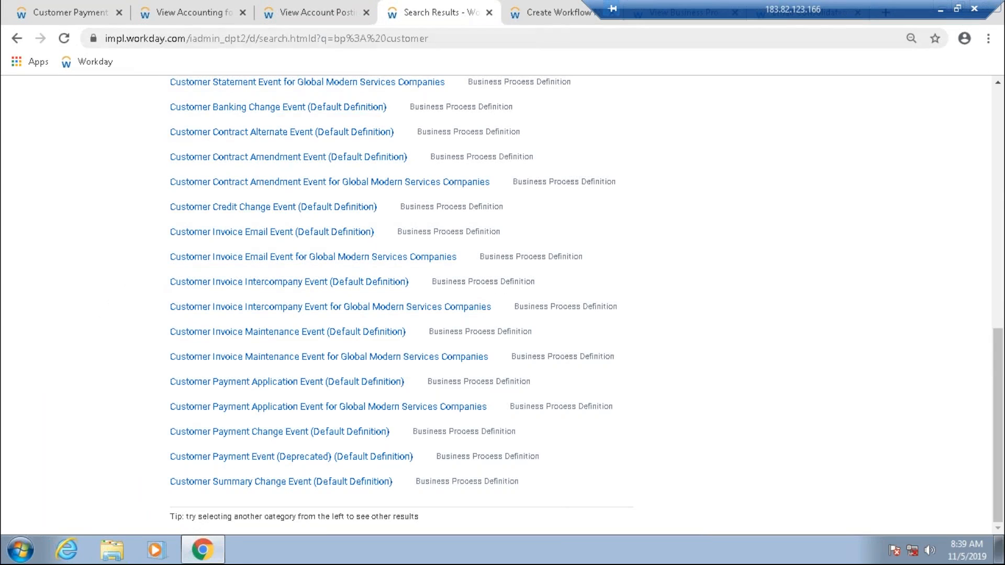
click(541, 19)
click(288, 19)
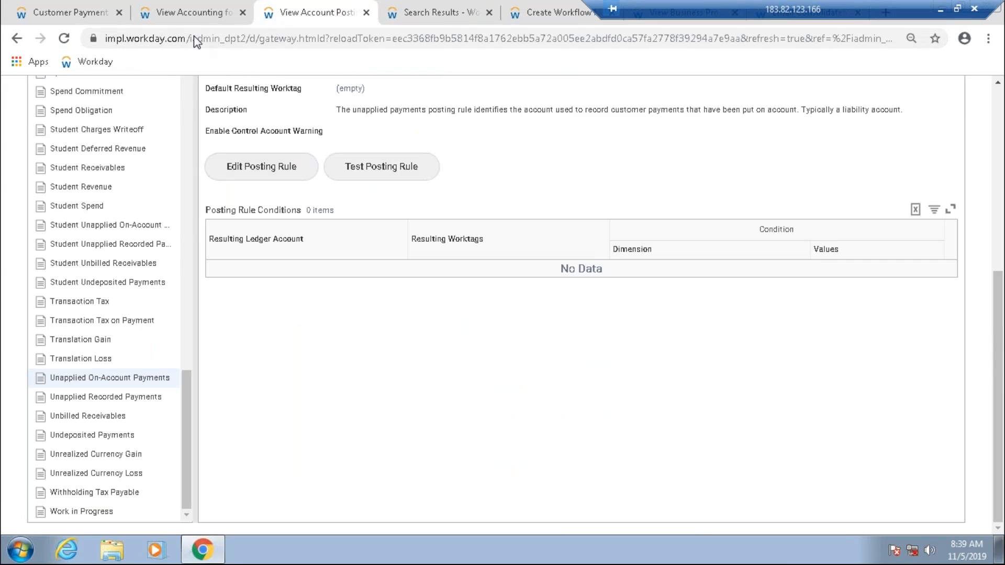
click(190, 14)
scroll(332, 344, up, 3)
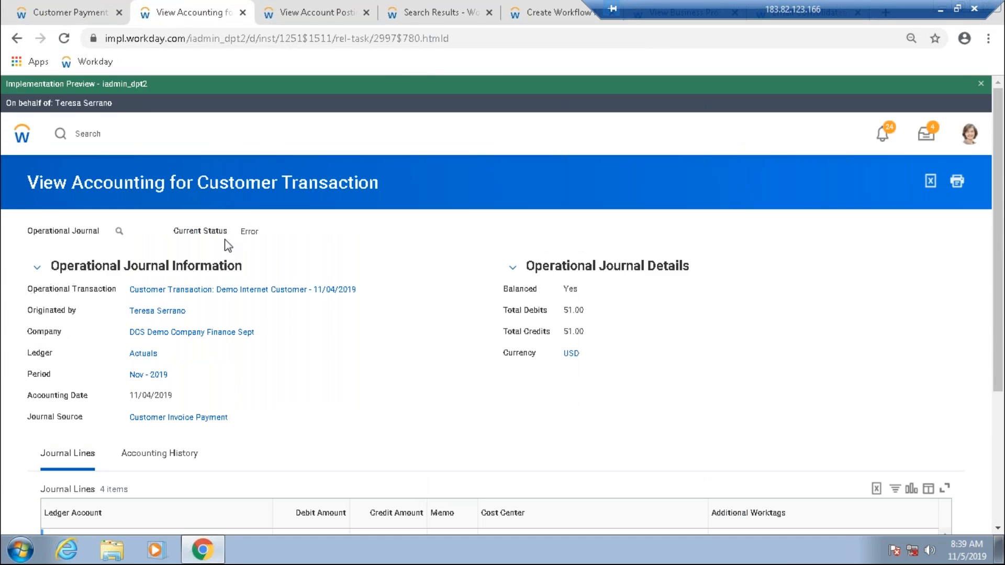
click(129, 233)
mouse_move(213, 349)
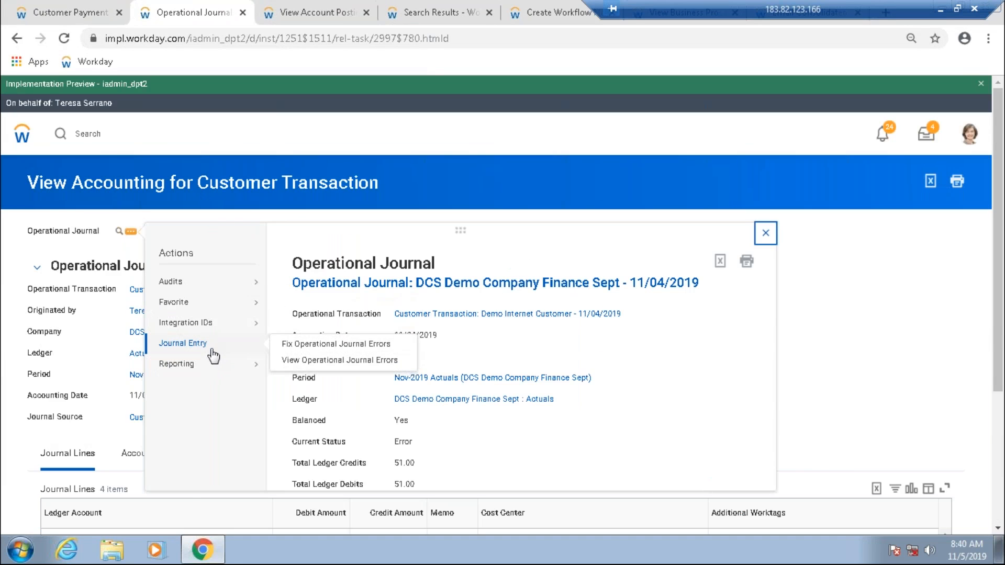
click(311, 345)
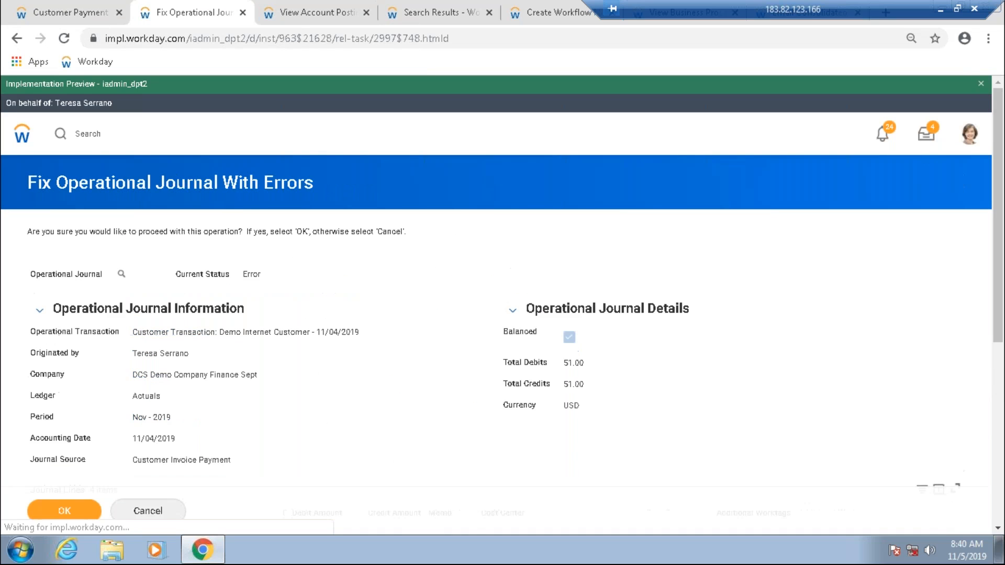
click(61, 521)
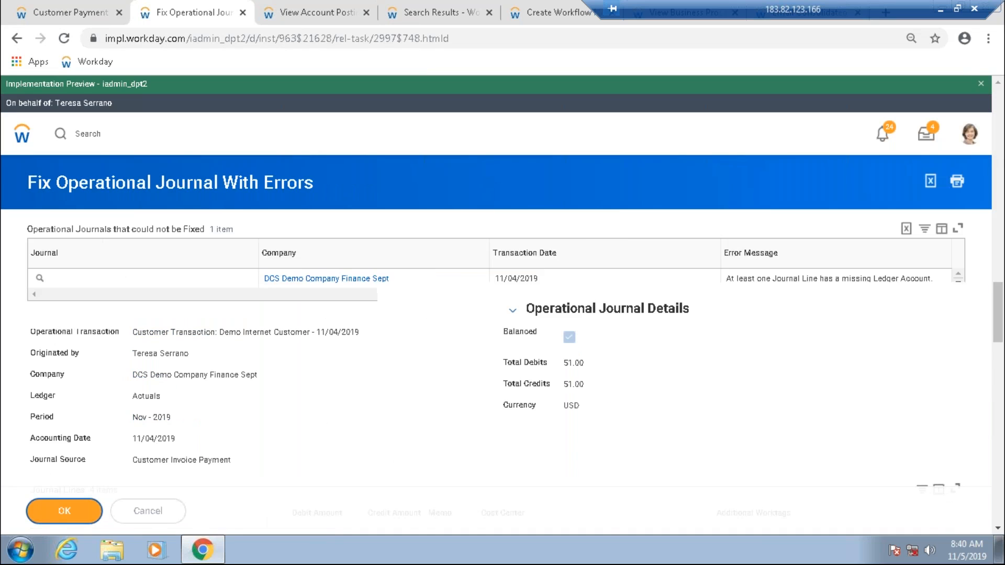
- Open the operational journal that could not be fixed and examine the ledger accounts on its journal lines
click(40, 279)
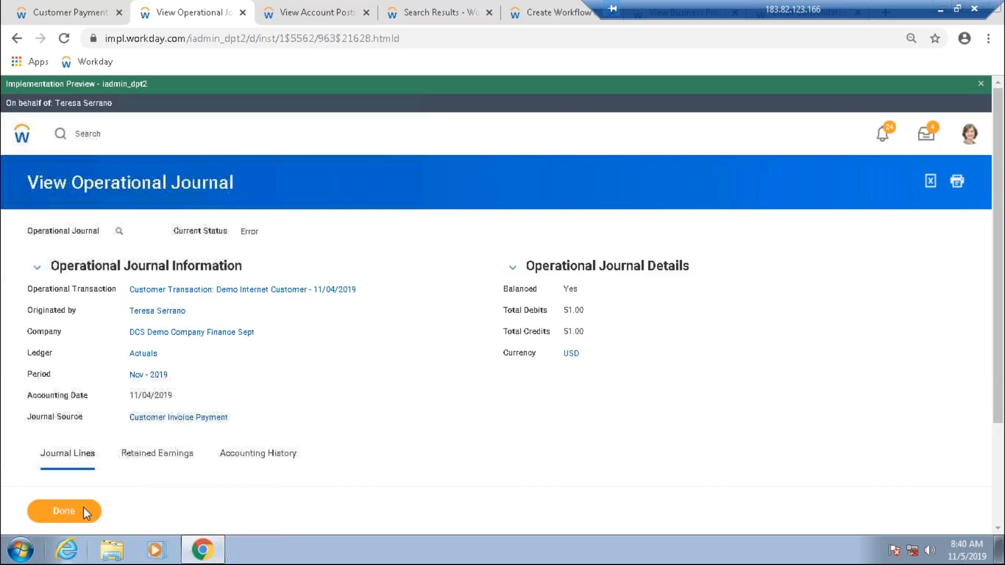
scroll(279, 357, down, 4)
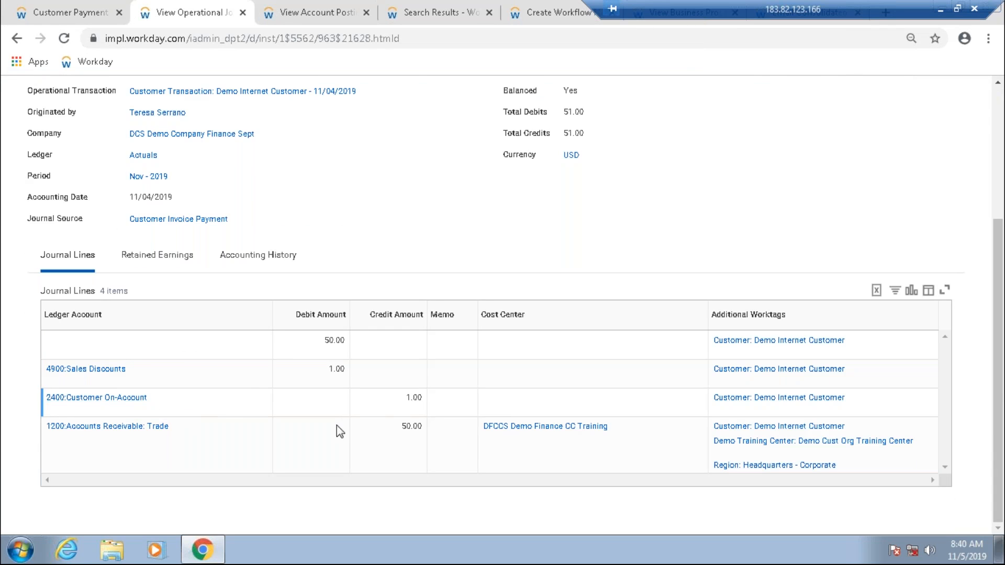
drag(407, 416, 380, 370)
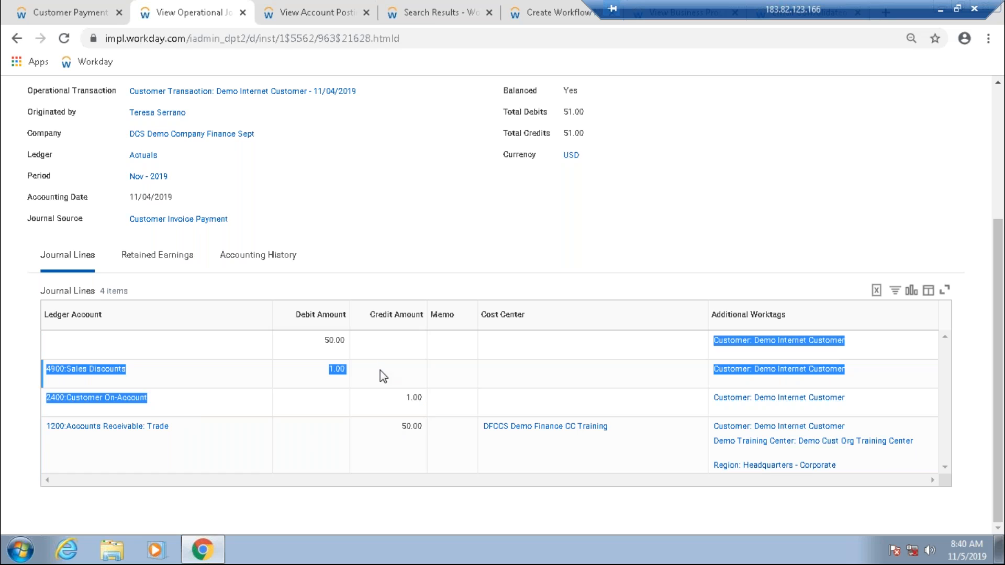
click(380, 369)
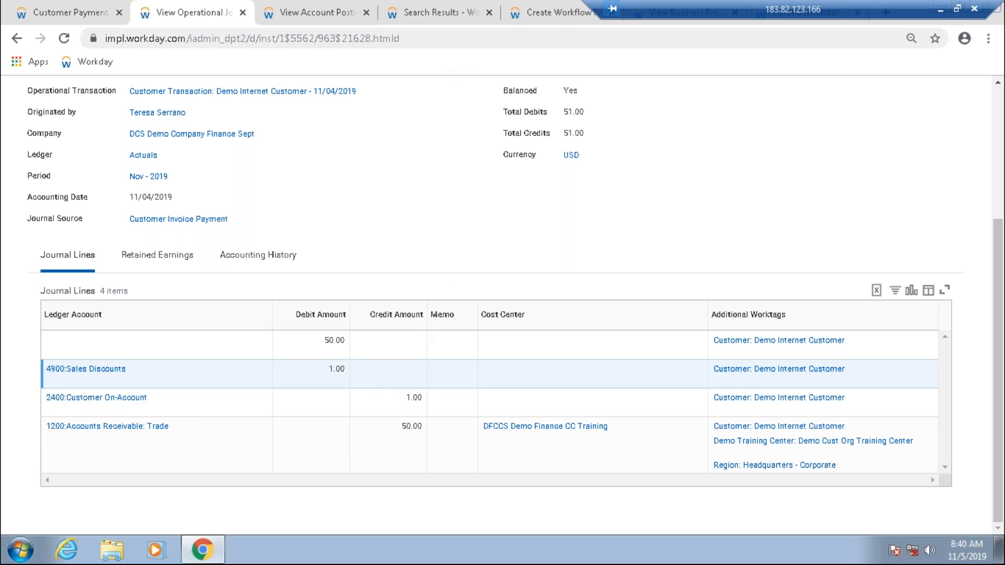
- Edit the Undeposited Payments posting rule, set its default ledger account to 1050:Undeposited Receipts and save it
click(431, 19)
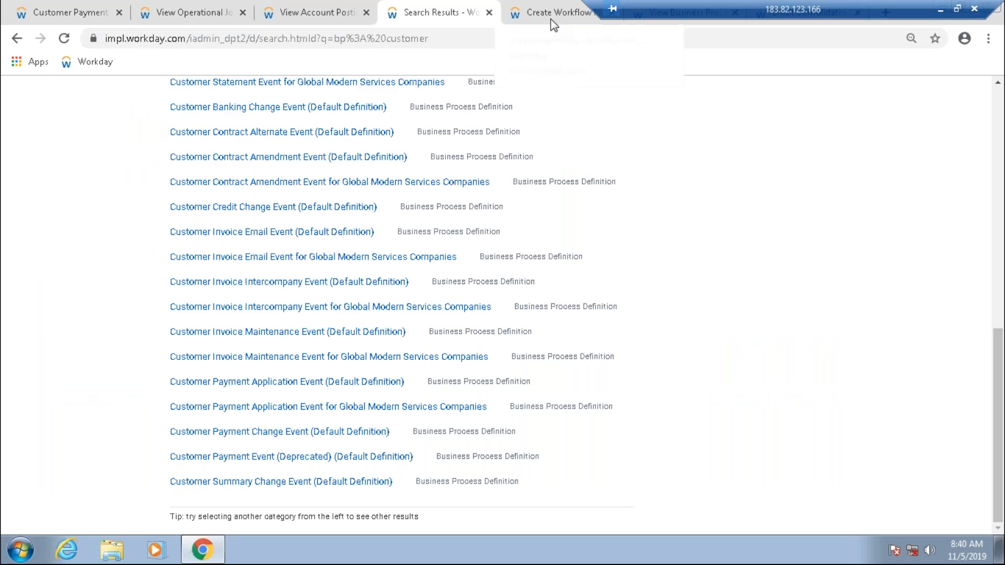
click(551, 19)
click(314, 13)
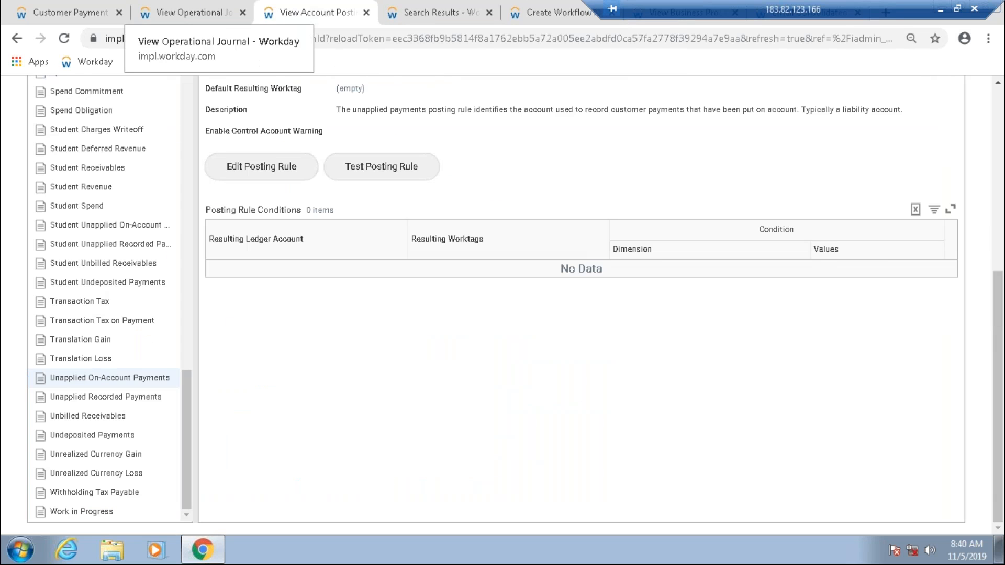
click(67, 447)
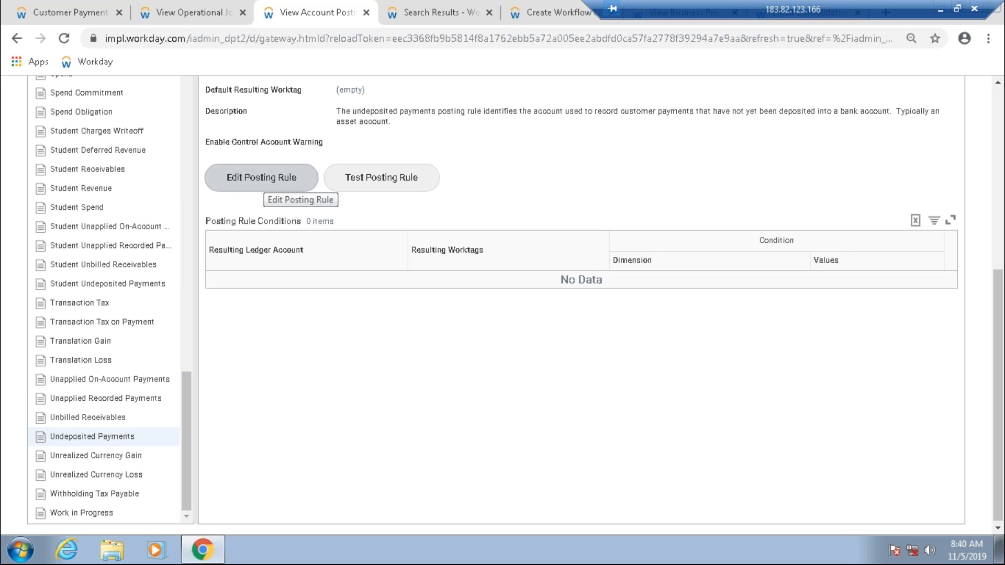
click(262, 178)
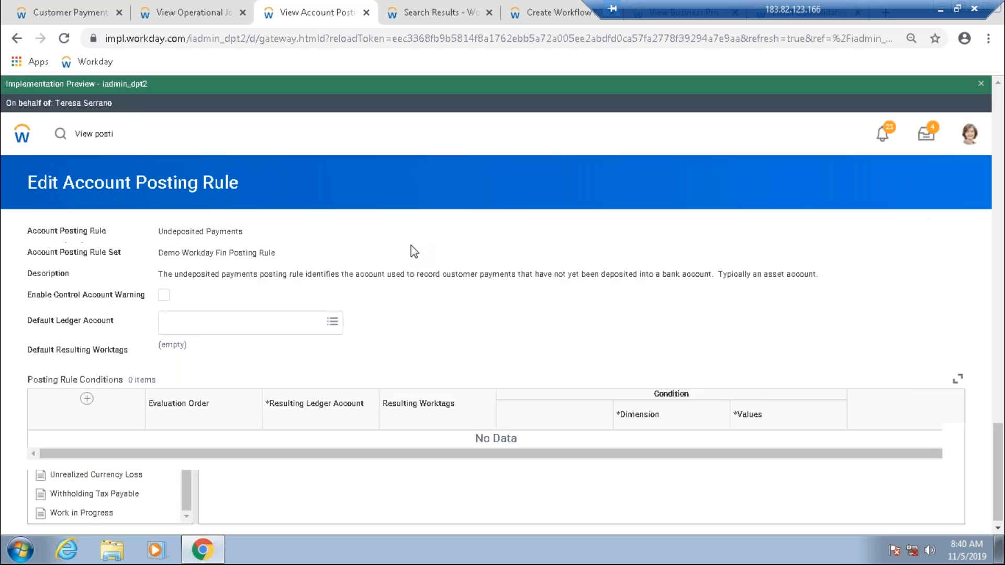
click(240, 326)
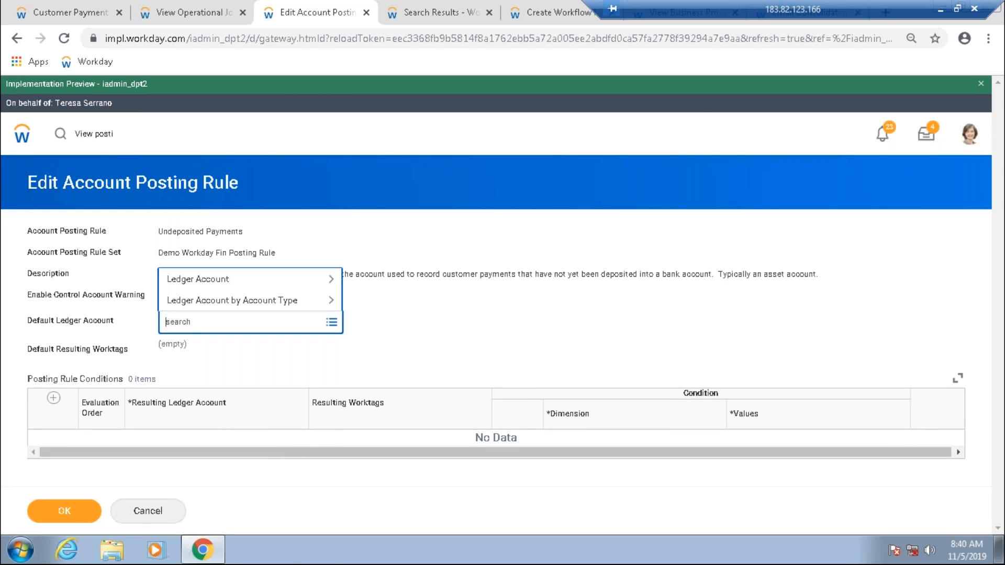
text(undep)
key(Return)
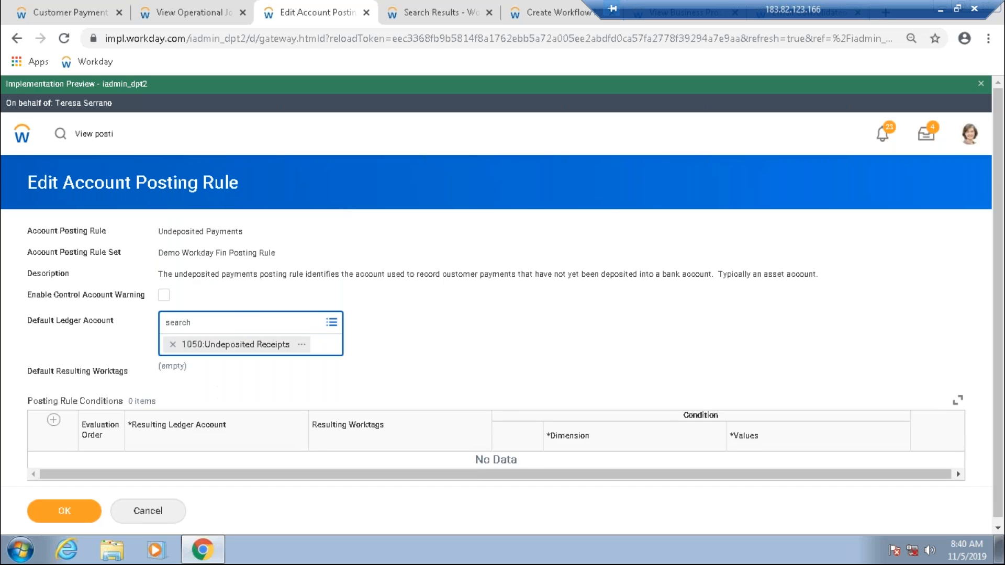
click(78, 514)
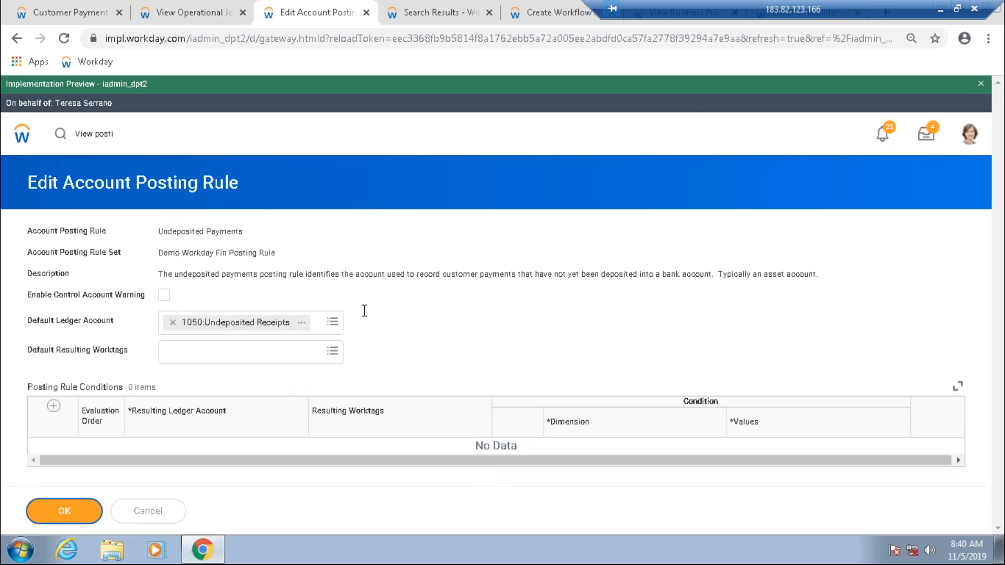
- Return to the operational journal of the customer transaction and run Fix Operational Journal Errors on it again
click(434, 13)
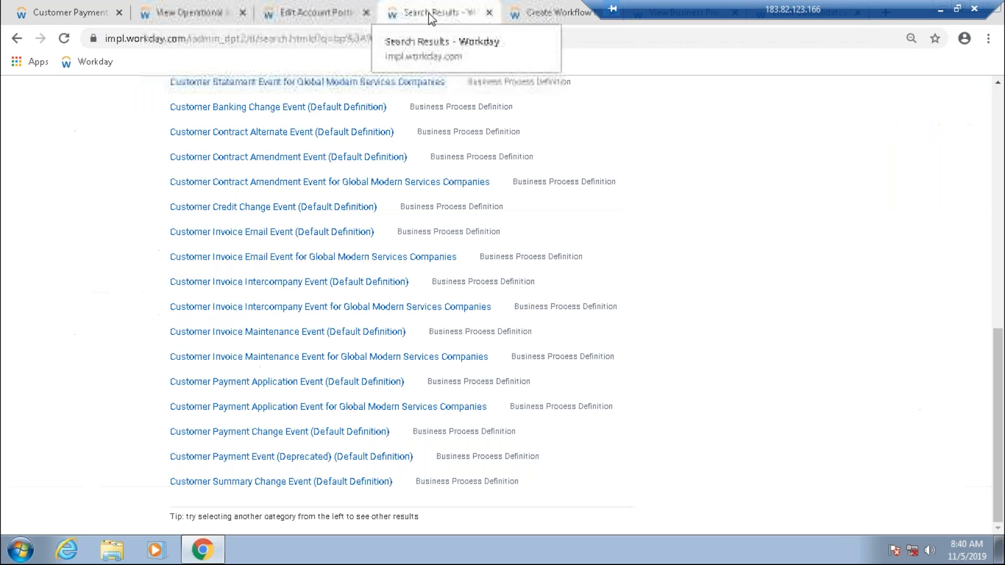
click(542, 14)
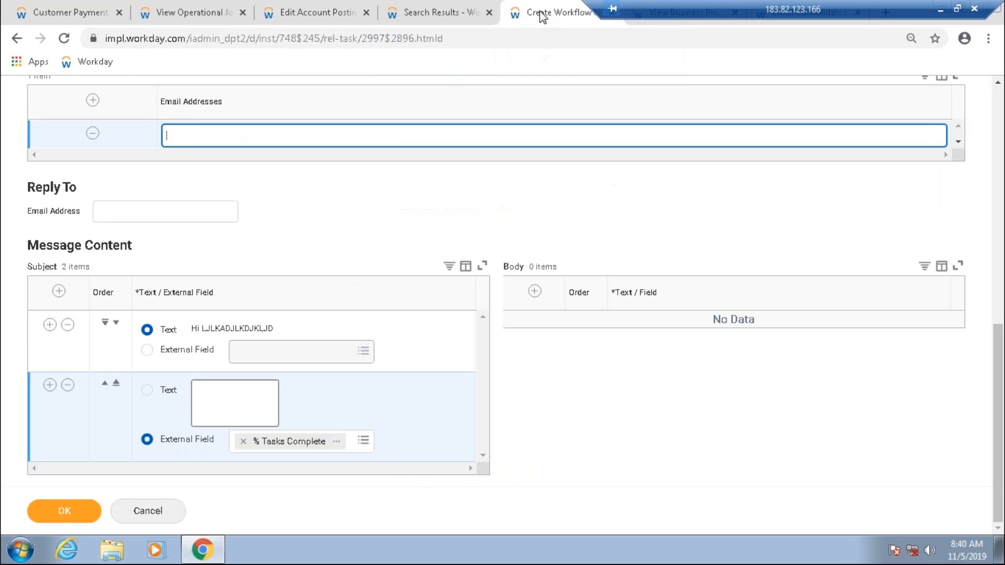
click(204, 16)
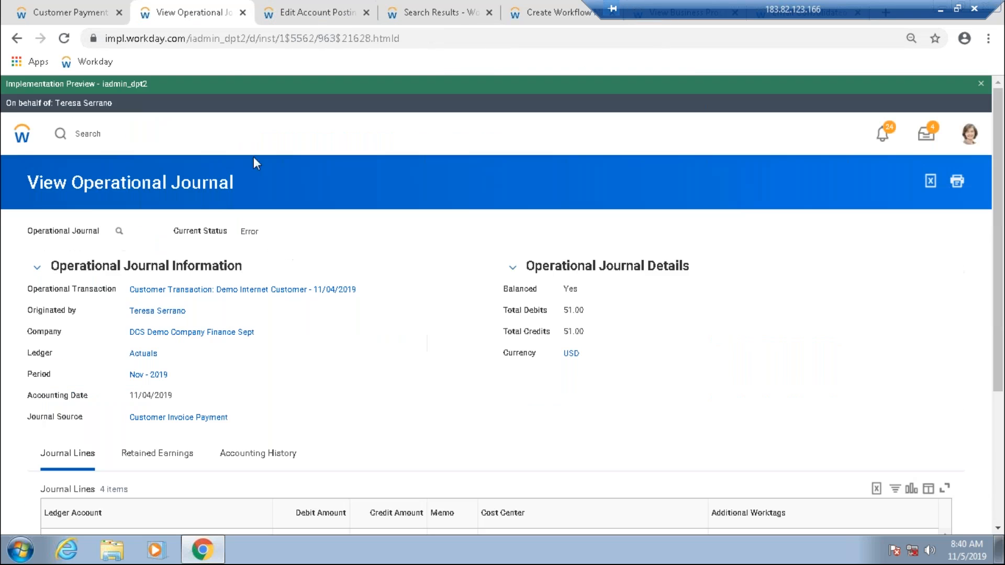
click(131, 231)
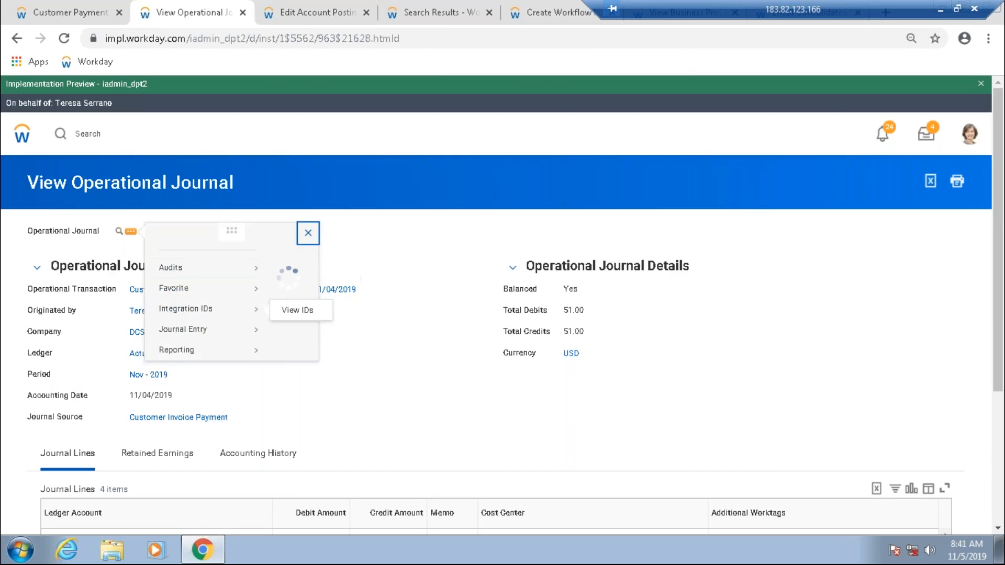
mouse_move(208, 370)
mouse_move(218, 348)
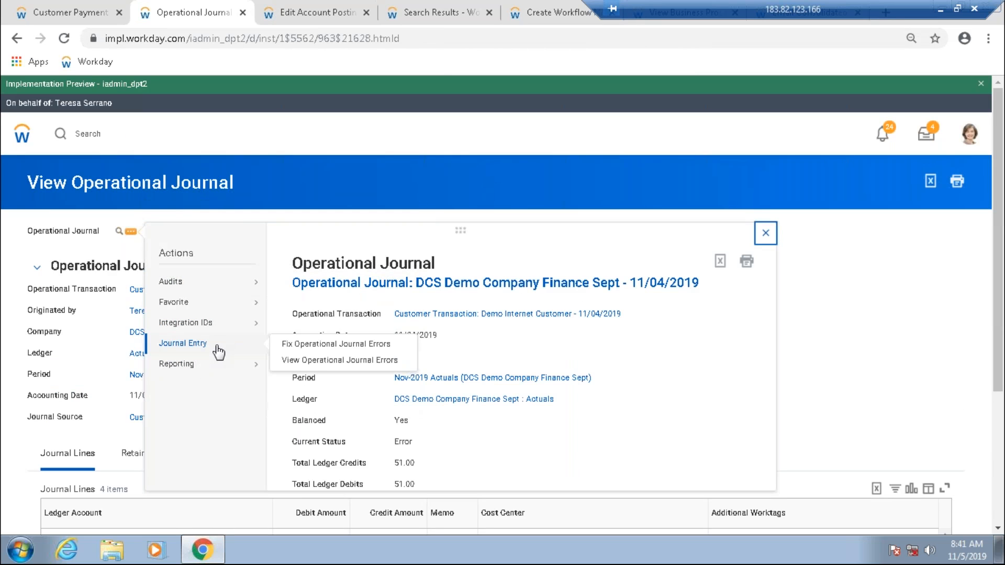
click(322, 349)
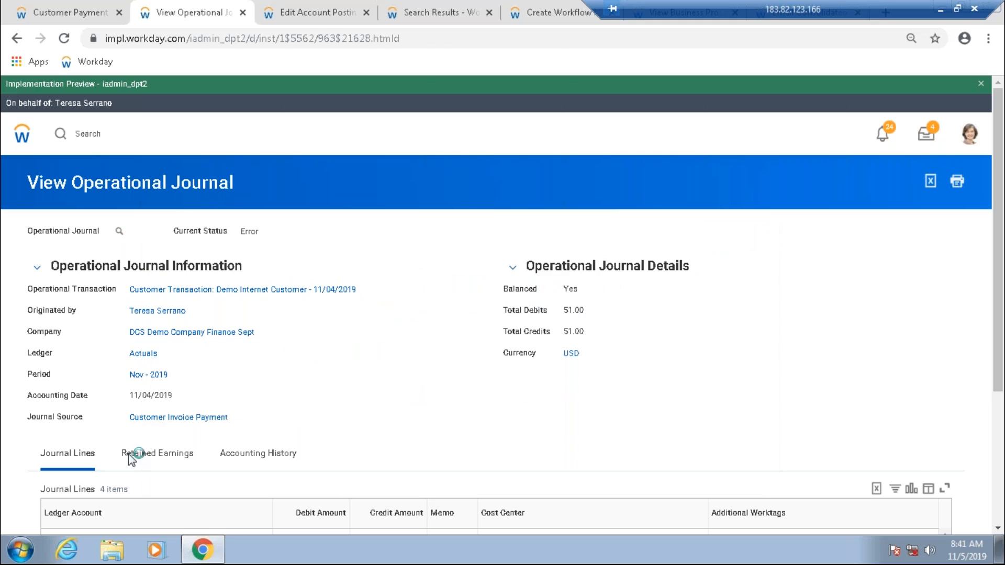
click(64, 510)
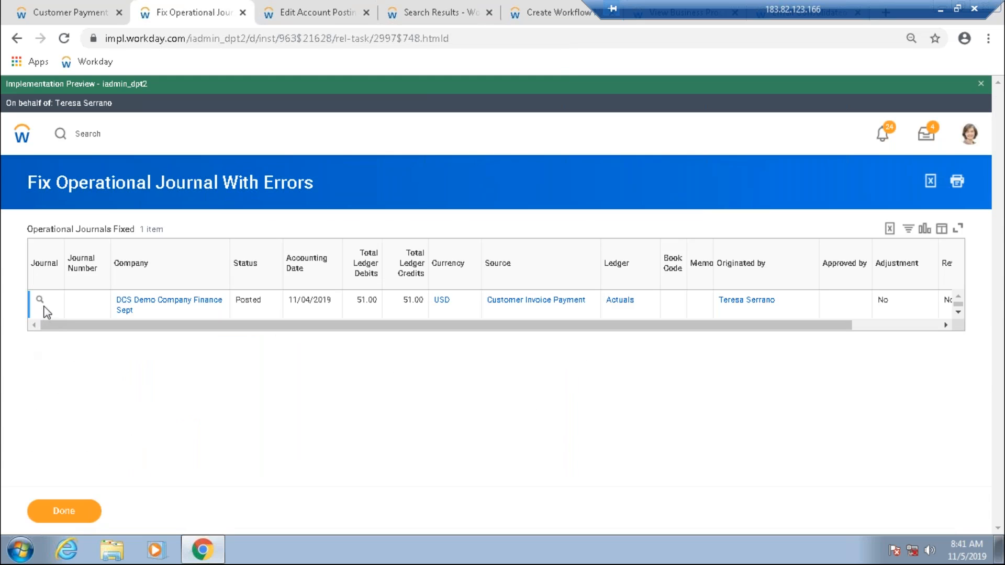
- Open the journal from the list of fixed operational journals and check its ledger accounts and current status
click(40, 300)
scroll(256, 401, down, 4)
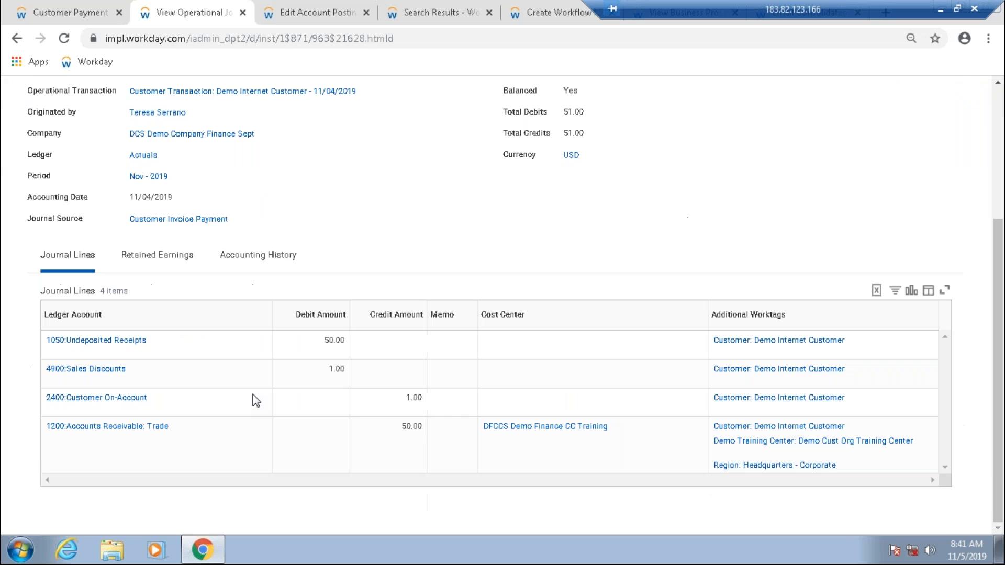
scroll(256, 401, up, 4)
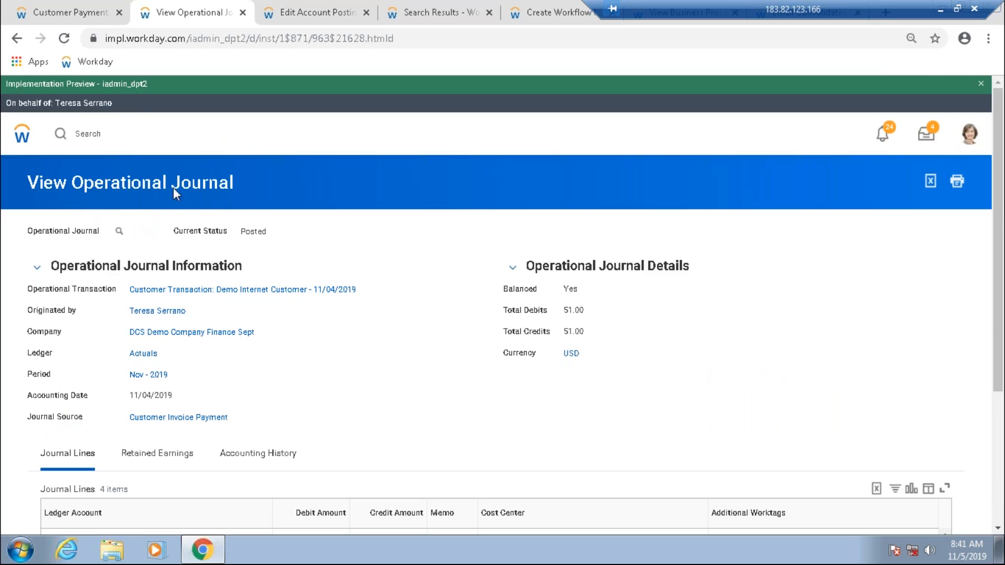
double_click(253, 232)
- Examine the debit and credit amounts of each ledger account on the operational journal's lines
scroll(131, 341, down, 4)
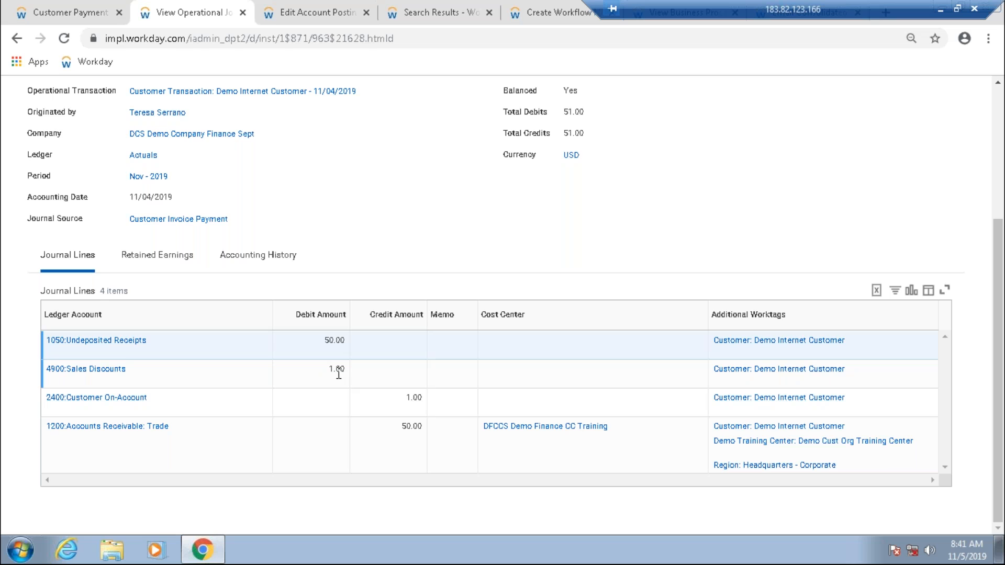
drag(339, 375, 427, 410)
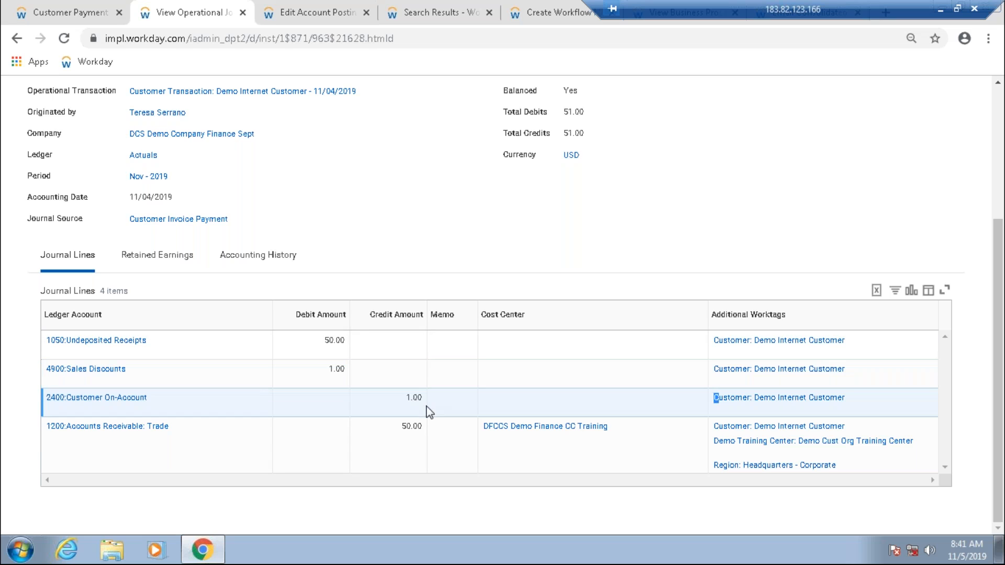
click(420, 409)
click(287, 345)
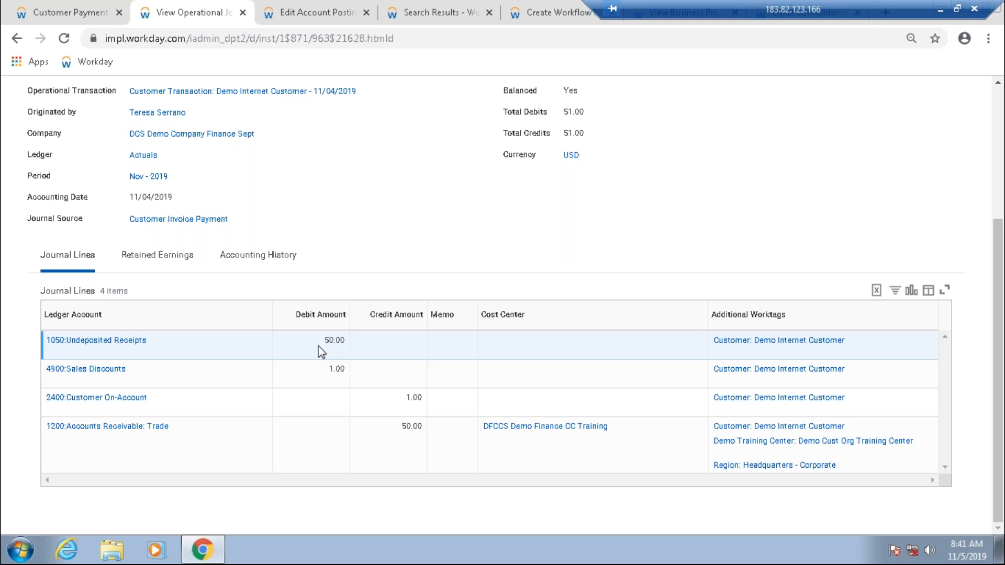
click(90, 346)
mouse_move(135, 370)
scroll(325, 218, up, 4)
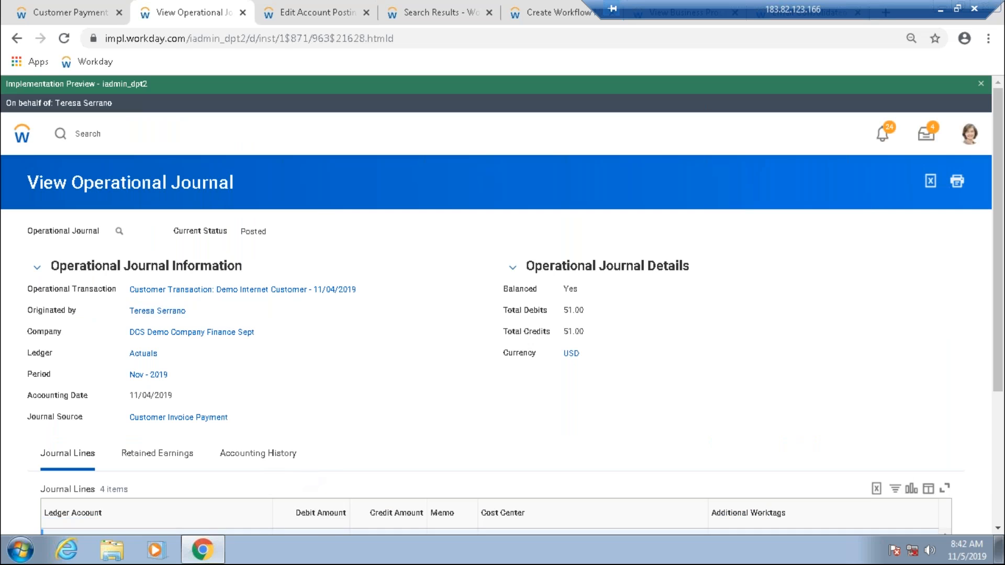
scroll(271, 346, down, 4)
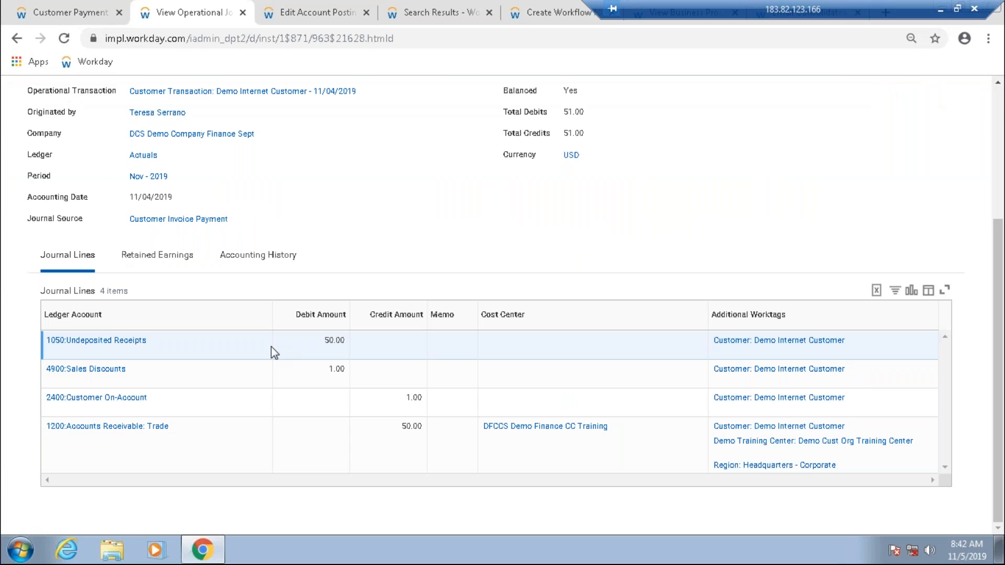
scroll(369, 161, up, 2)
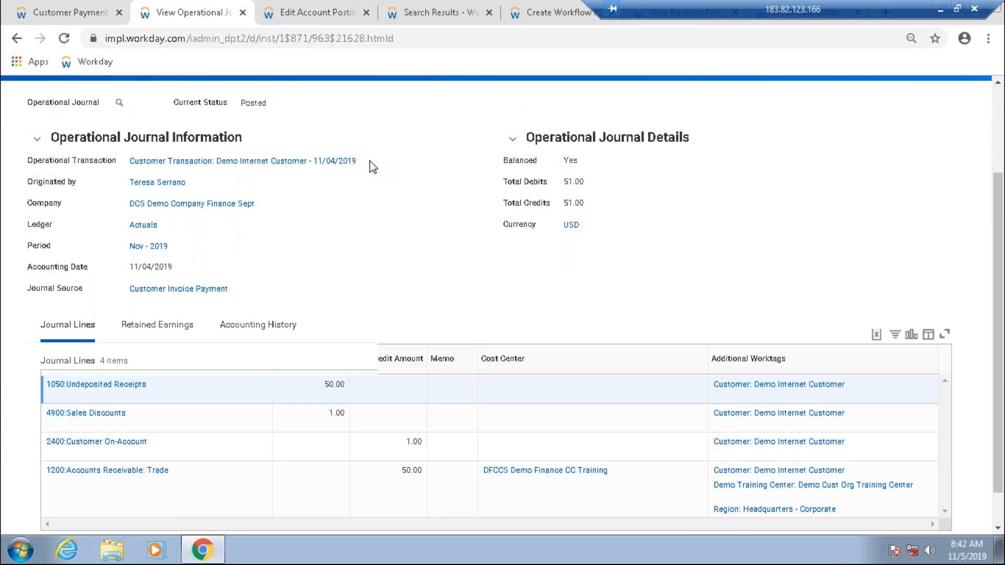
scroll(256, 346, up, 3)
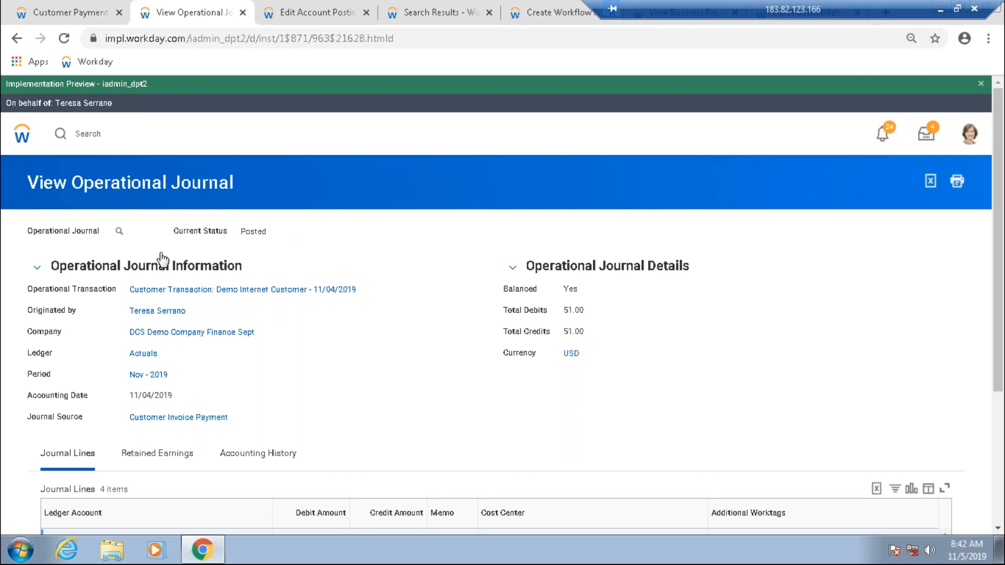
- Return to the customer payment for invoice 9895, reload it and review its process history
click(68, 11)
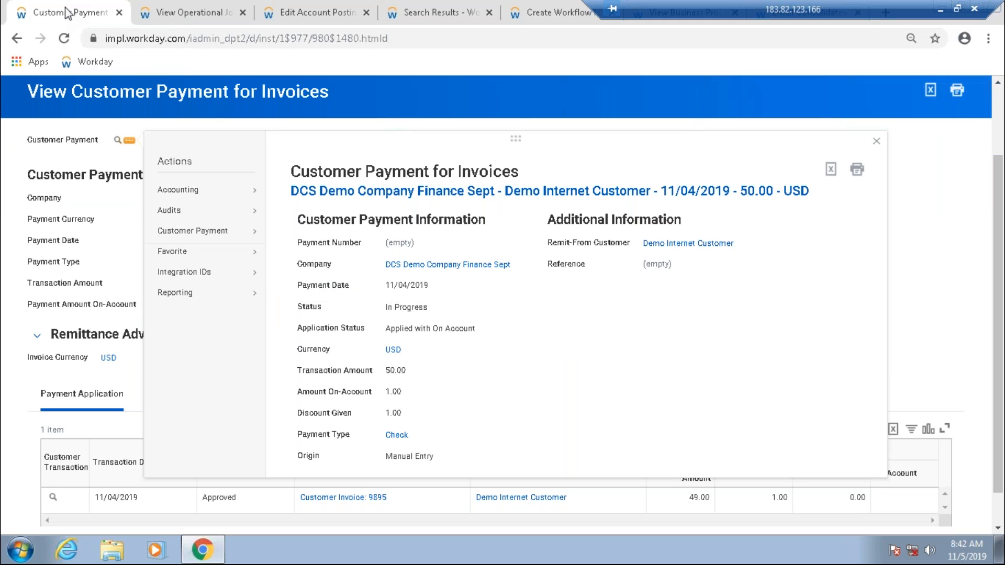
click(64, 38)
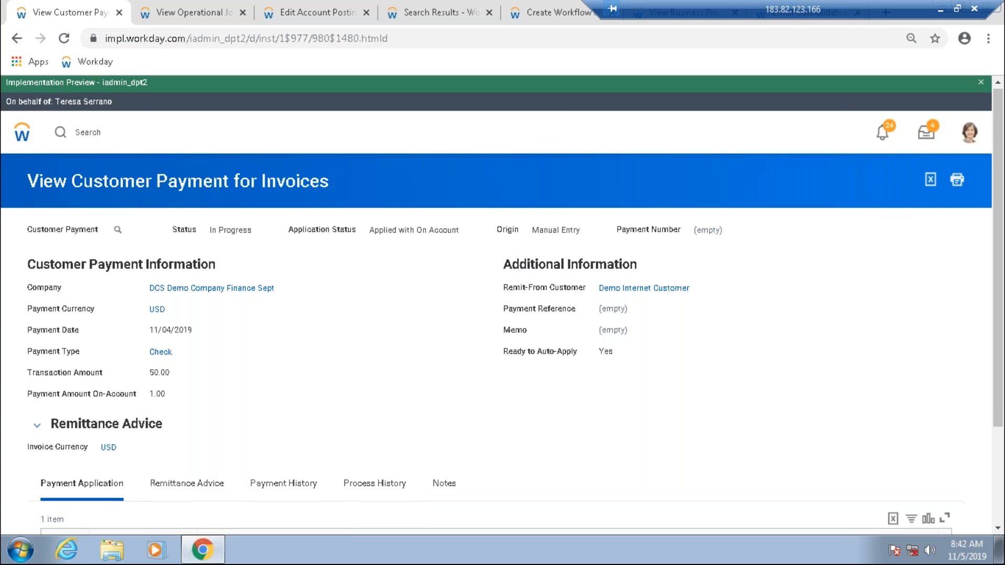
scroll(324, 367, down, 3)
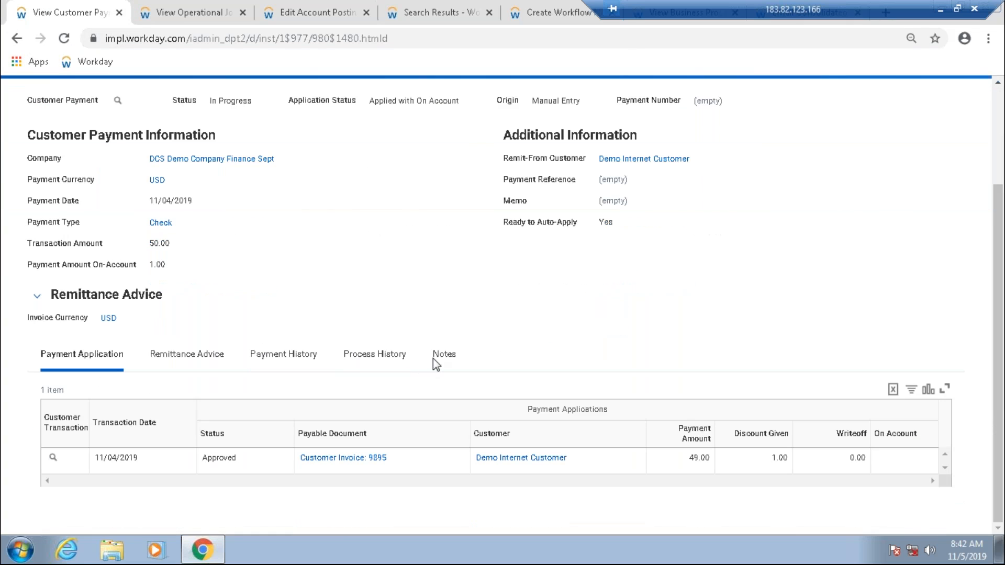
click(386, 365)
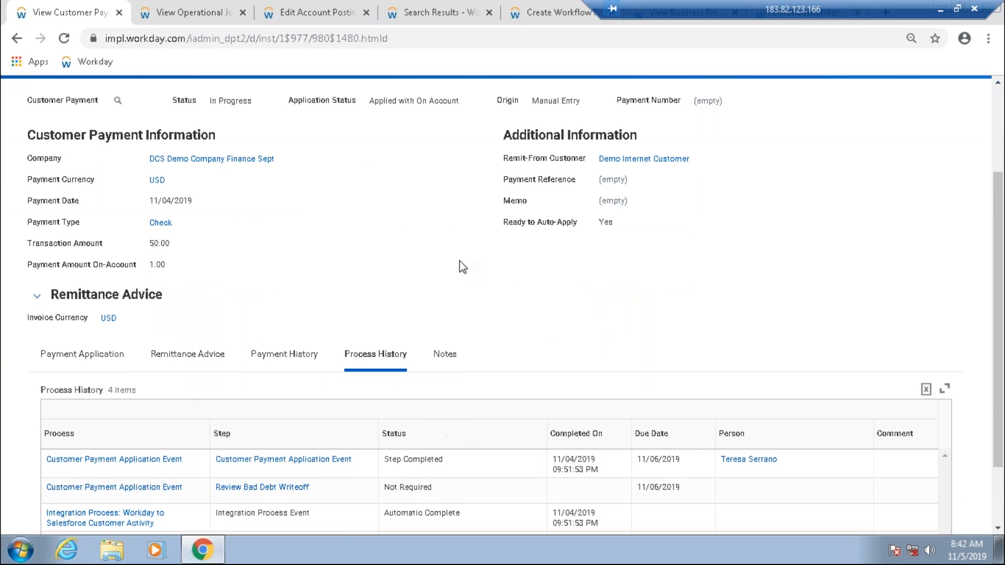
scroll(459, 264, down, 2)
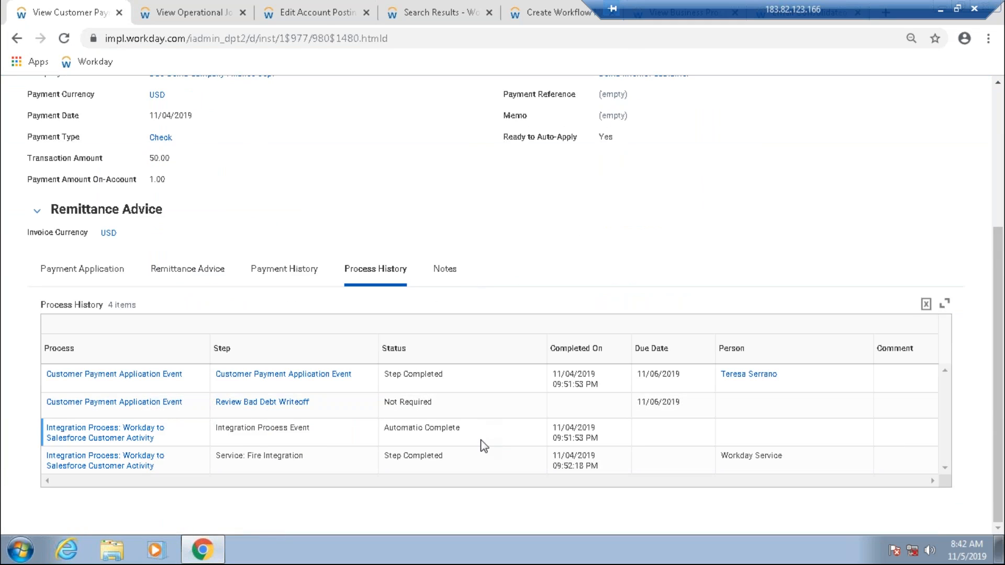